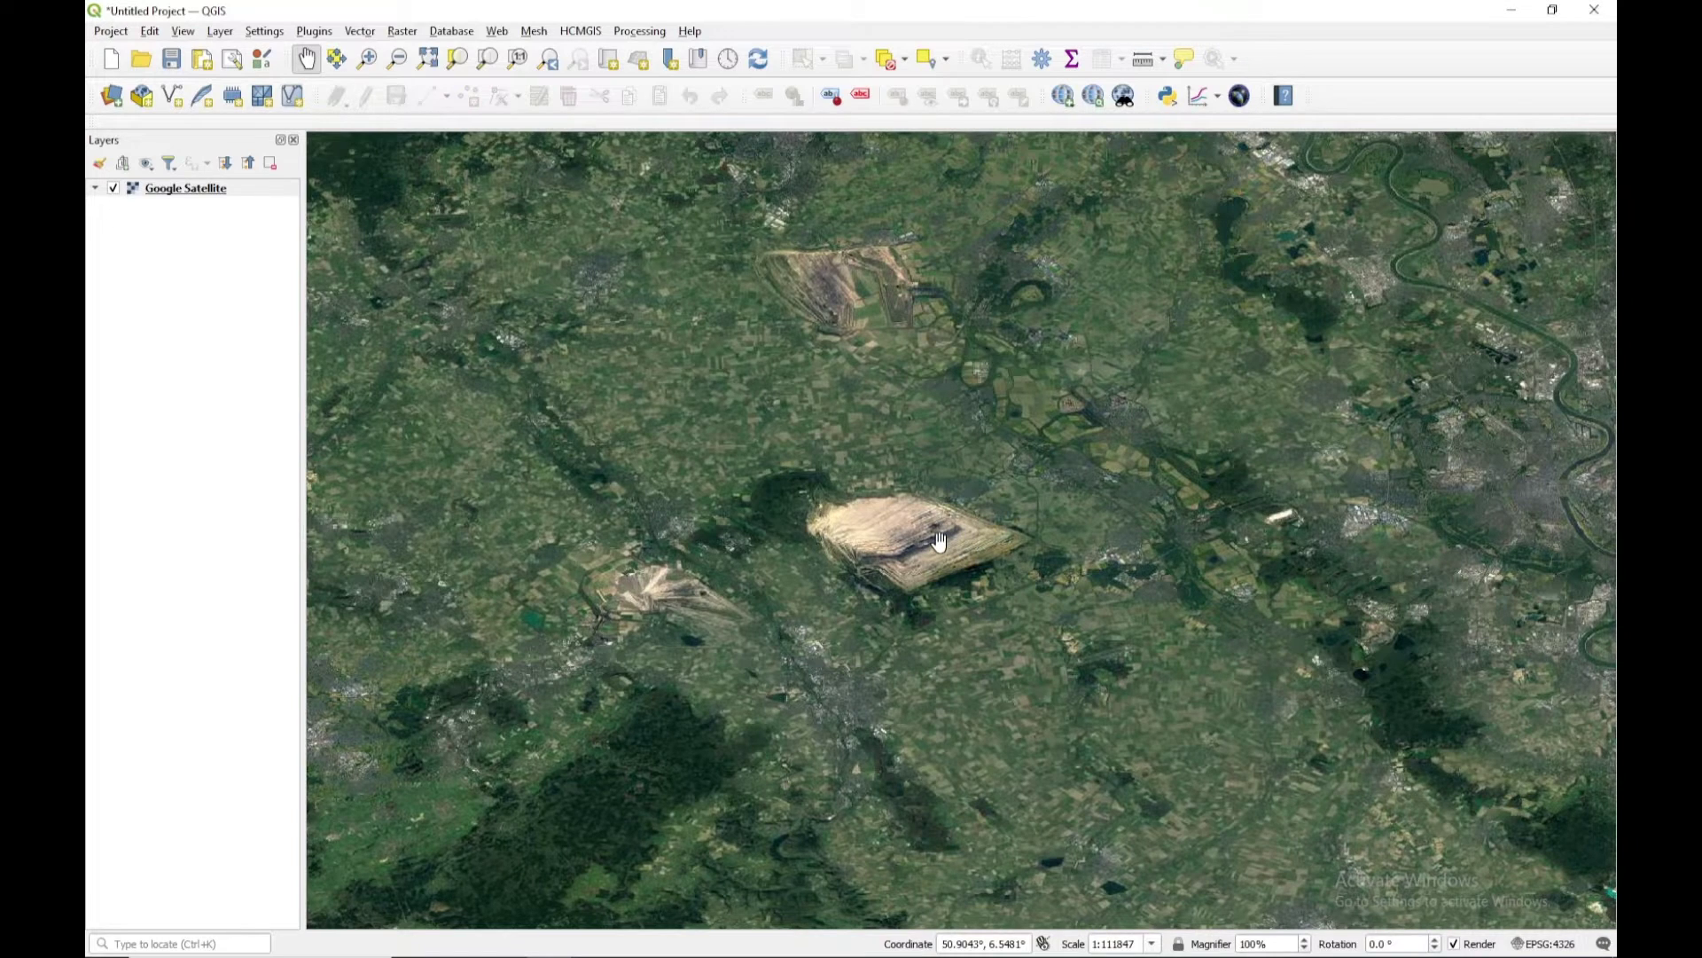
Step: Download the SRTM elevation tiles for the map extent around the central open-pit mine and load them into the project
{"action": "scroll", "coordinate": [940, 541], "scroll_direction": "up", "scroll_amount": 1}
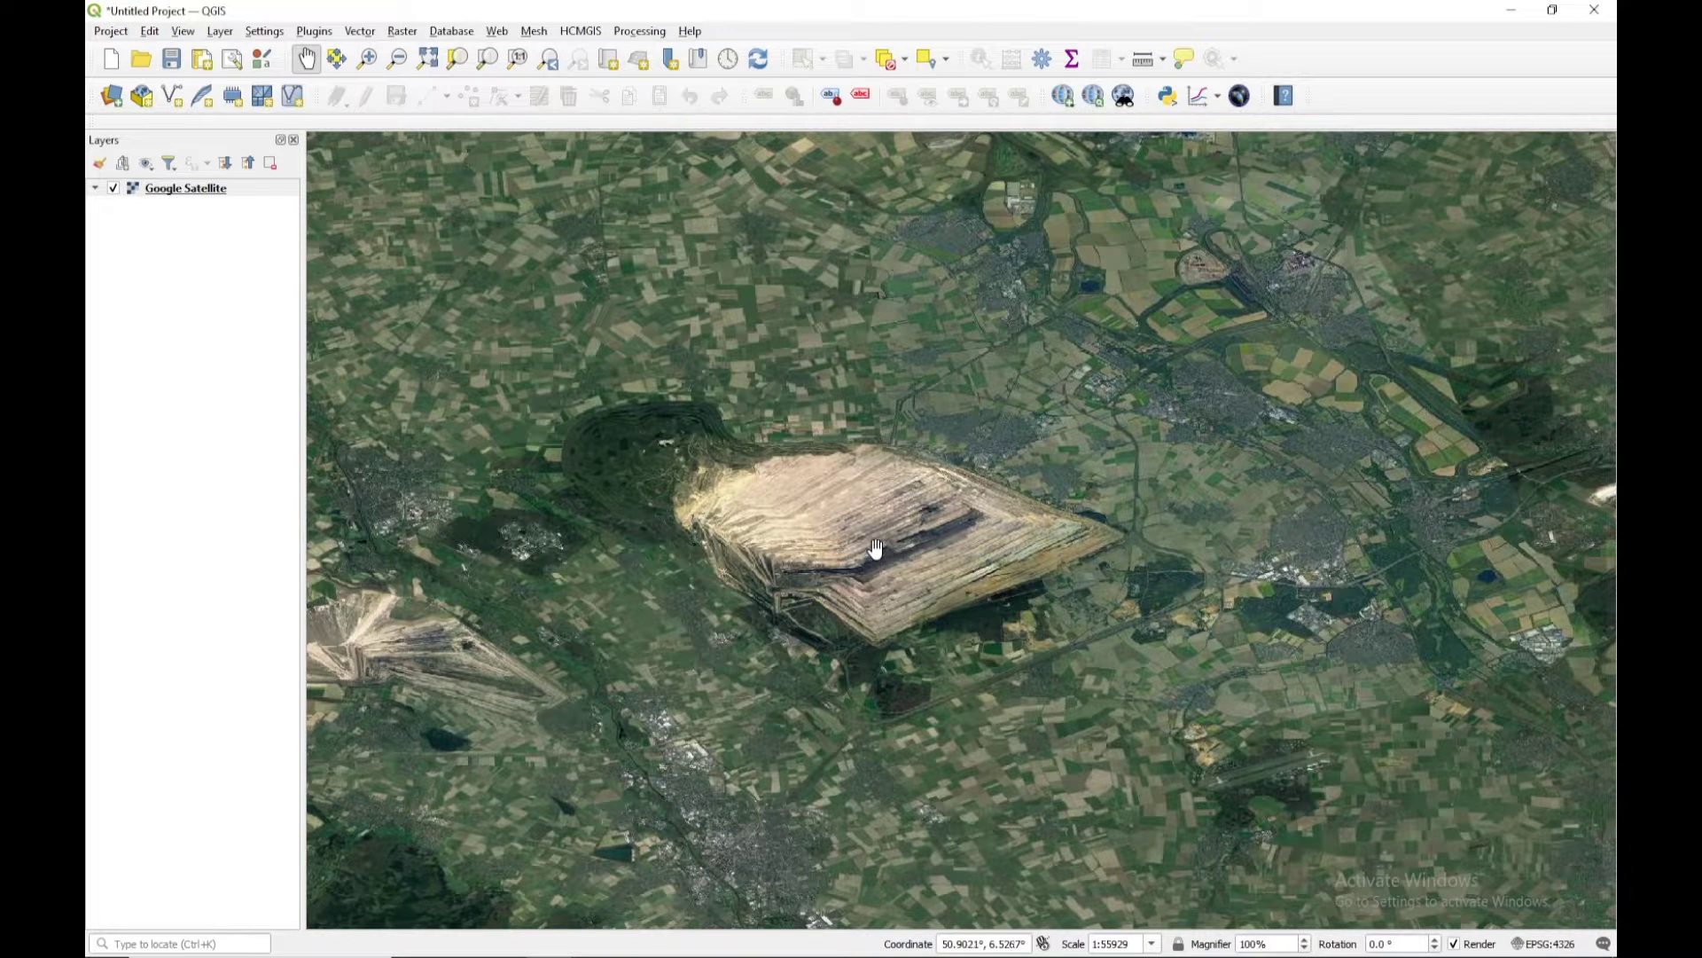
{"action": "left_click", "coordinate": [317, 32]}
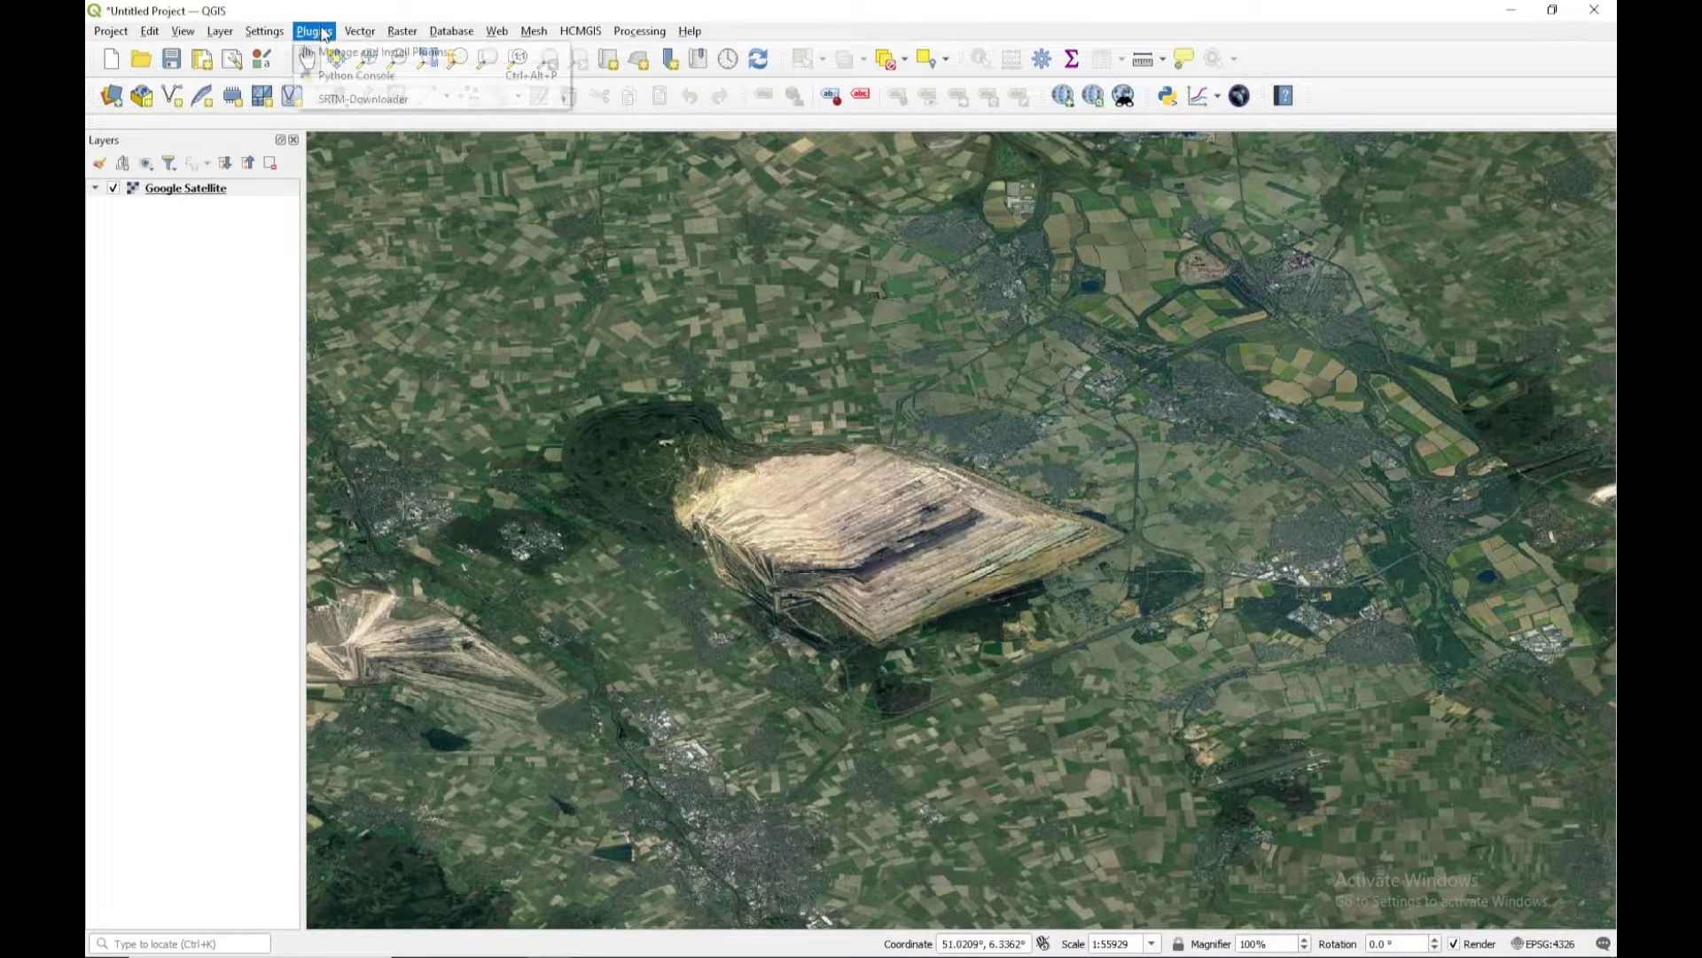
{"action": "mouse_move", "coordinate": [381, 99]}
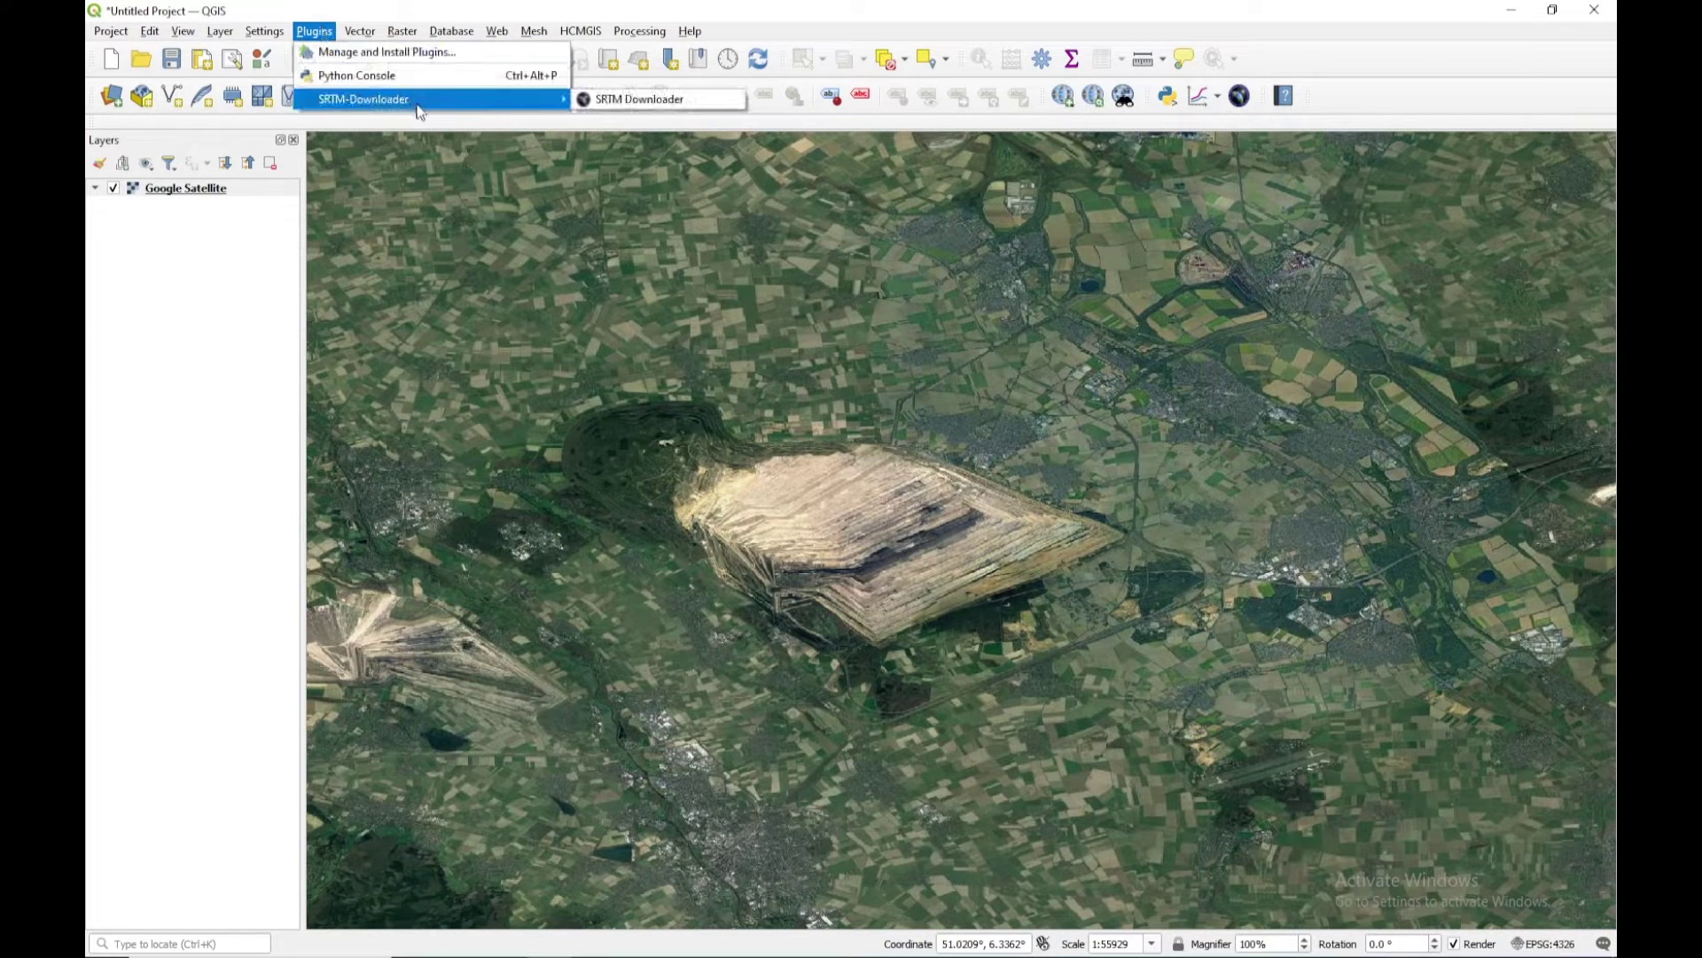
{"action": "left_click", "coordinate": [621, 101]}
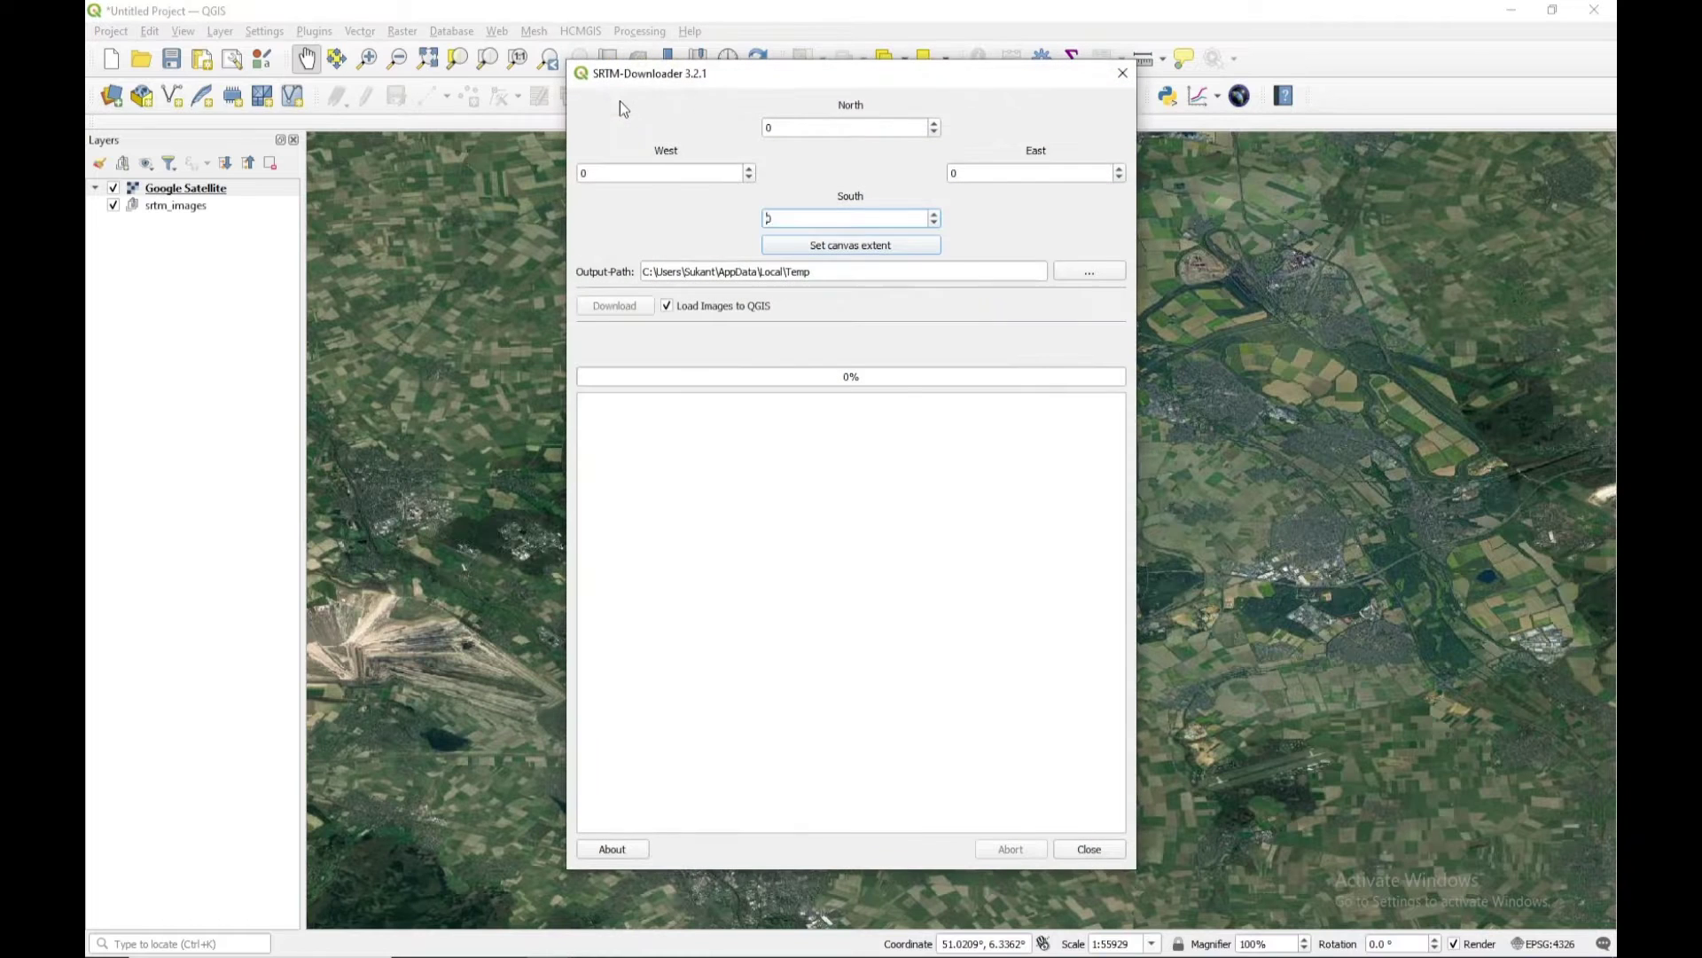
{"action": "left_click", "coordinate": [832, 247]}
{"action": "left_click", "coordinate": [616, 310]}
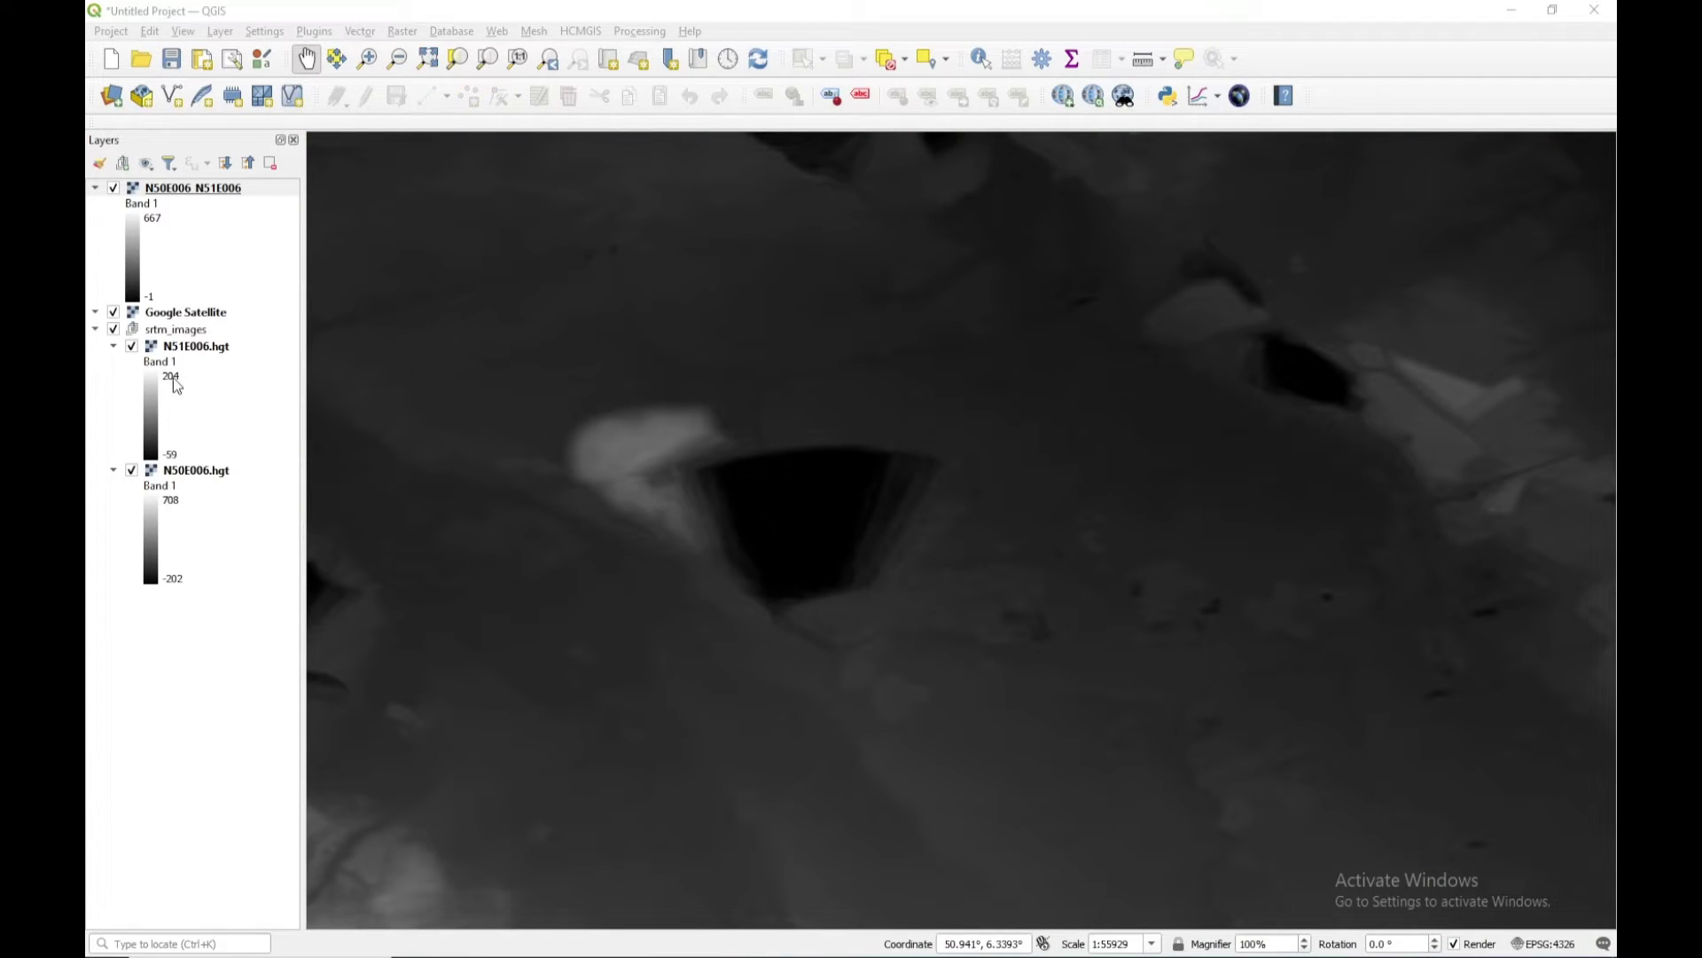
Step: Collapse the srtm_images group and compare the N50E006_N51E006 elevation raster with the satellite imagery around the pit
{"action": "left_click", "coordinate": [95, 329]}
{"action": "left_click", "coordinate": [133, 188]}
{"action": "left_click", "coordinate": [113, 188]}
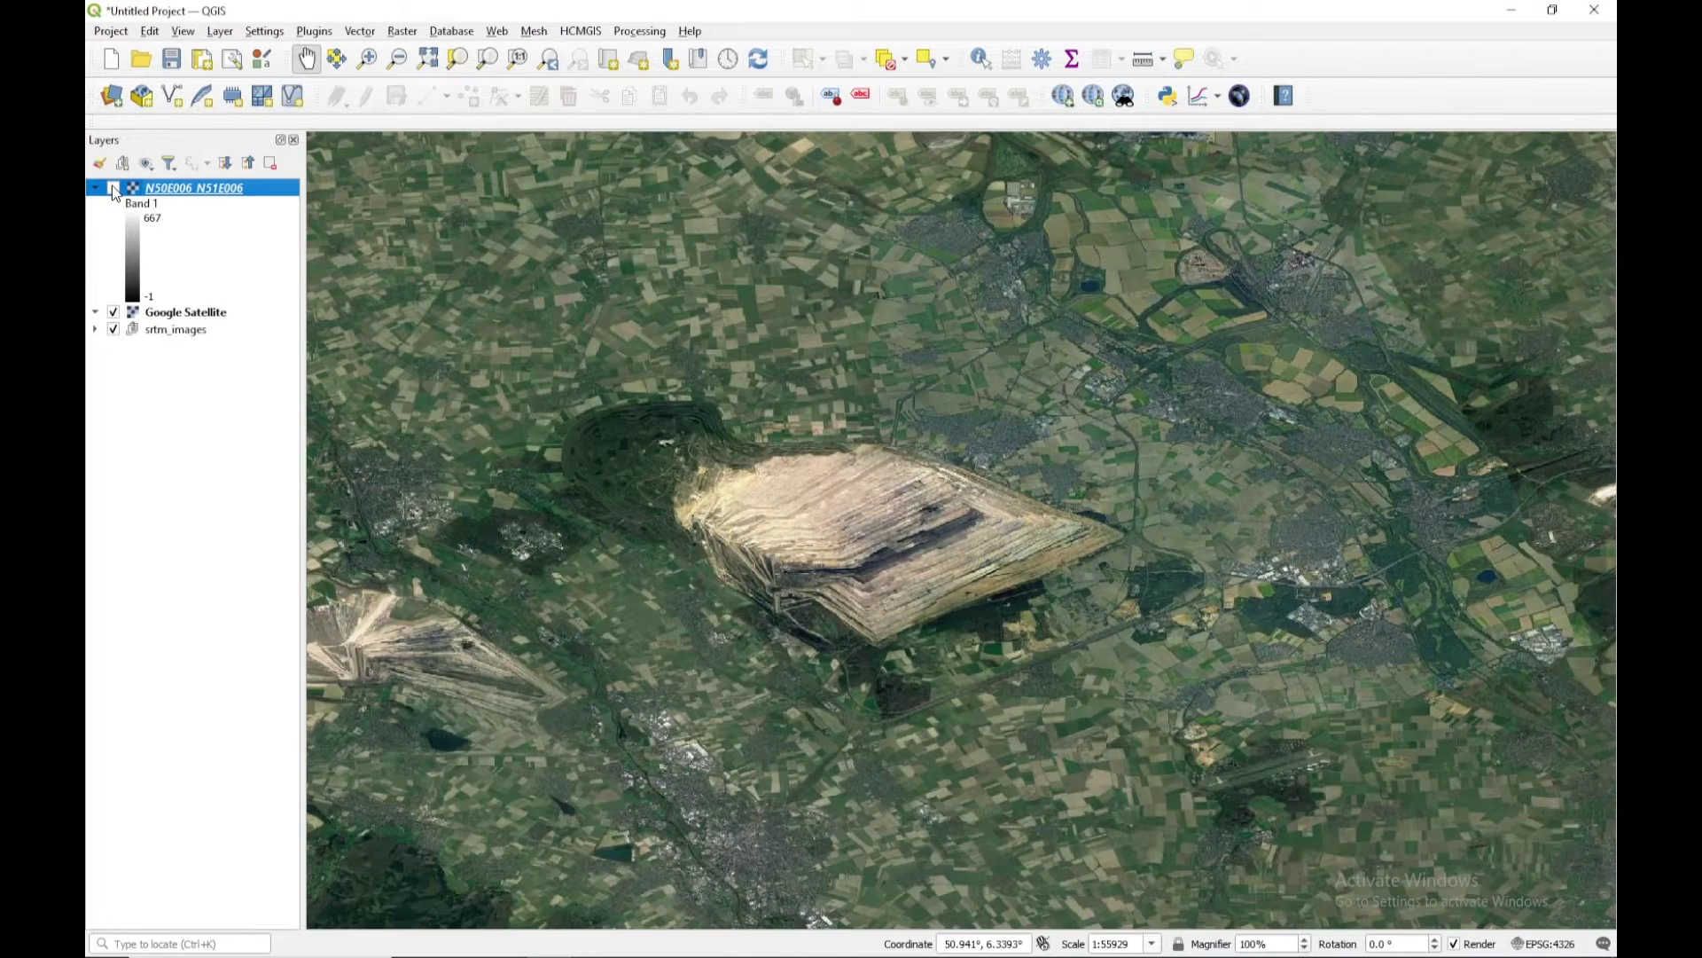
{"action": "left_click", "coordinate": [114, 188]}
{"action": "scroll", "coordinate": [873, 544], "scroll_direction": "down", "scroll_amount": 1}
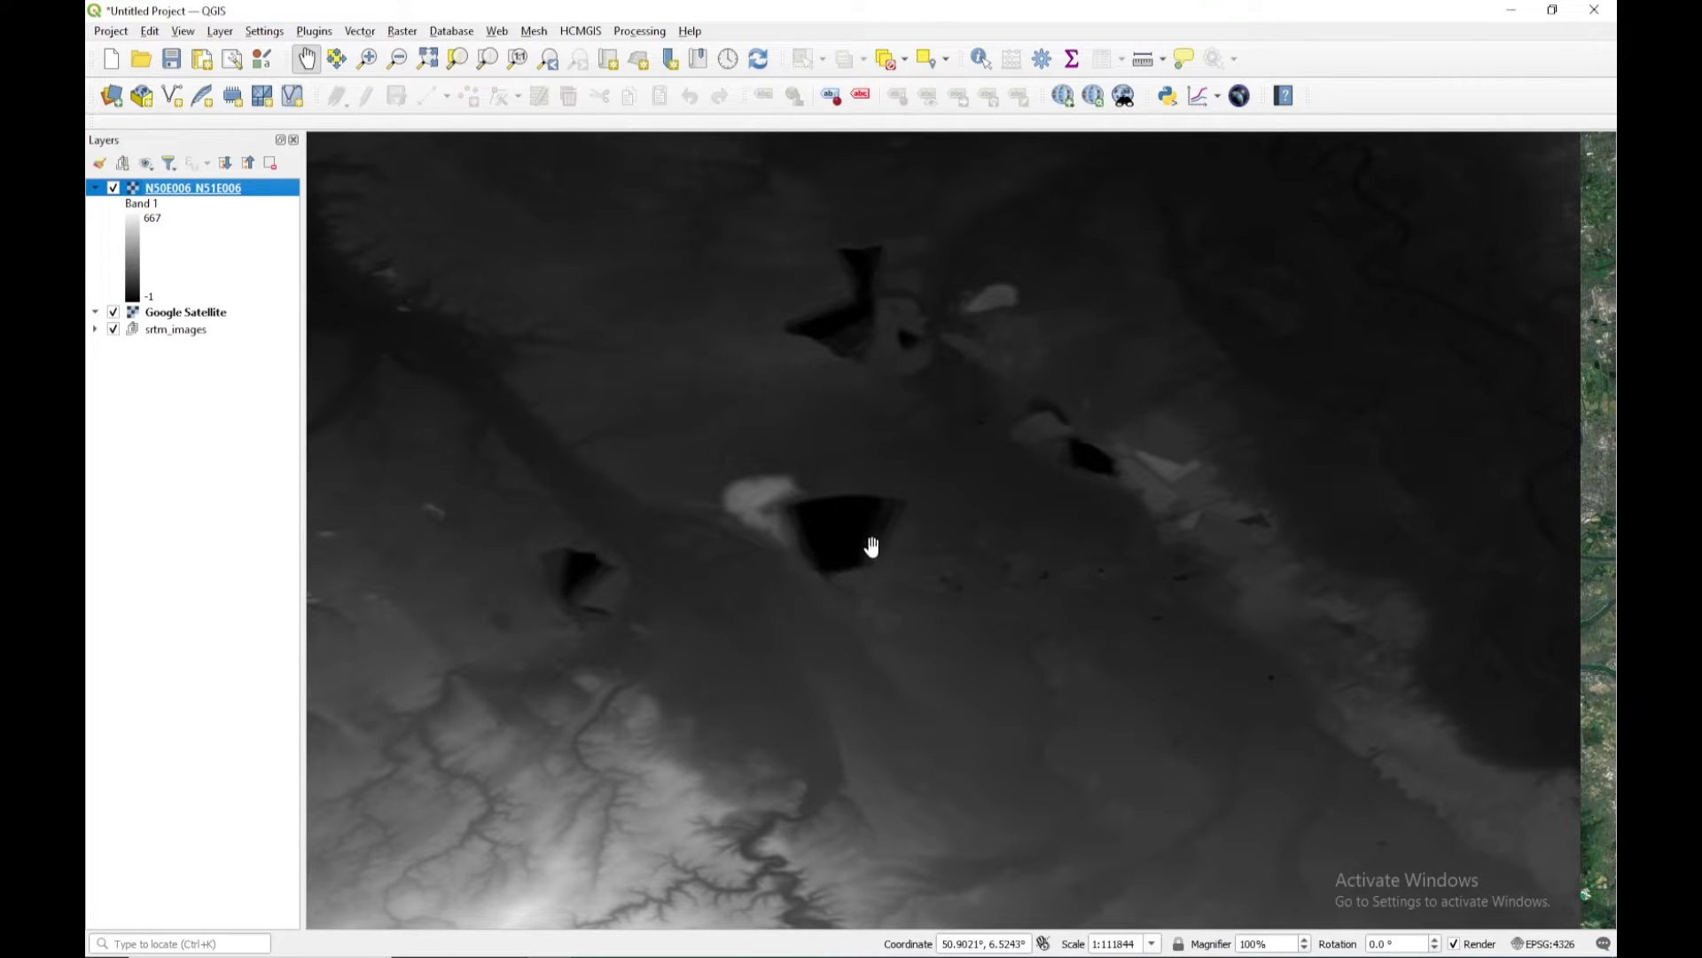
{"action": "scroll", "coordinate": [825, 555], "scroll_direction": "up", "scroll_amount": 1}
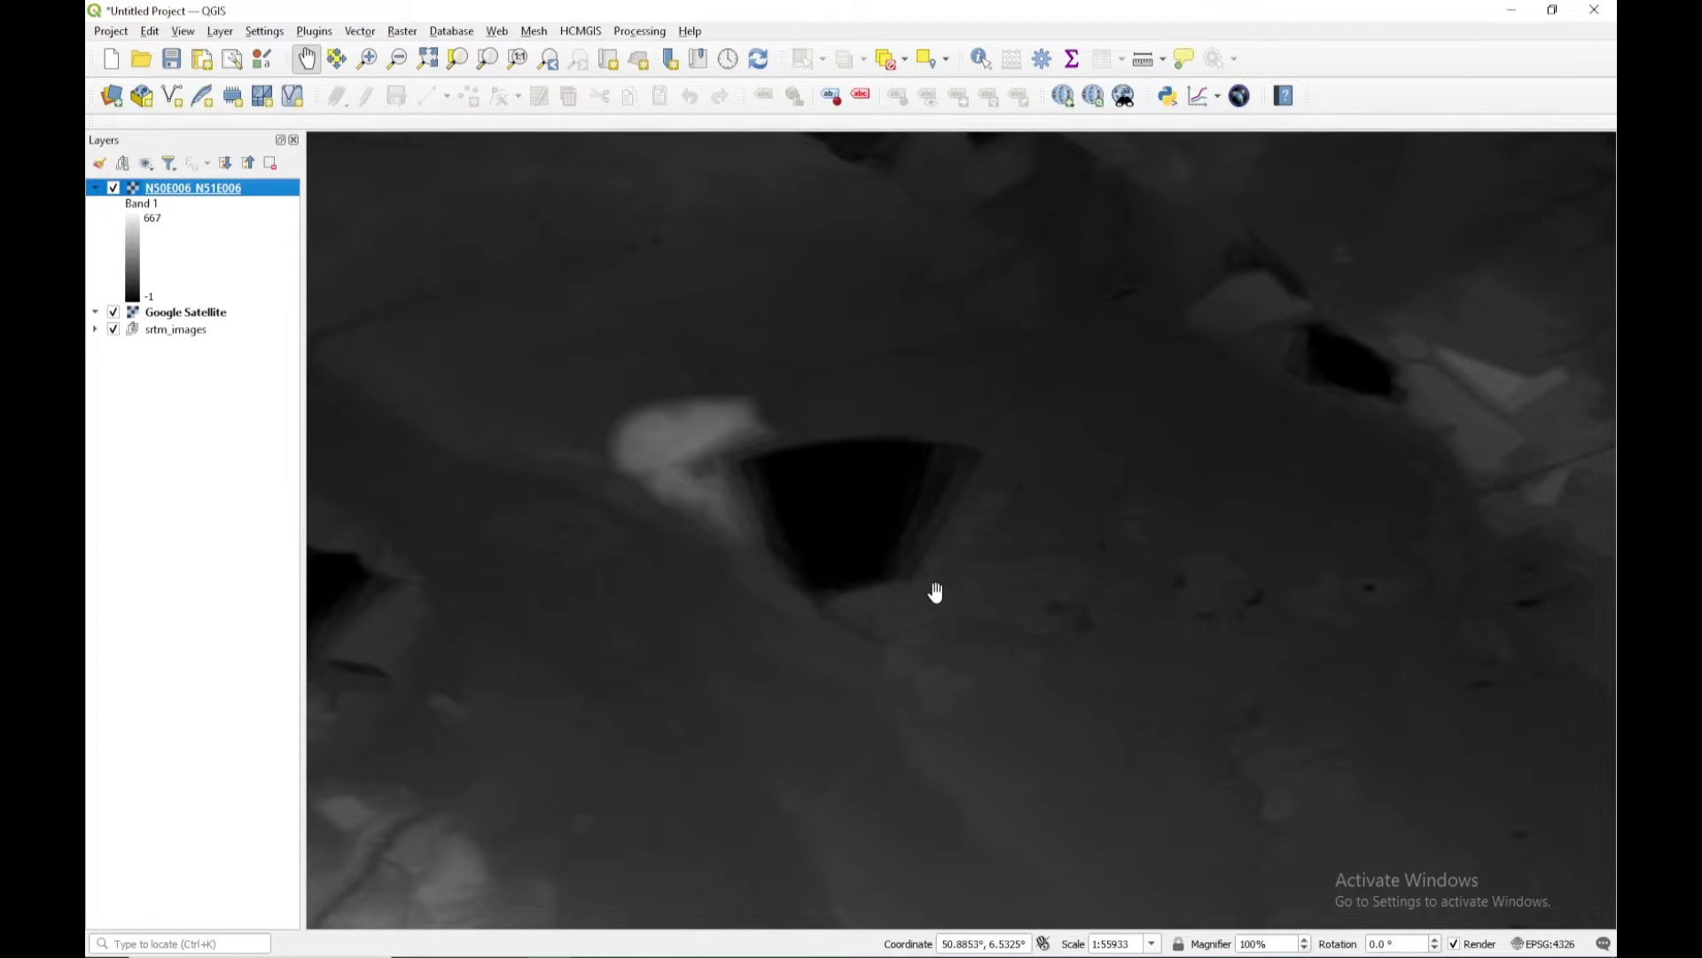
Step: Clip the N50E006_N51E006 raster to an extent drawn around the pit, about 6.405 to 6.589° longitude and 50.849 to 50.970° latitude
{"action": "left_click", "coordinate": [403, 32]}
{"action": "mouse_move", "coordinate": [488, 166]}
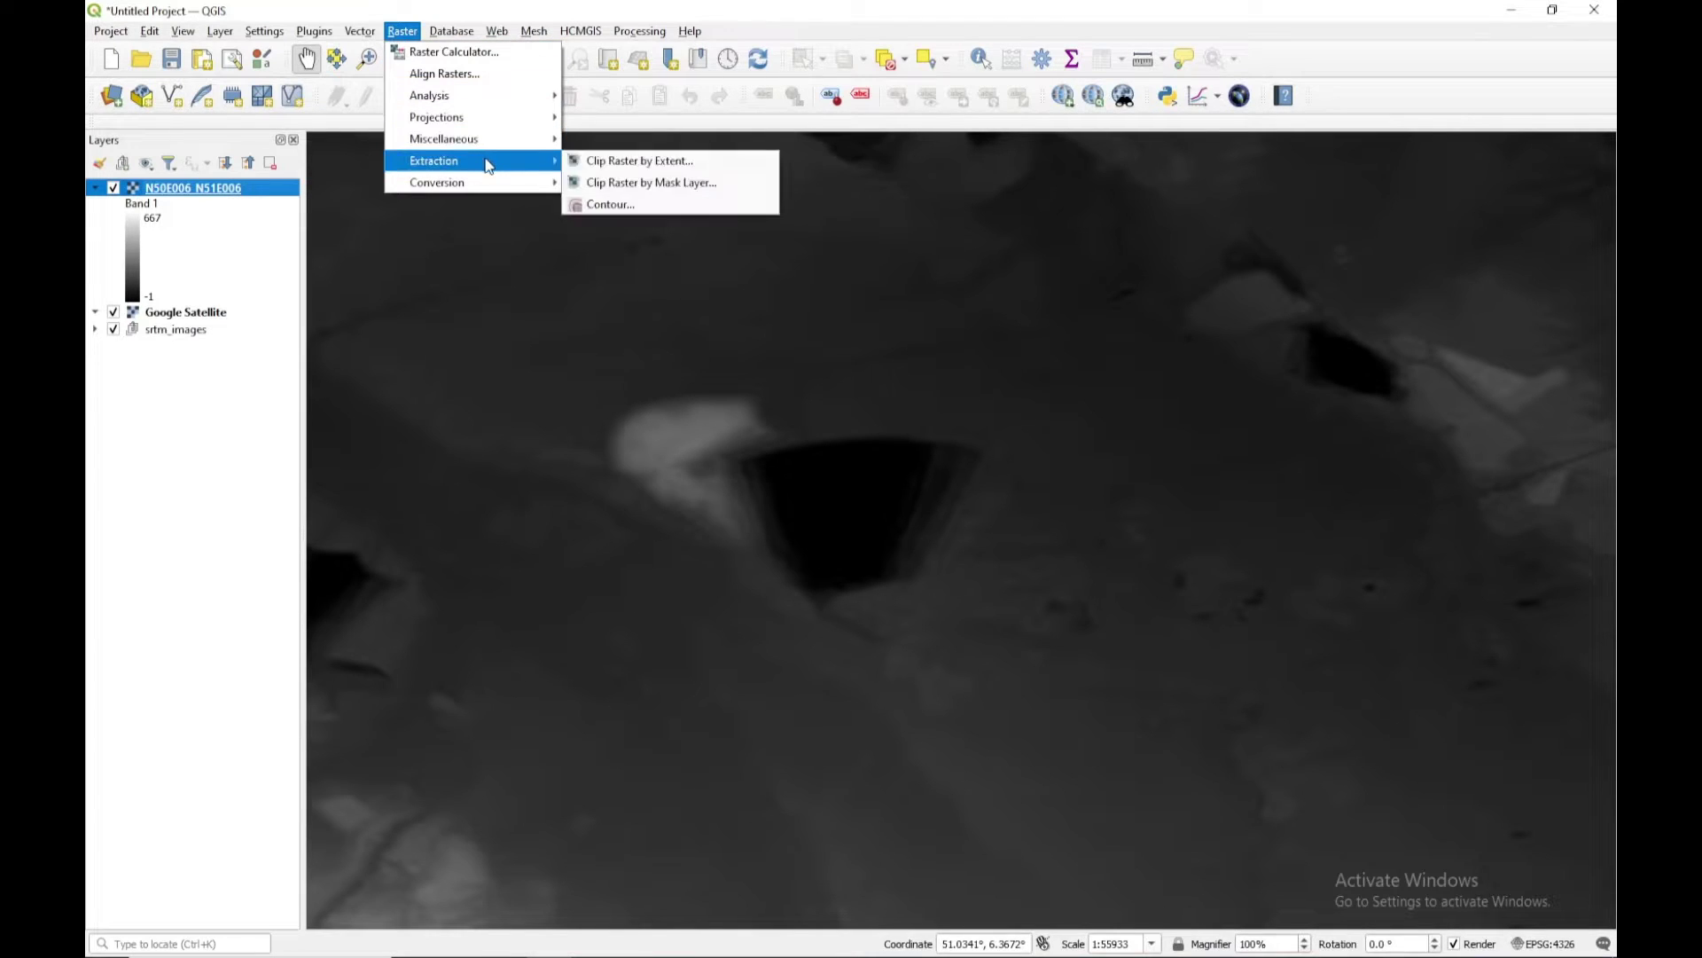
{"action": "left_click", "coordinate": [637, 164]}
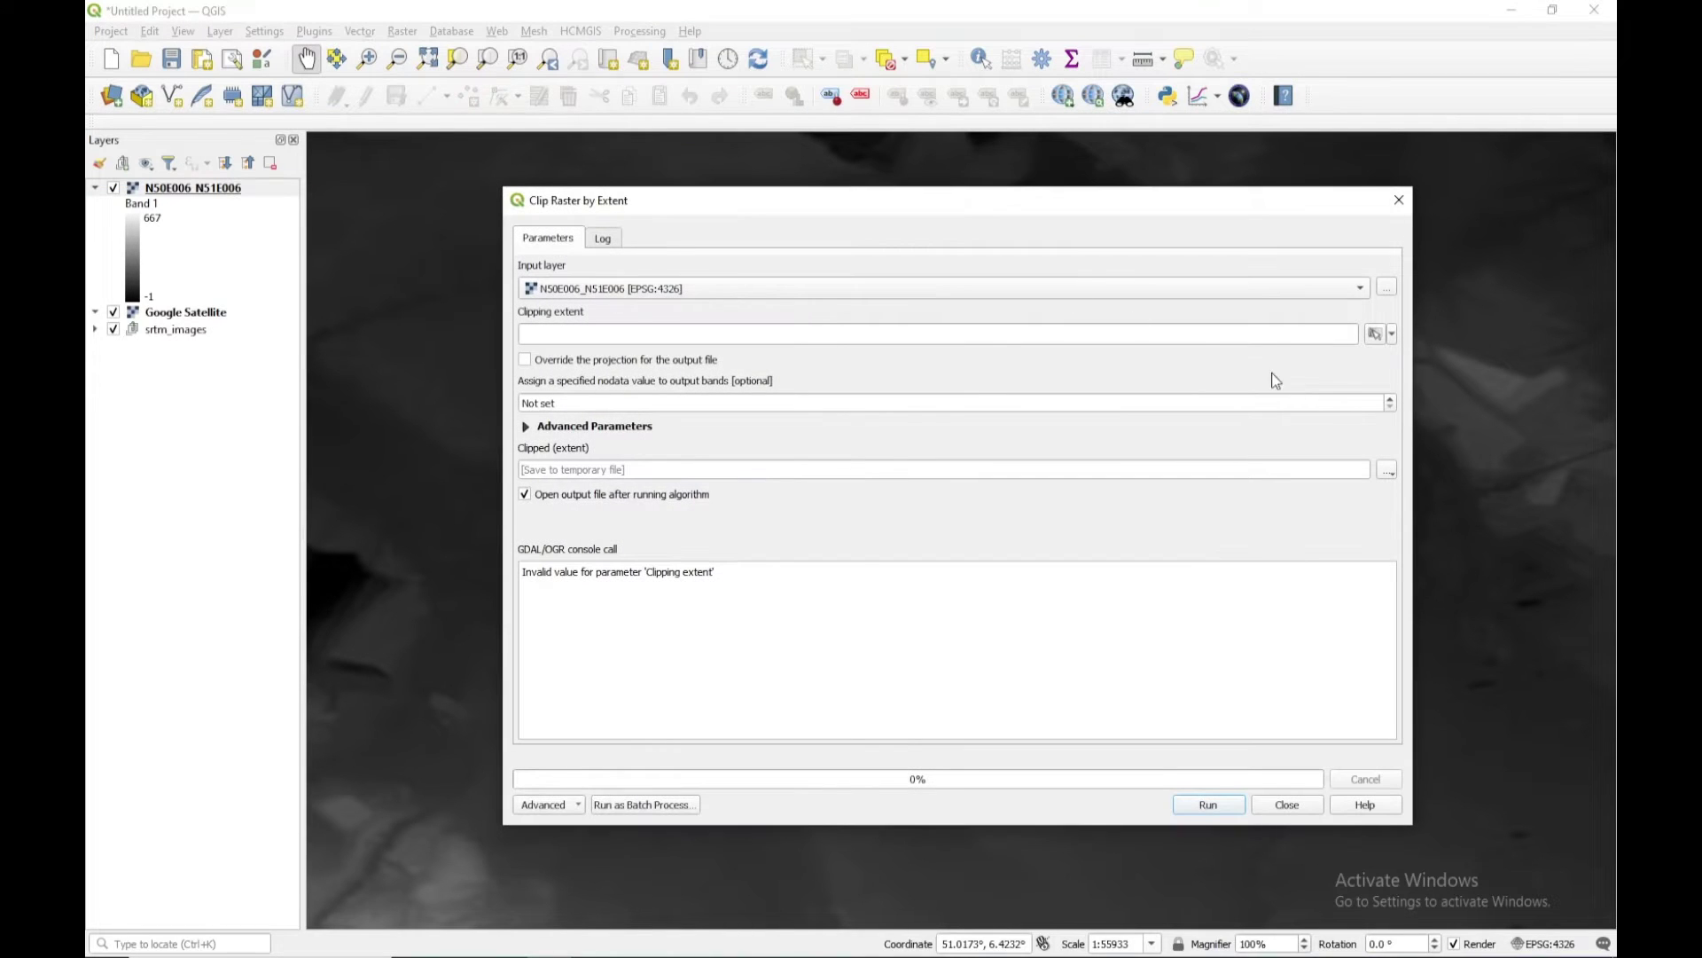
{"action": "left_click", "coordinate": [1336, 293]}
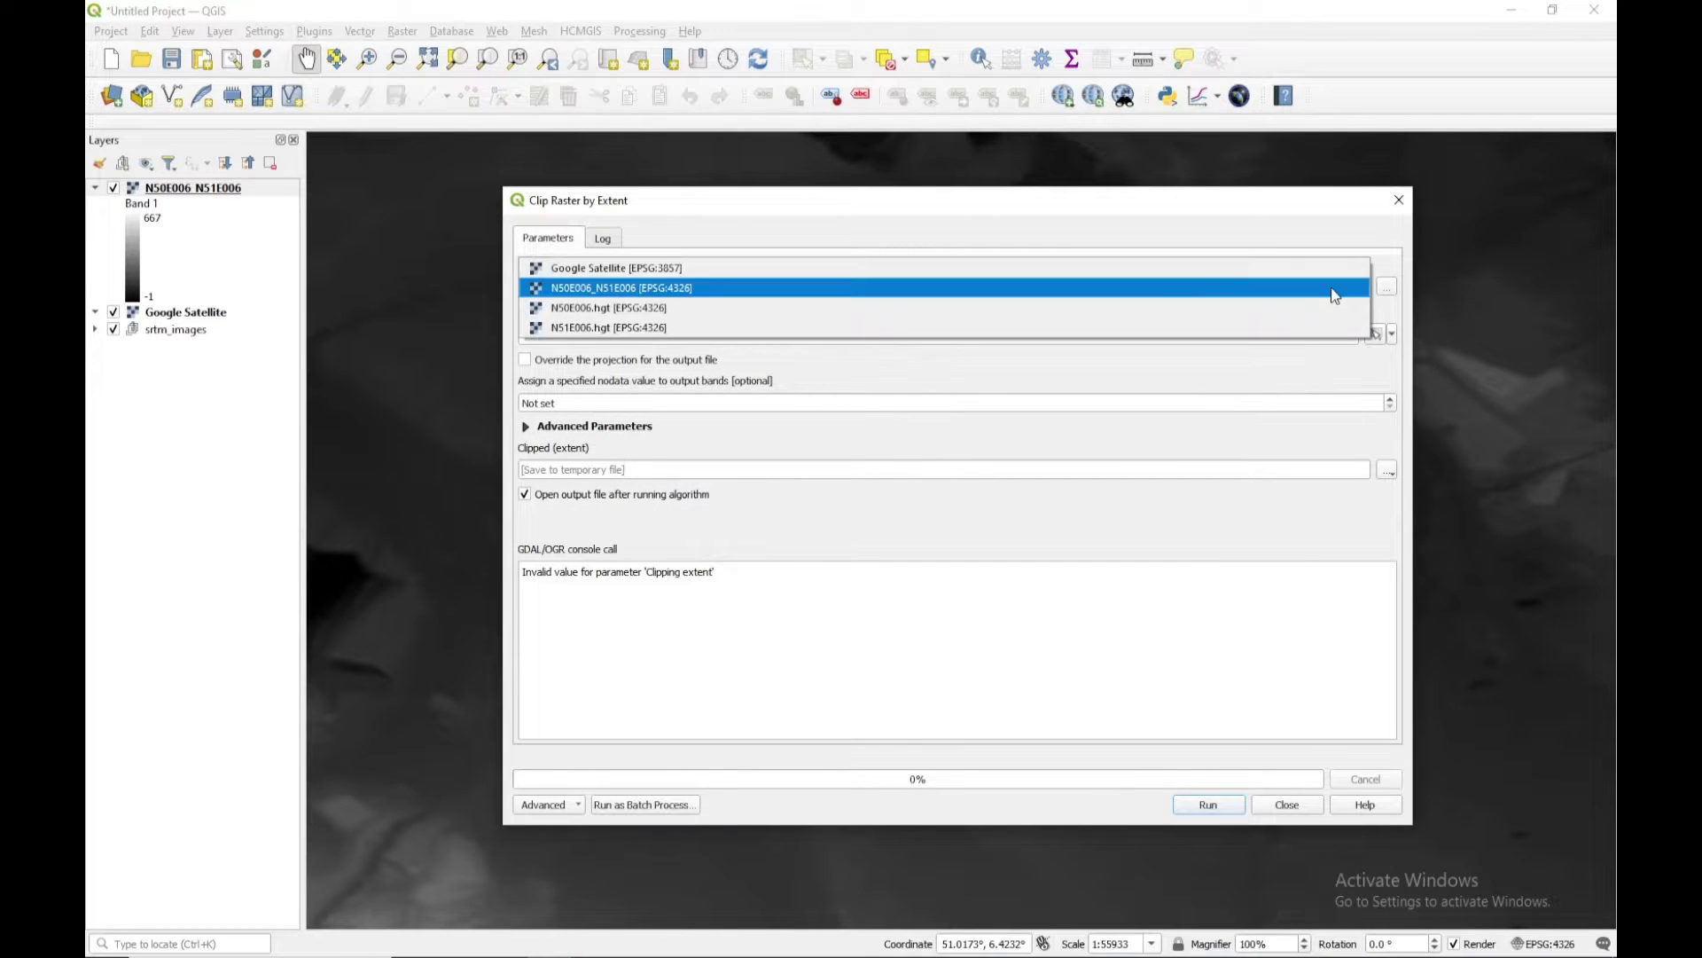
{"action": "left_click", "coordinate": [608, 296]}
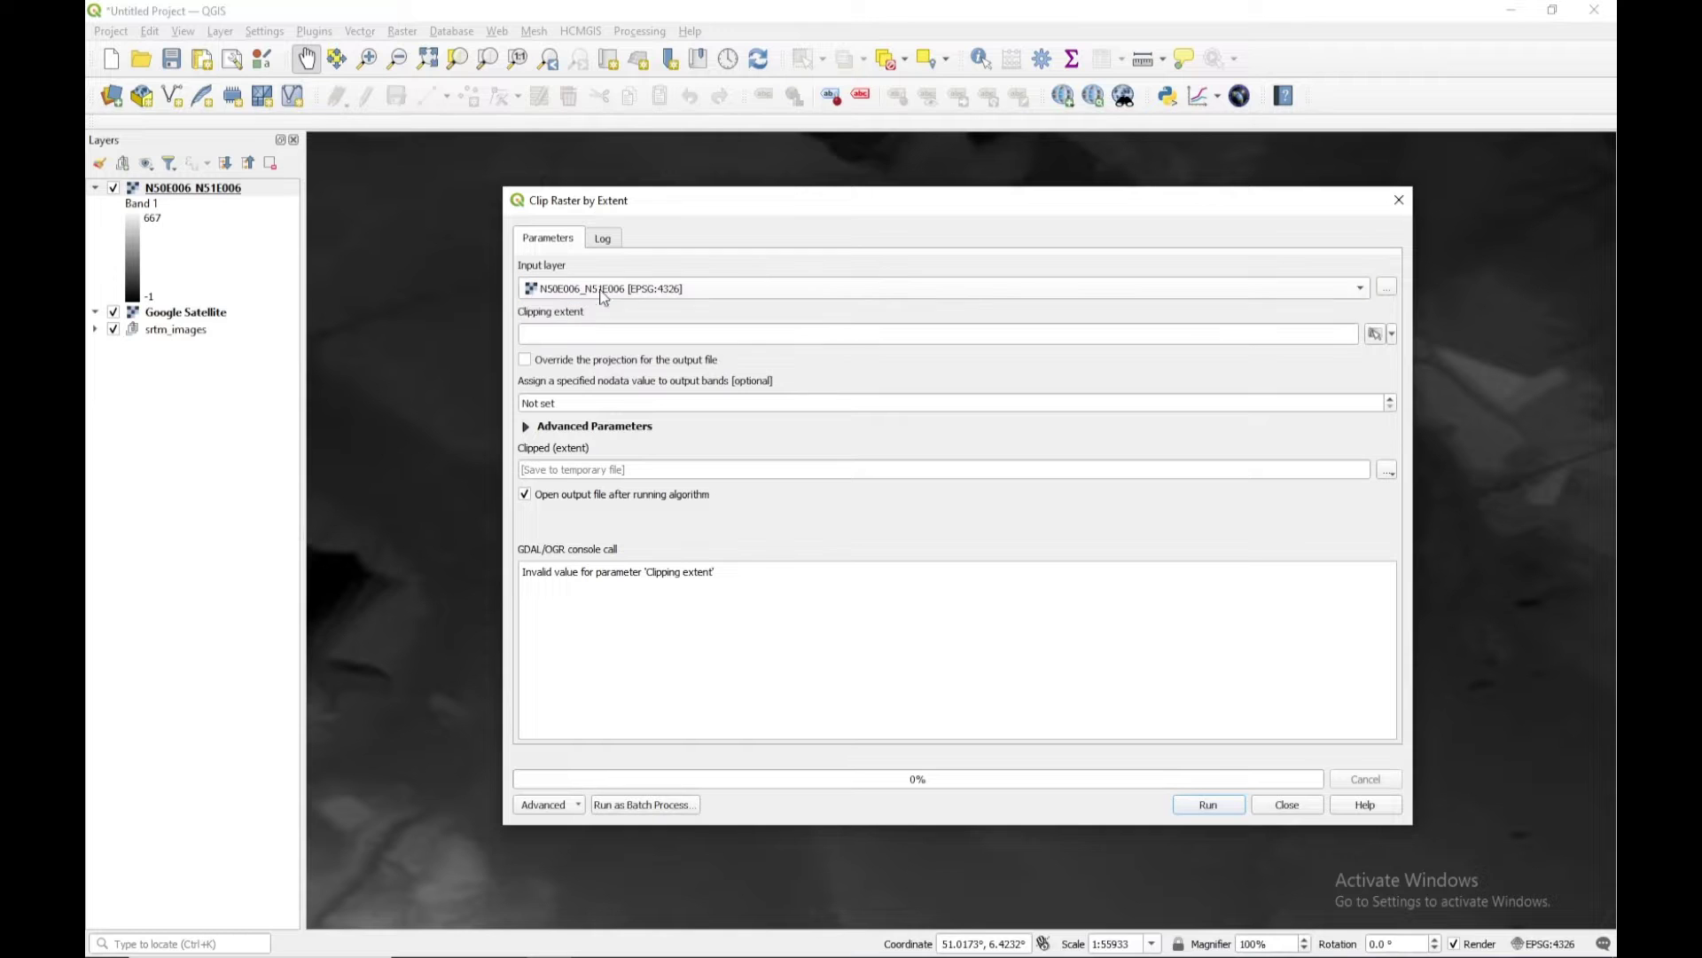
{"action": "left_click", "coordinate": [1393, 335]}
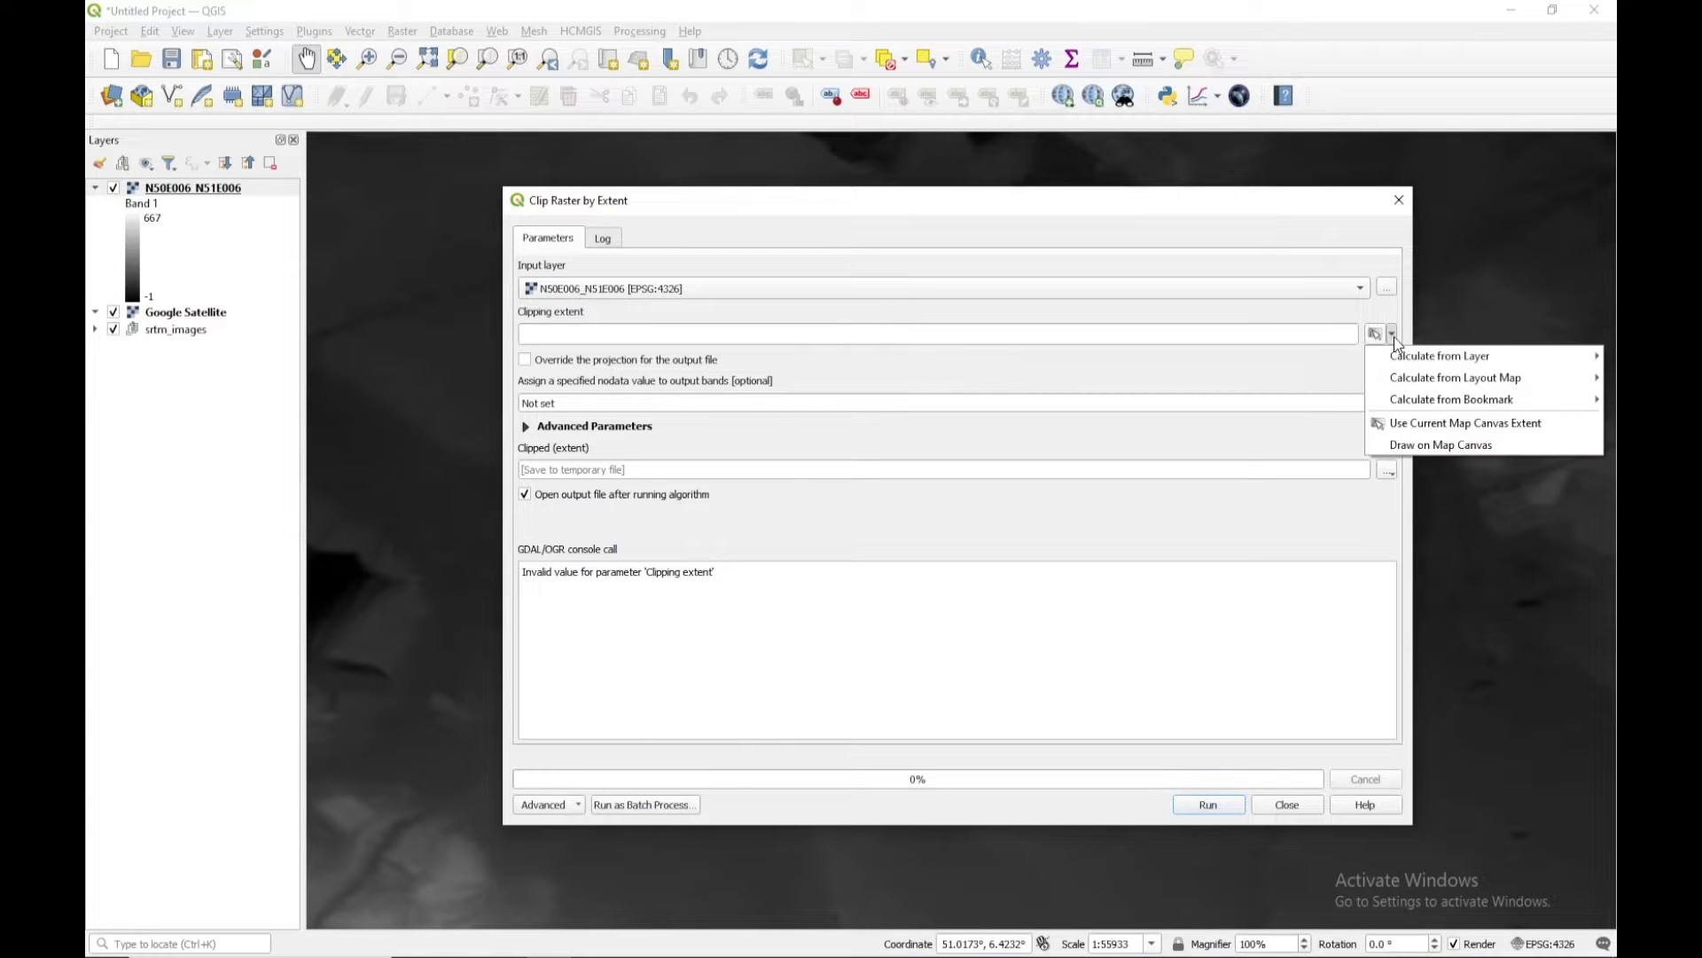
{"action": "left_click", "coordinate": [1424, 444]}
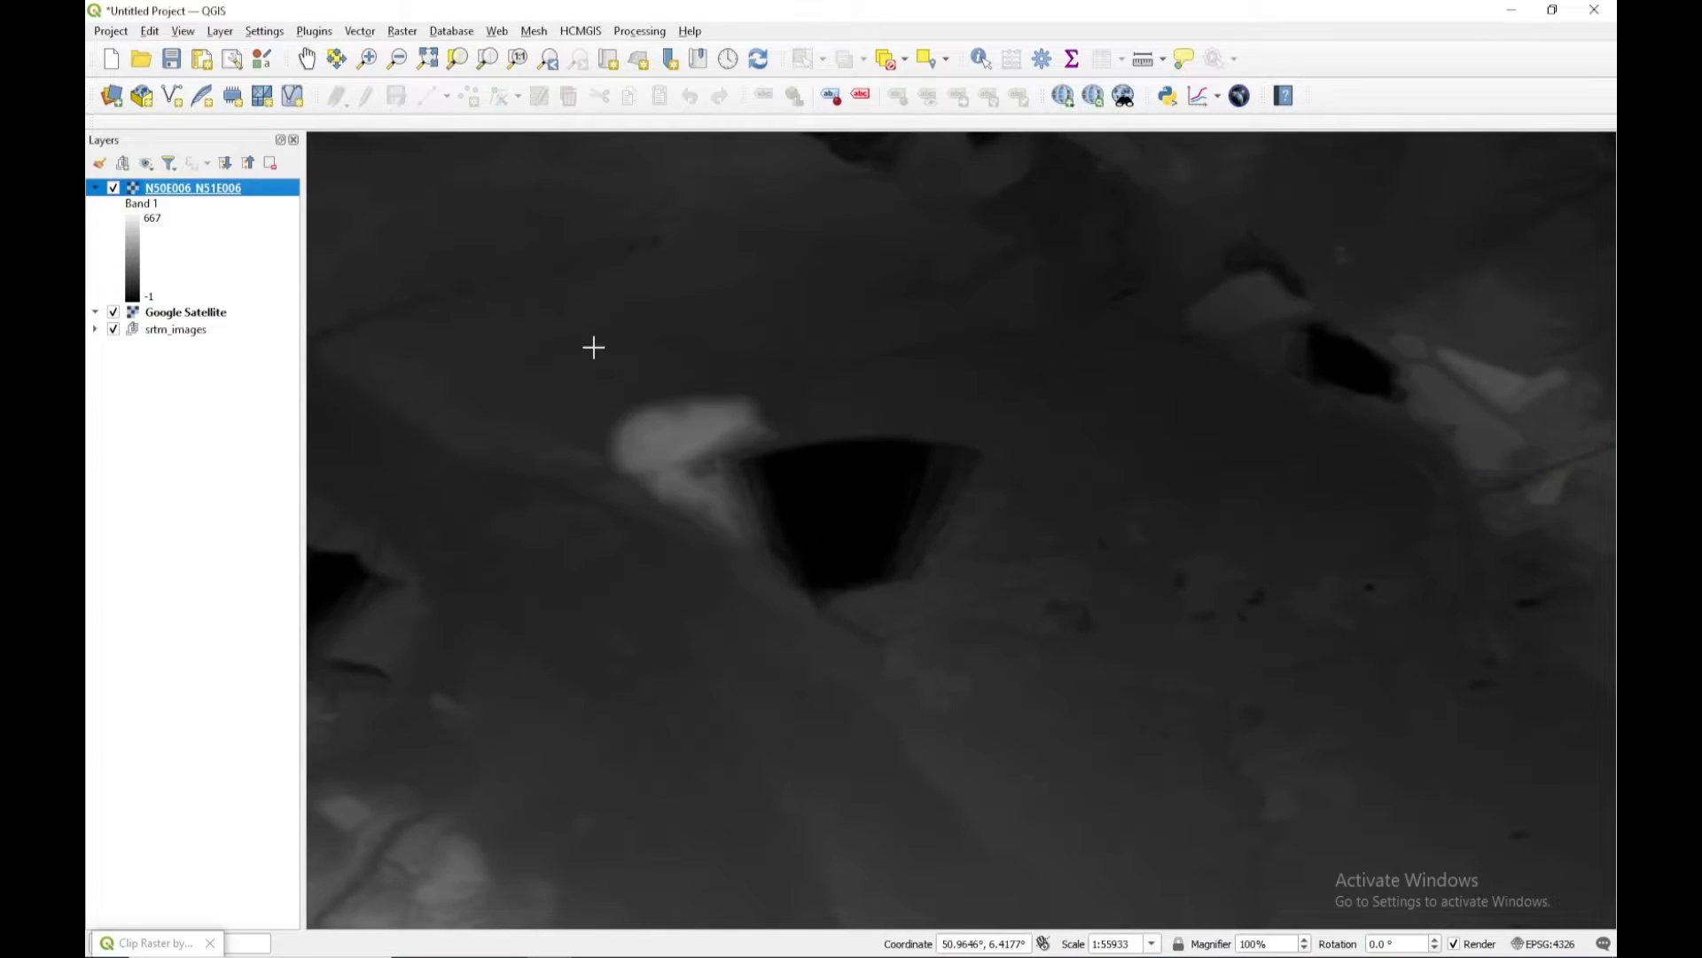
{"action": "mouse_move", "coordinate": [557, 330]}
{"action": "left_mouse_down"}
{"action": "mouse_move", "coordinate": [627, 395]}
{"action": "mouse_move", "coordinate": [1106, 707]}
{"action": "left_mouse_up"}
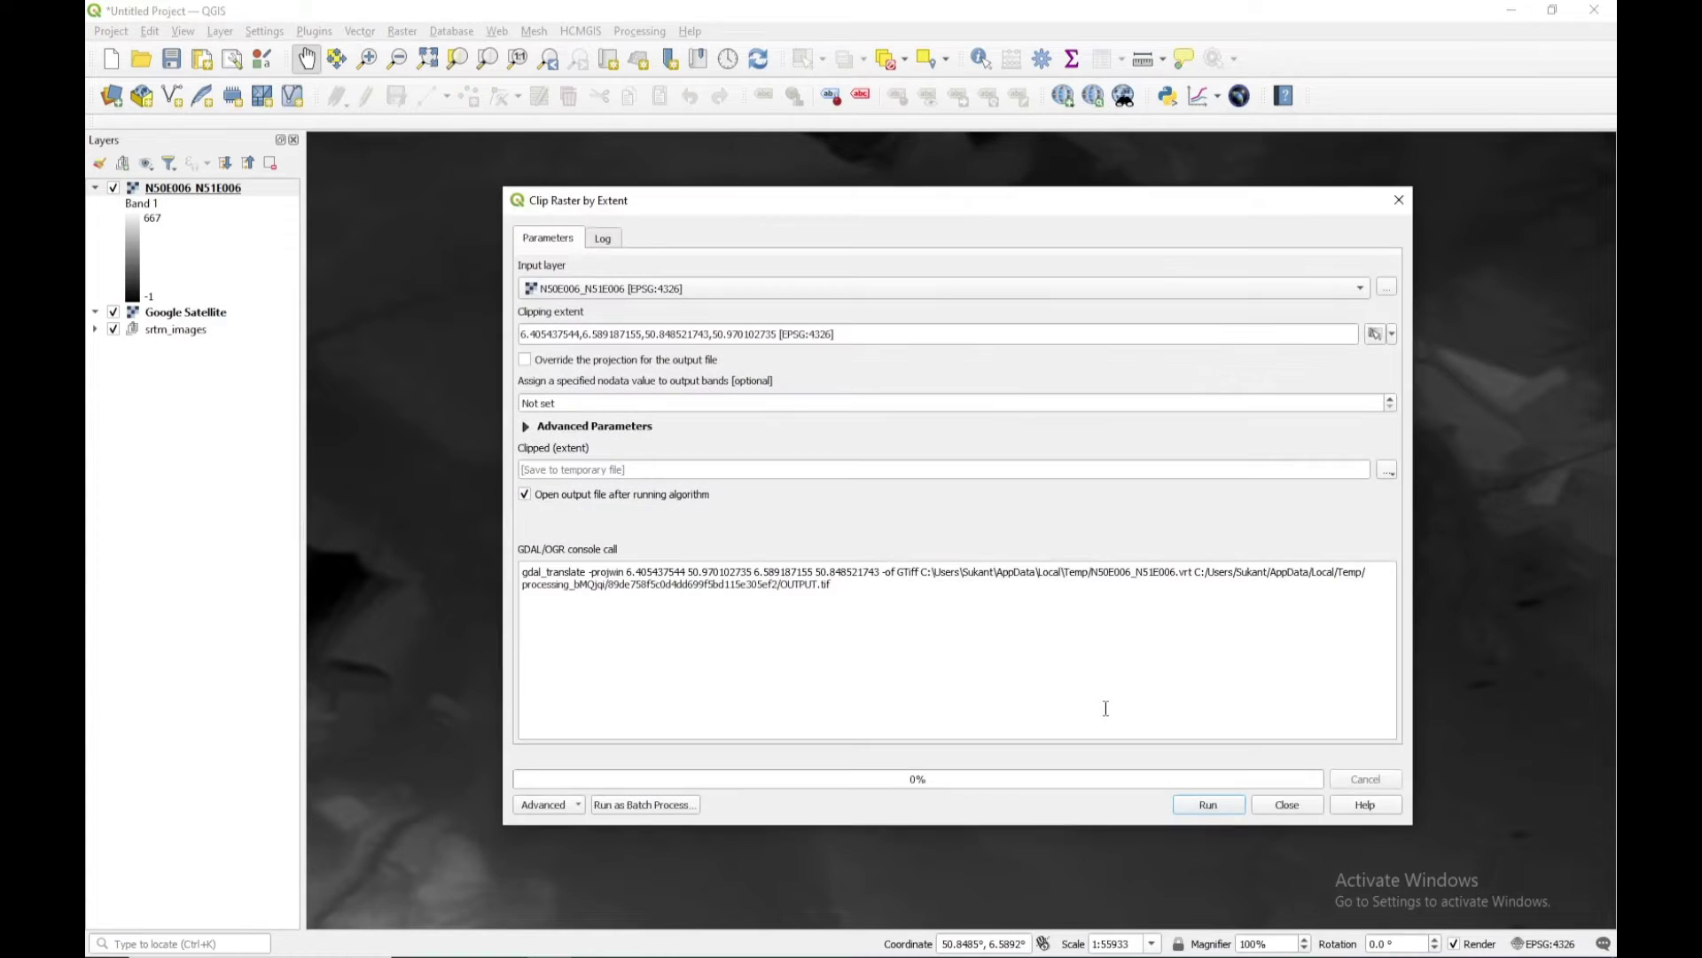
{"action": "left_click", "coordinate": [1211, 805]}
{"action": "left_click", "coordinate": [1260, 806]}
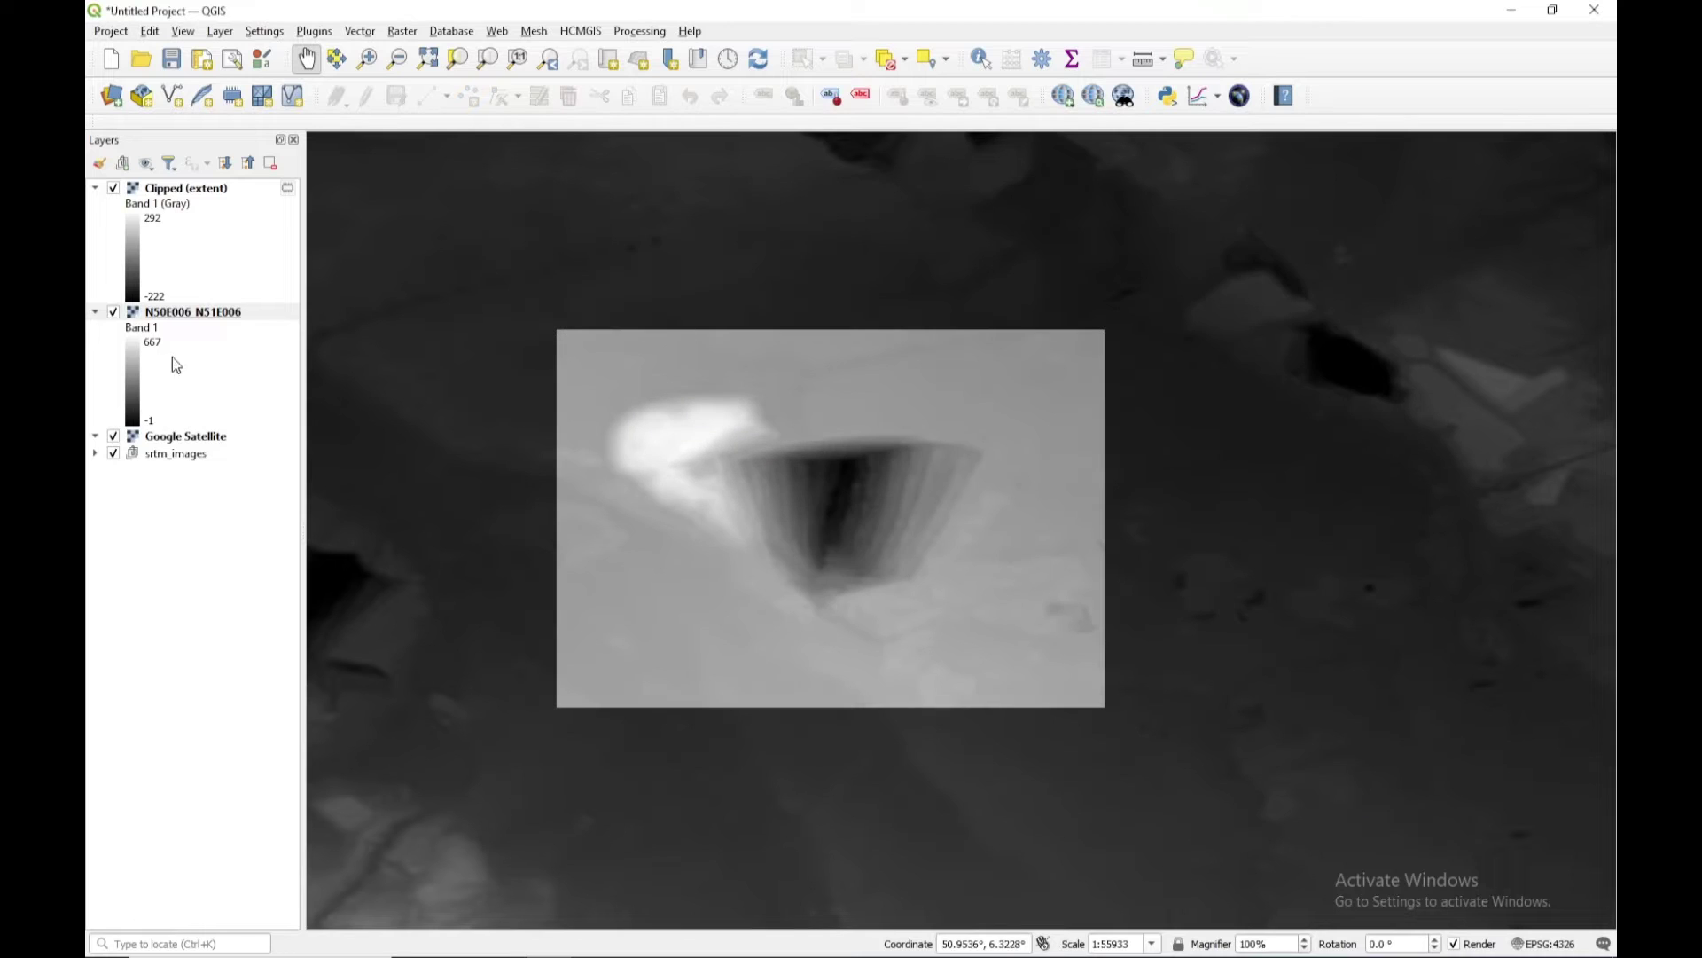
Step: Hide and collapse the N50E006_N51E006 layer and make the clipped raster the active layer
{"action": "left_click", "coordinate": [113, 312]}
{"action": "left_click", "coordinate": [95, 312]}
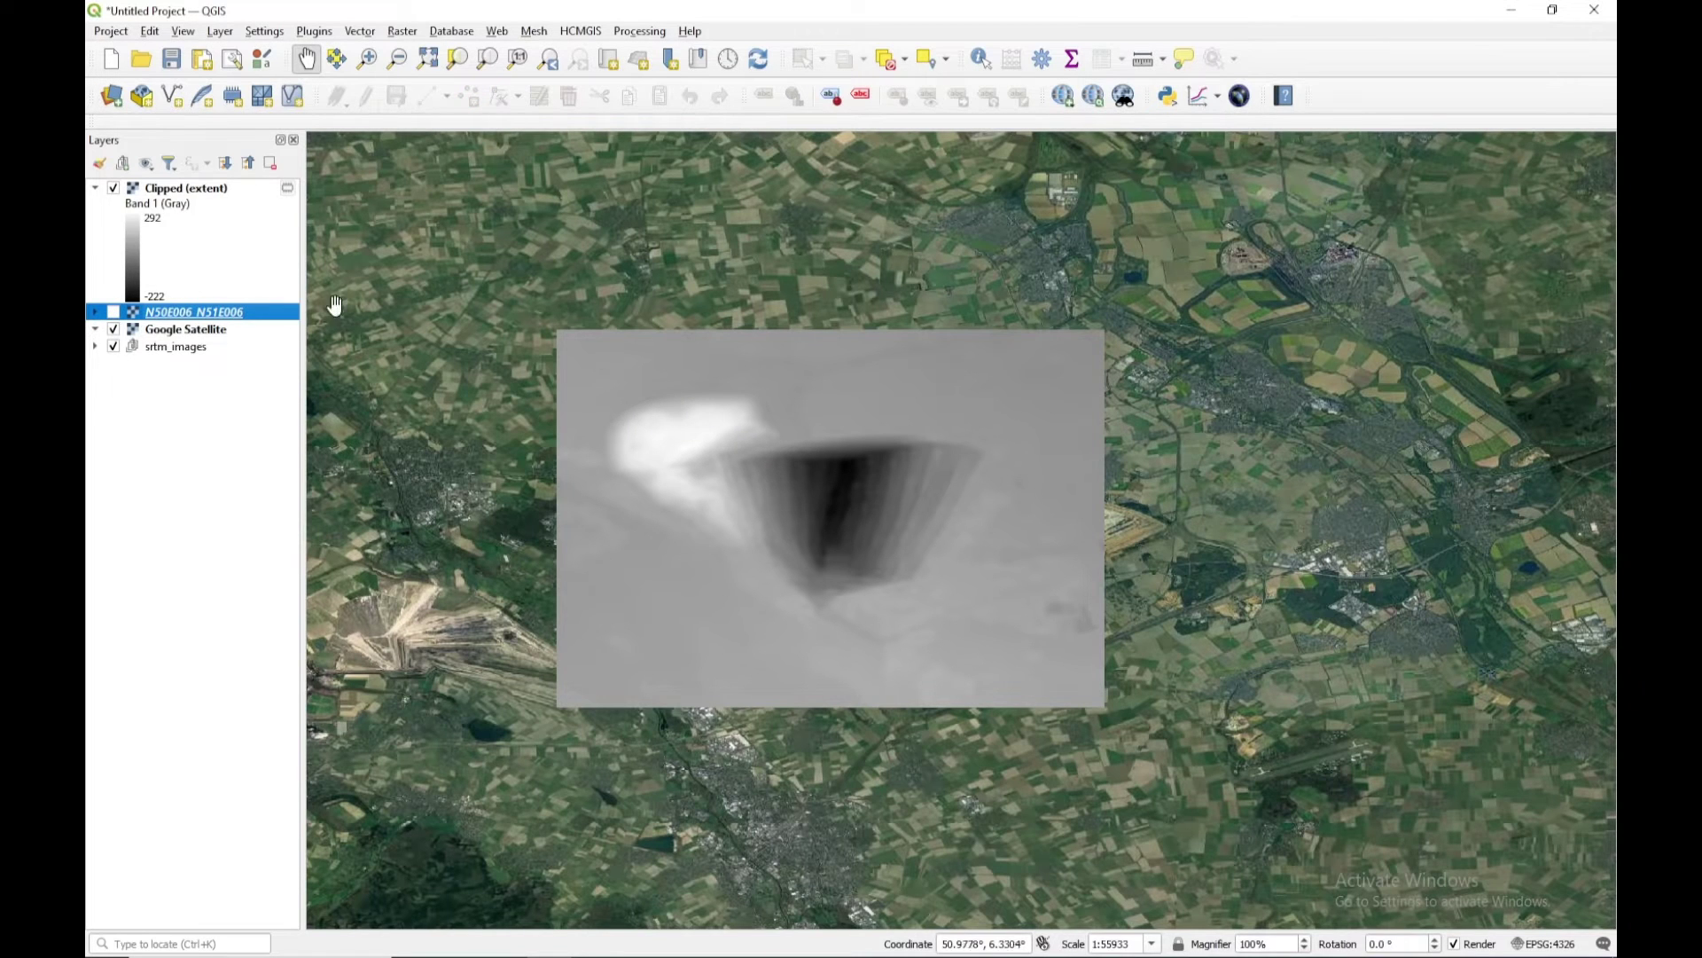
{"action": "left_click", "coordinate": [185, 188]}
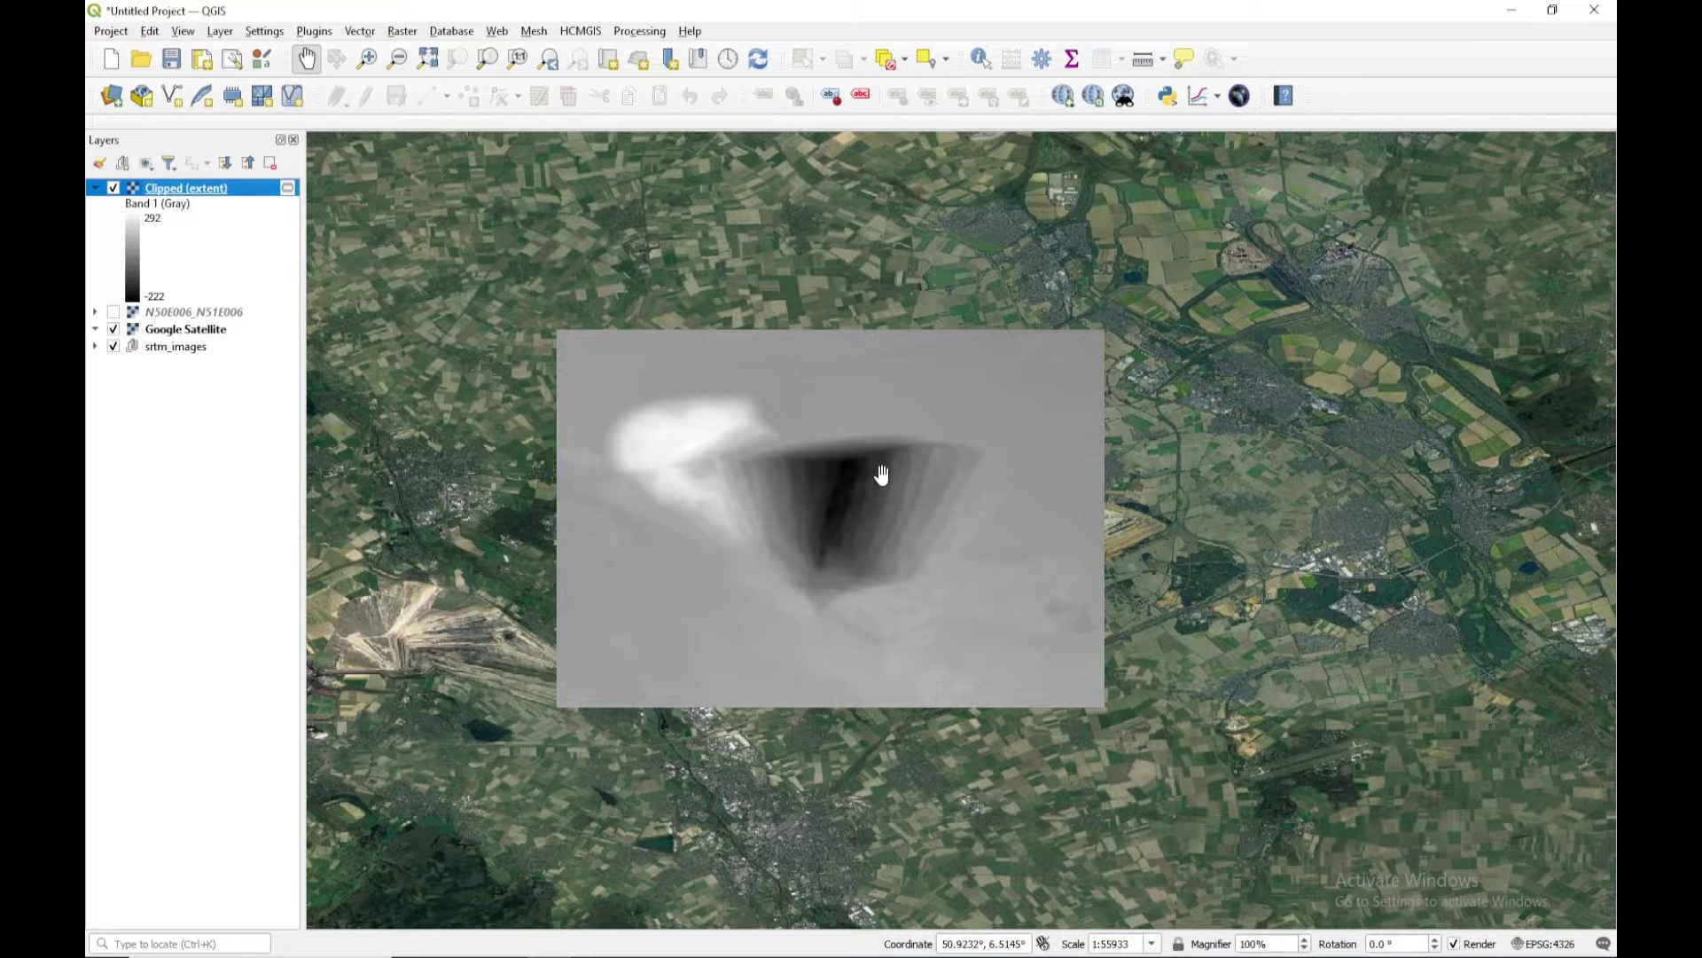
Step: Identify the clipped raster's elevation values at the dark pit floor and on the surrounding ground
{"action": "left_click", "coordinate": [979, 59]}
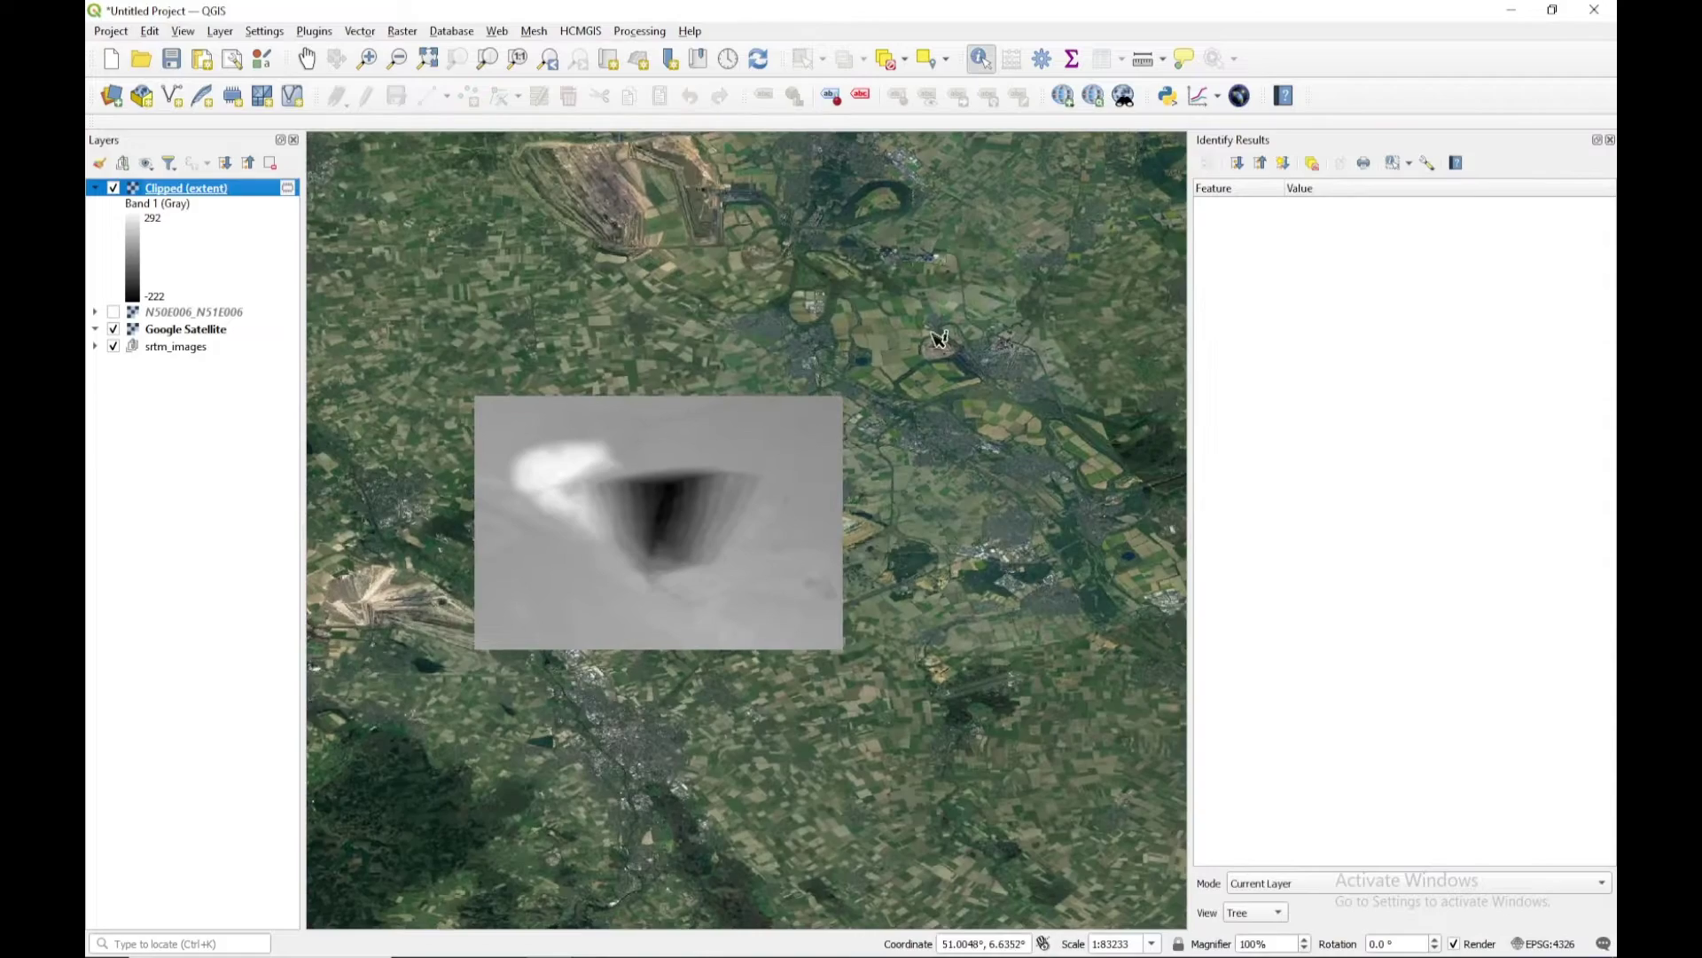
{"action": "left_click", "coordinate": [671, 507]}
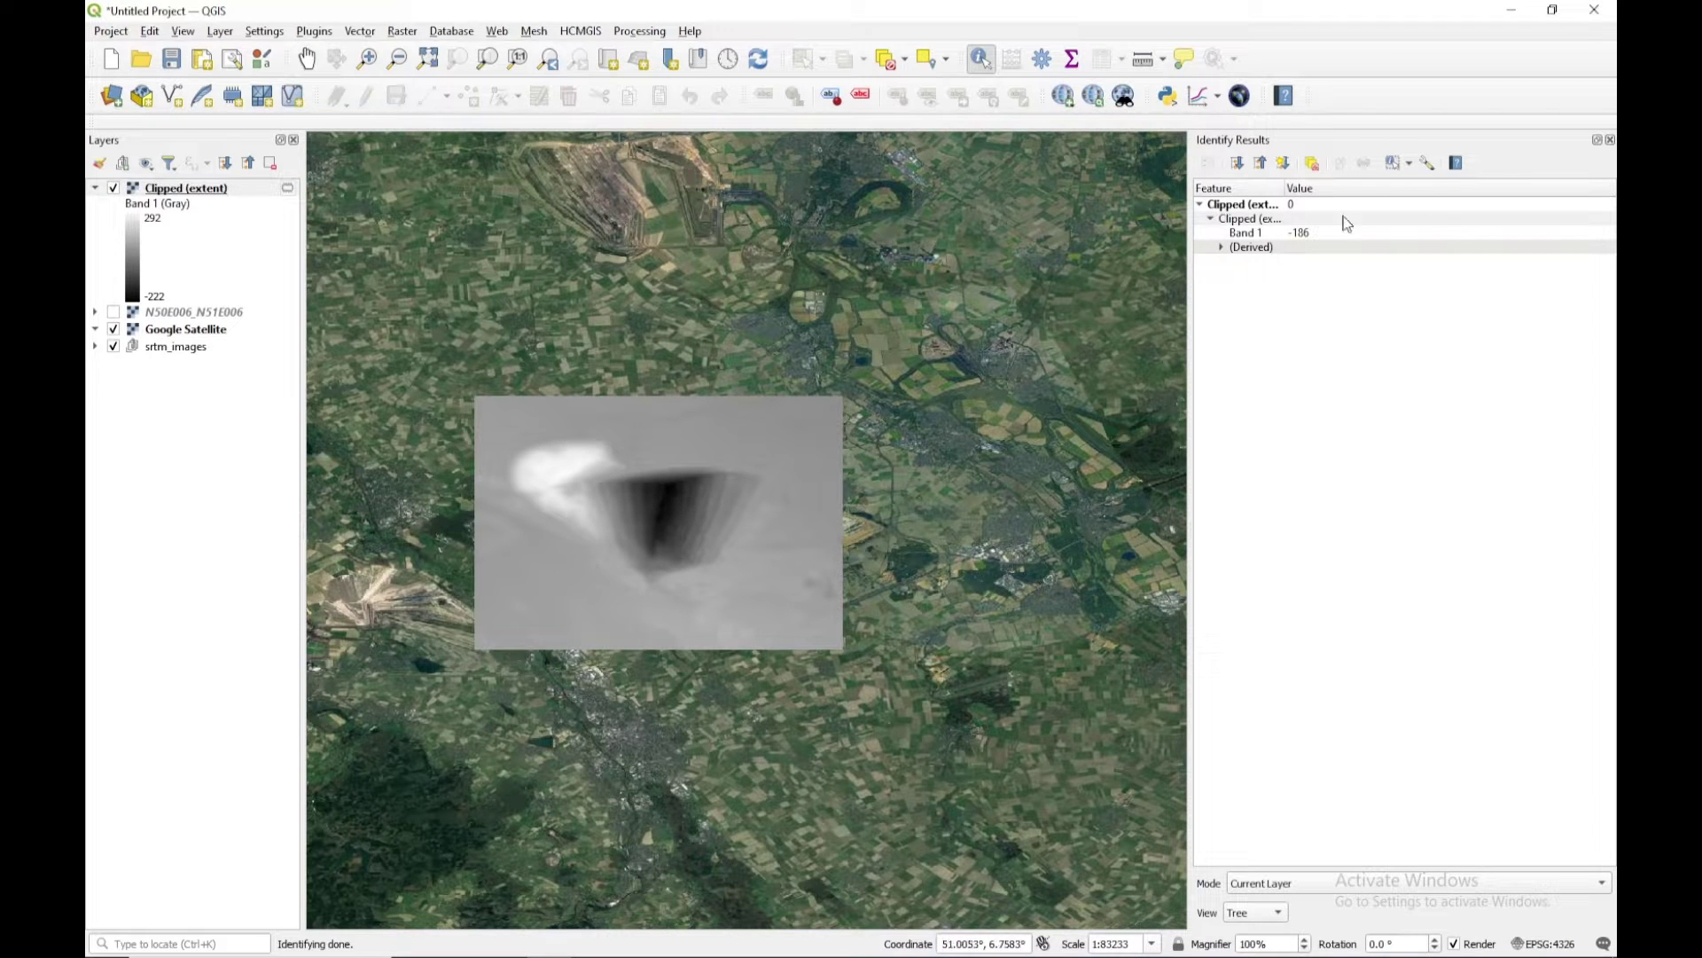
{"action": "scroll", "coordinate": [621, 543], "scroll_direction": "up", "scroll_amount": 1}
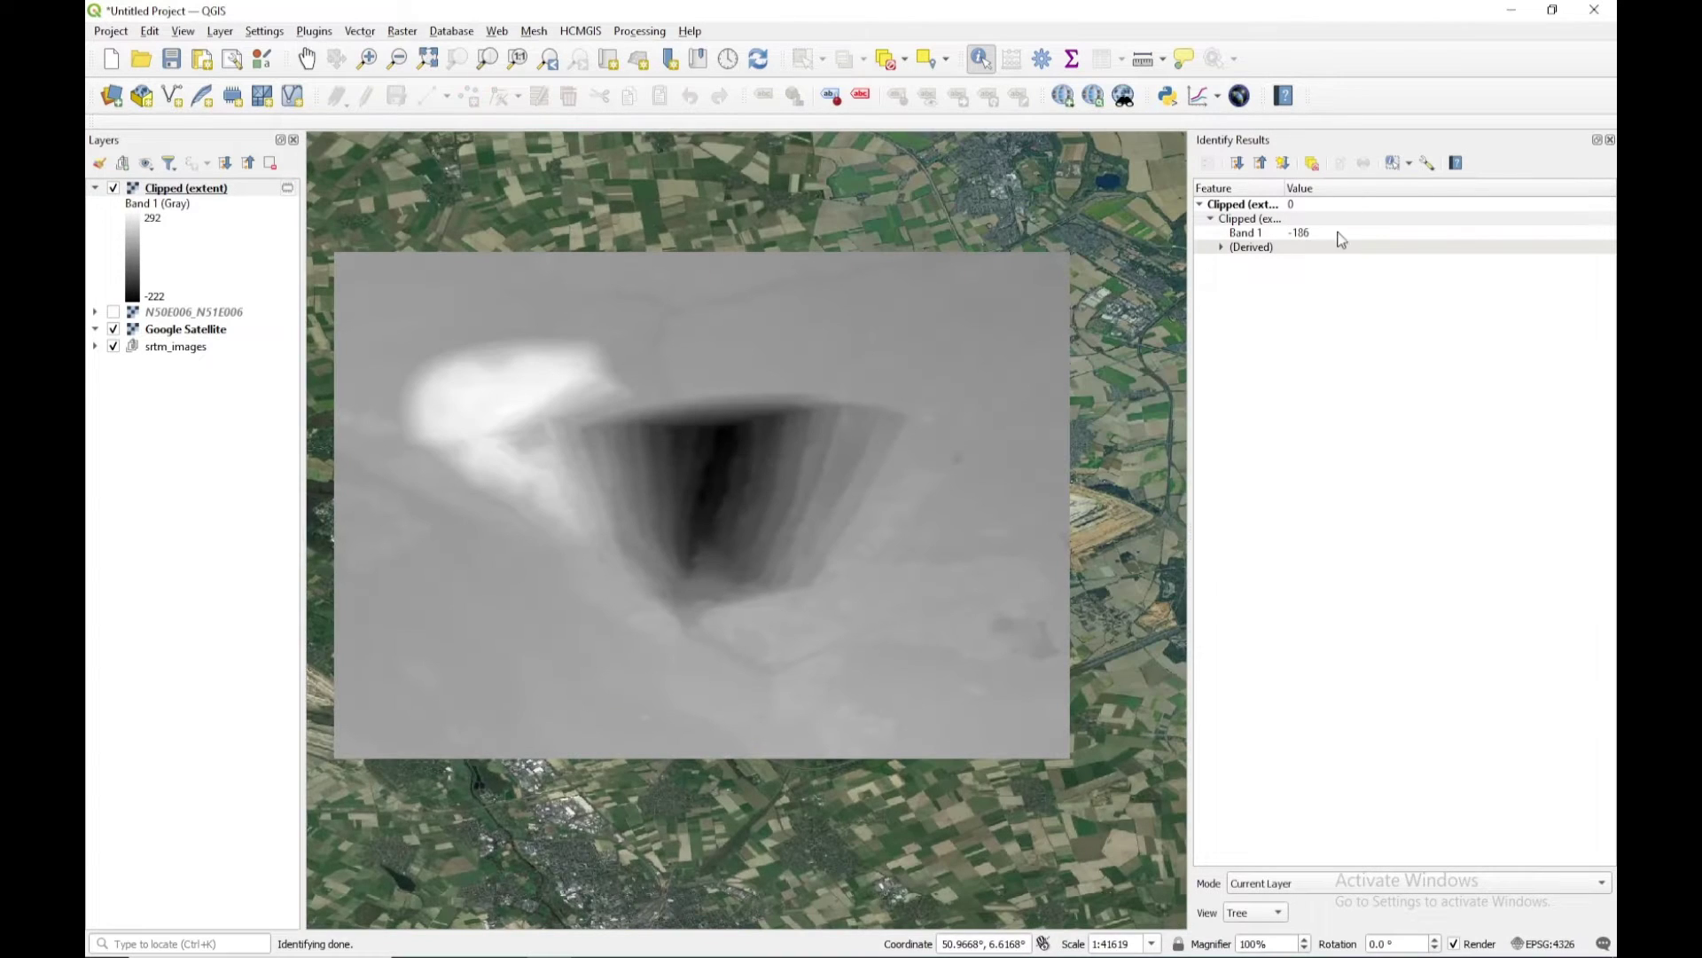
{"action": "left_click", "coordinate": [940, 352]}
Step: Style the clipped raster as Singleband pseudocolor and close the identify results
{"action": "left_click", "coordinate": [183, 193]}
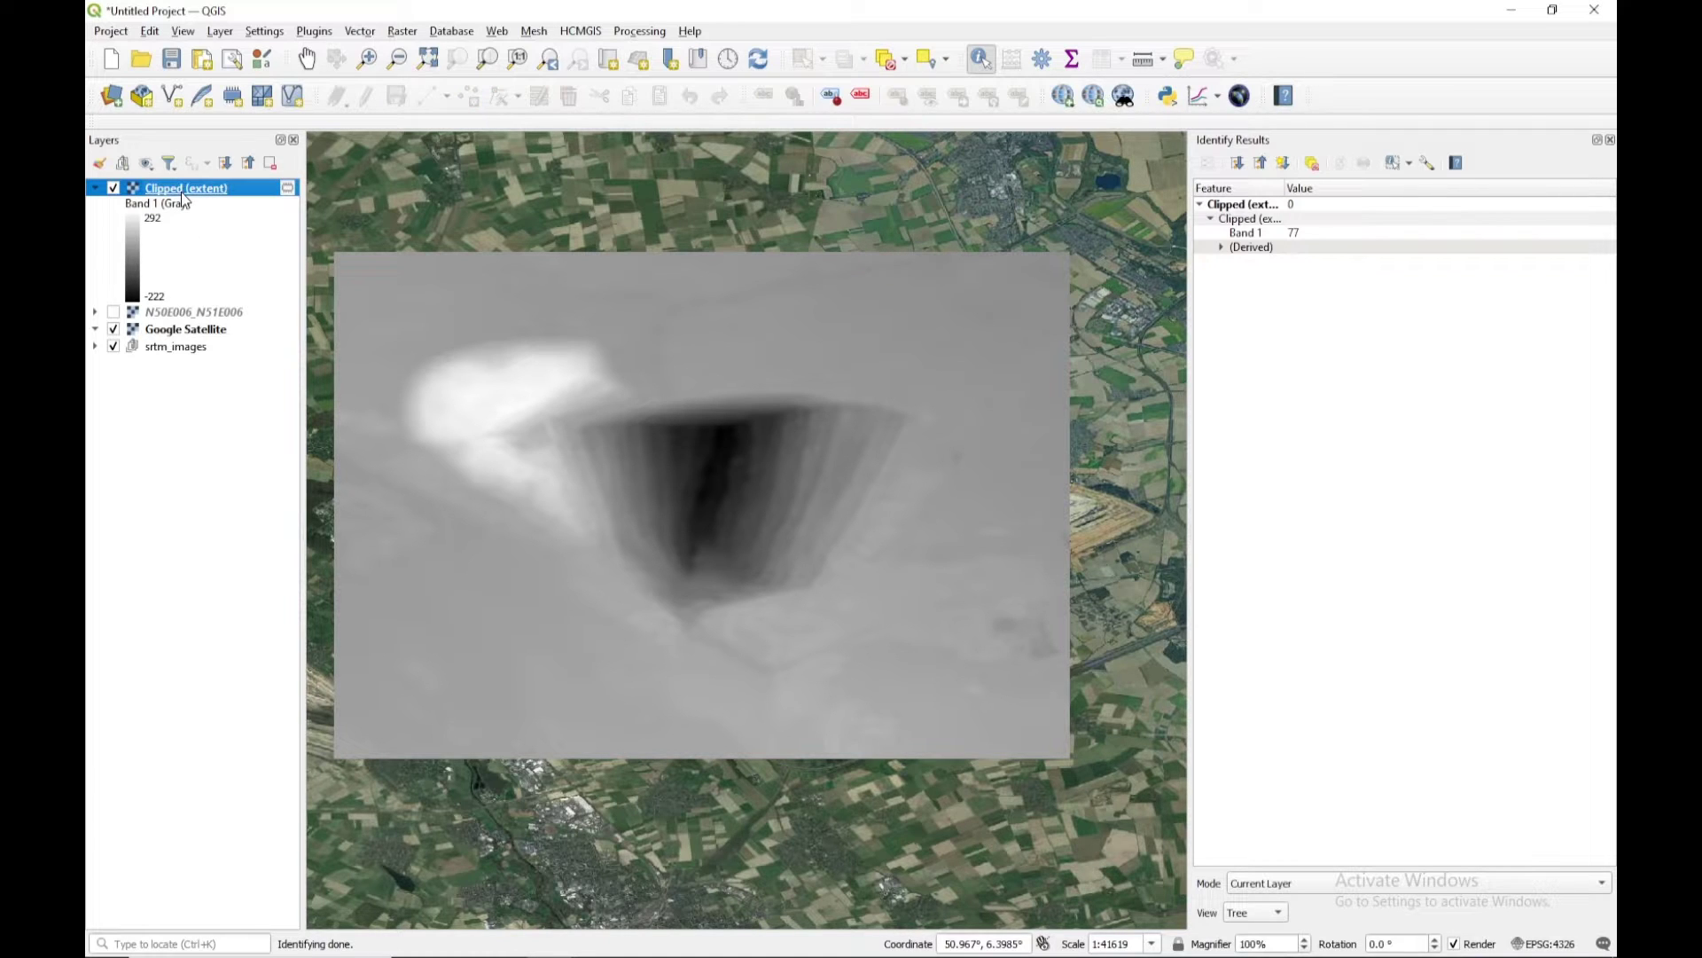
{"action": "left_click", "coordinate": [100, 164]}
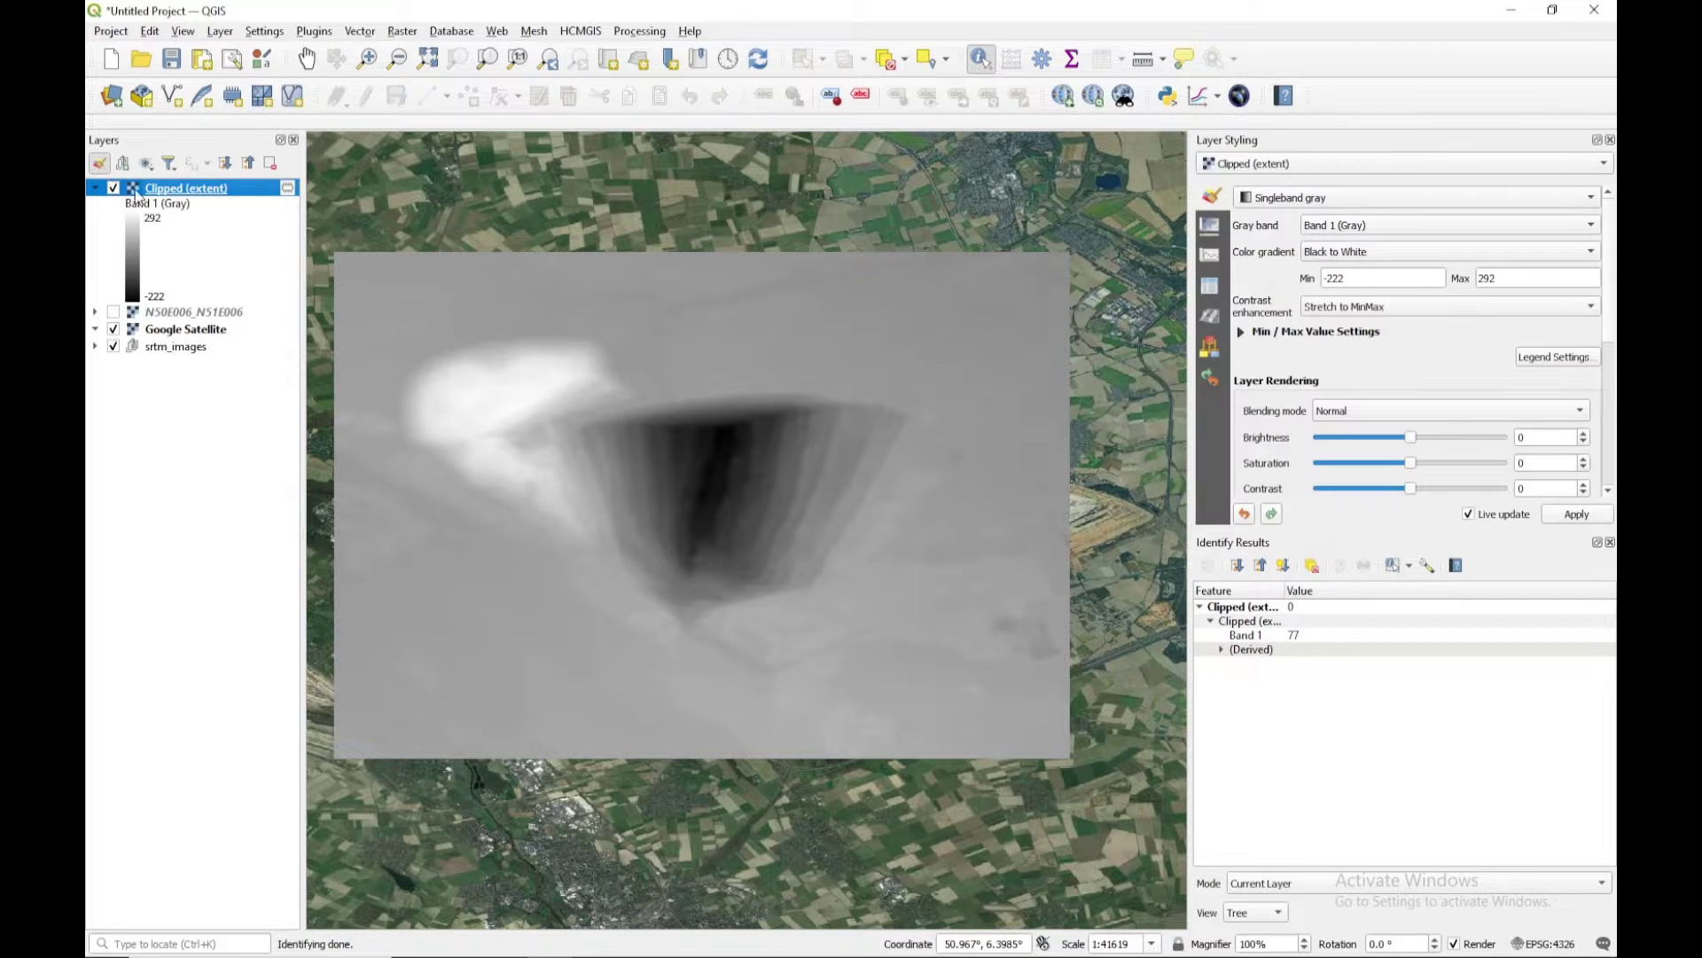
{"action": "left_click", "coordinate": [1295, 197]}
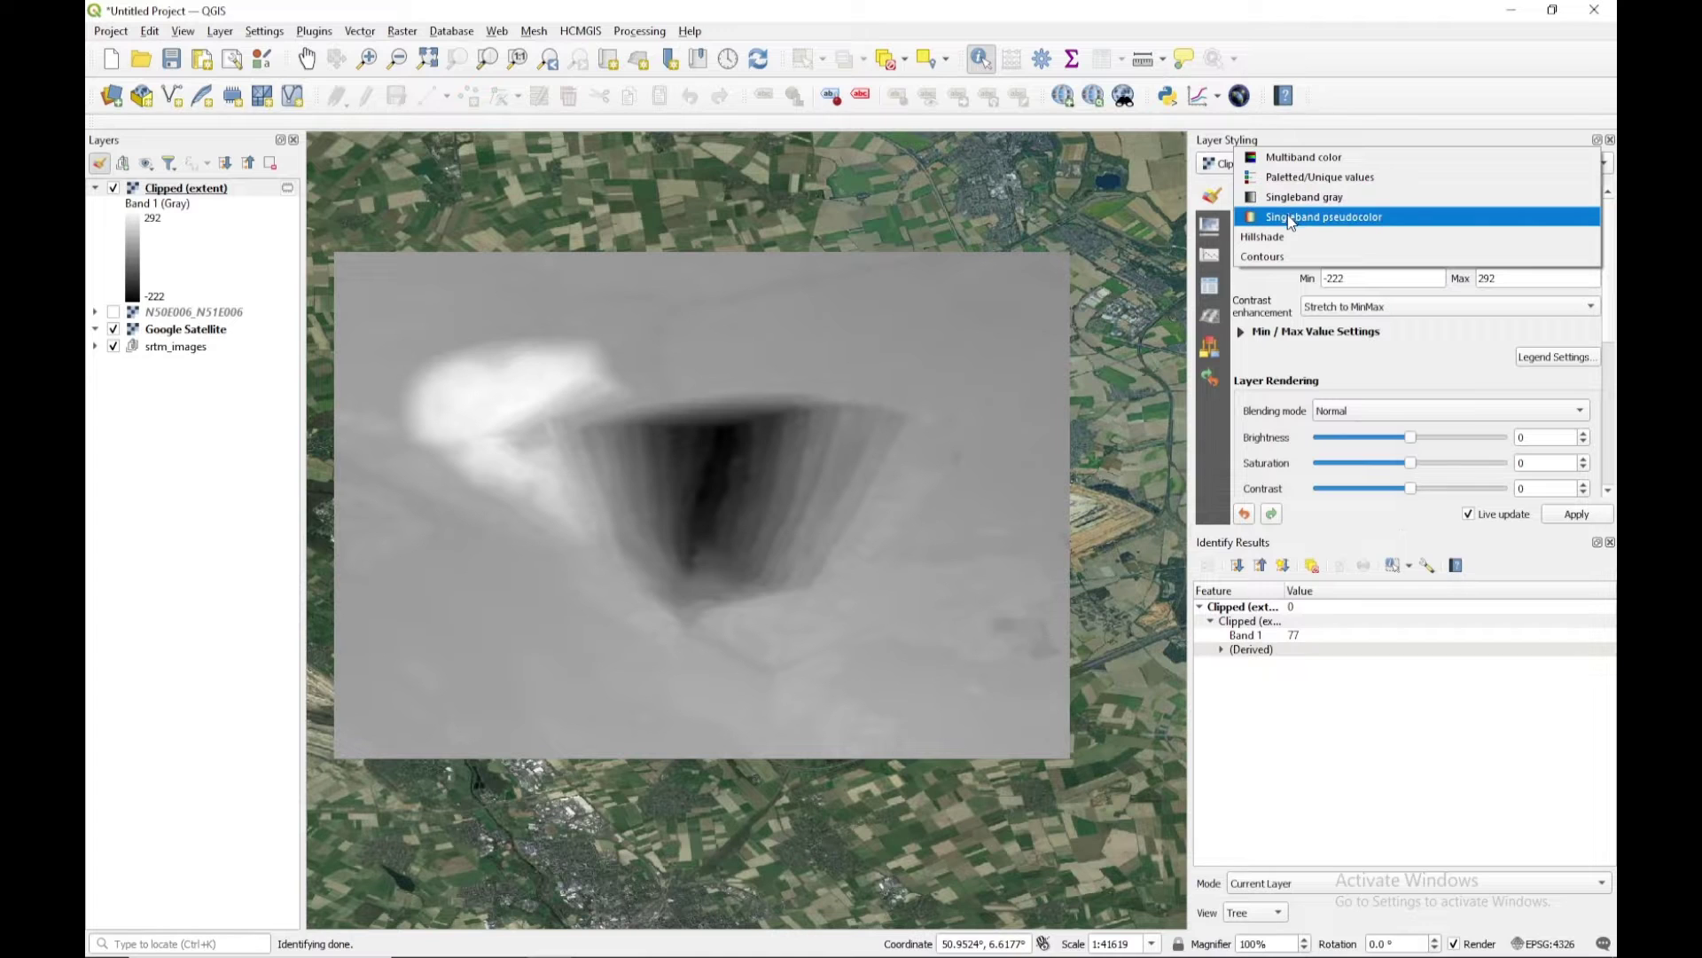
{"action": "left_click", "coordinate": [1289, 217]}
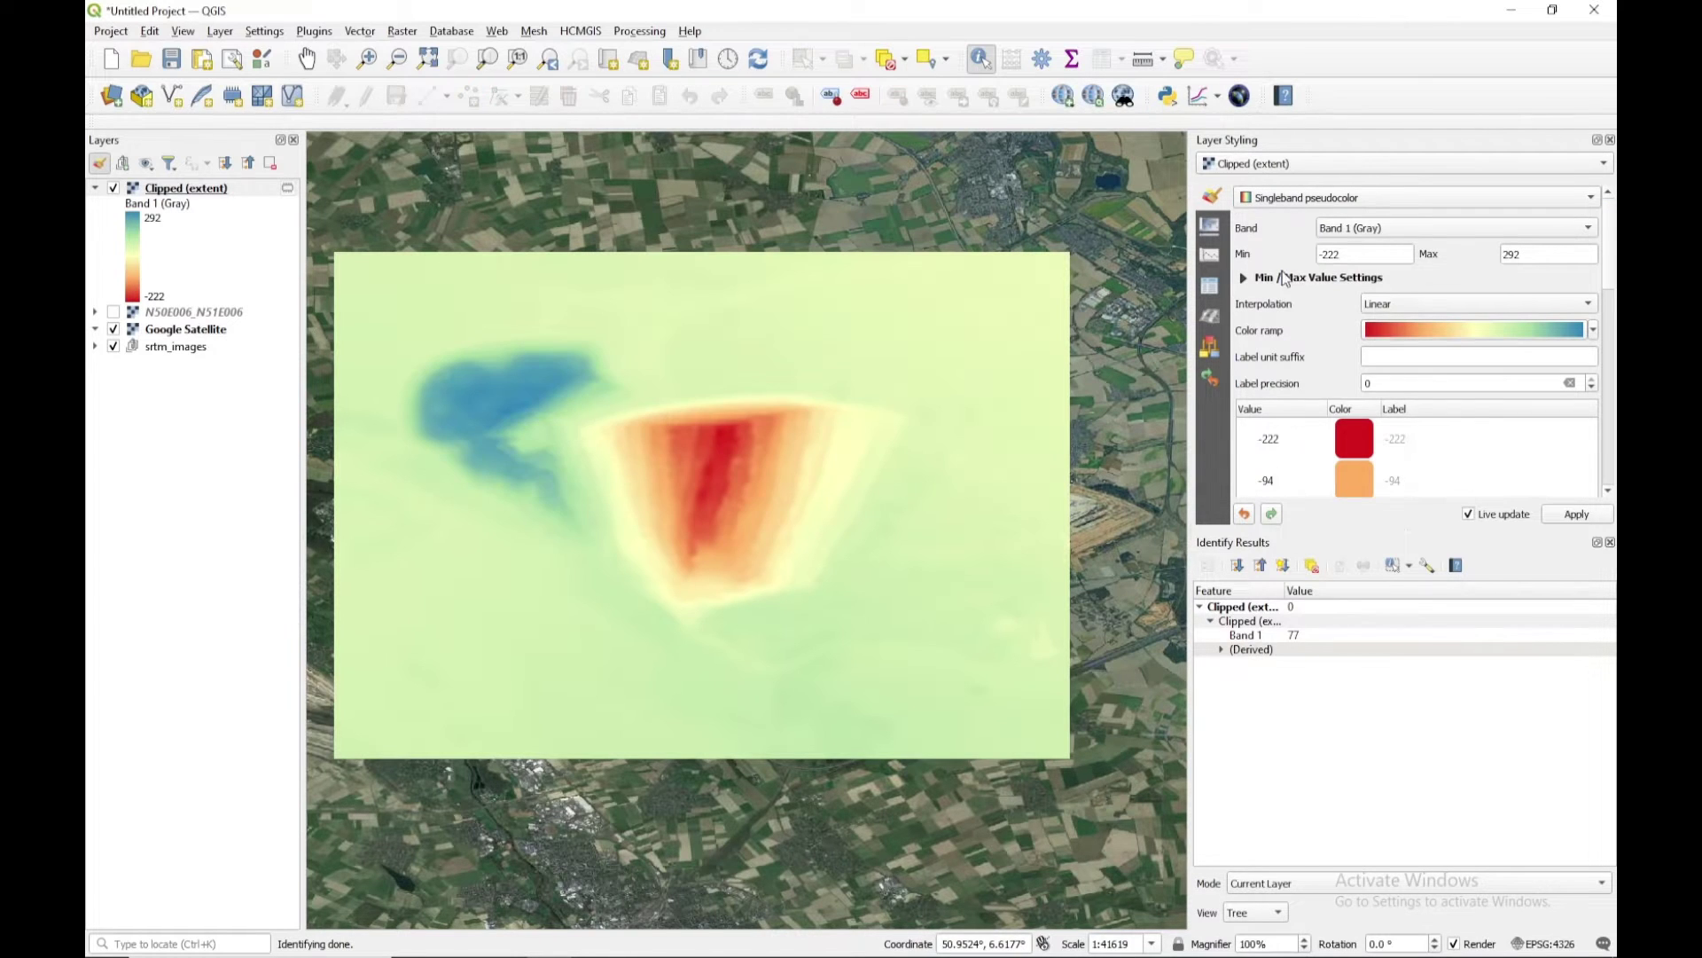
{"action": "left_click", "coordinate": [1609, 543]}
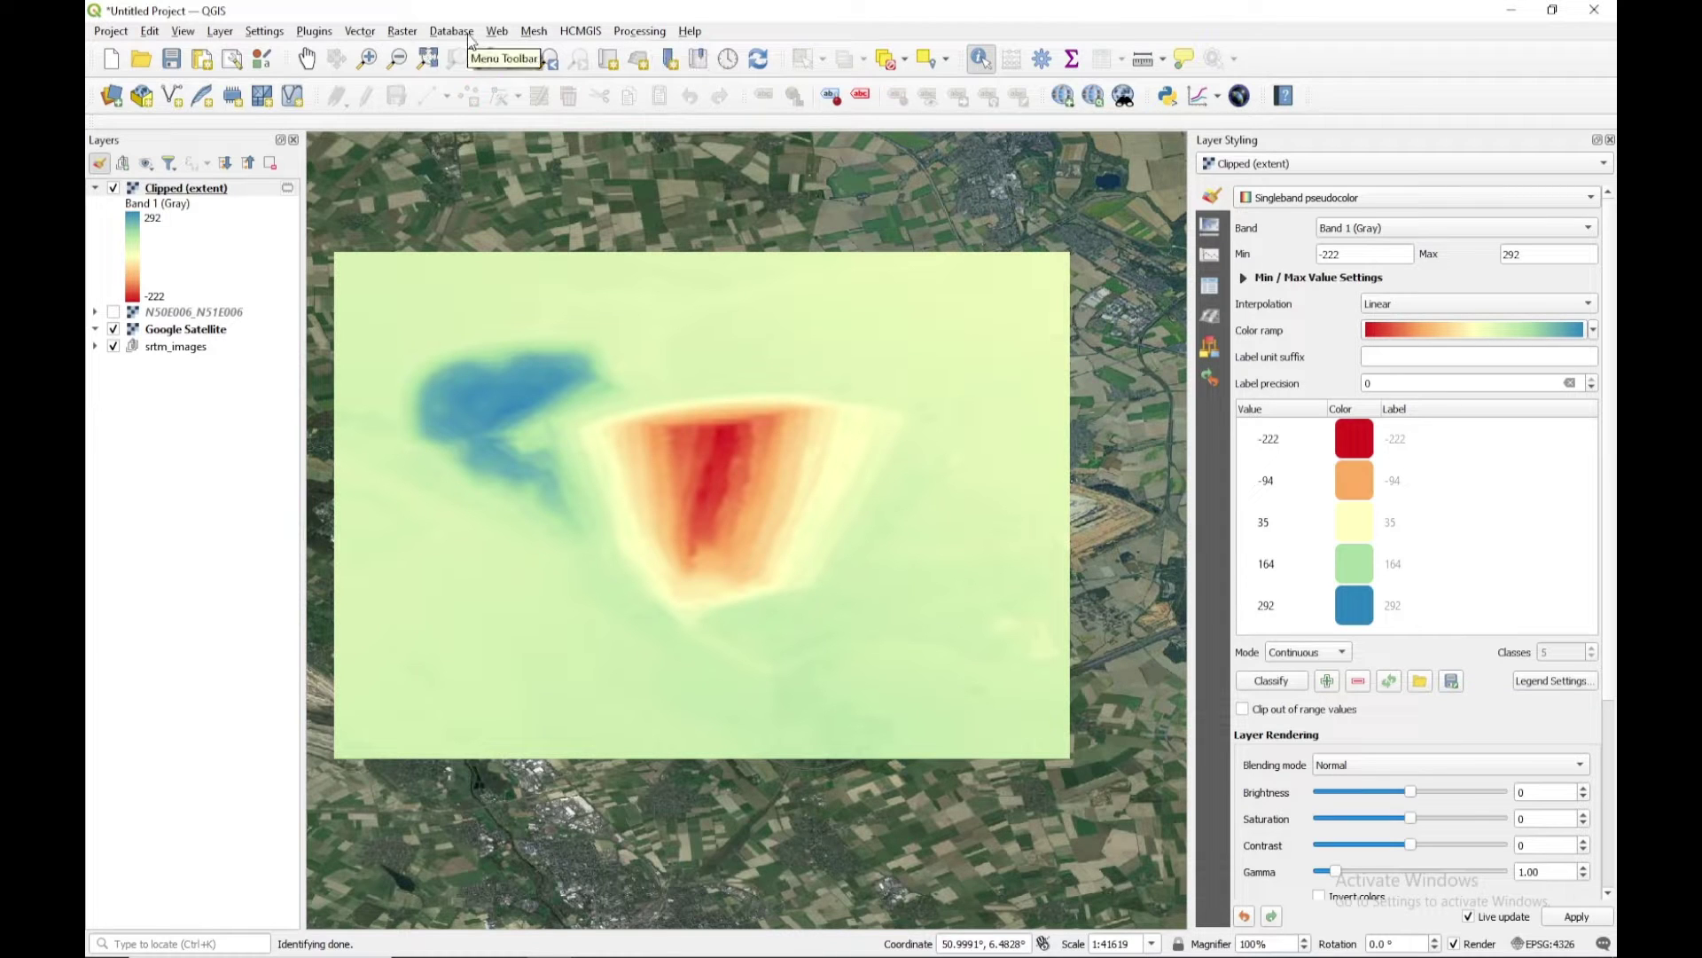
{"action": "left_click", "coordinate": [638, 31]}
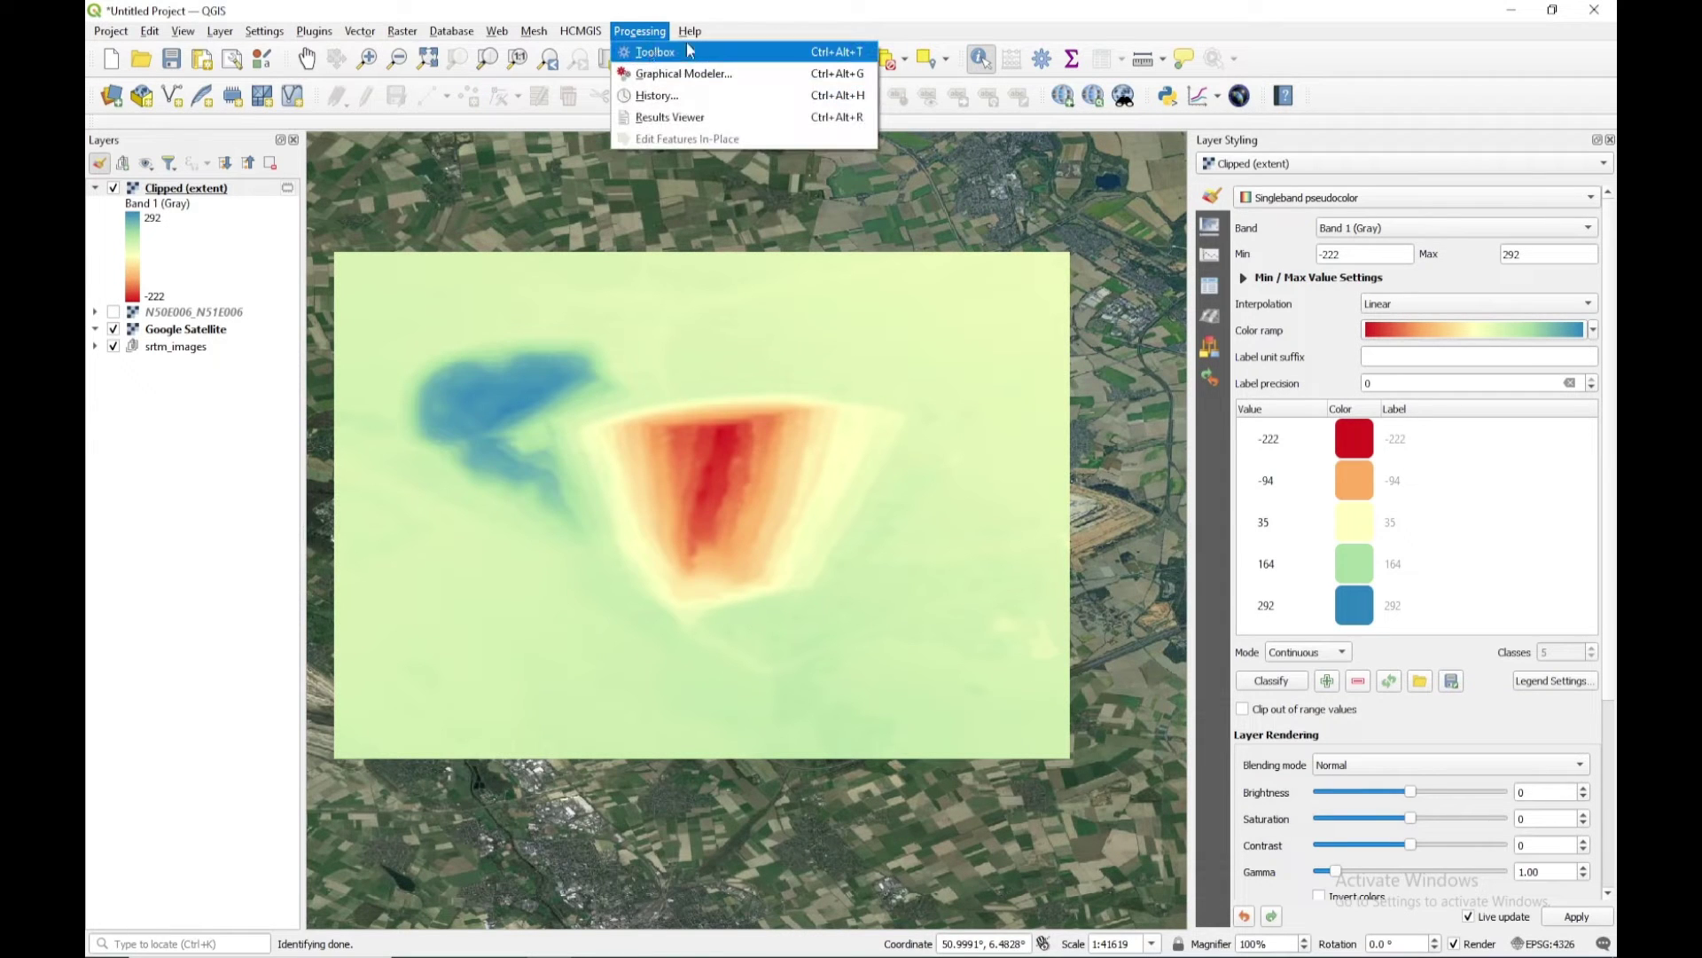
{"action": "left_click", "coordinate": [738, 27]}
Step: Check the coordinate reference system in the clipped raster's layer information
{"action": "left_click", "coordinate": [165, 193]}
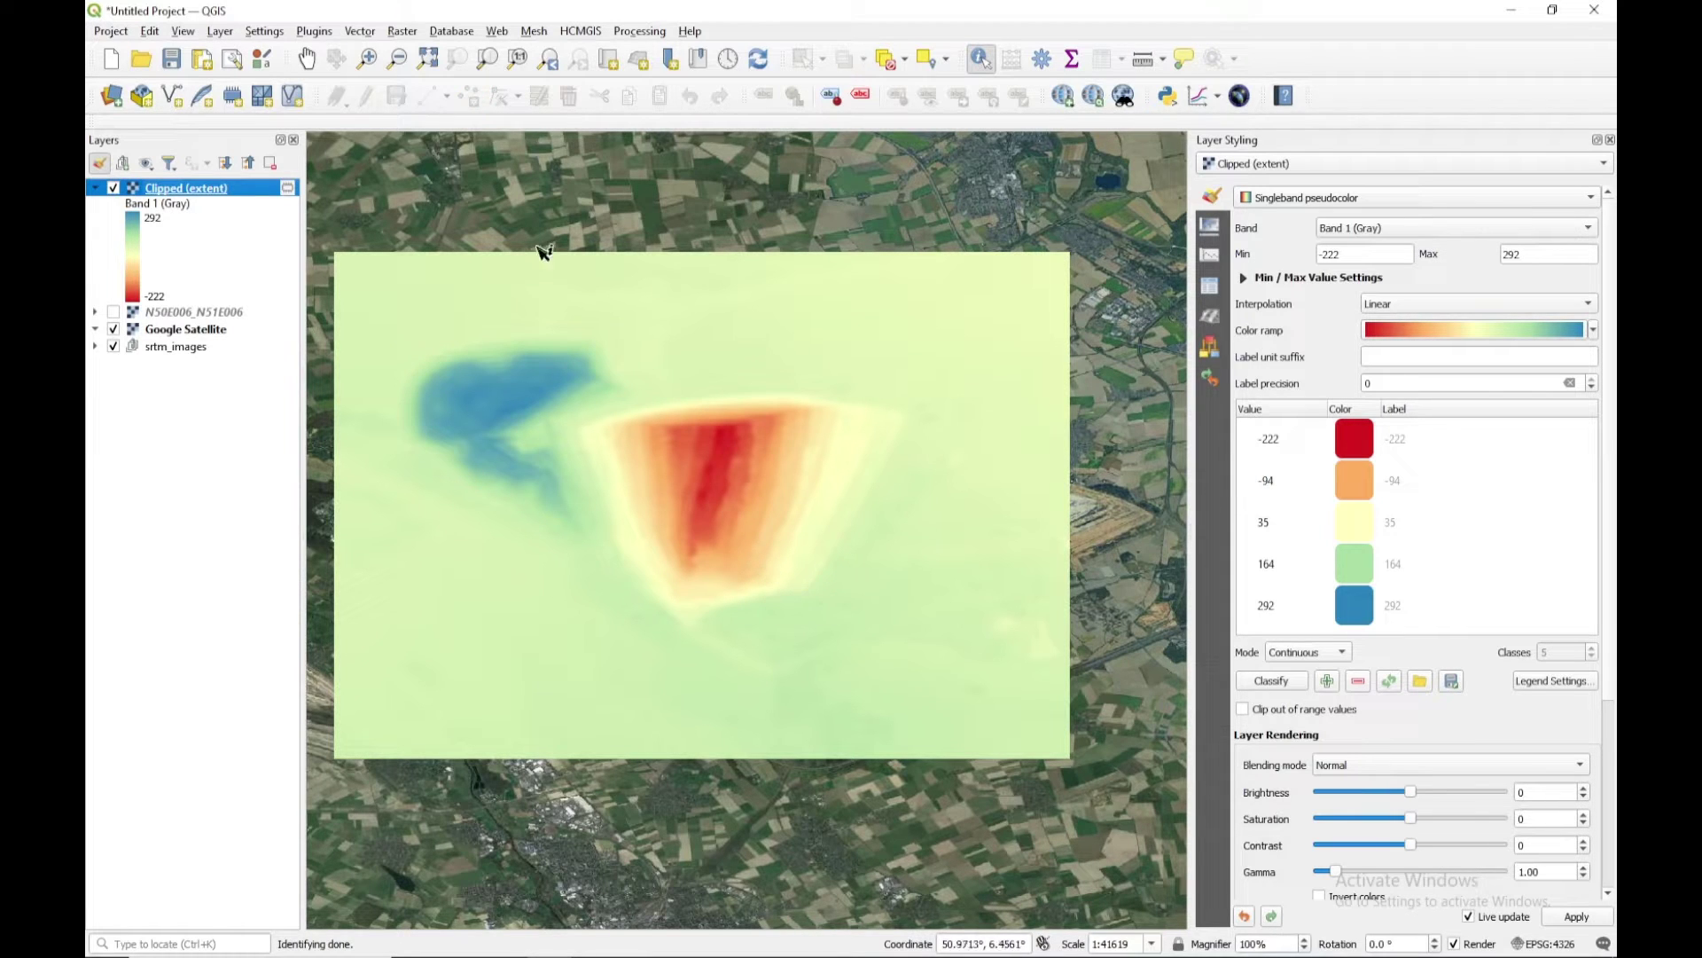
{"action": "right_click", "coordinate": [176, 188]}
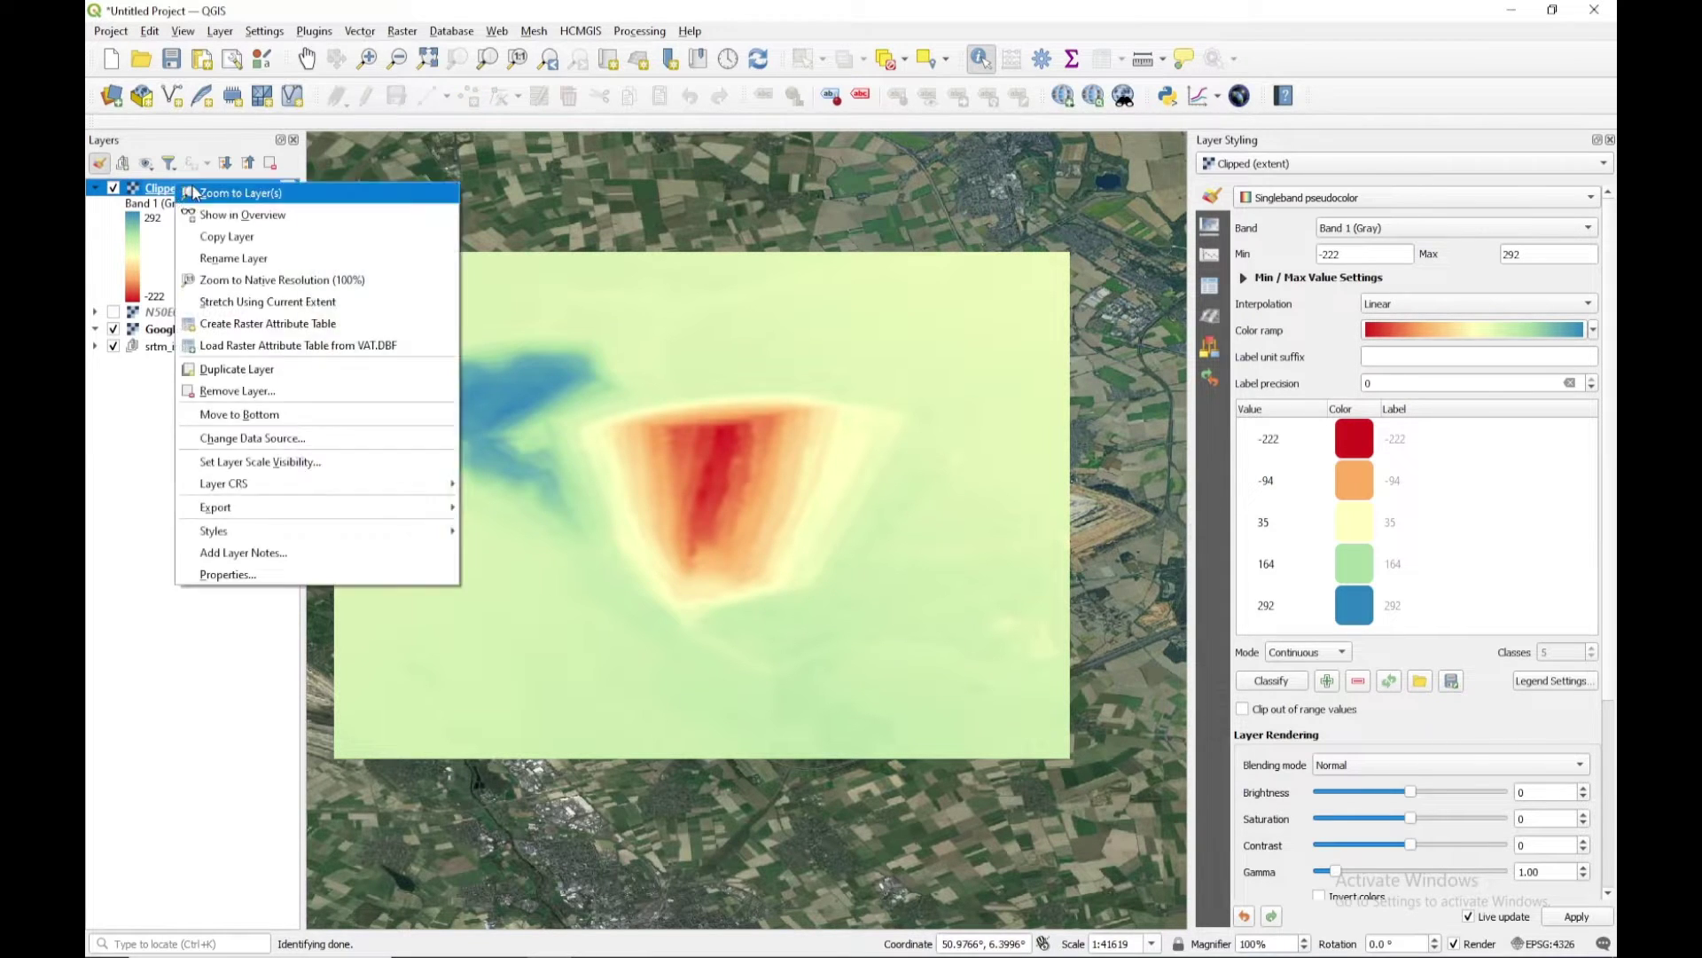
{"action": "left_click", "coordinate": [301, 576]}
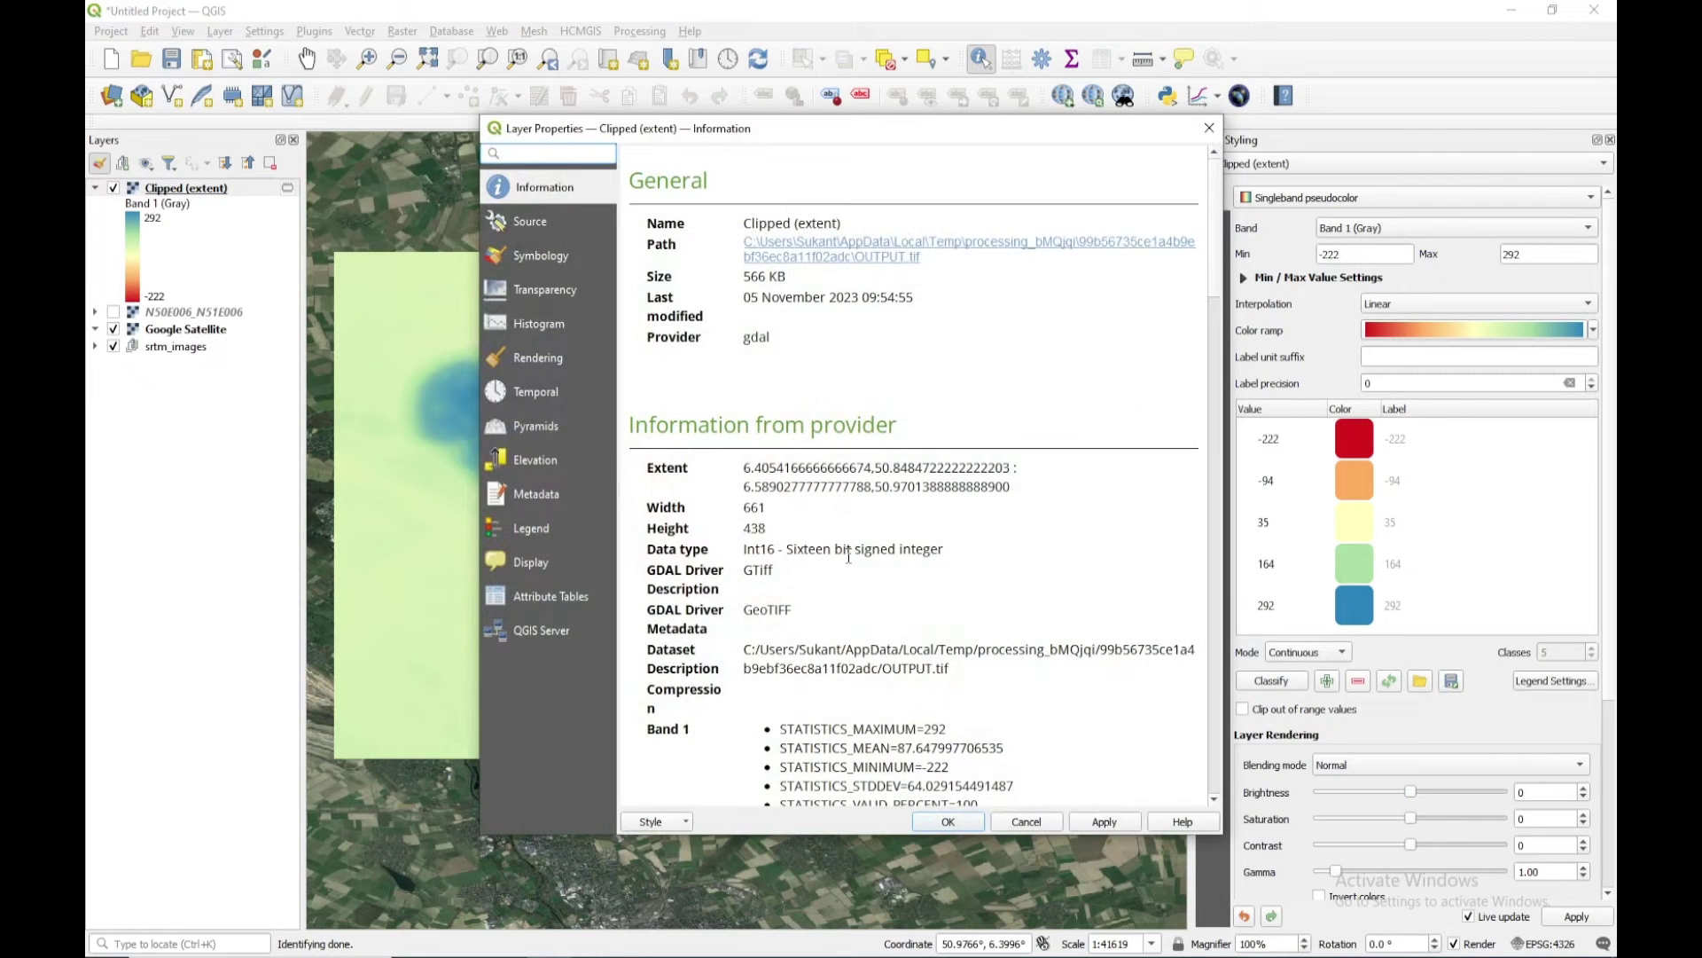
{"action": "scroll", "coordinate": [848, 555], "scroll_direction": "down", "scroll_amount": 10}
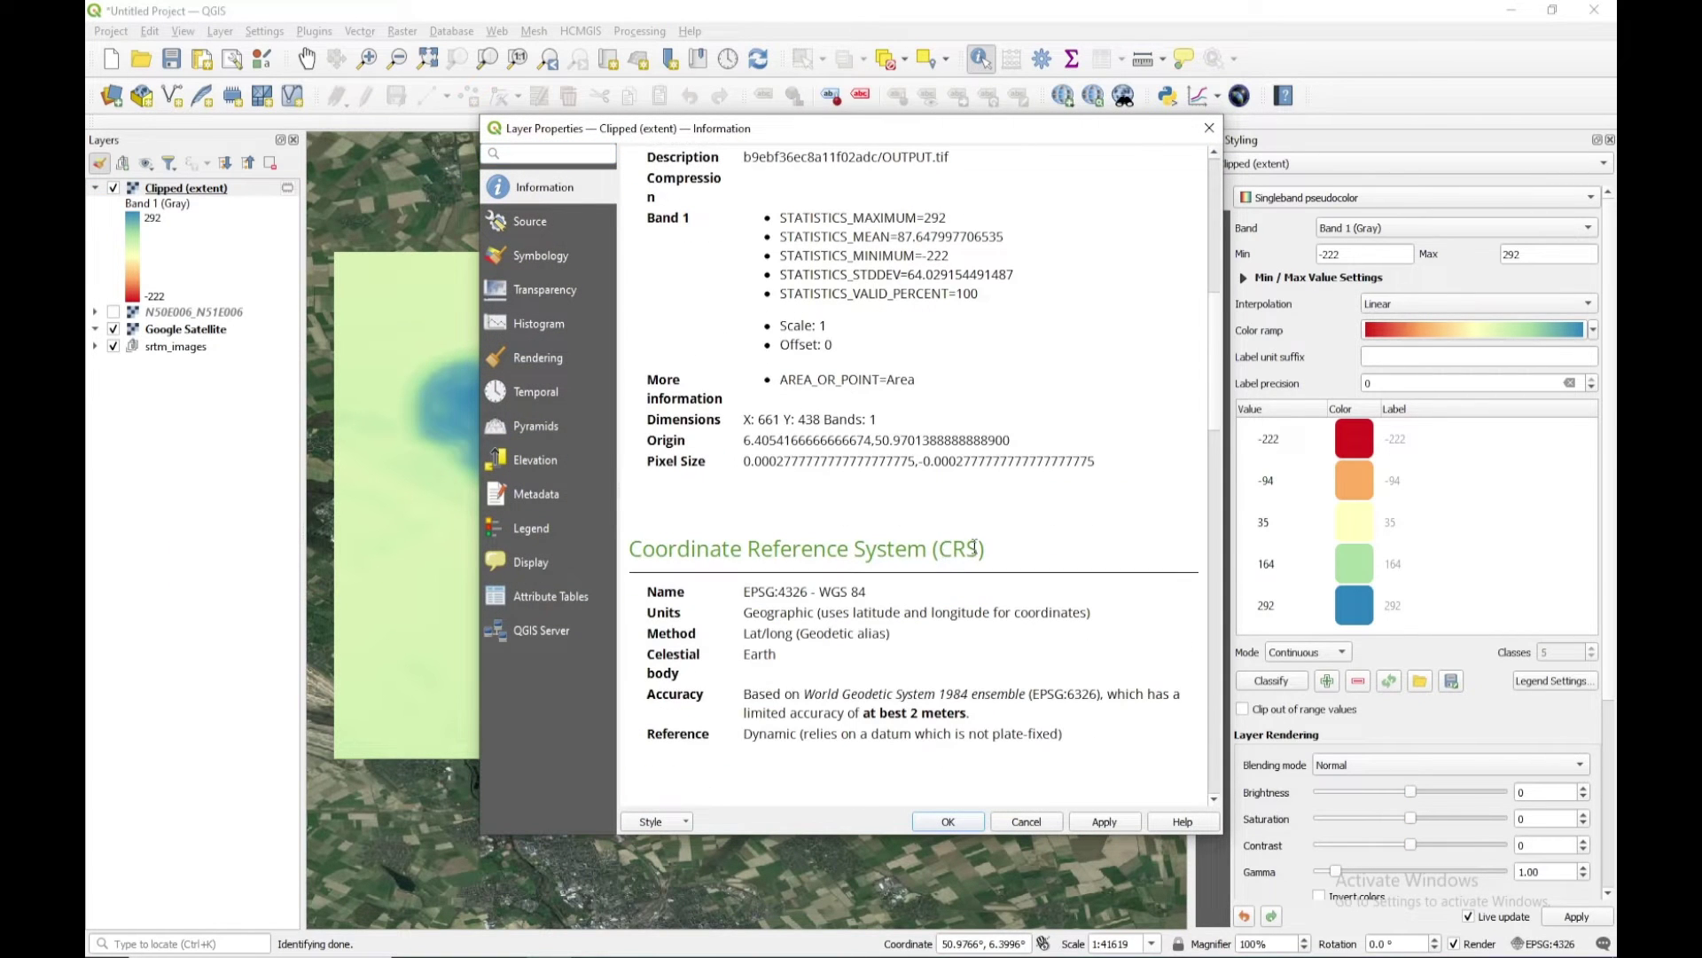
{"action": "left_click_drag", "start_coordinate": [979, 548], "coordinate": [939, 548]}
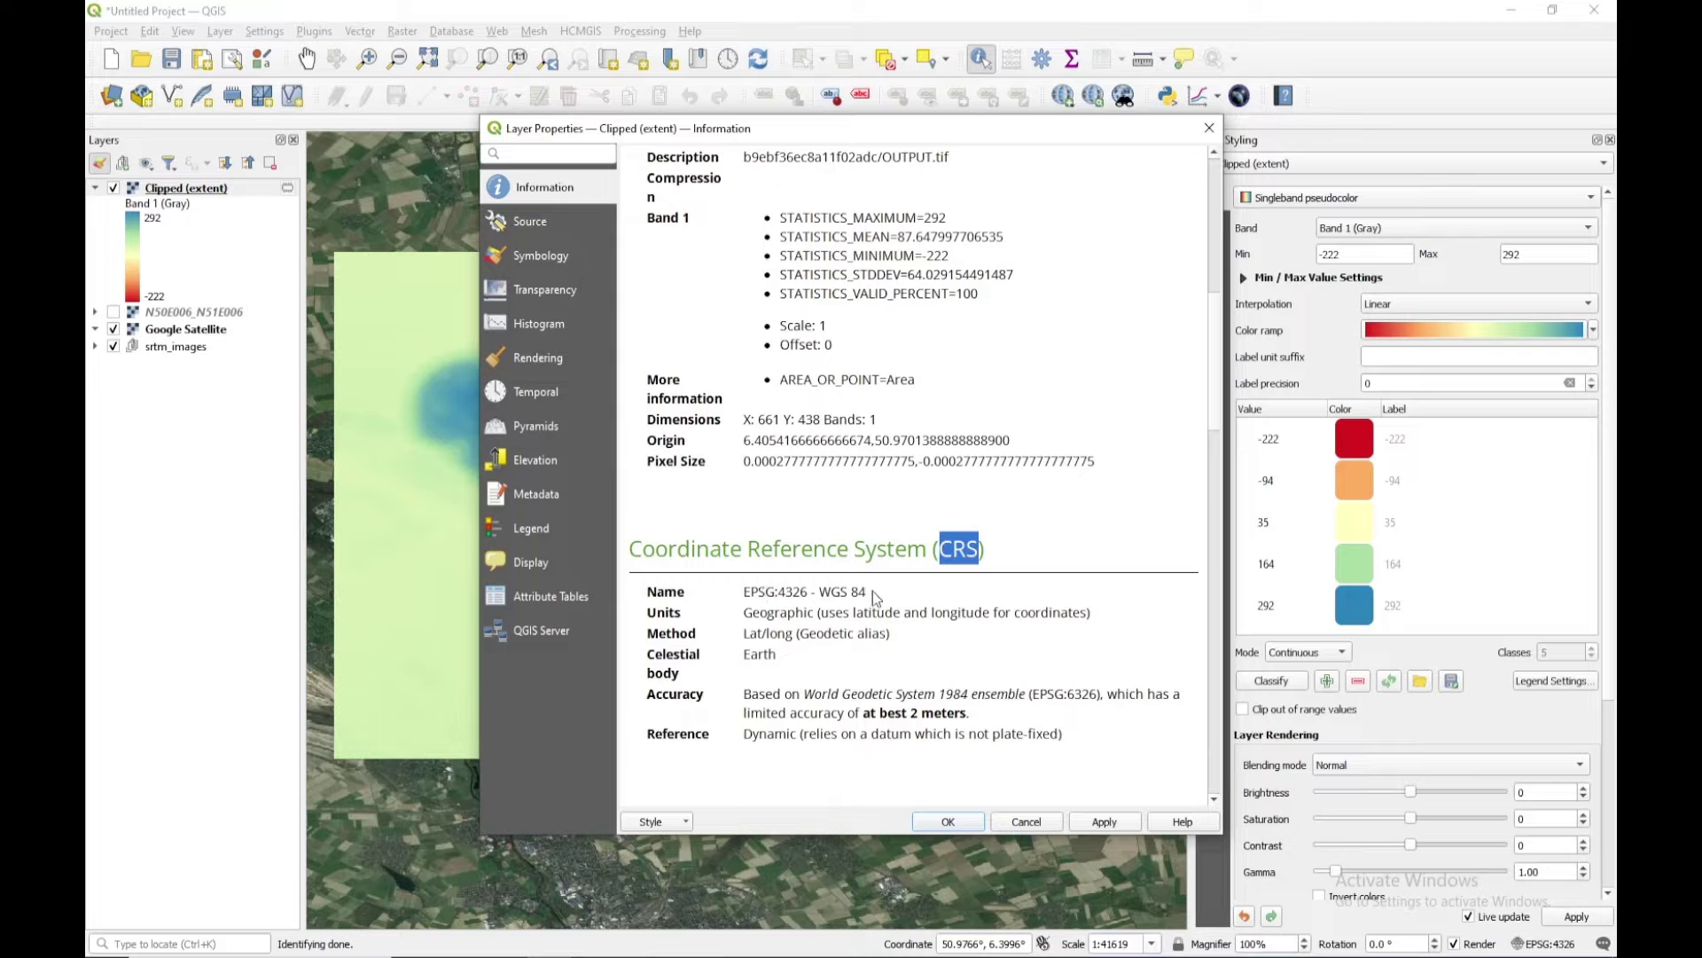
{"action": "left_click_drag", "start_coordinate": [875, 597], "coordinate": [709, 592]}
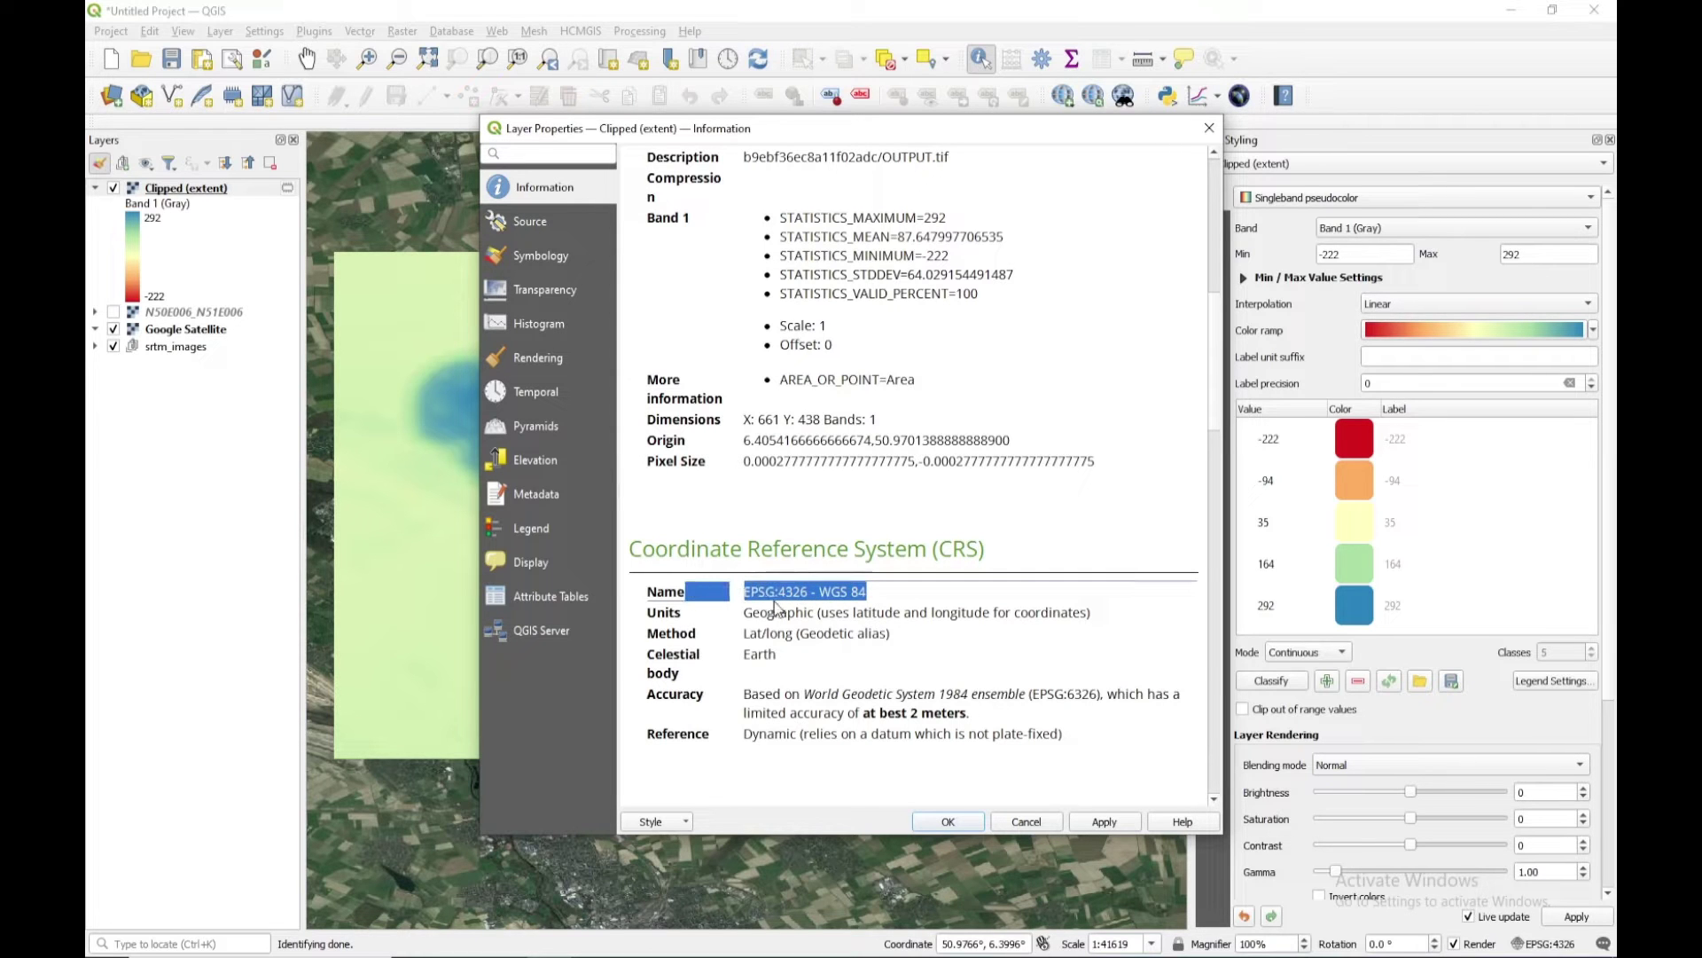
{"action": "left_click", "coordinate": [1208, 129]}
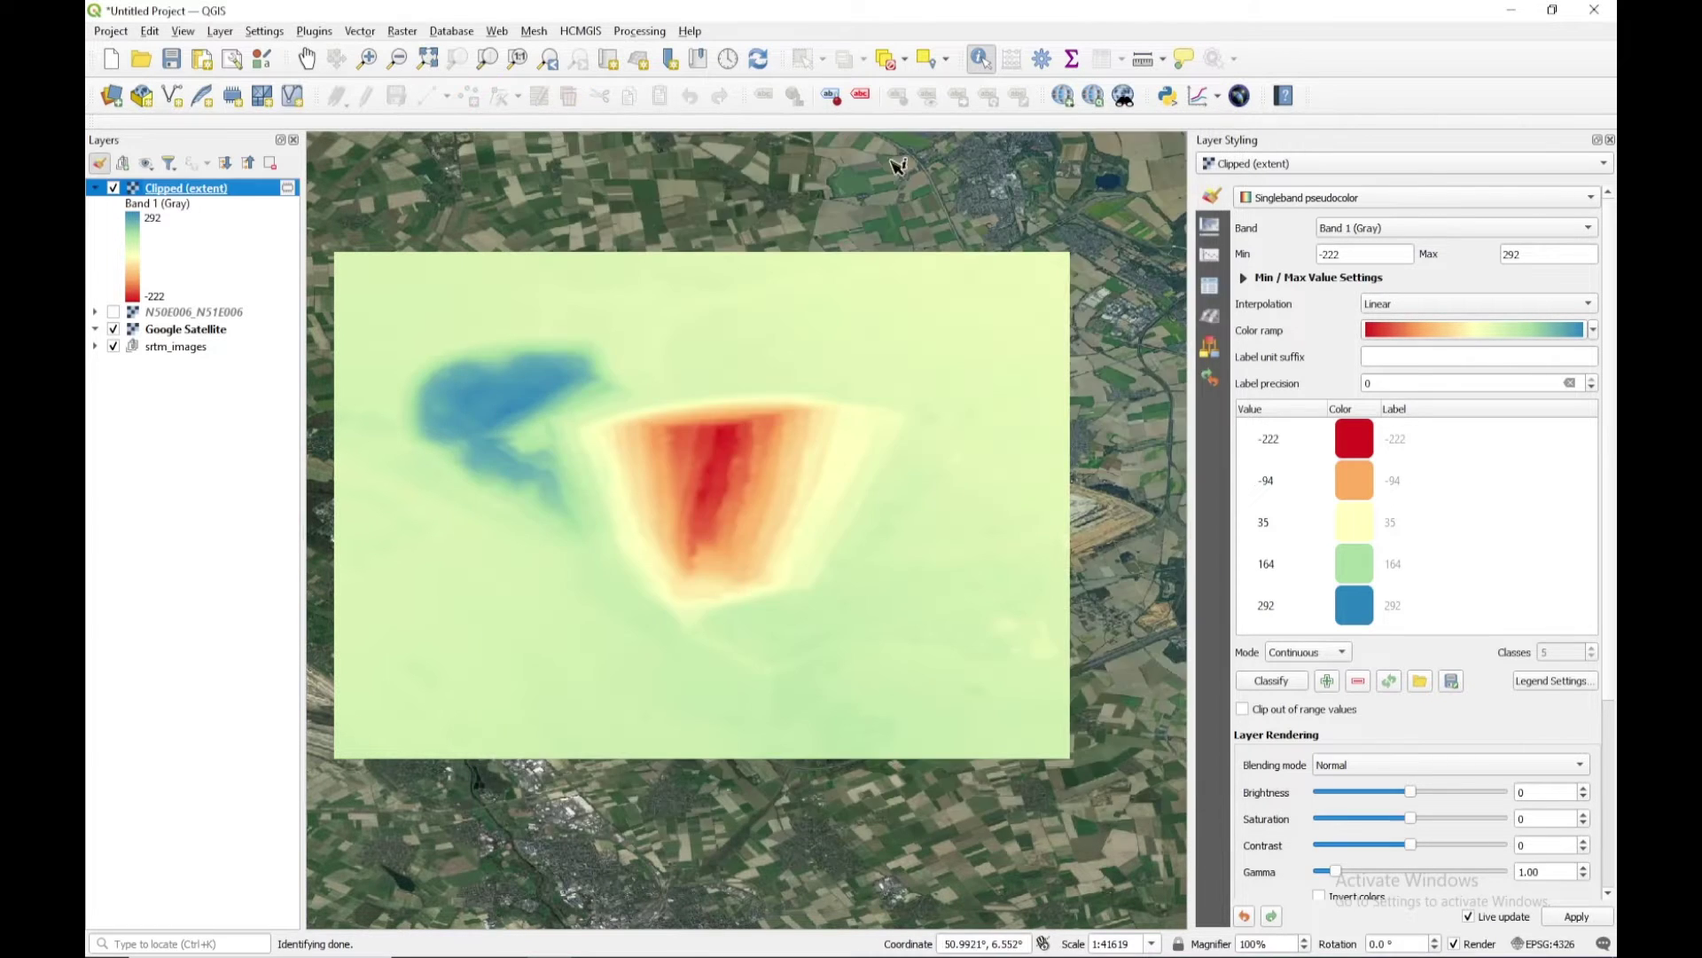
Step: Start the Warp (Reproject) raster tool with the Clipped (extent) layer as input
{"action": "left_click", "coordinate": [401, 32]}
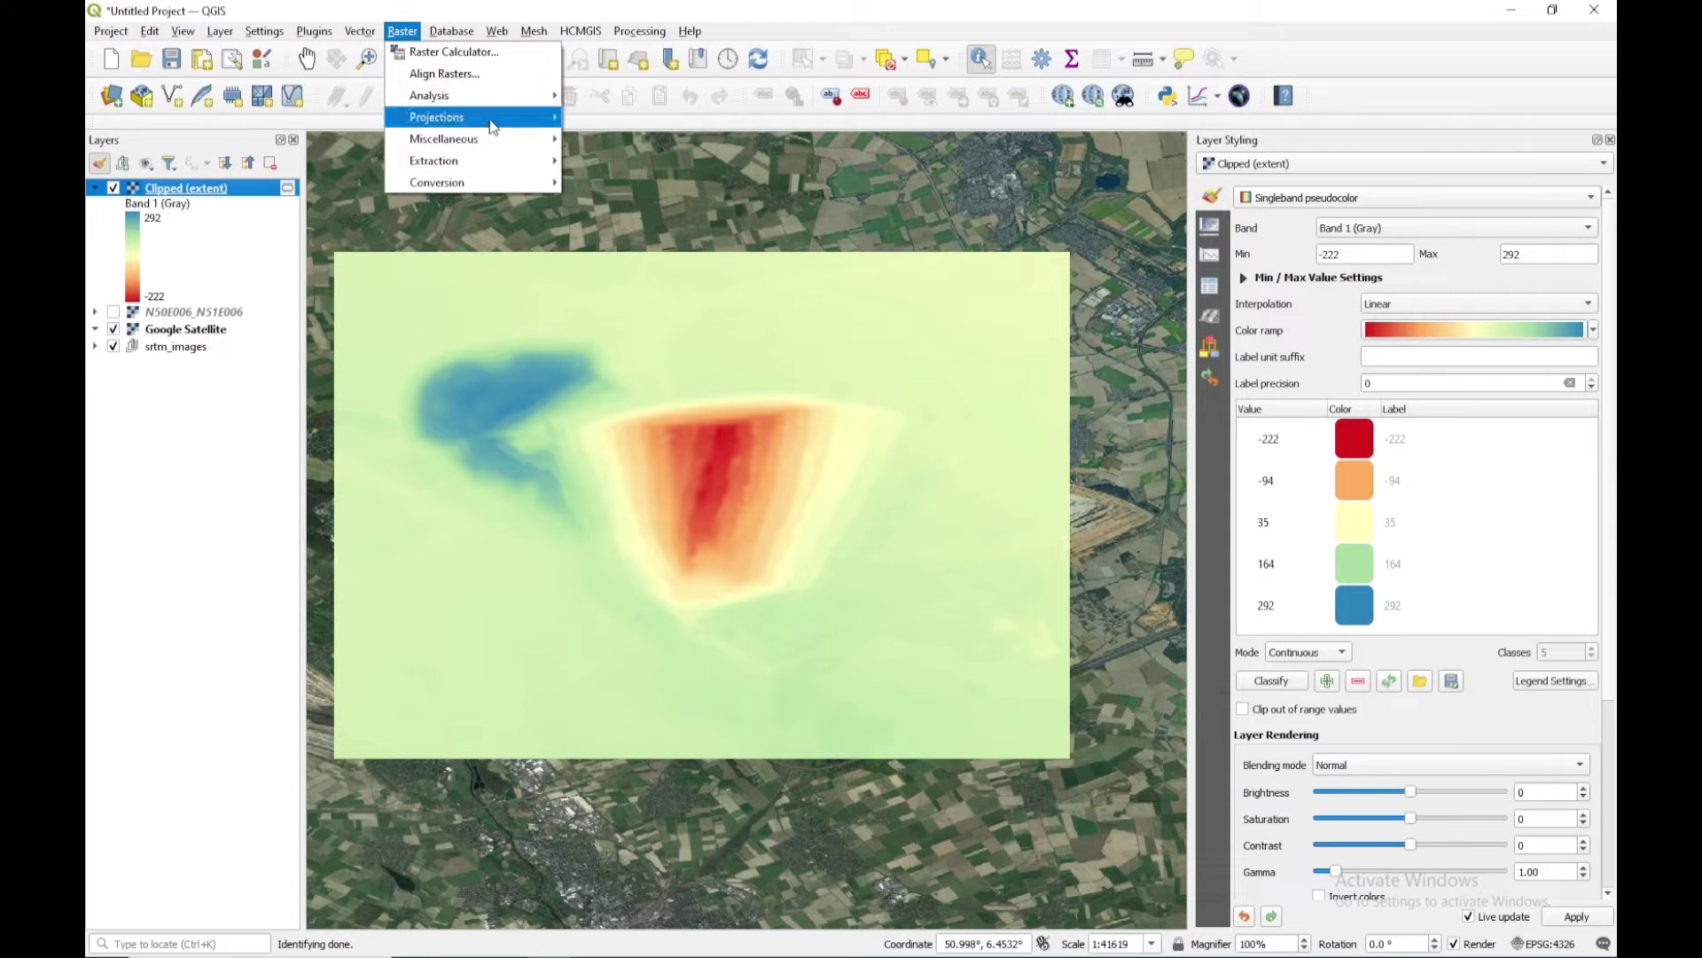
{"action": "mouse_move", "coordinate": [544, 126]}
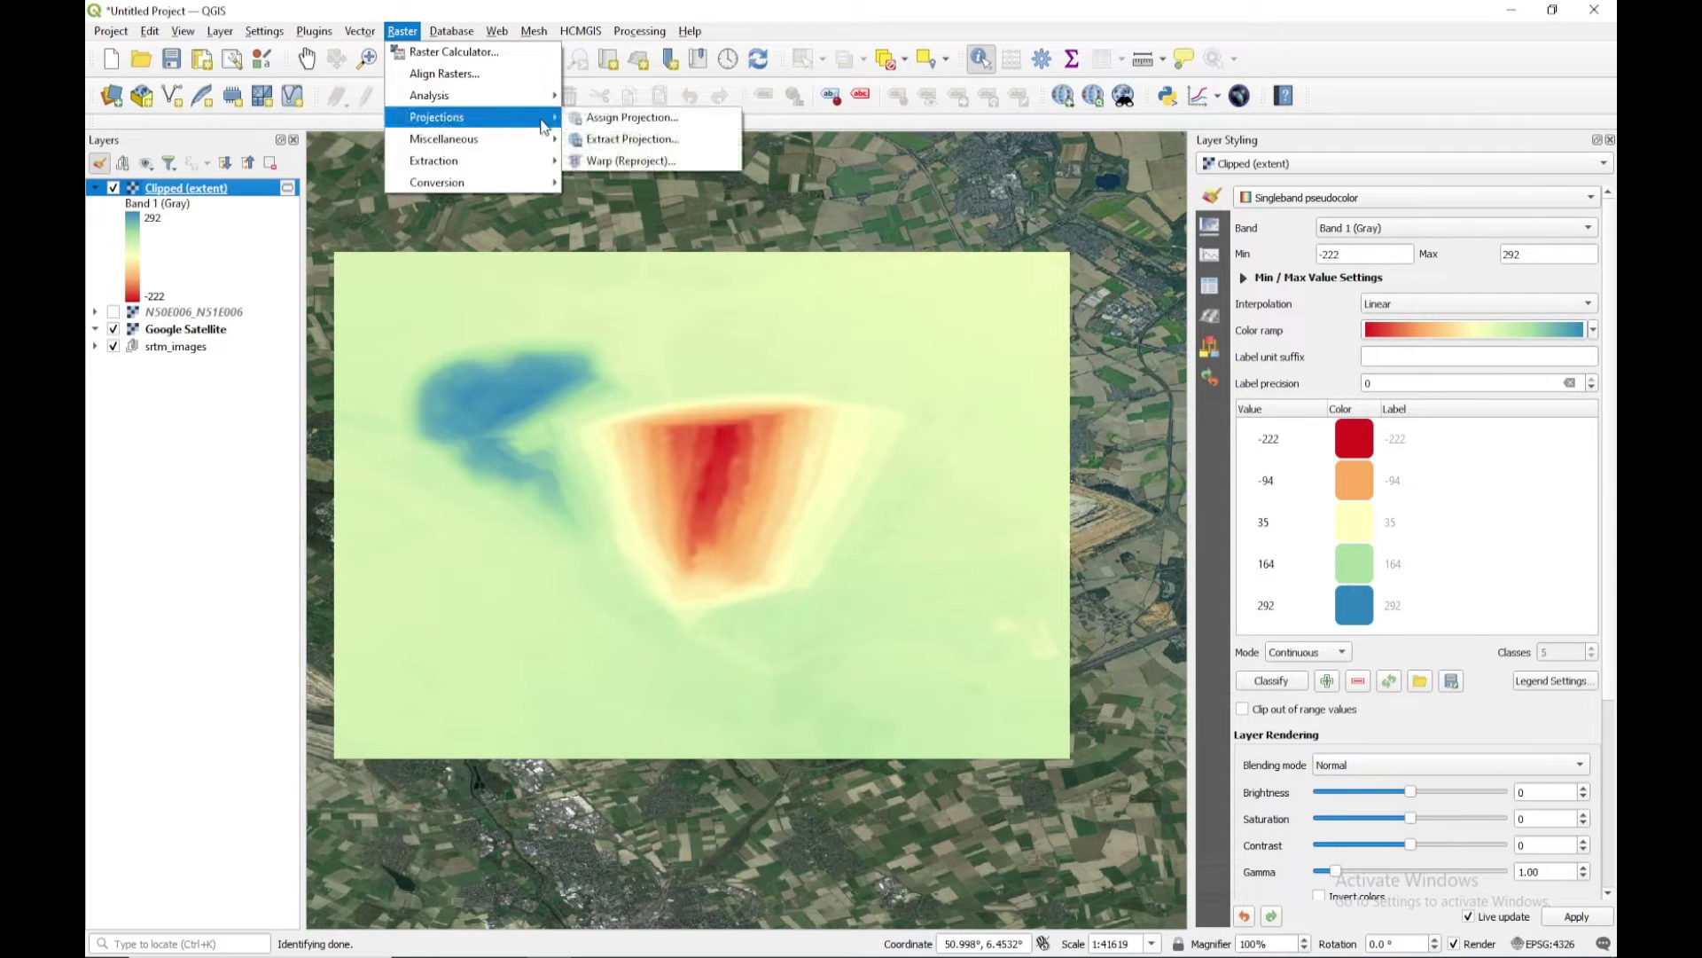
{"action": "left_click", "coordinate": [634, 169]}
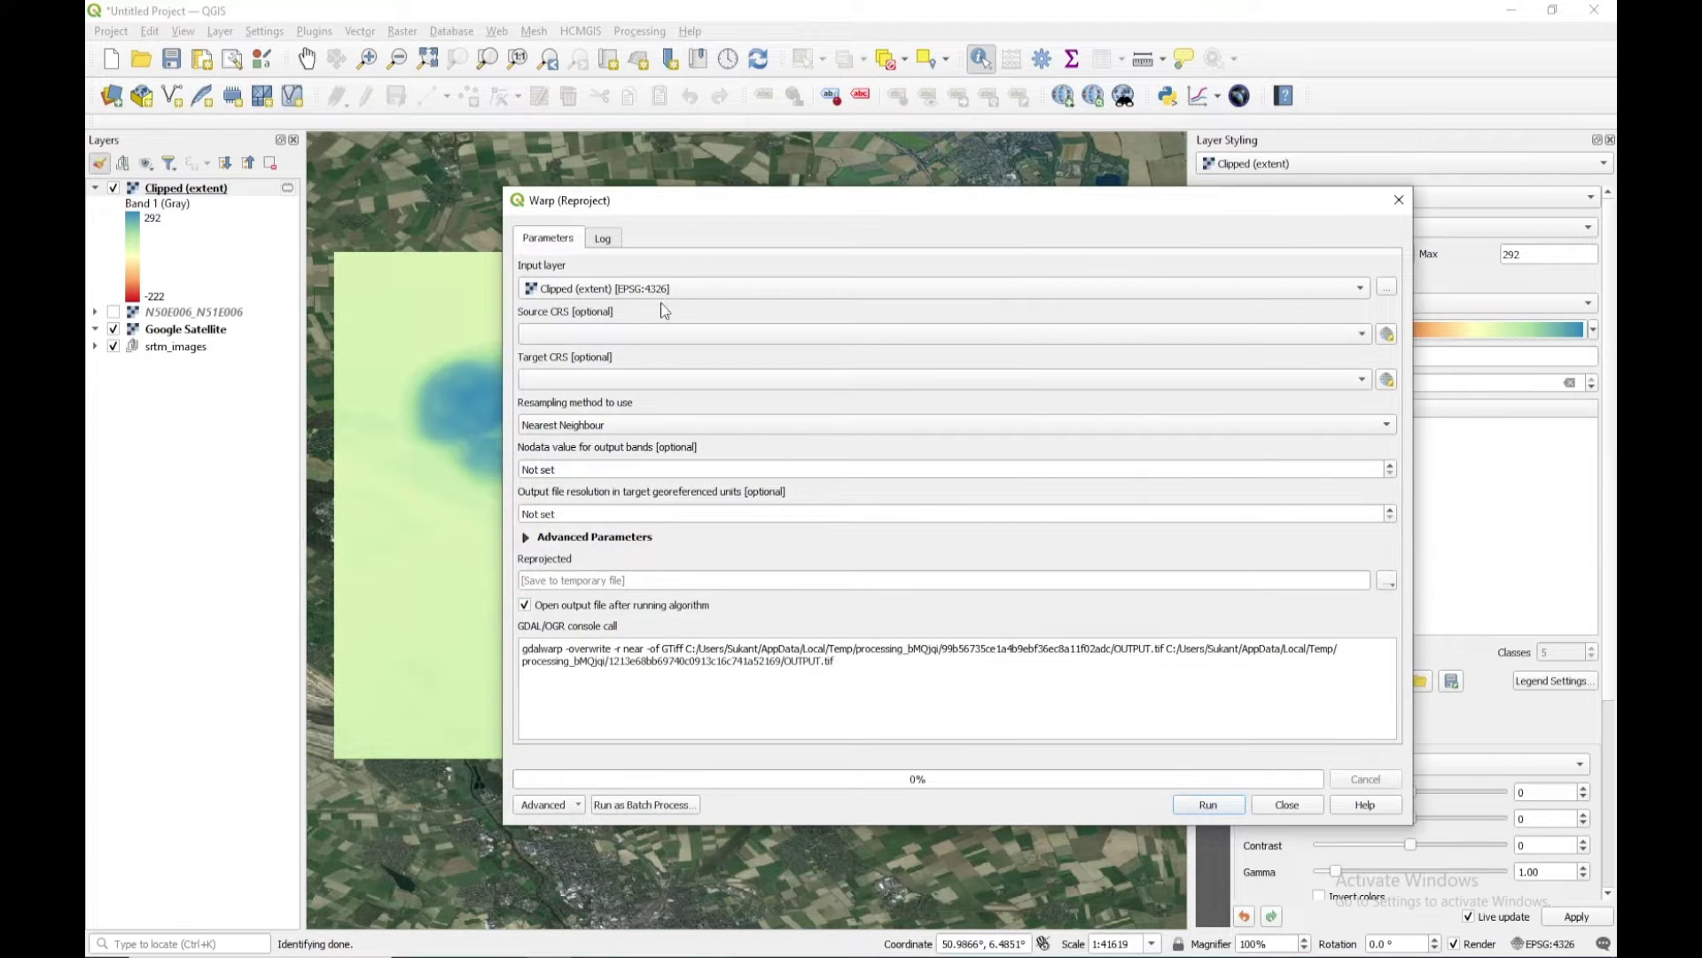
{"action": "left_click", "coordinate": [661, 290]}
{"action": "left_click", "coordinate": [659, 289]}
Step: Filter the predefined target coordinate systems for "utm 32n" and select WGS 84 / UTM zone 32N (EPSG:32632)
{"action": "left_click", "coordinate": [1387, 379]}
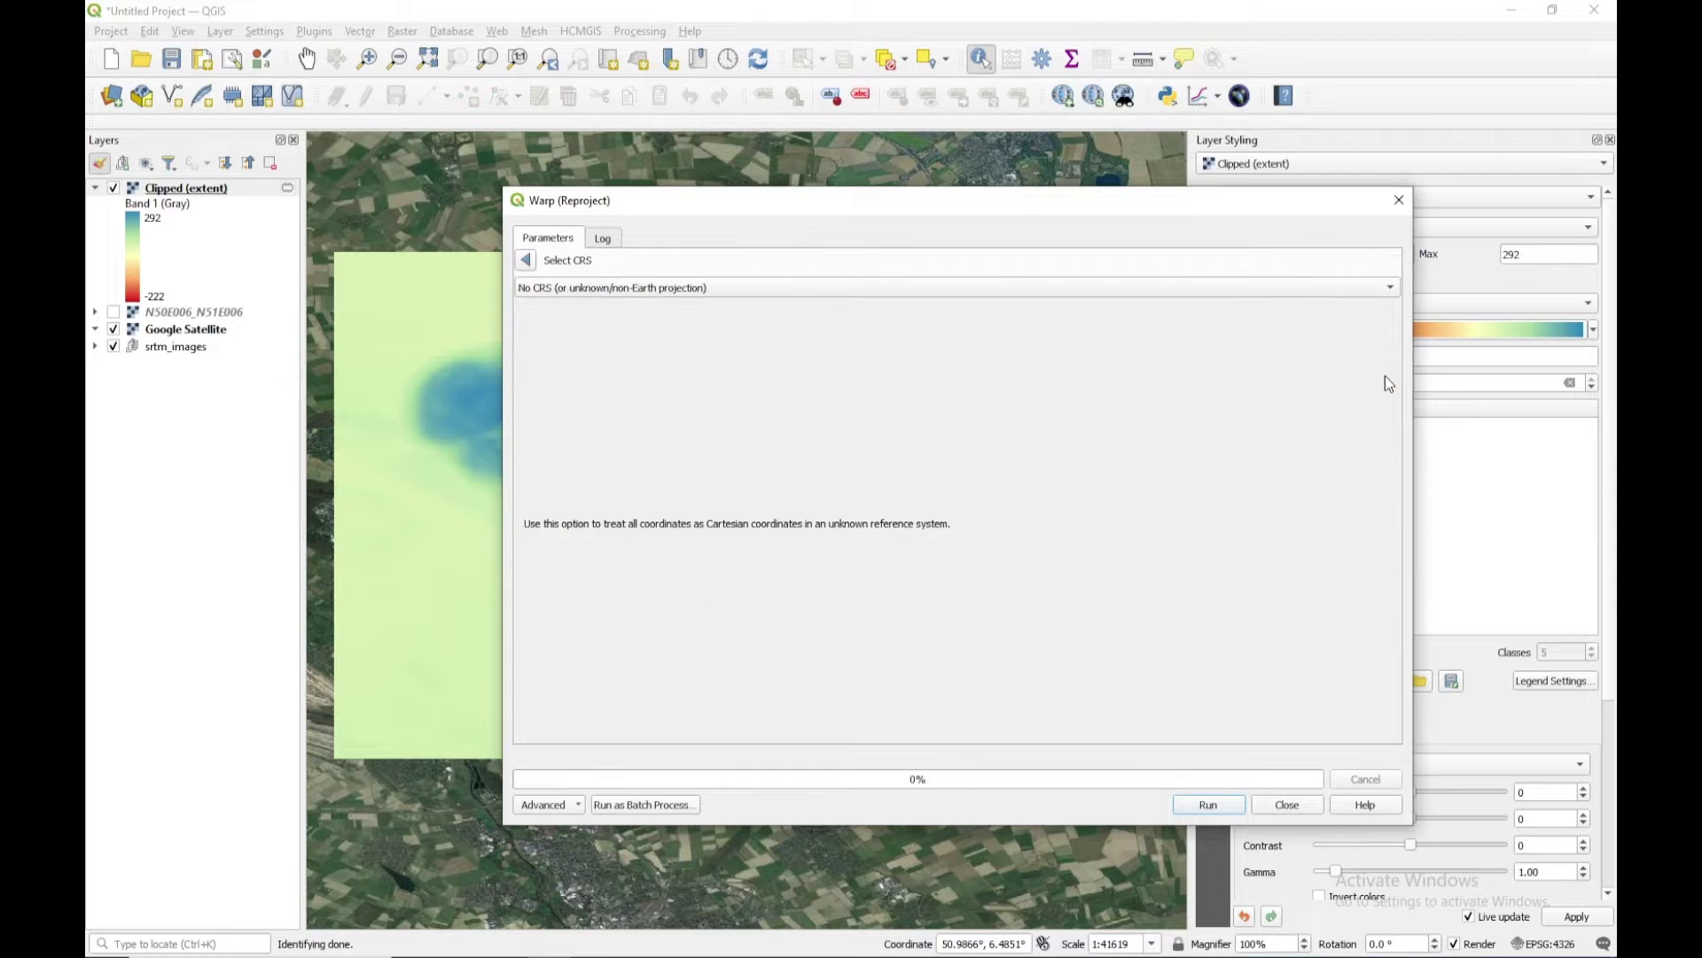
{"action": "left_click", "coordinate": [723, 286]}
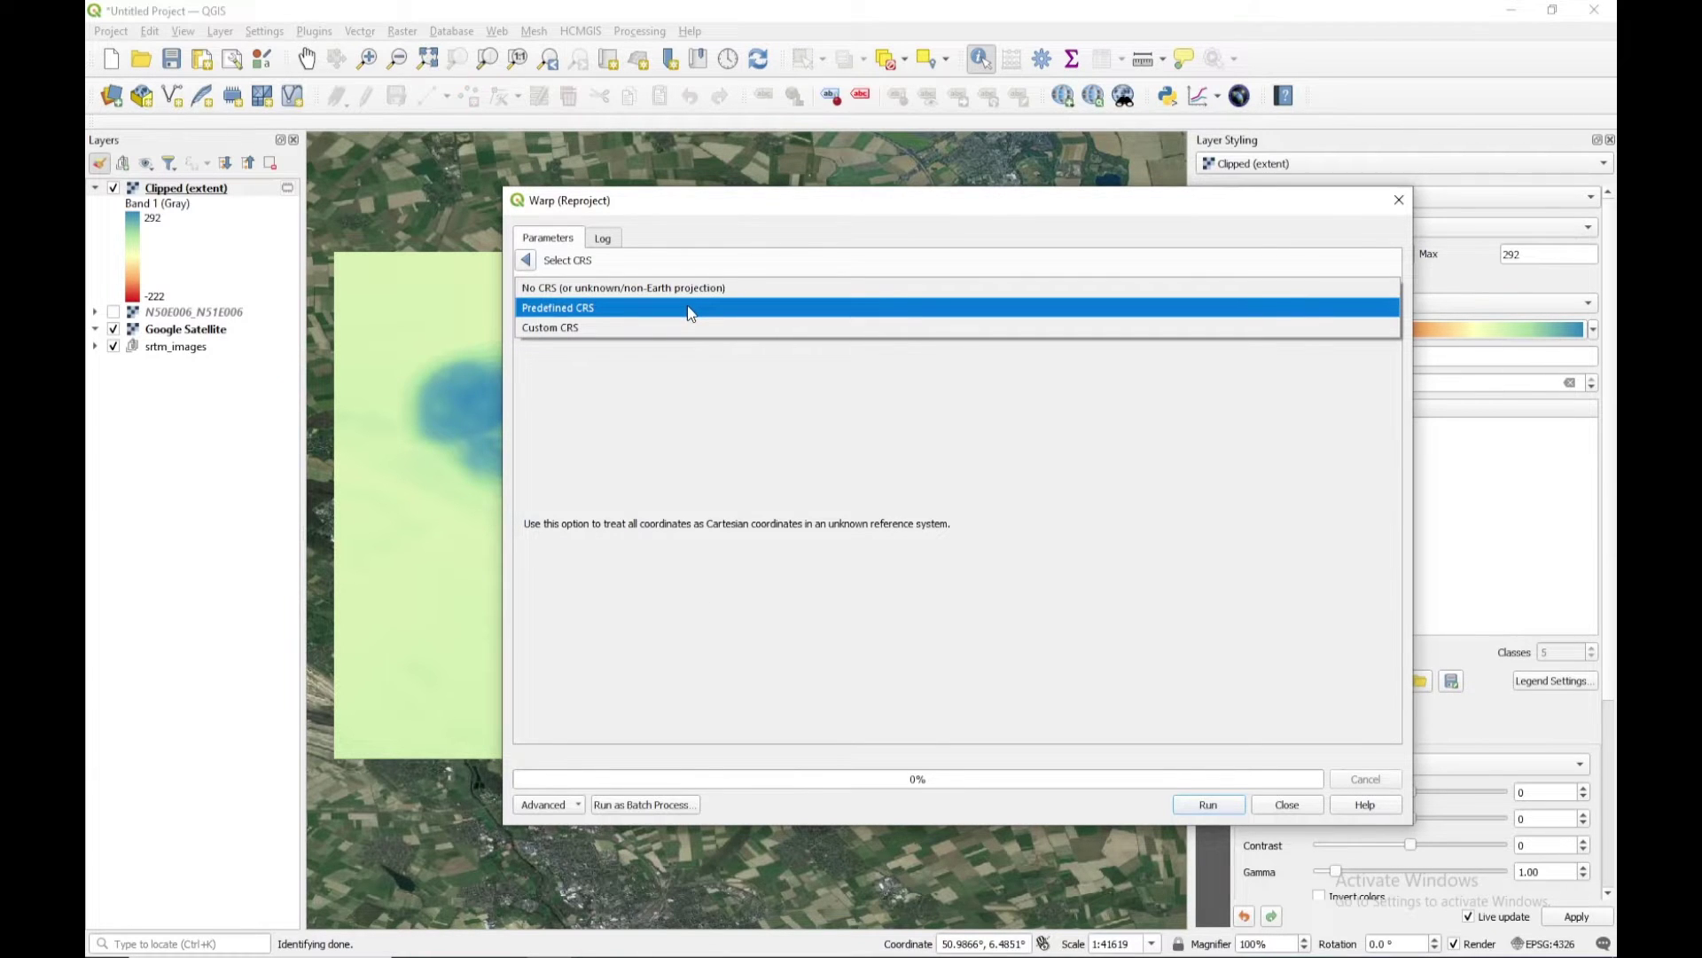
{"action": "left_click", "coordinate": [688, 307]}
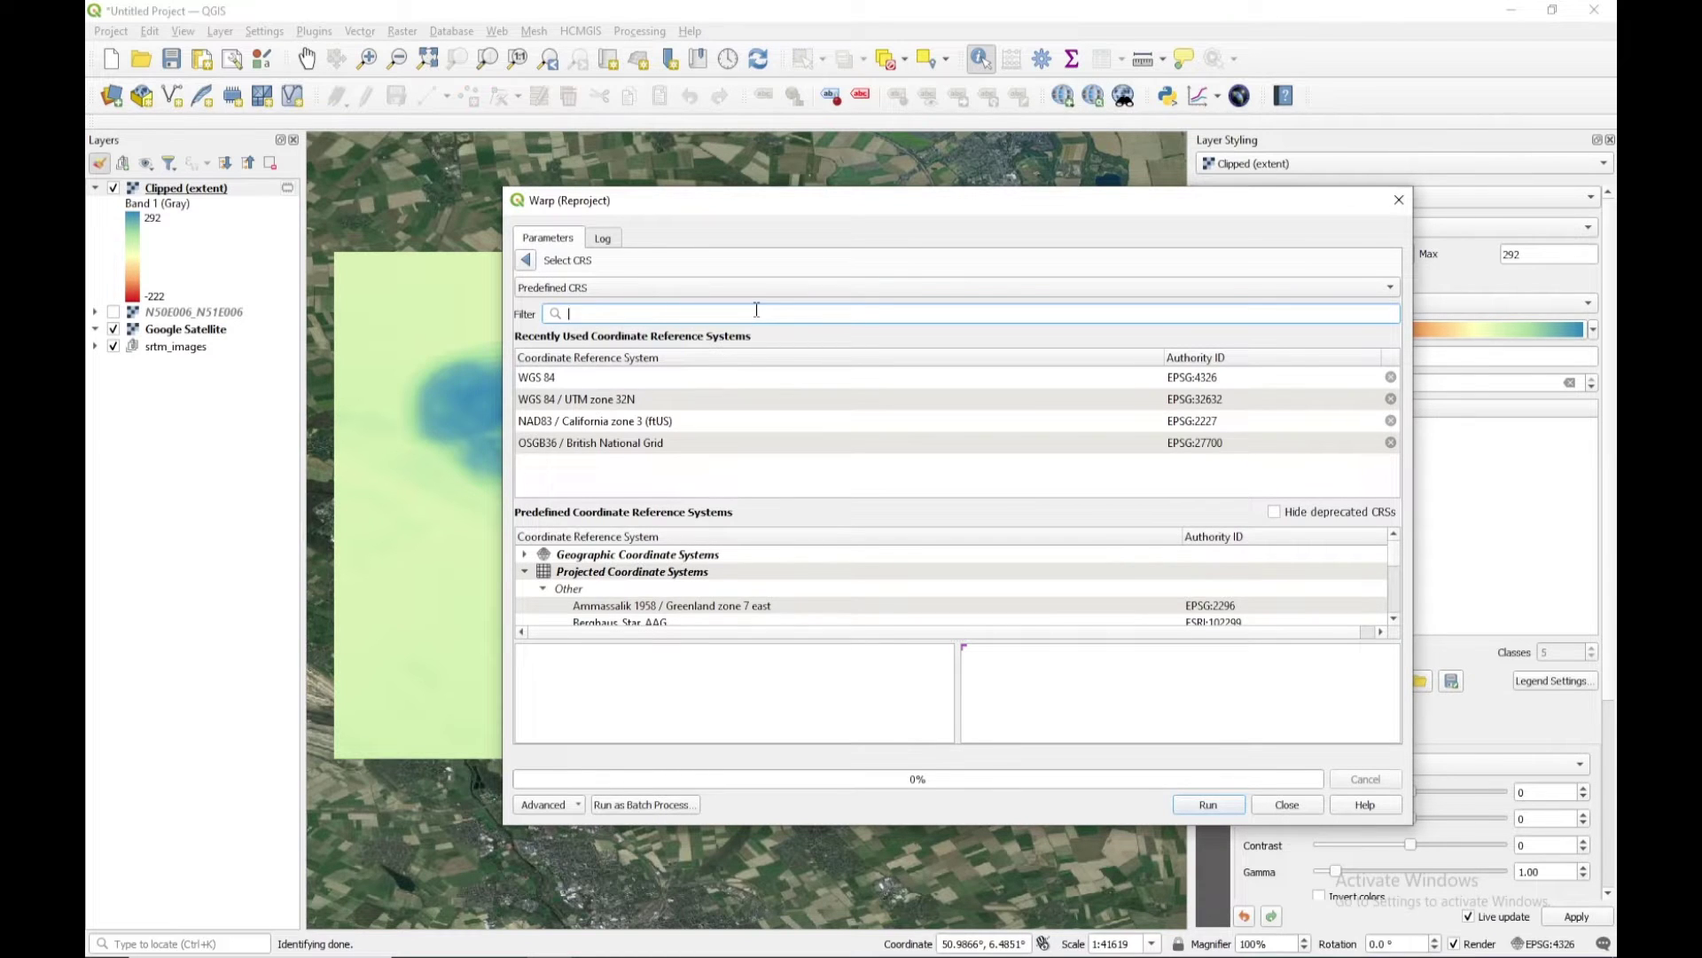
{"action": "type", "text": "utm"}
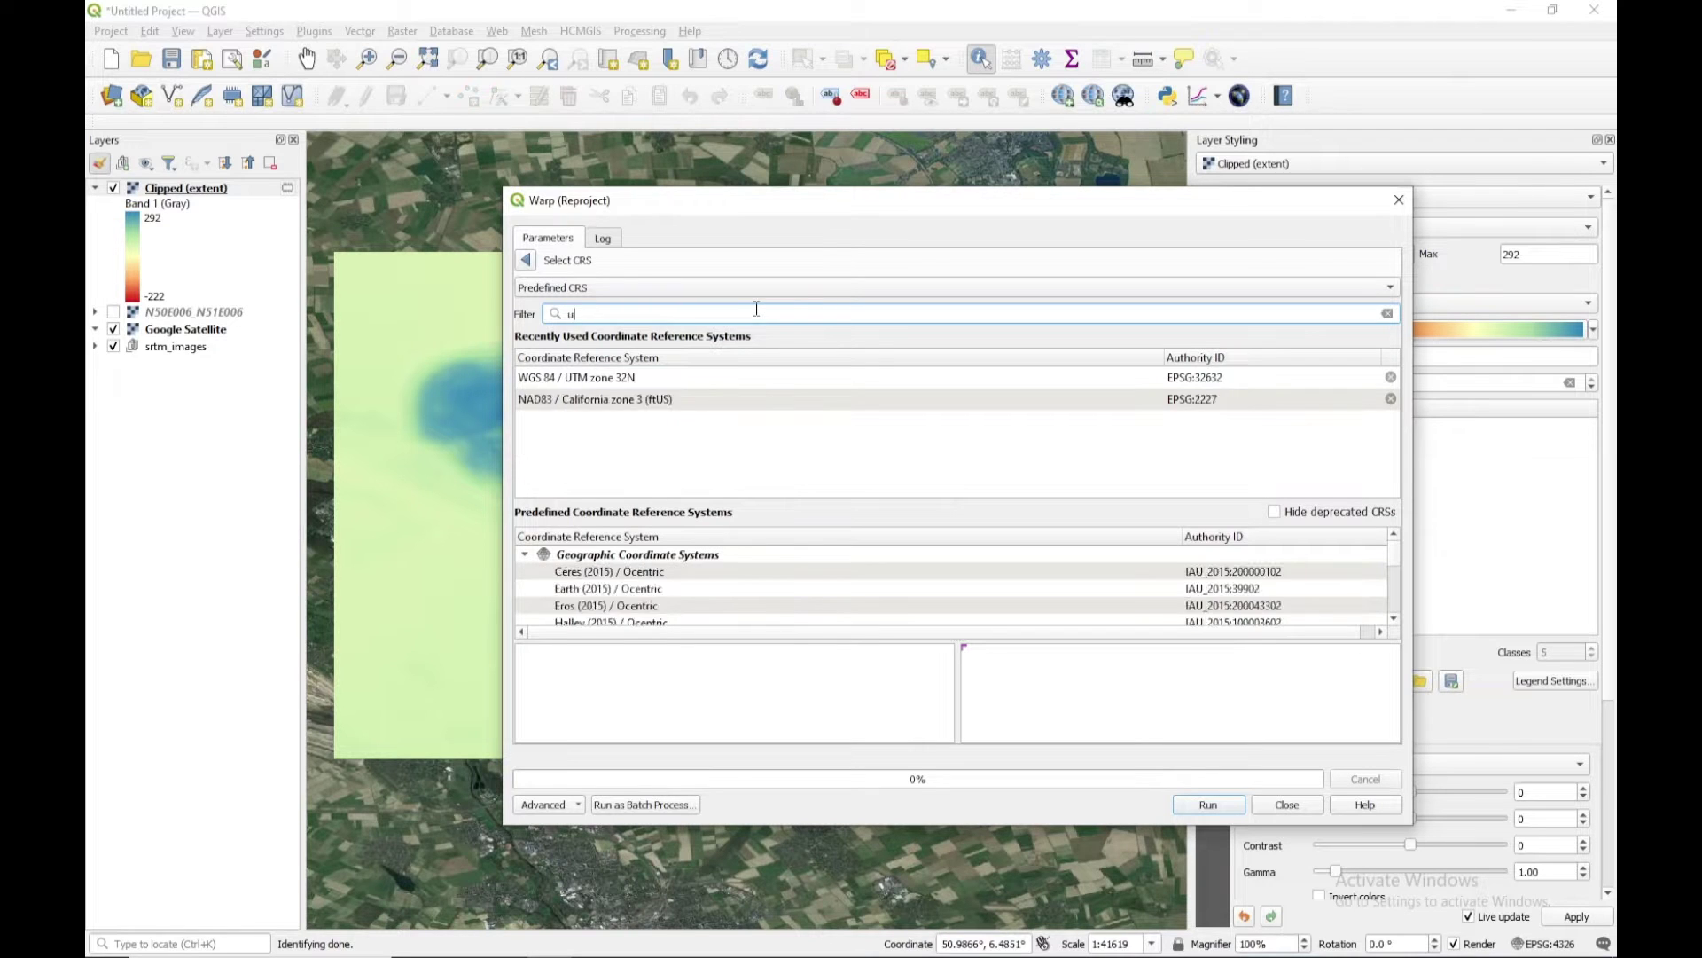
{"action": "type", "text": "32n"}
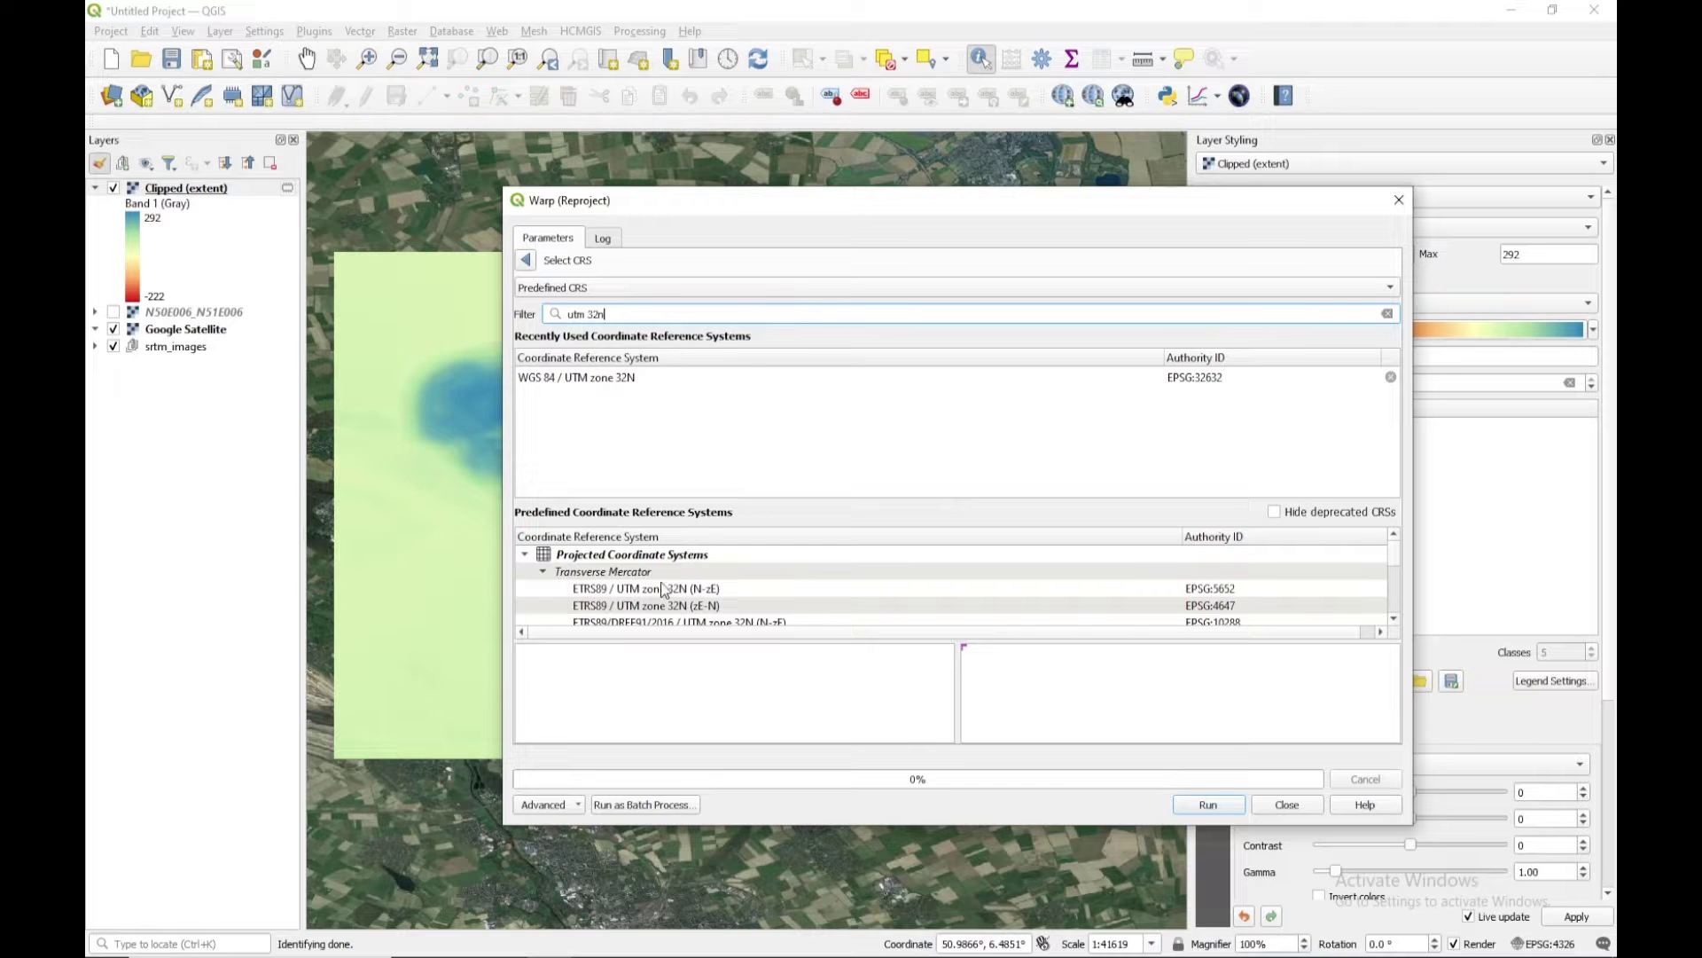
{"action": "scroll", "coordinate": [654, 583], "scroll_direction": "down", "scroll_amount": 5}
{"action": "scroll", "coordinate": [656, 586], "scroll_direction": "down", "scroll_amount": 1}
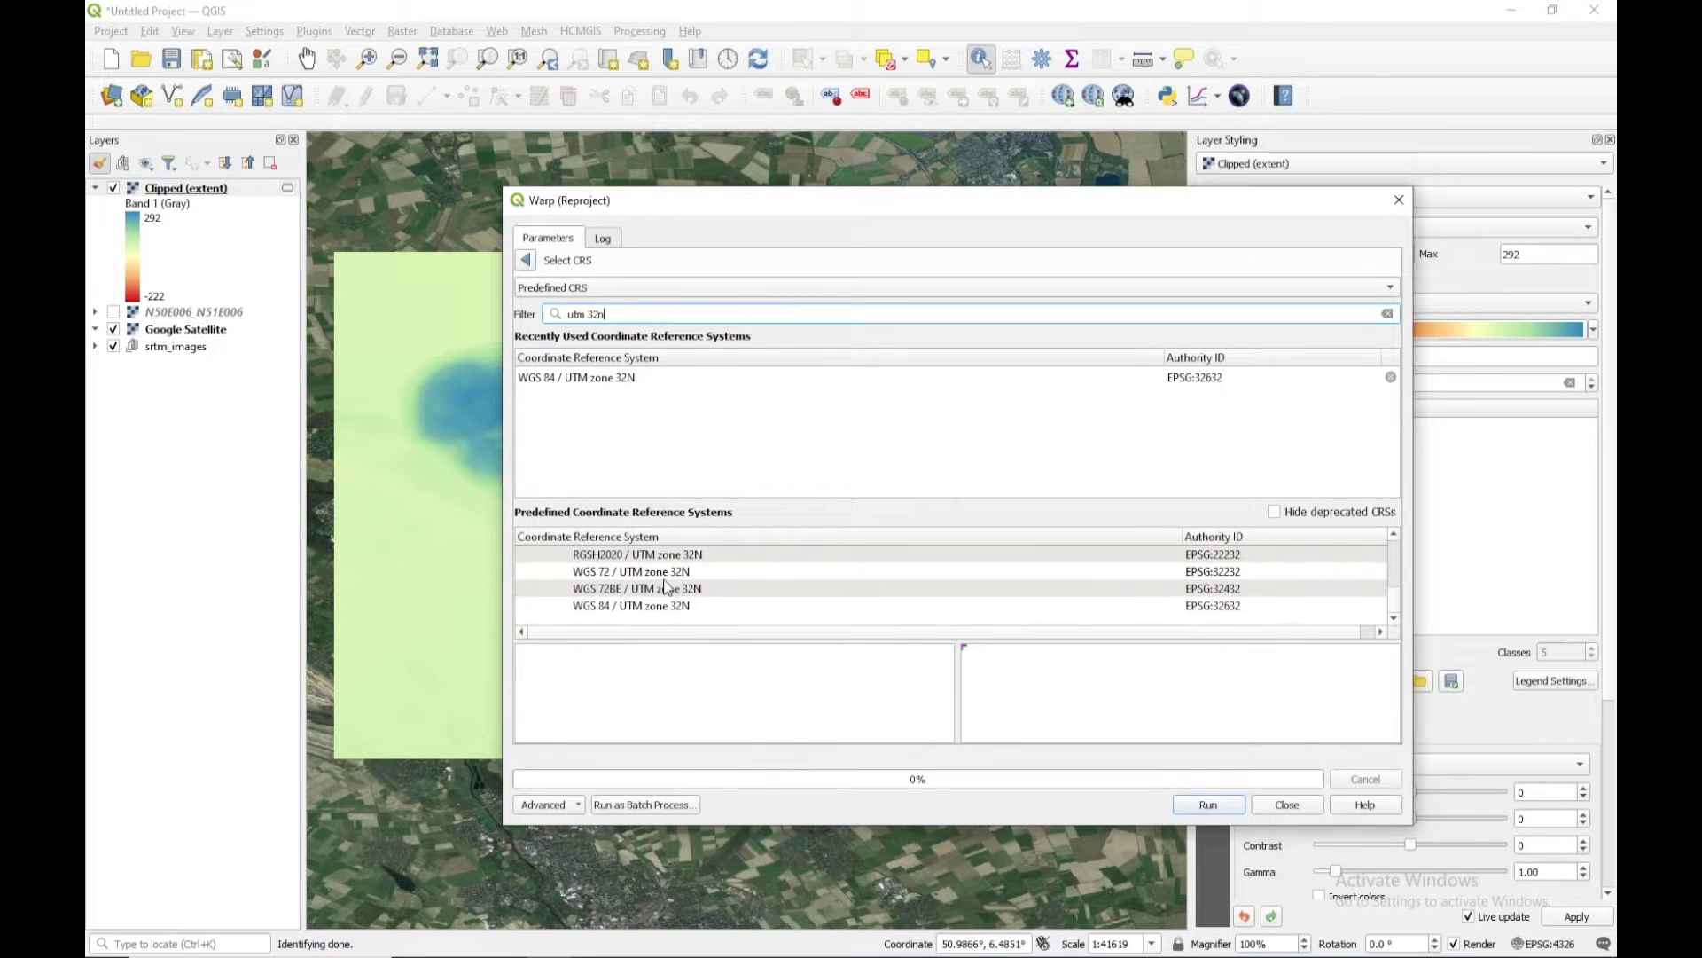
{"action": "left_click", "coordinate": [621, 608]}
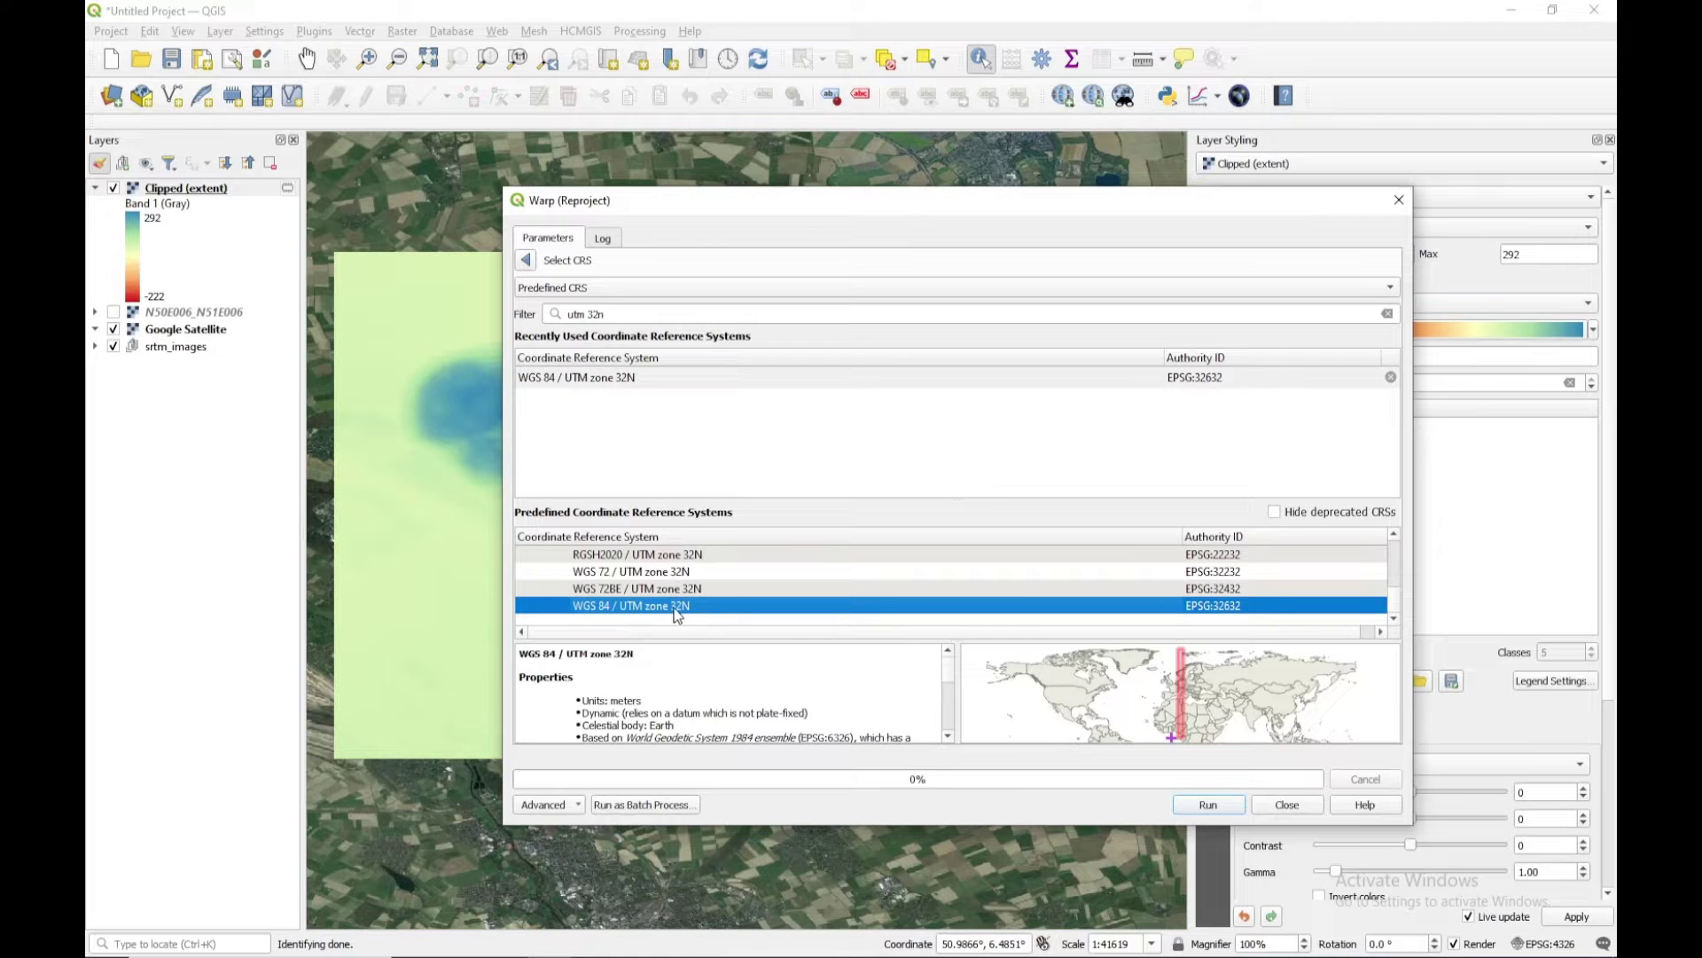
Step: Inspect the UTM zone's coverage on the preview map, accept EPSG:32632 as target CRS and run the reprojection to a temporary file
{"action": "scroll", "coordinate": [1186, 704], "scroll_direction": "up", "scroll_amount": 3}
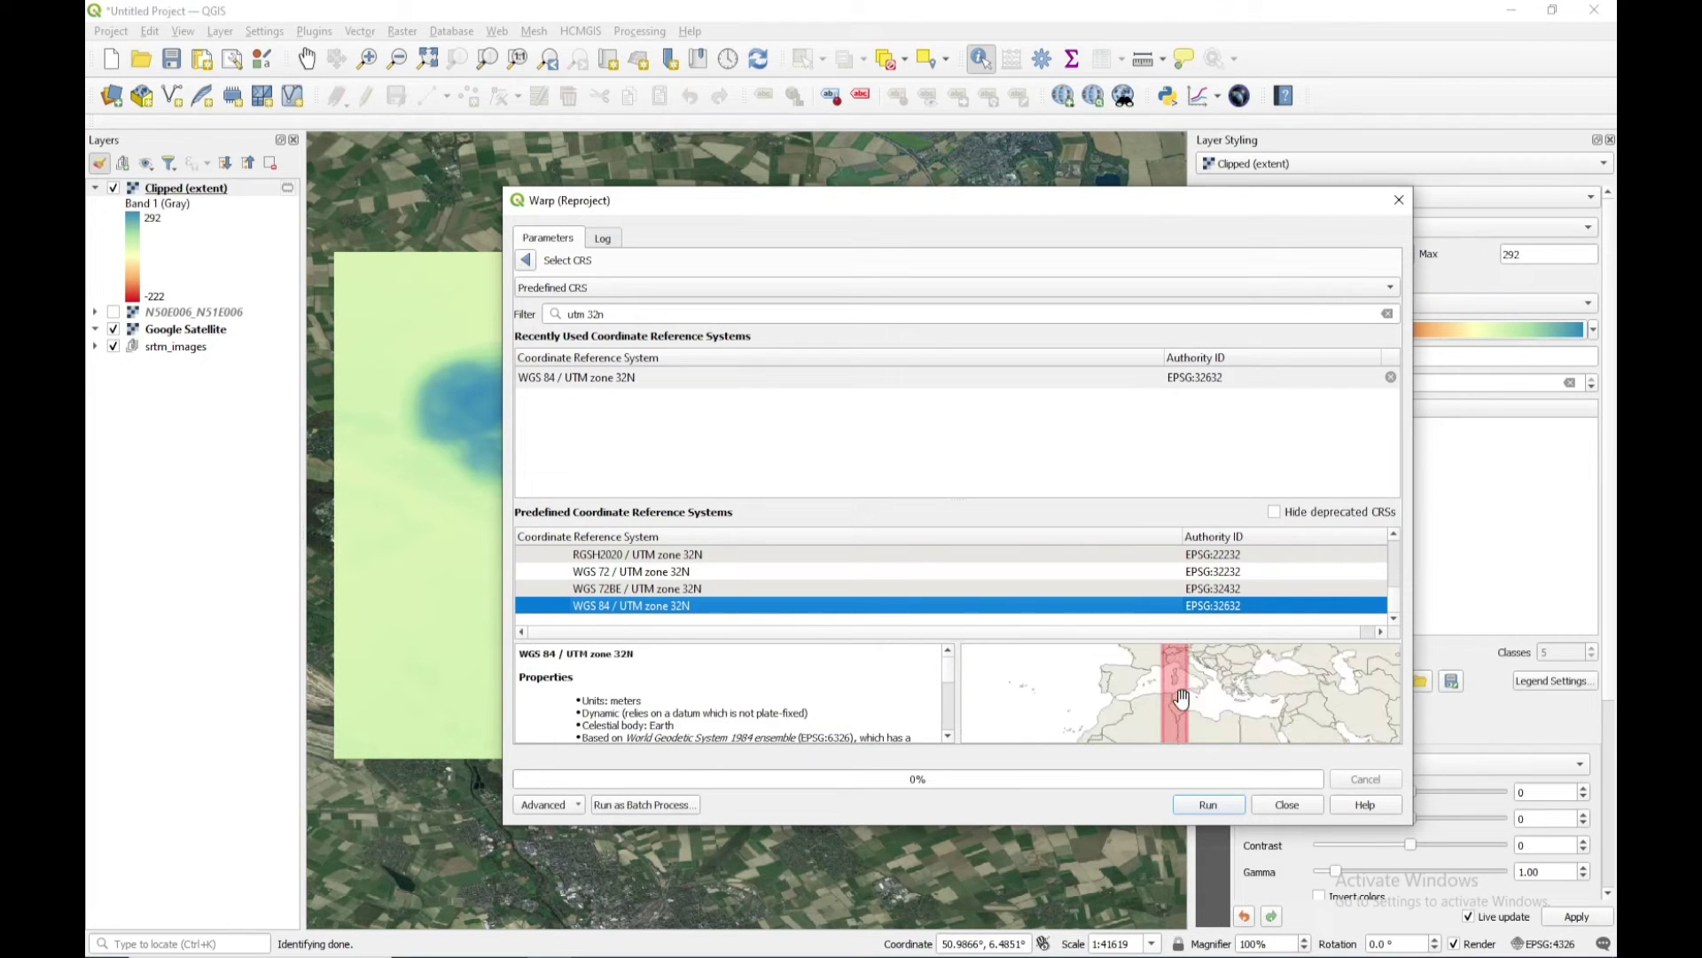
{"action": "left_click_drag", "start_coordinate": [1182, 689], "coordinate": [1151, 692]}
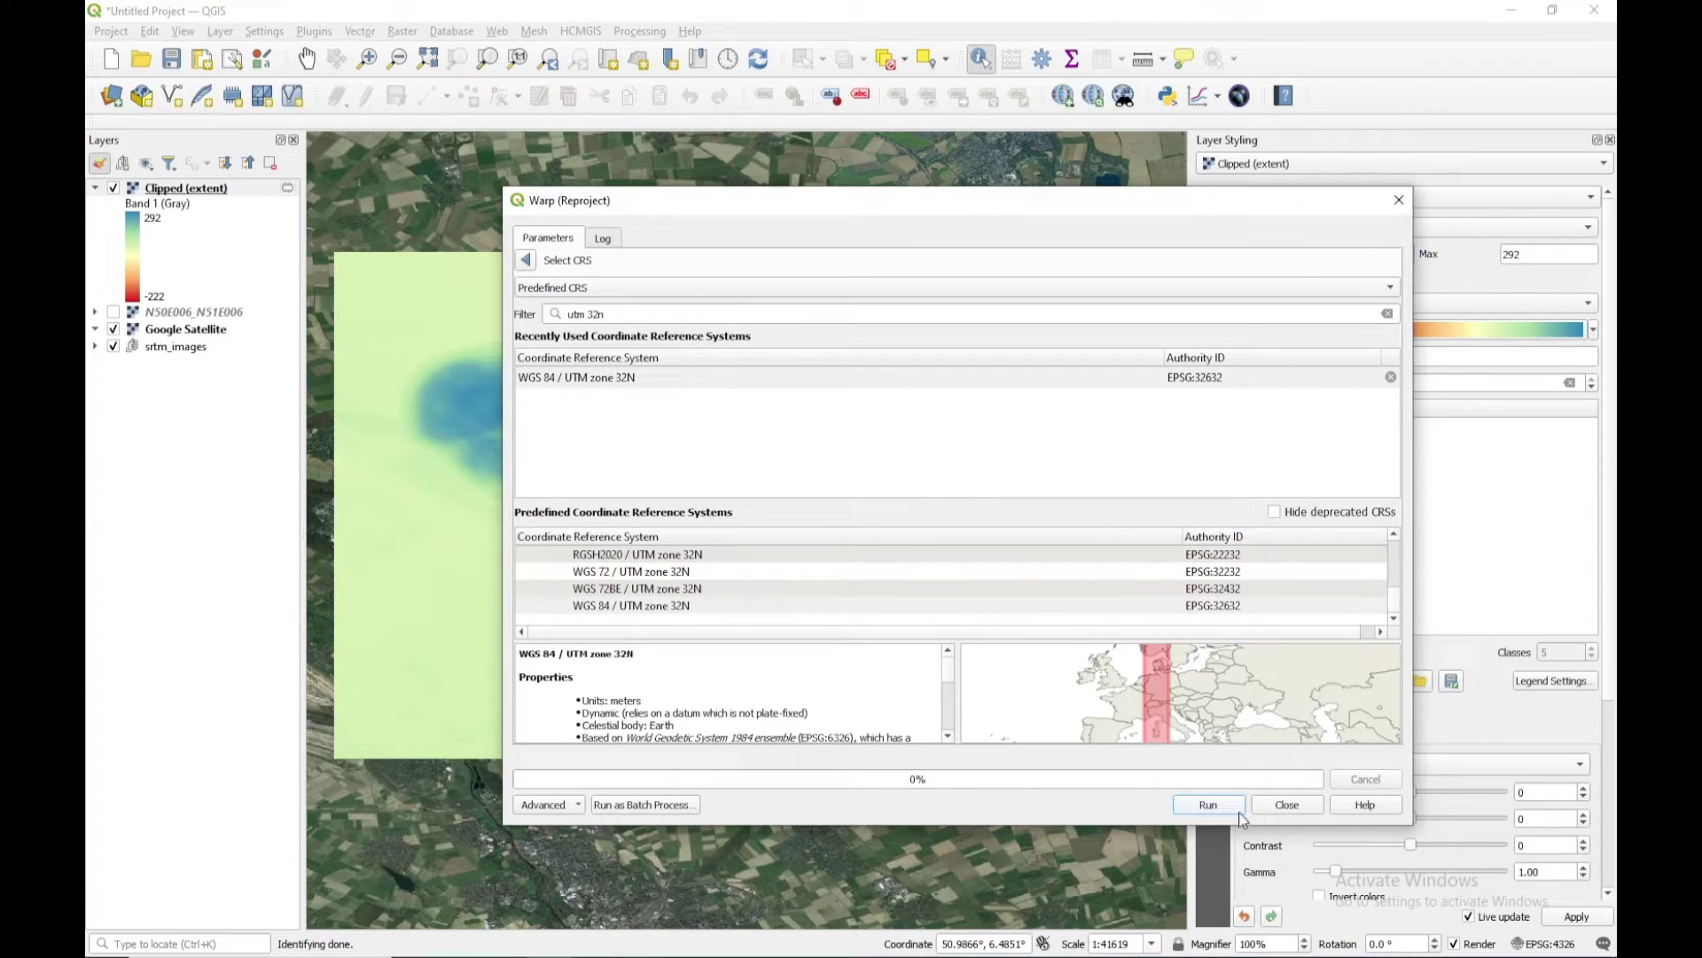
{"action": "left_click", "coordinate": [640, 609]}
{"action": "left_click", "coordinate": [526, 260]}
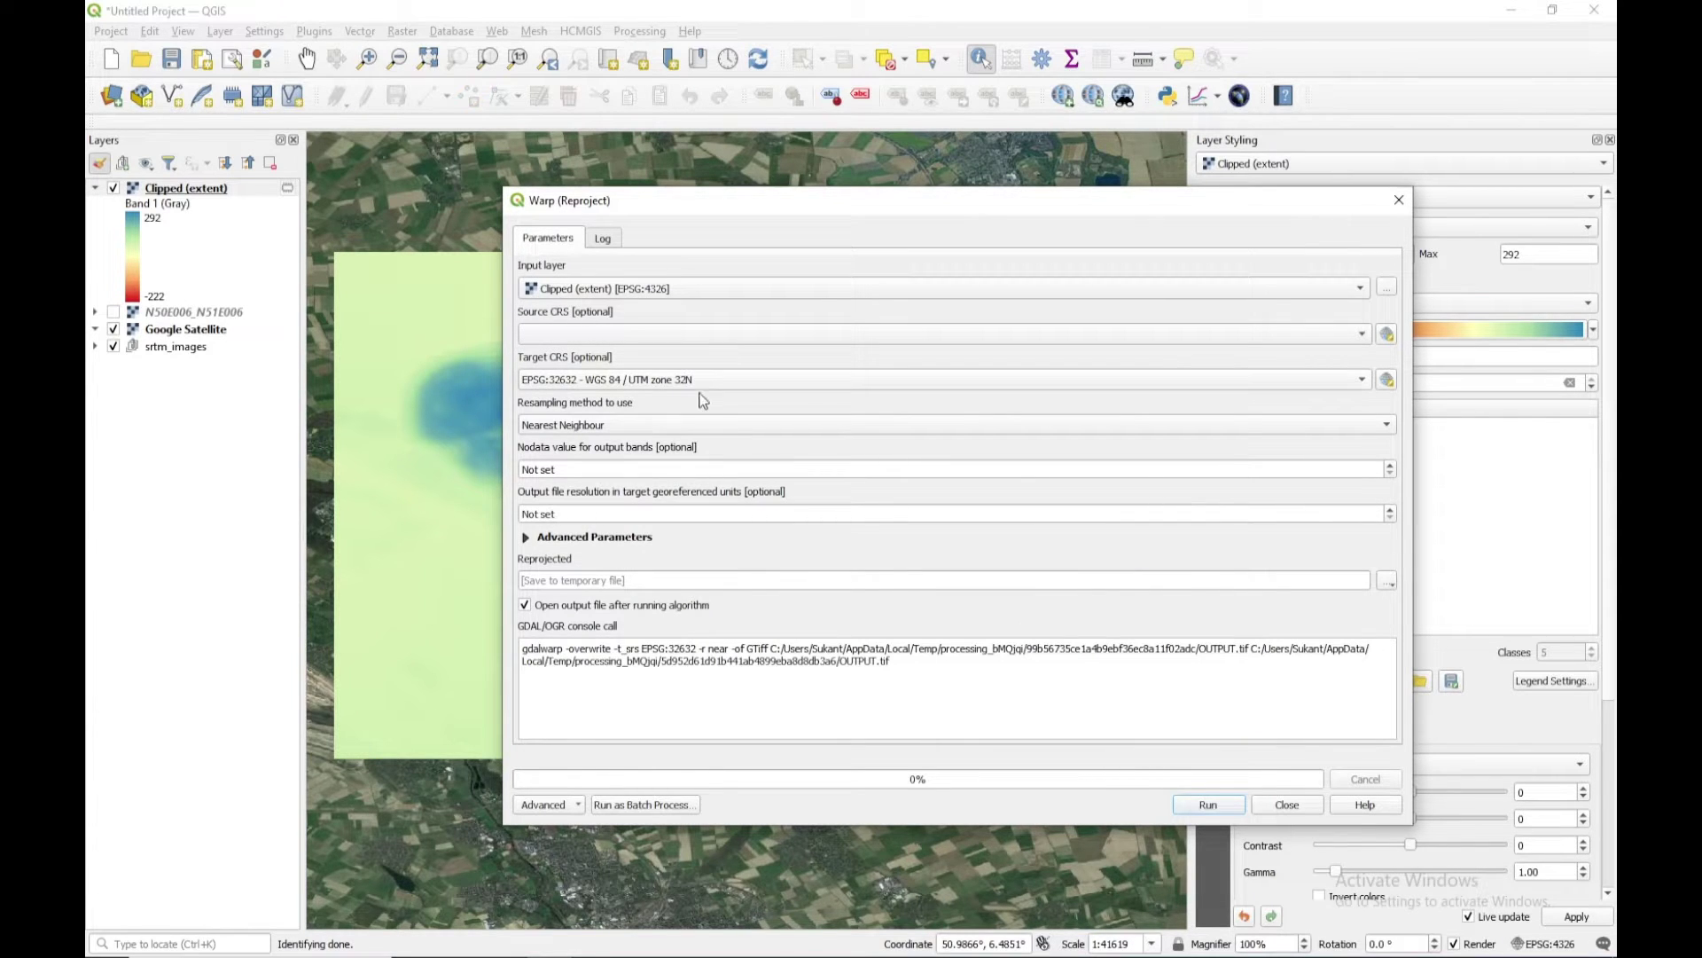
{"action": "left_click", "coordinate": [1193, 802]}
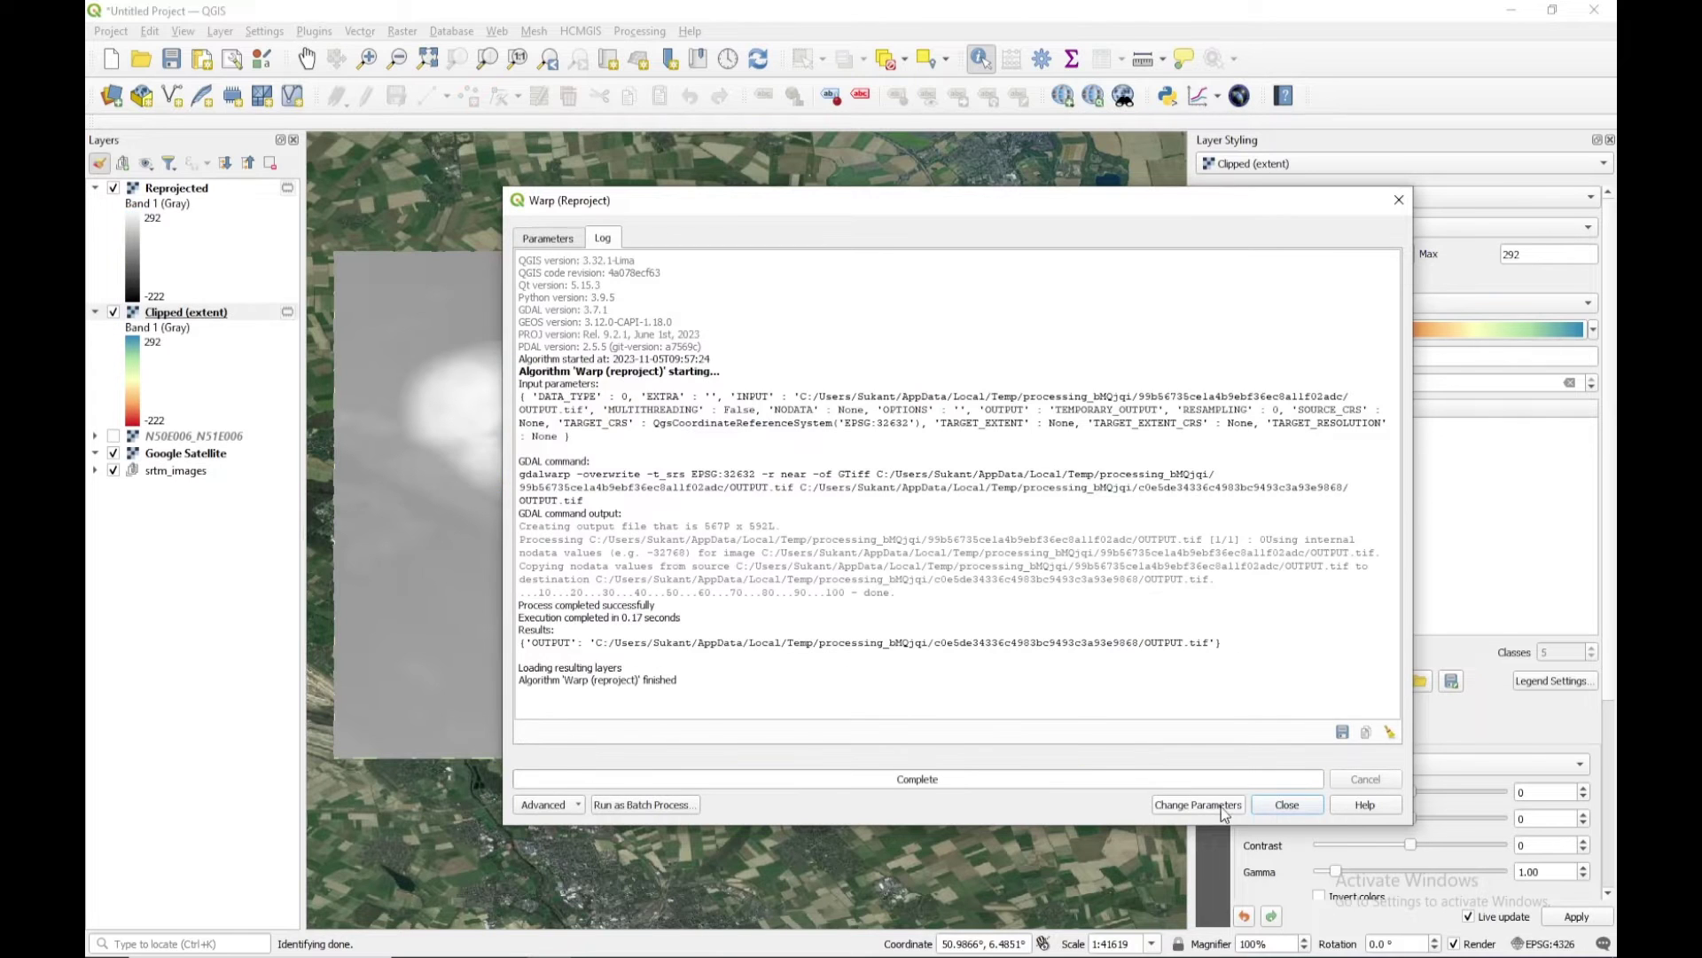
{"action": "left_click", "coordinate": [1287, 804]}
Step: Style the Reprojected raster as Singleband pseudocolor
{"action": "left_click", "coordinate": [149, 180]}
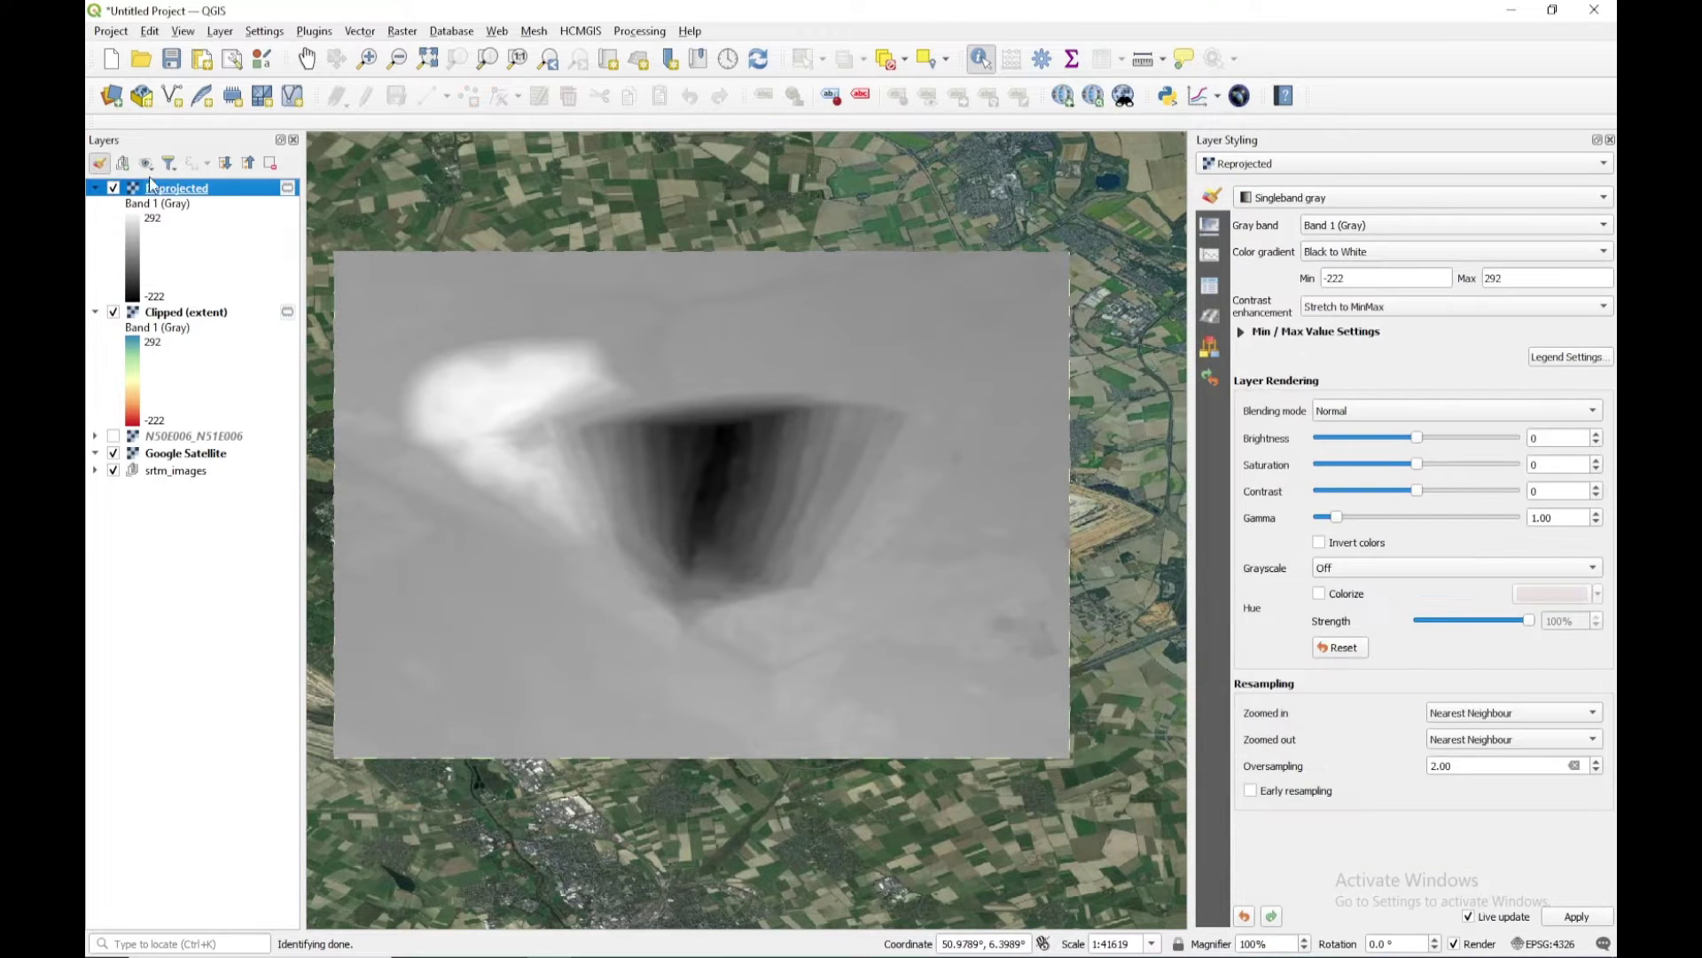
{"action": "left_click", "coordinate": [1340, 198]}
{"action": "left_click", "coordinate": [1339, 218]}
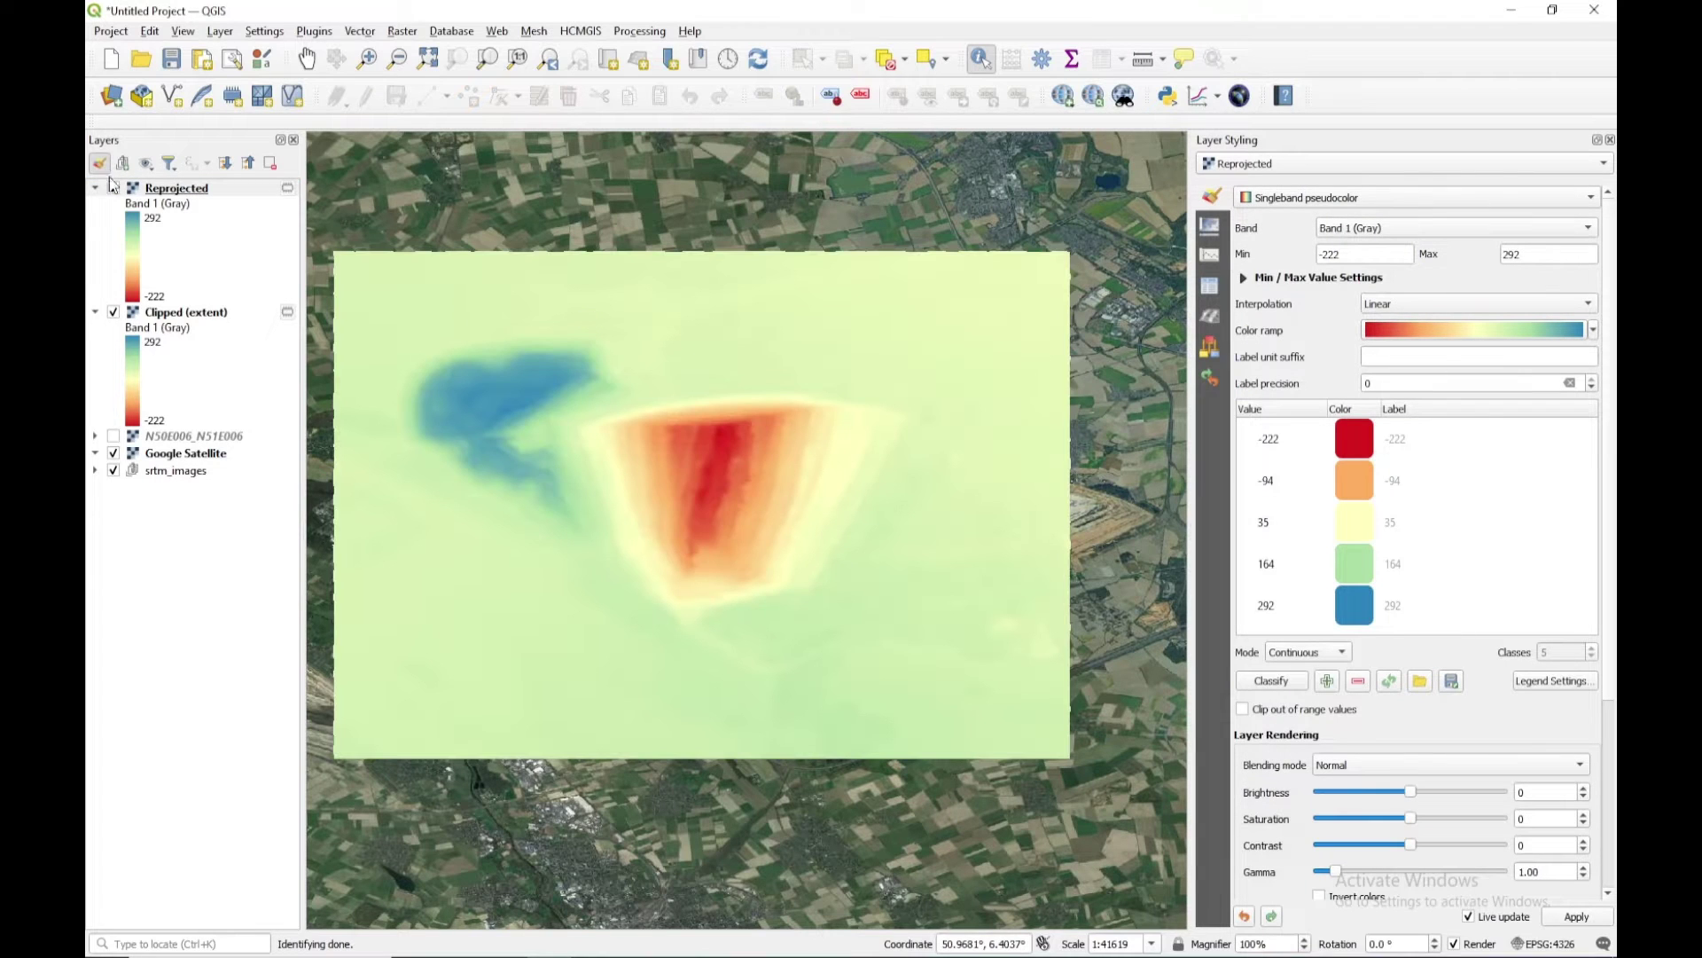
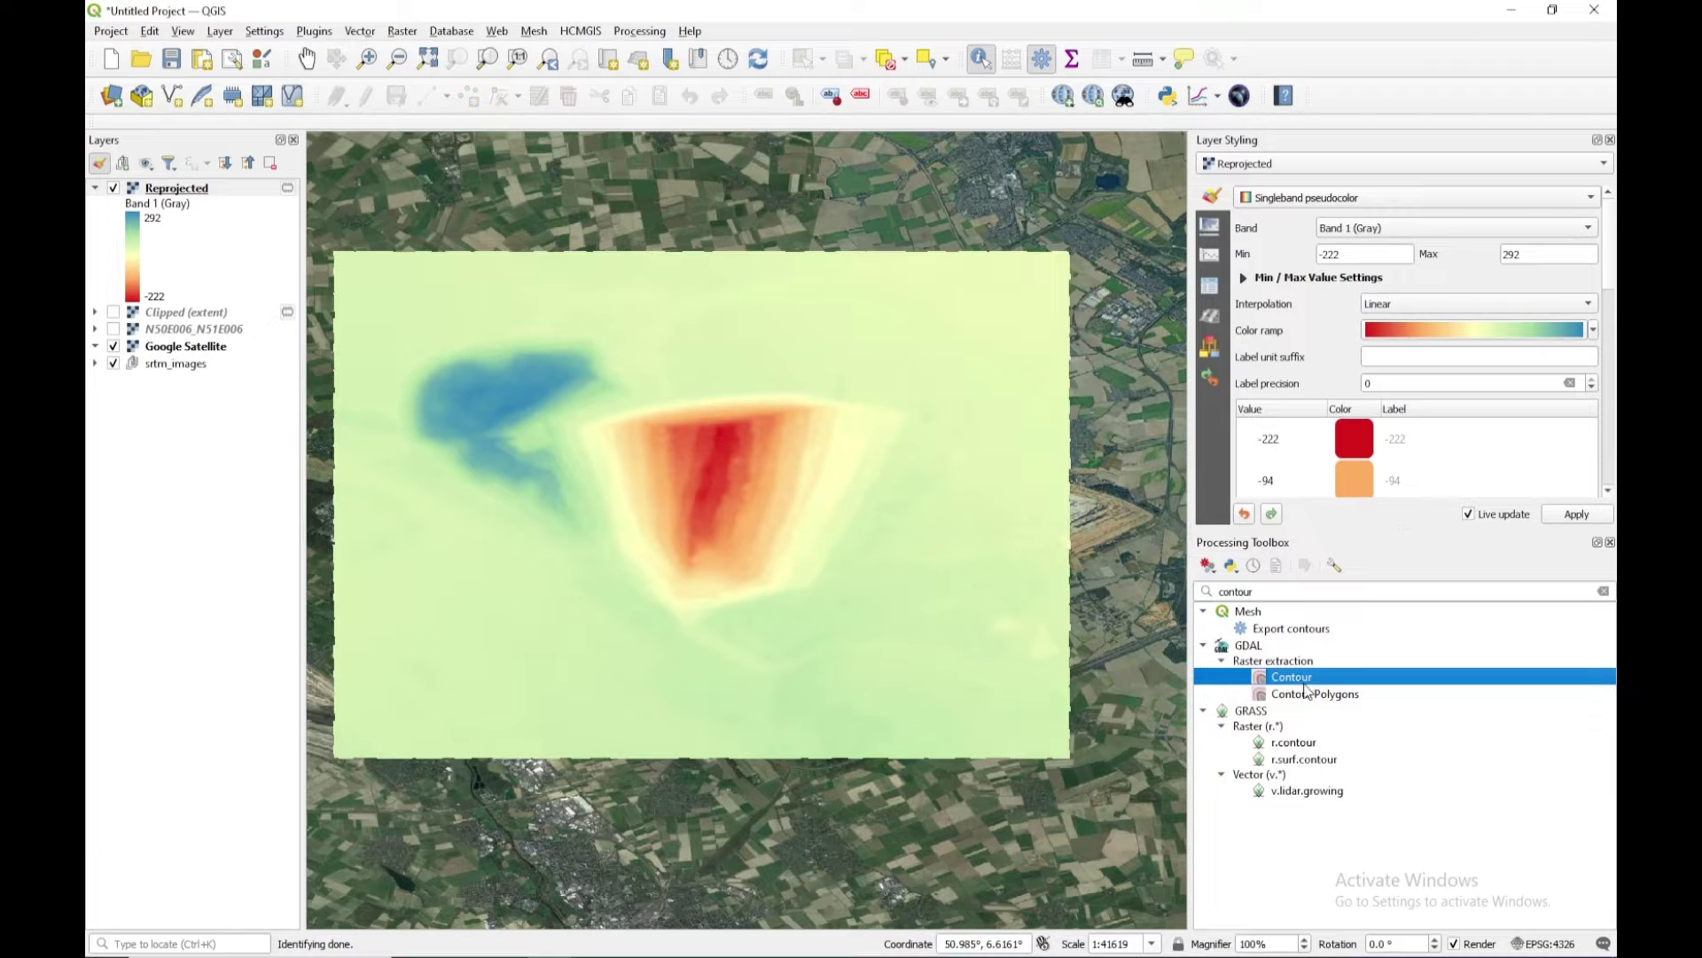
Step: Generate contour lines from the Reprojected raster with the GDAL Contour tool at an interval of 50
{"action": "double_click", "coordinate": [1300, 680]}
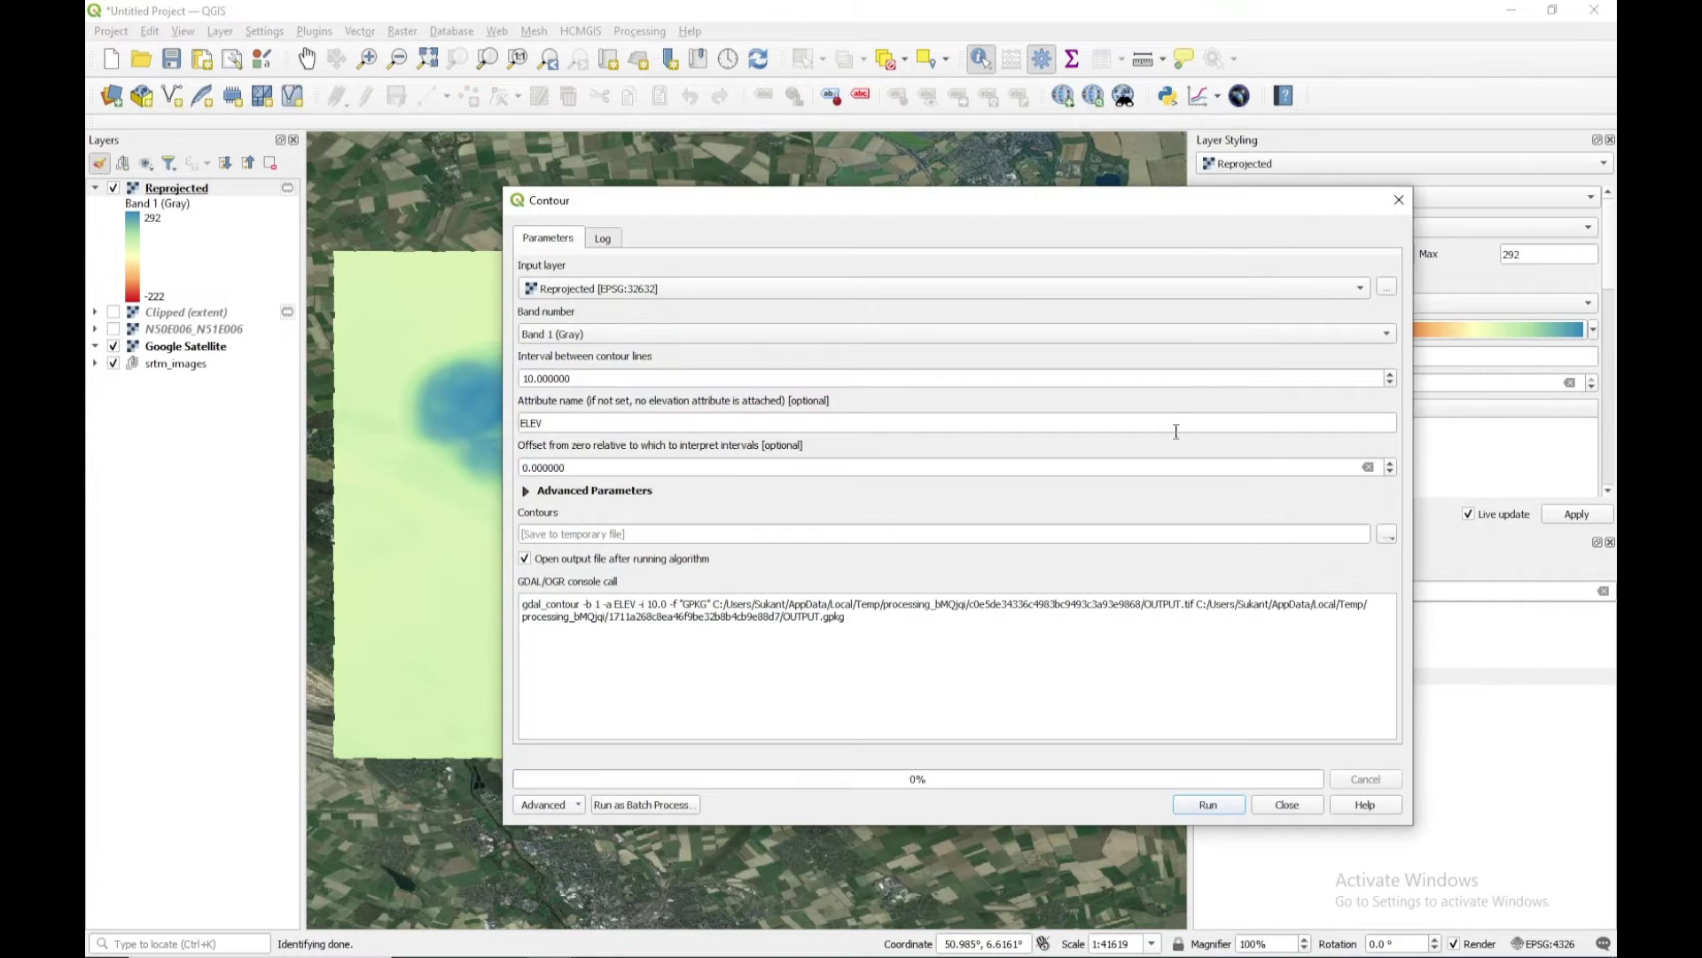
{"action": "left_click", "coordinate": [623, 289]}
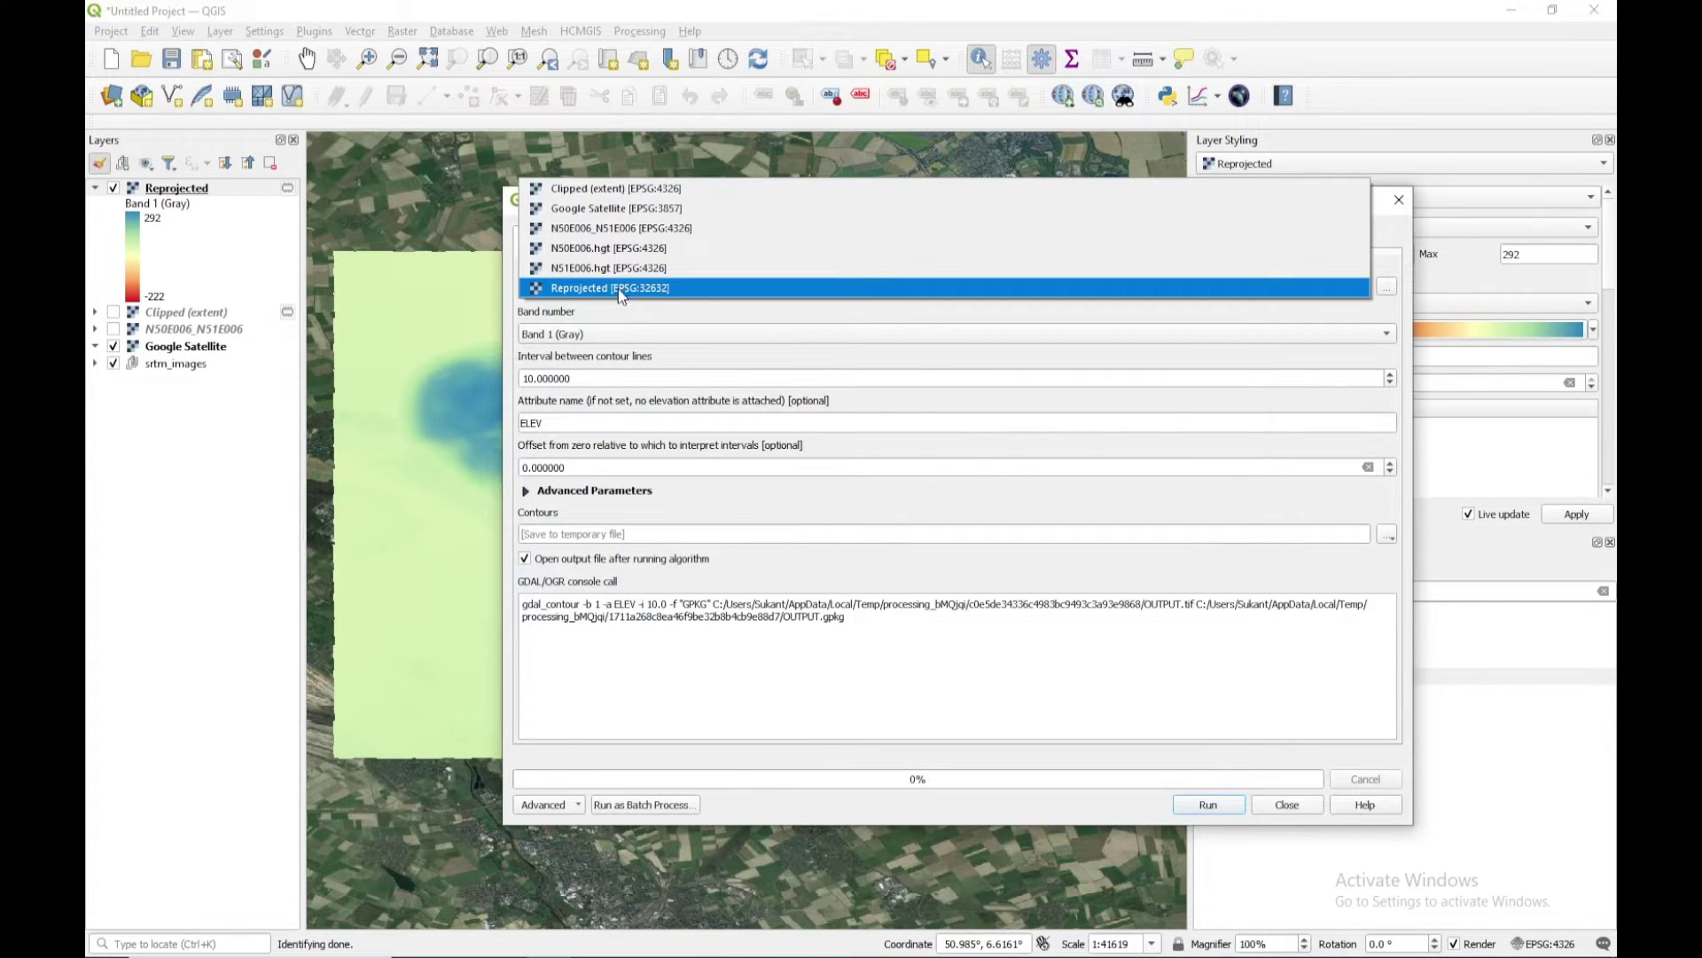
{"action": "left_click", "coordinate": [619, 289]}
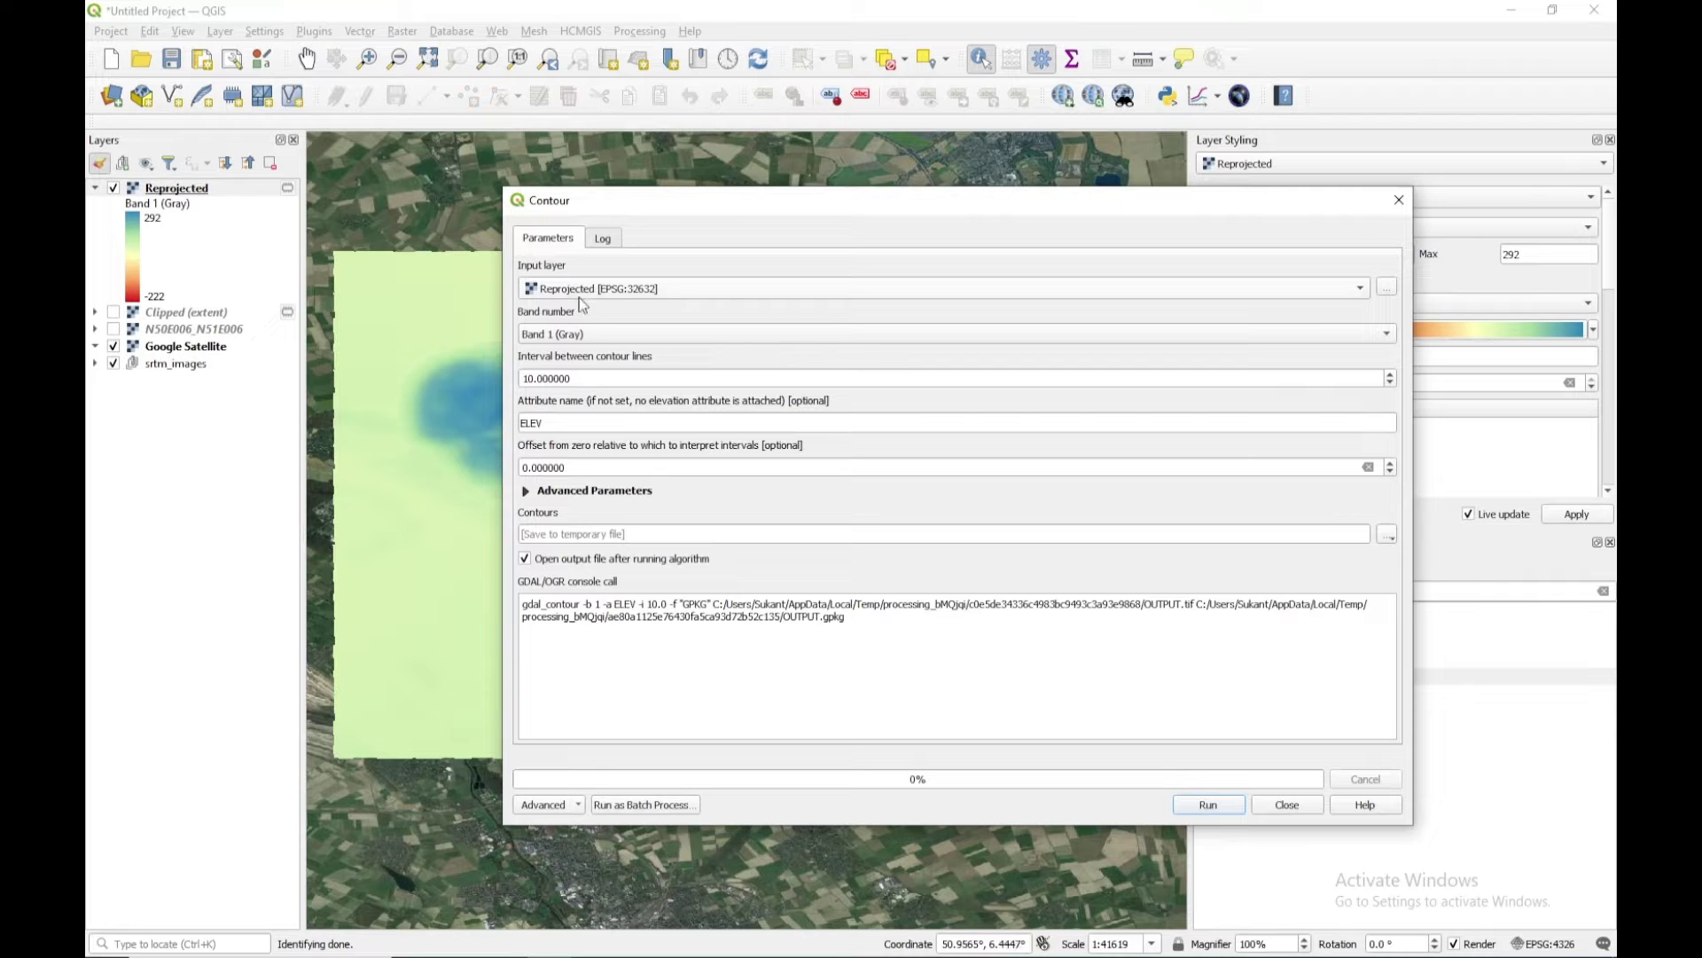
{"action": "left_click_drag", "start_coordinate": [585, 377], "coordinate": [516, 378]}
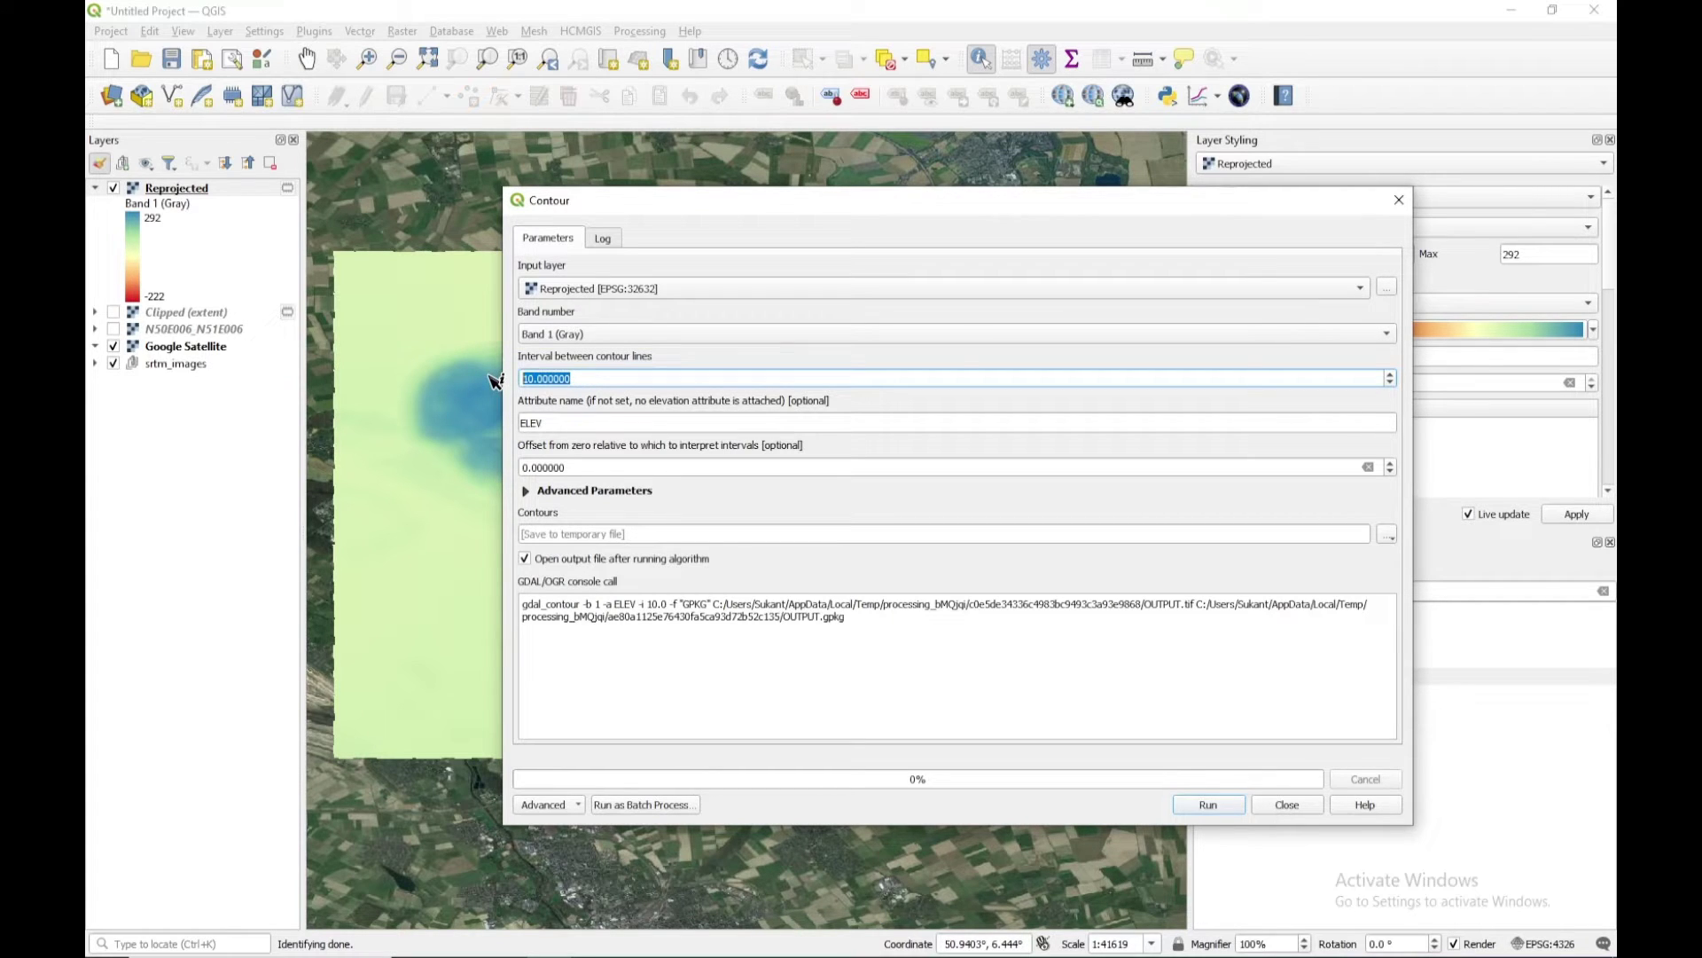
{"action": "type", "text": "50"}
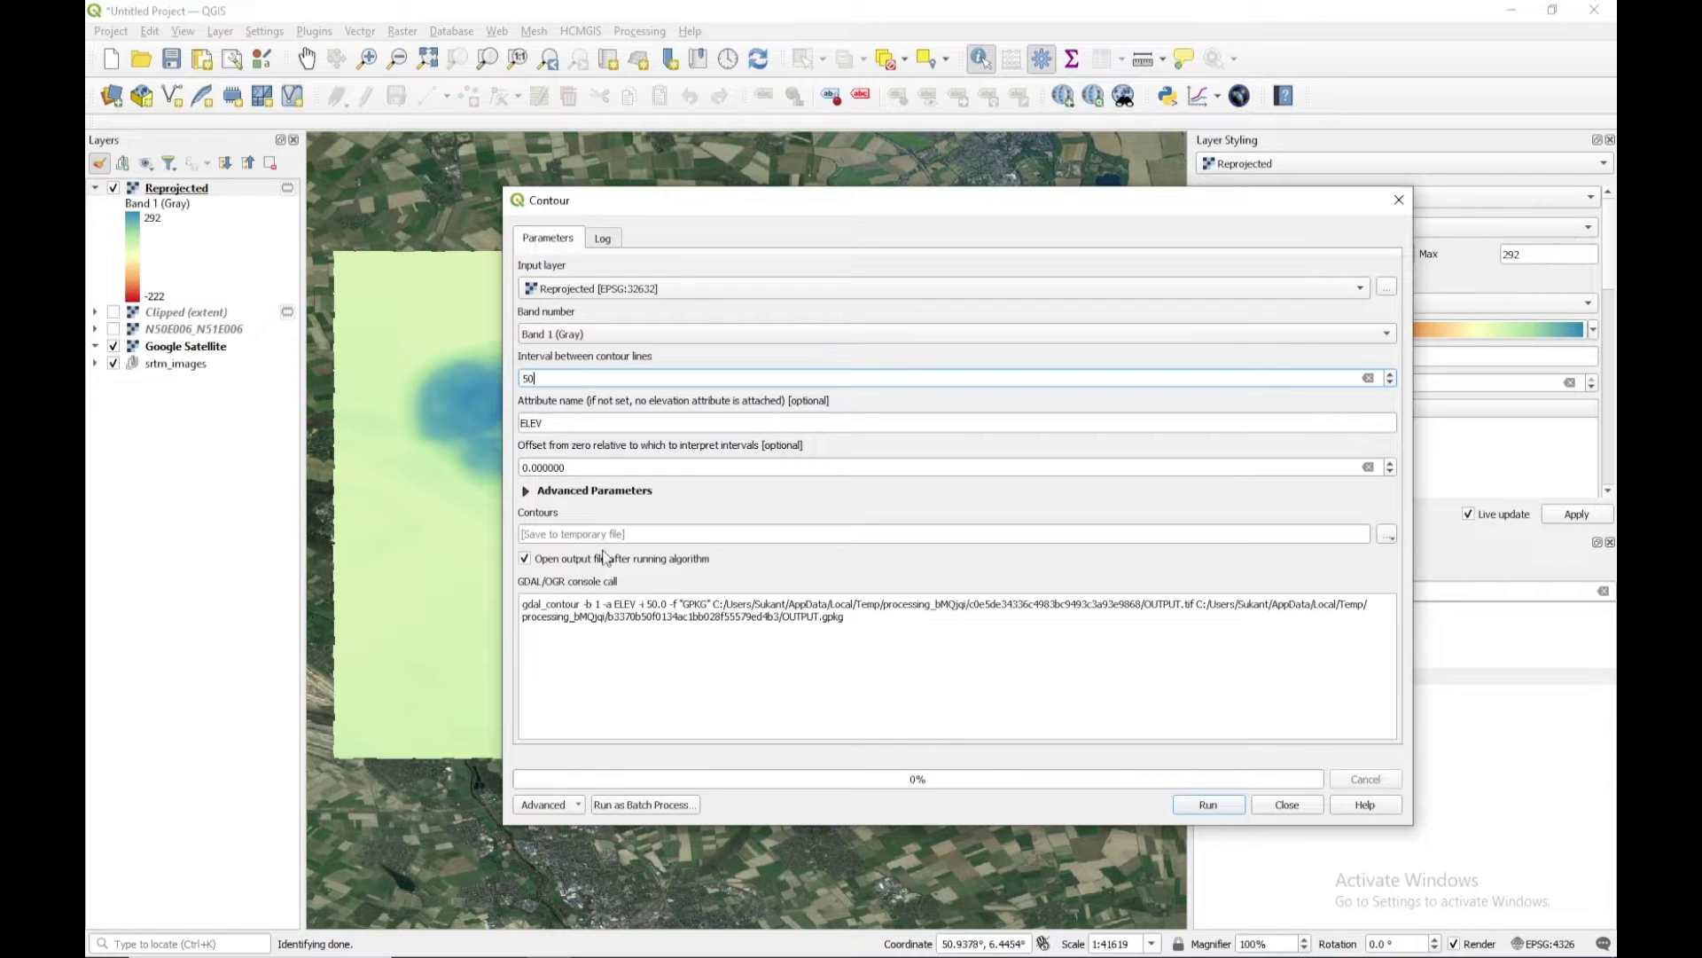
{"action": "left_click", "coordinate": [1209, 804]}
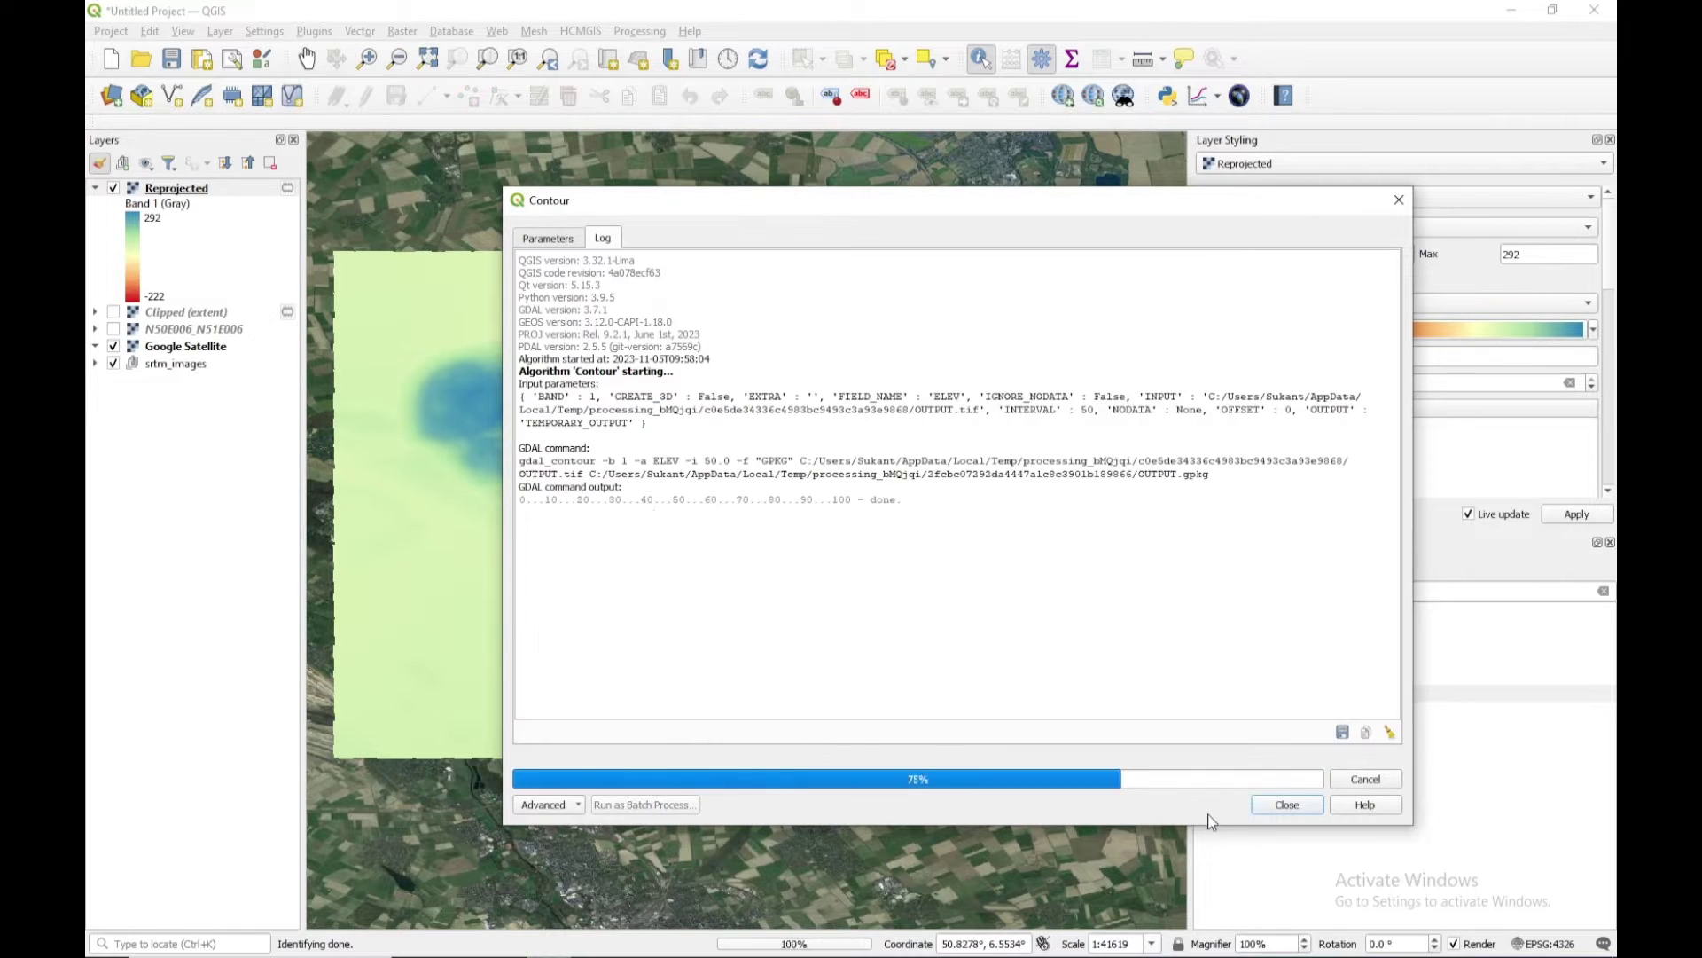
{"action": "left_click", "coordinate": [1288, 805]}
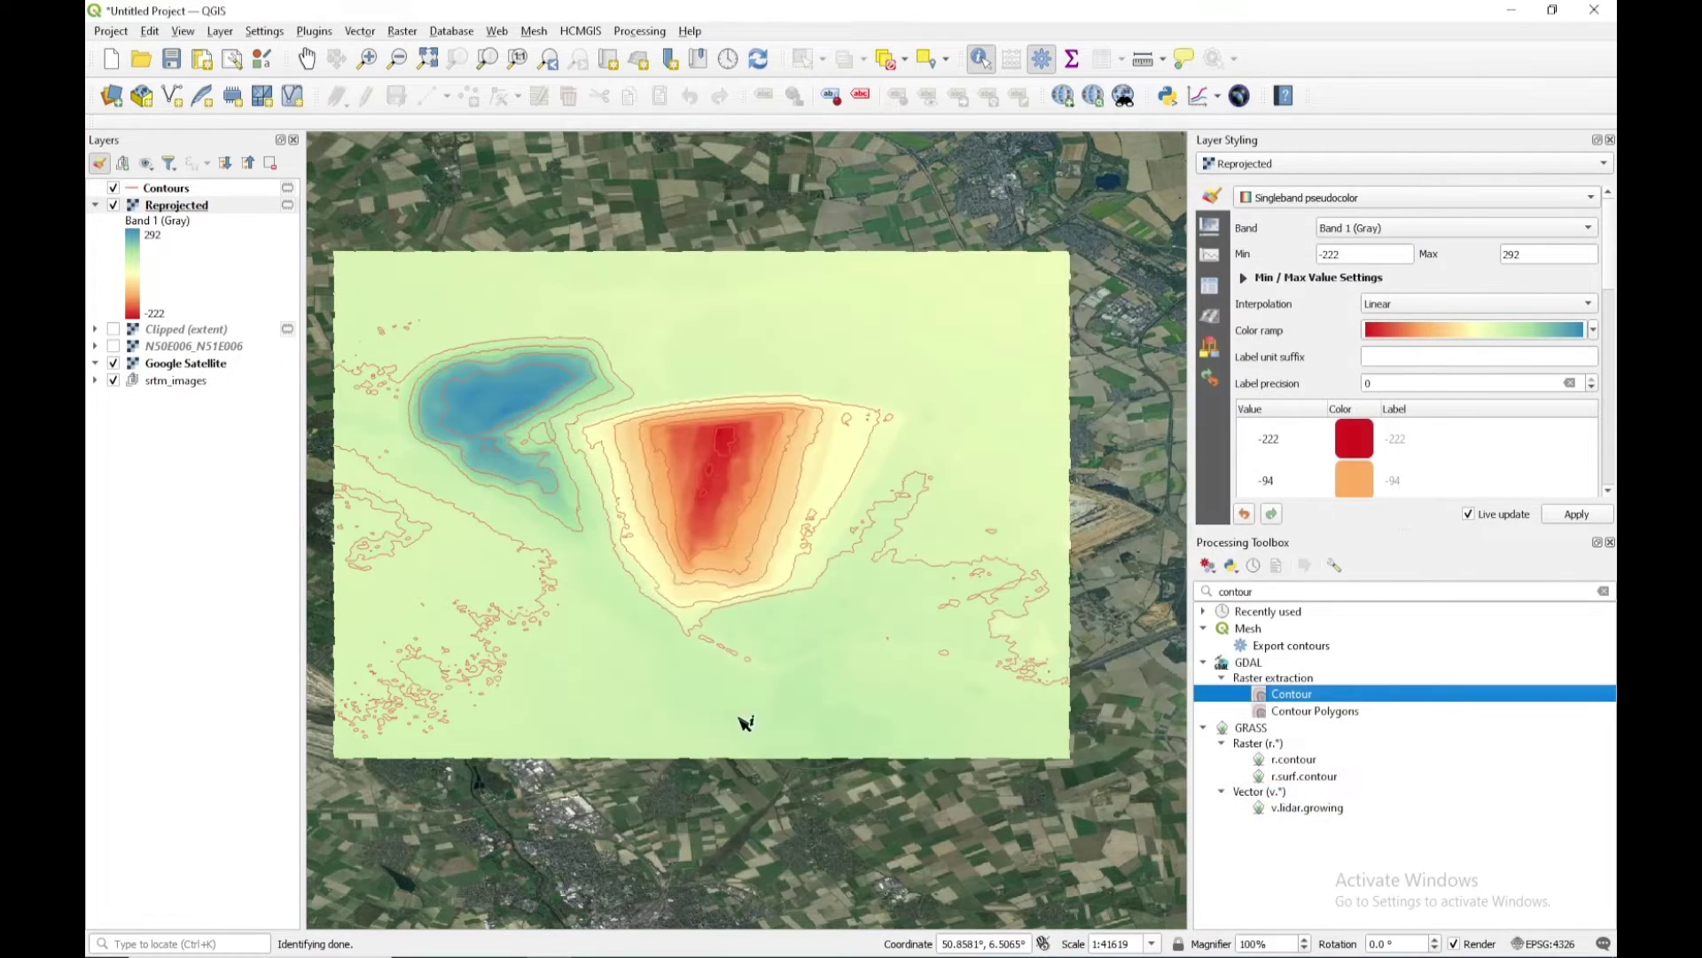
Step: Make the Contours layer active and close the Processing Toolbox and Layer Styling to enlarge the map
{"action": "left_click", "coordinate": [158, 190]}
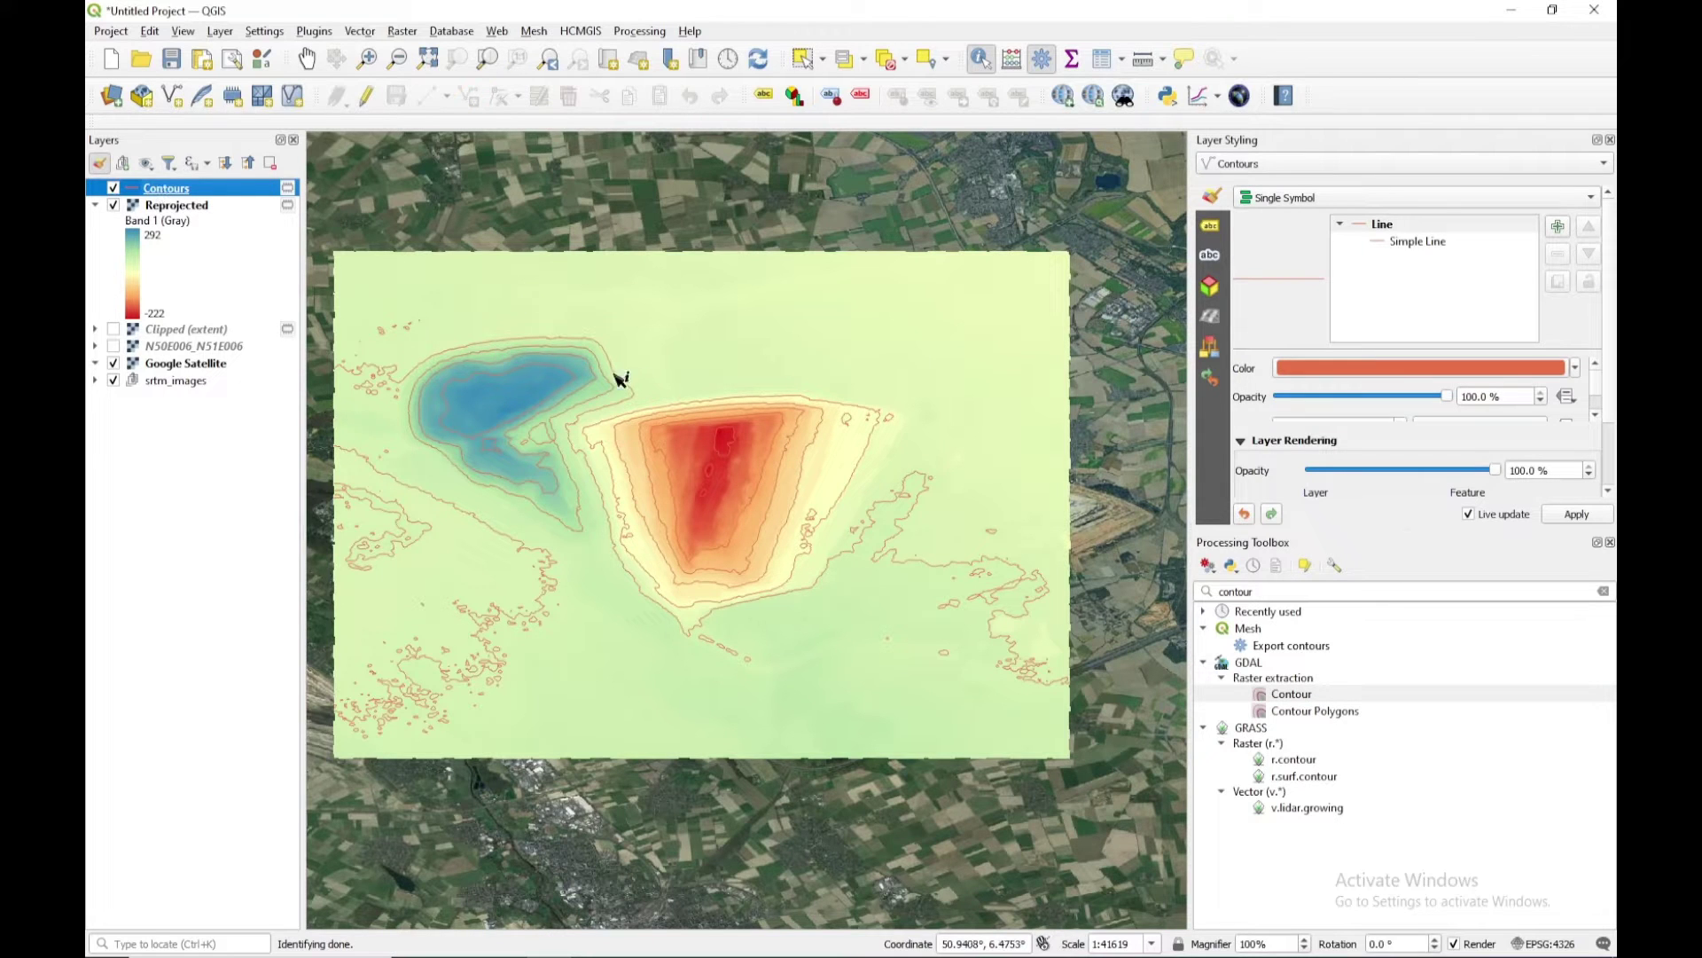
{"action": "left_click", "coordinate": [1611, 543]}
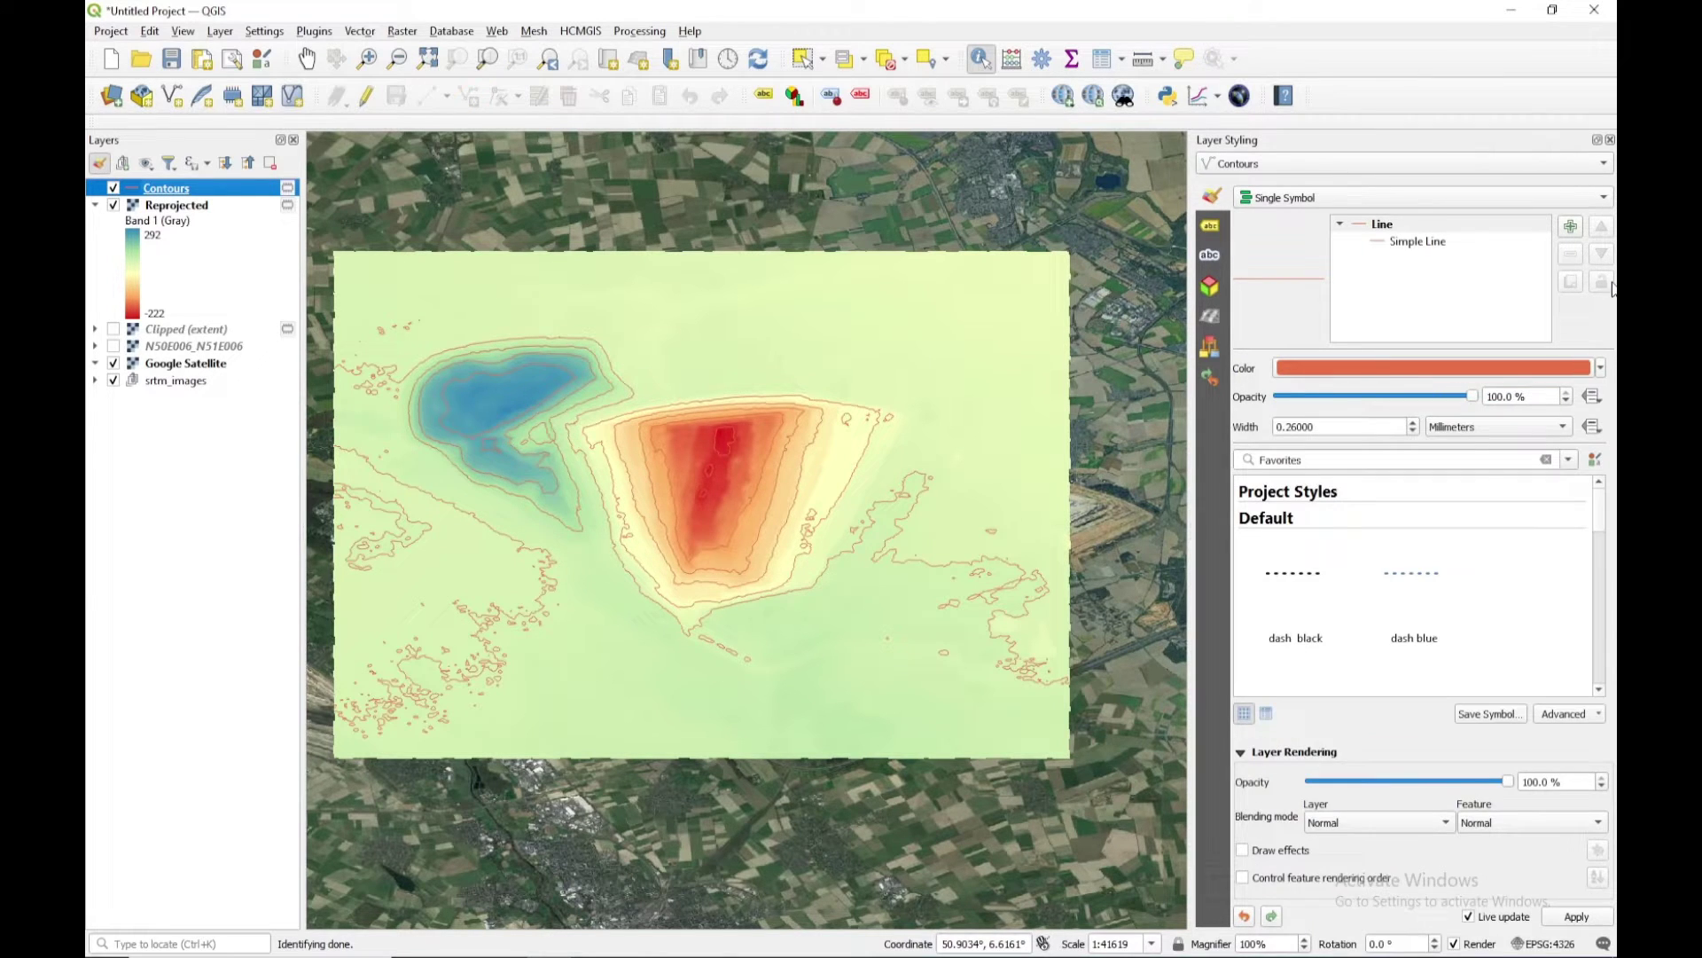
{"action": "left_click", "coordinate": [1610, 141]}
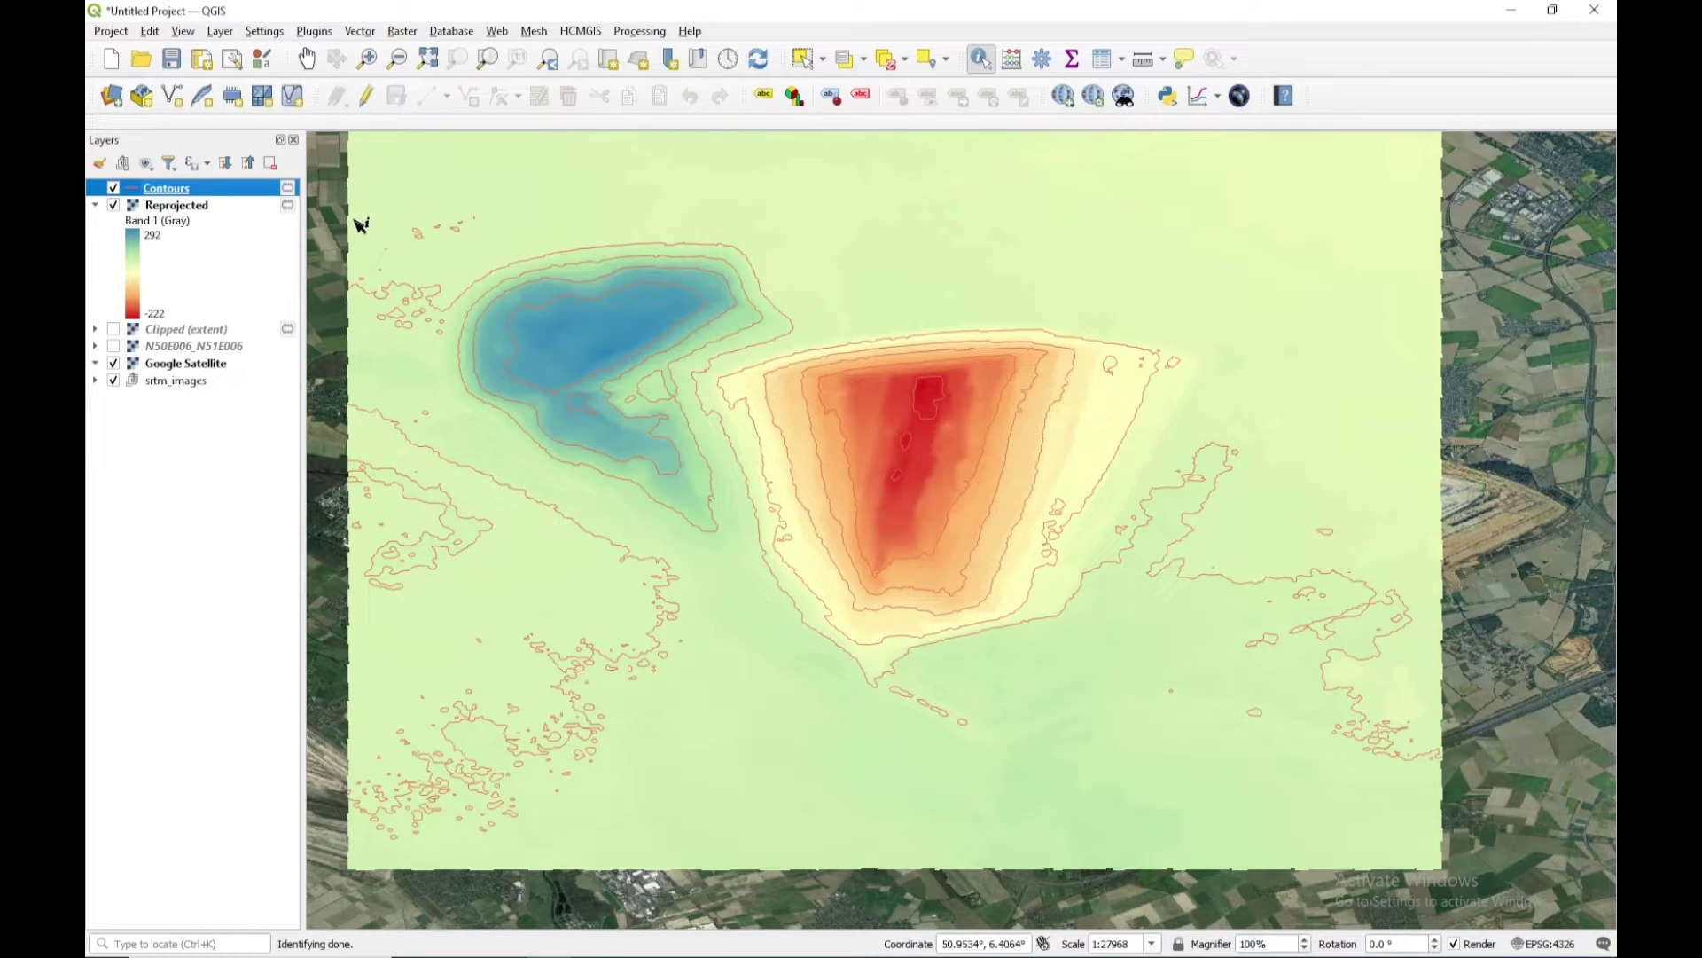
Step: Review the ELEV values in the Contours layer's attribute table and close it
{"action": "right_click", "coordinate": [236, 193]}
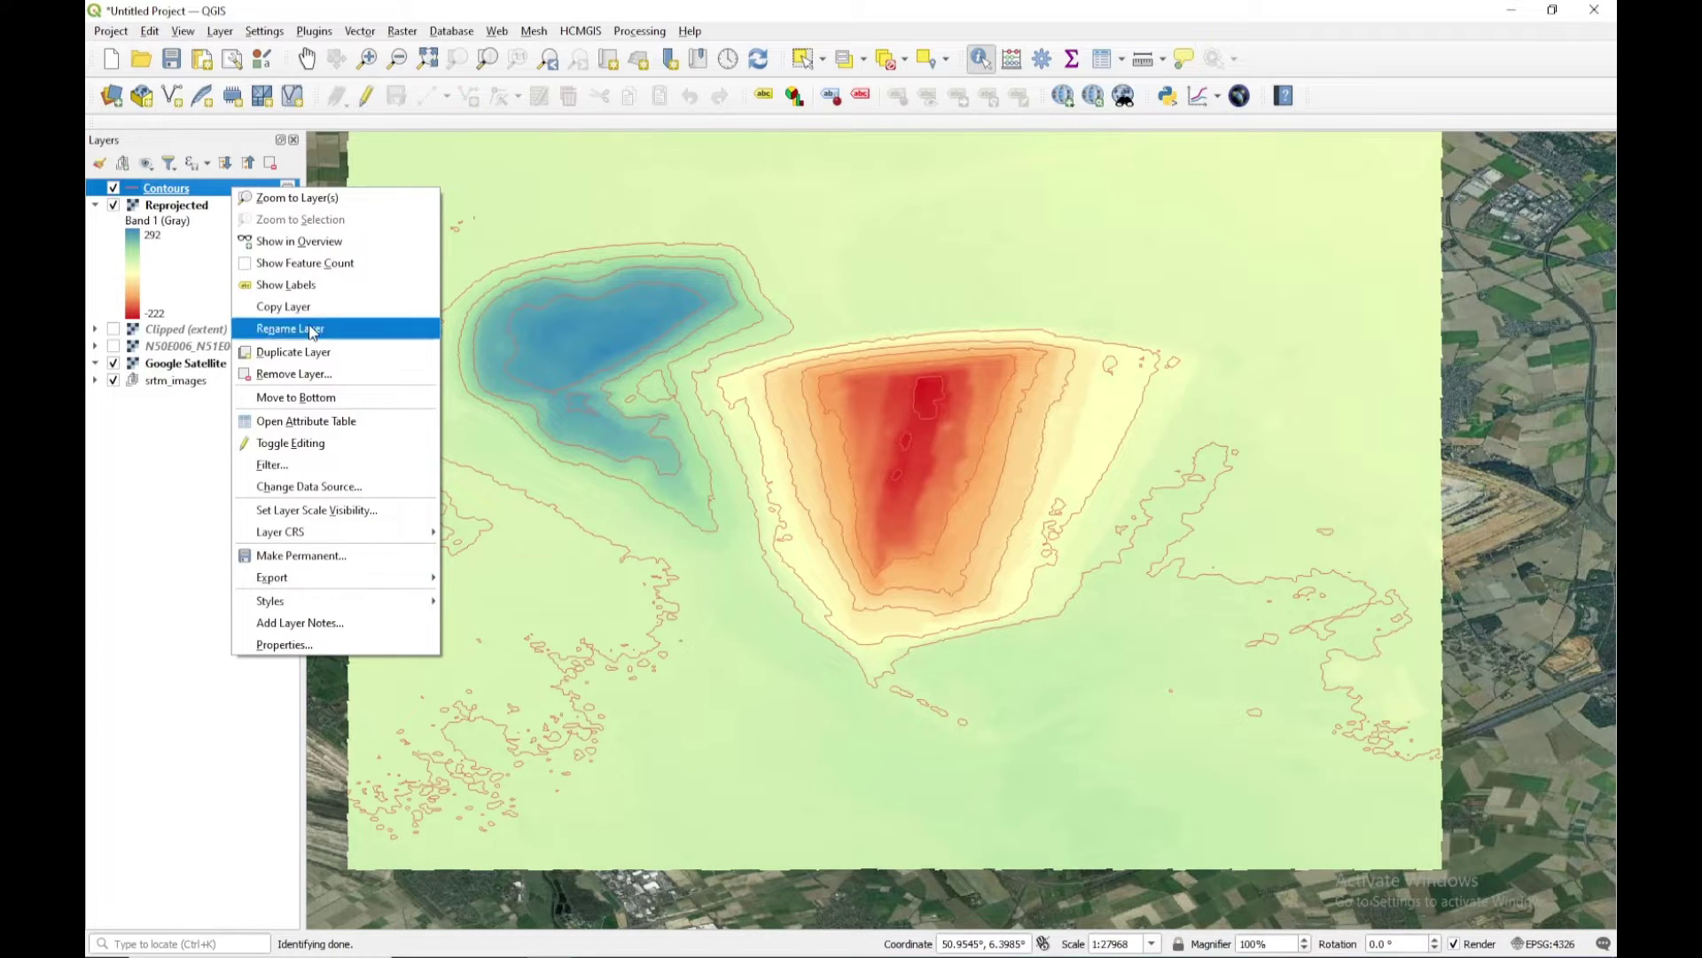
{"action": "left_click", "coordinate": [302, 422]}
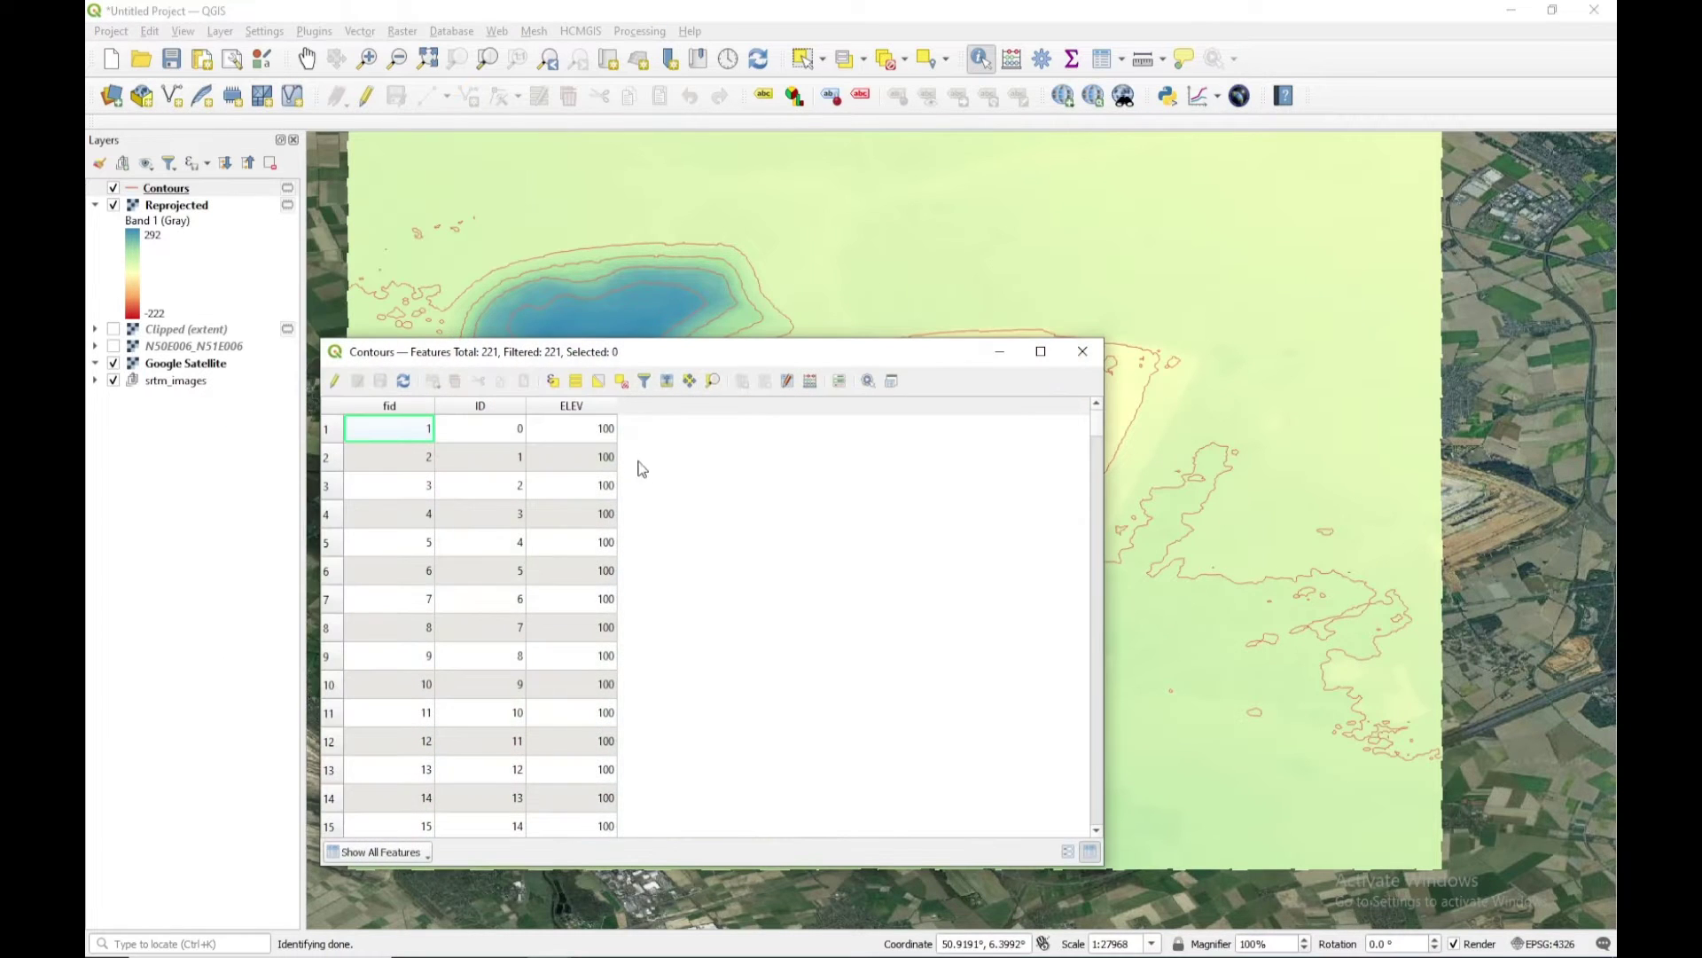
{"action": "scroll", "coordinate": [596, 448], "scroll_direction": "down", "scroll_amount": 8}
{"action": "scroll", "coordinate": [589, 416], "scroll_direction": "up", "scroll_amount": 8}
{"action": "scroll", "coordinate": [603, 523], "scroll_direction": "down", "scroll_amount": 9}
{"action": "scroll", "coordinate": [608, 530], "scroll_direction": "down", "scroll_amount": 20}
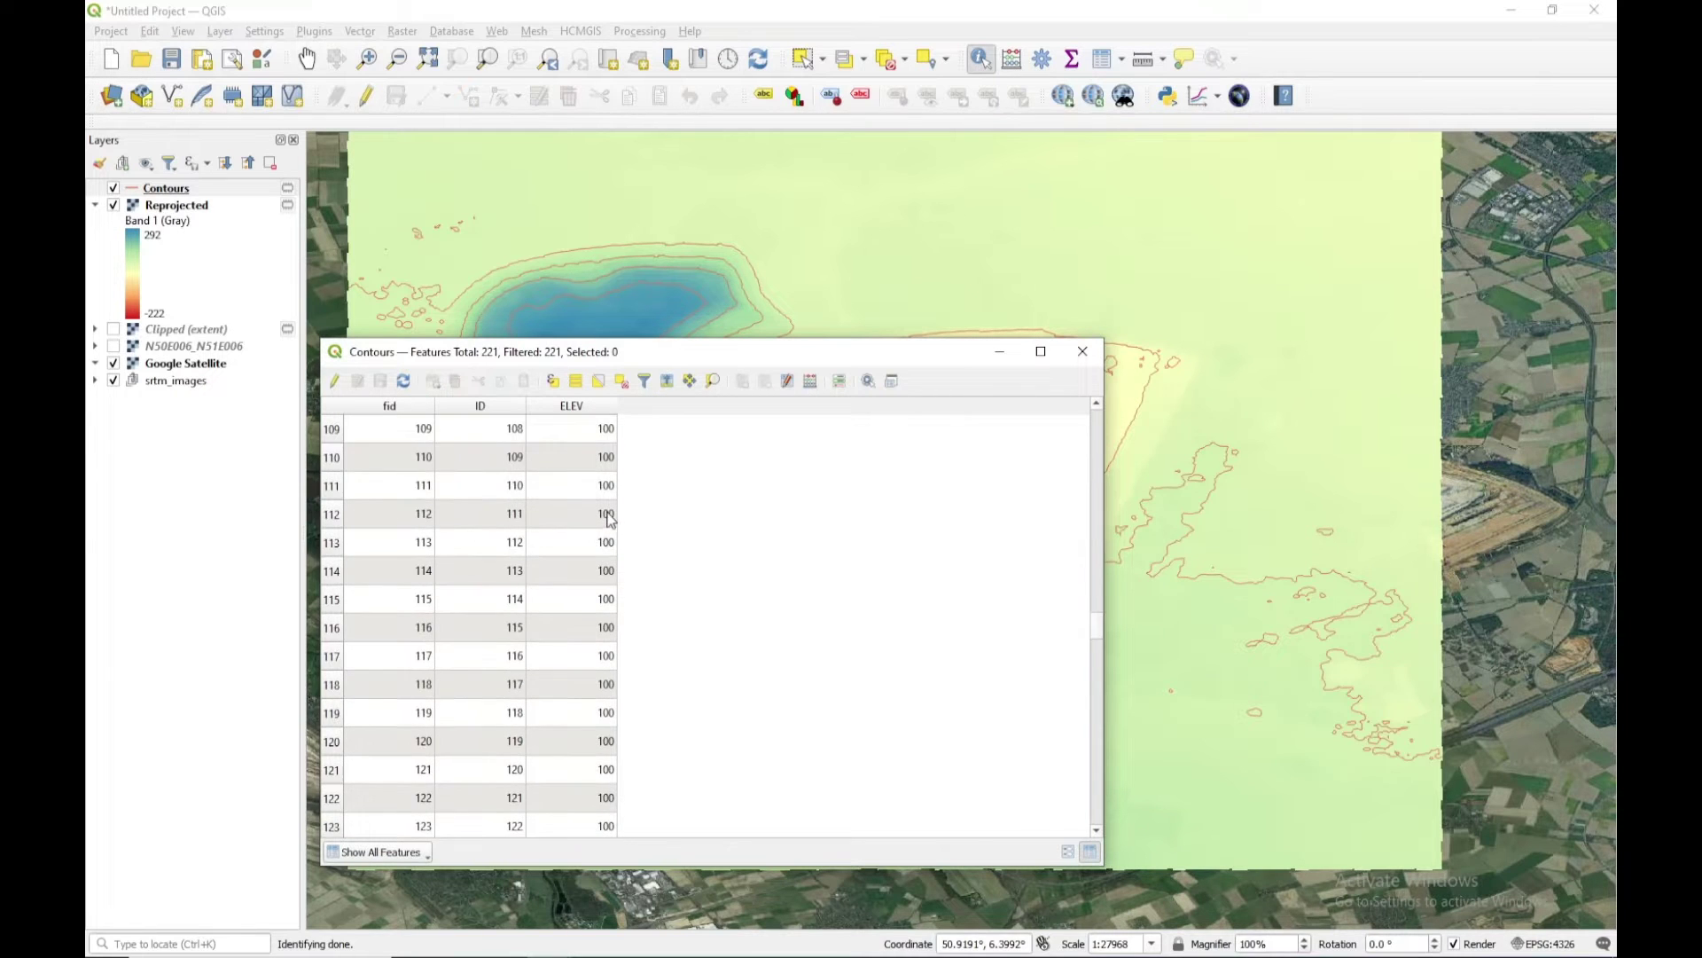
{"action": "scroll", "coordinate": [685, 577], "scroll_direction": "up", "scroll_amount": 20}
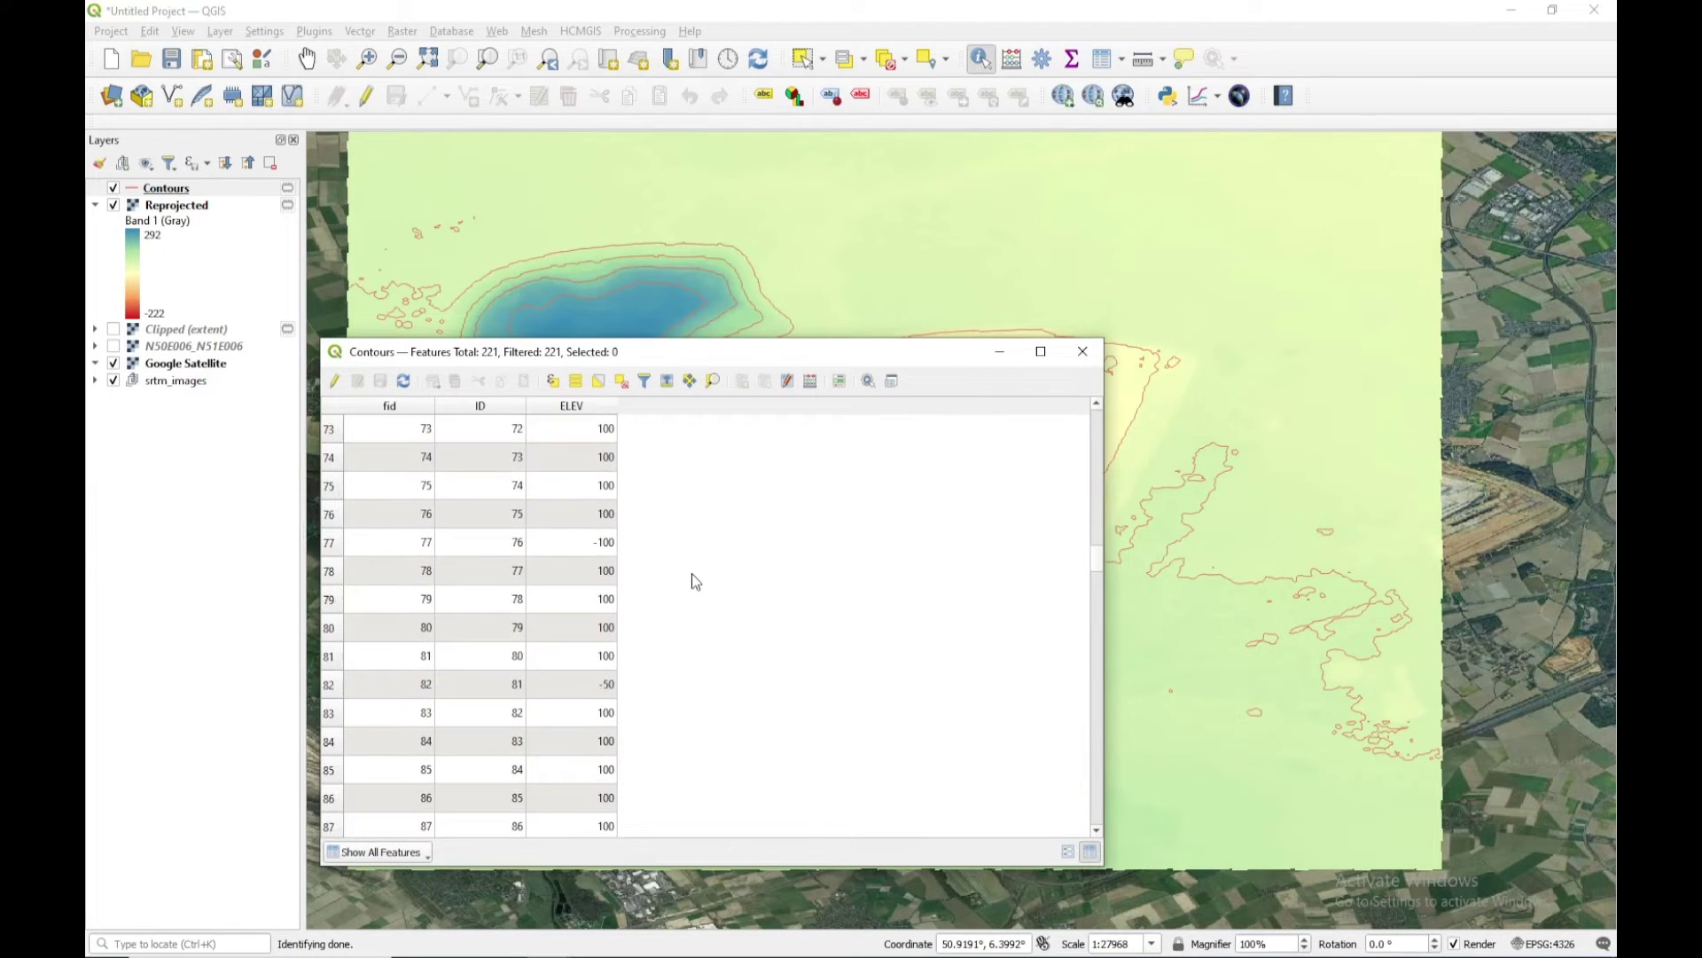
{"action": "left_click", "coordinate": [1081, 354]}
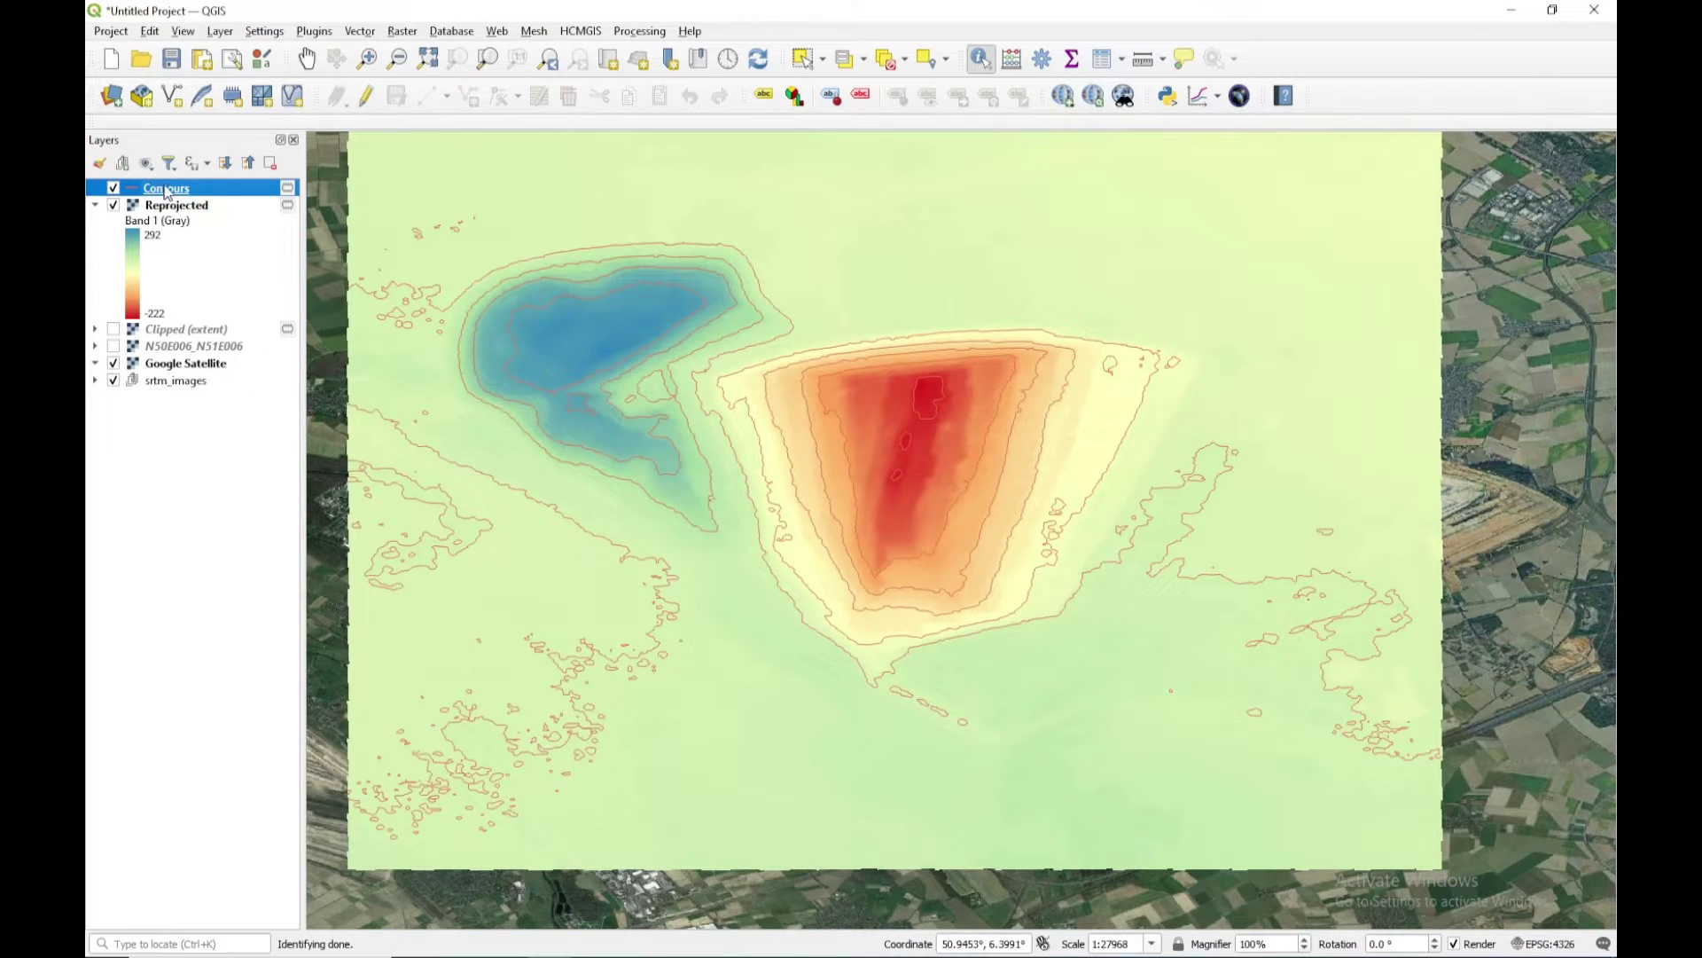
Step: Reopen Layer Styling for the Contours layer and turn on Single Labels
{"action": "left_click", "coordinate": [100, 165]}
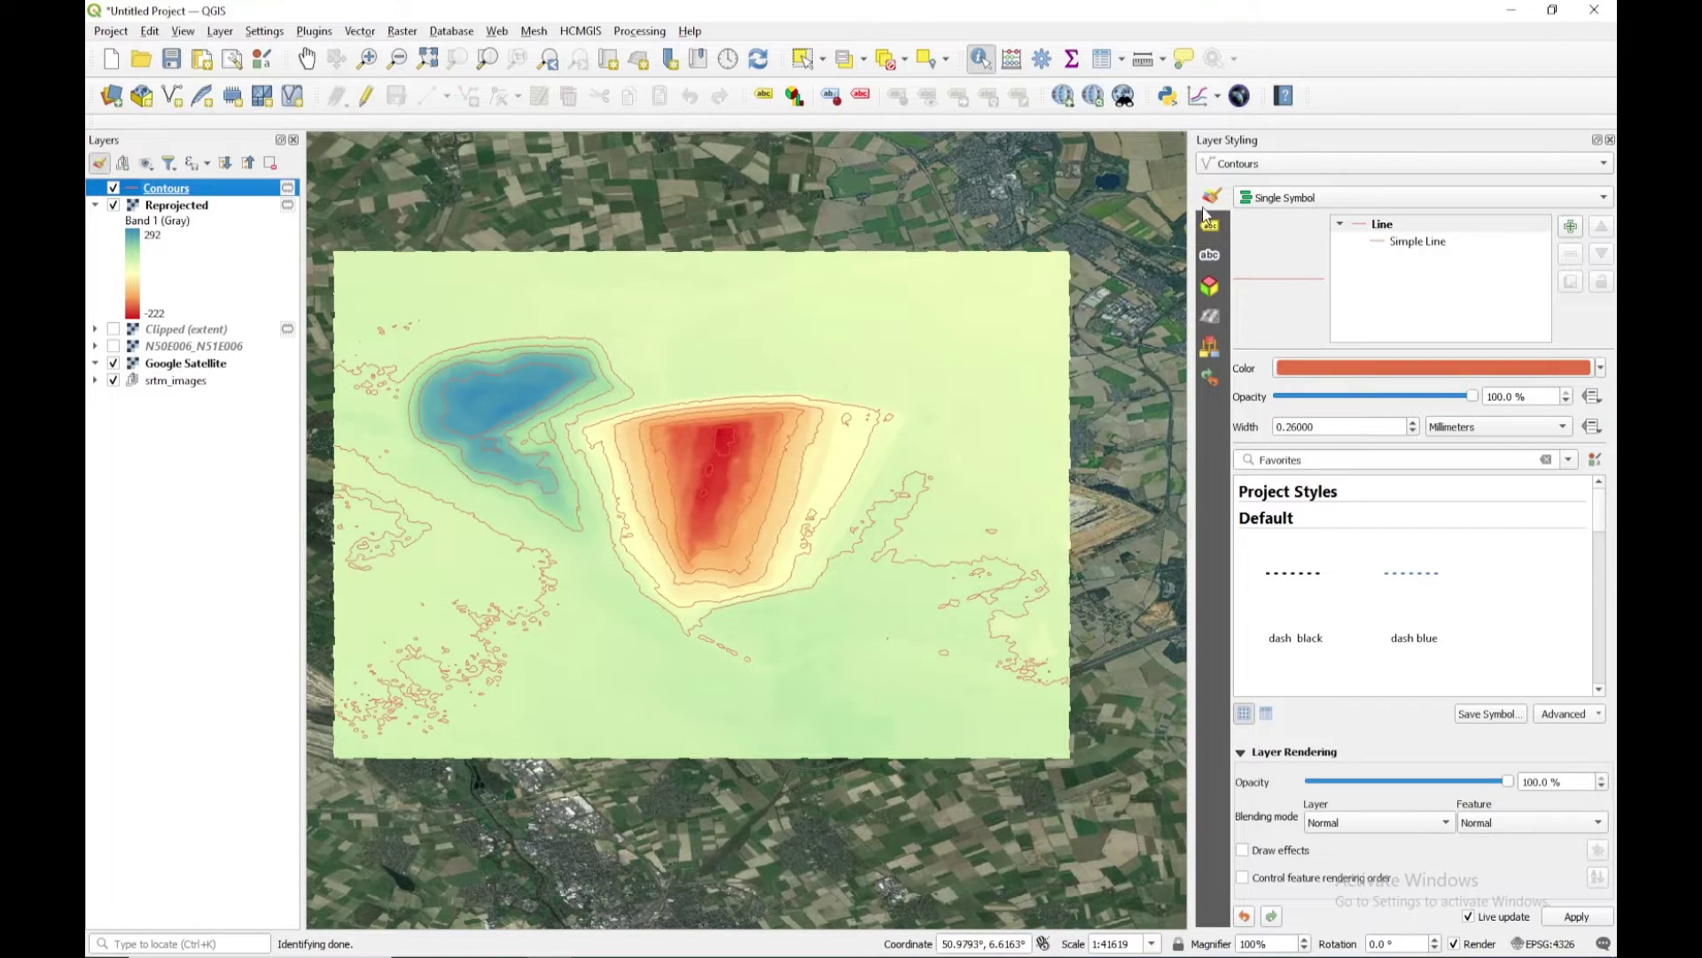
{"action": "left_click", "coordinate": [1265, 165]}
{"action": "left_click", "coordinate": [1262, 163]}
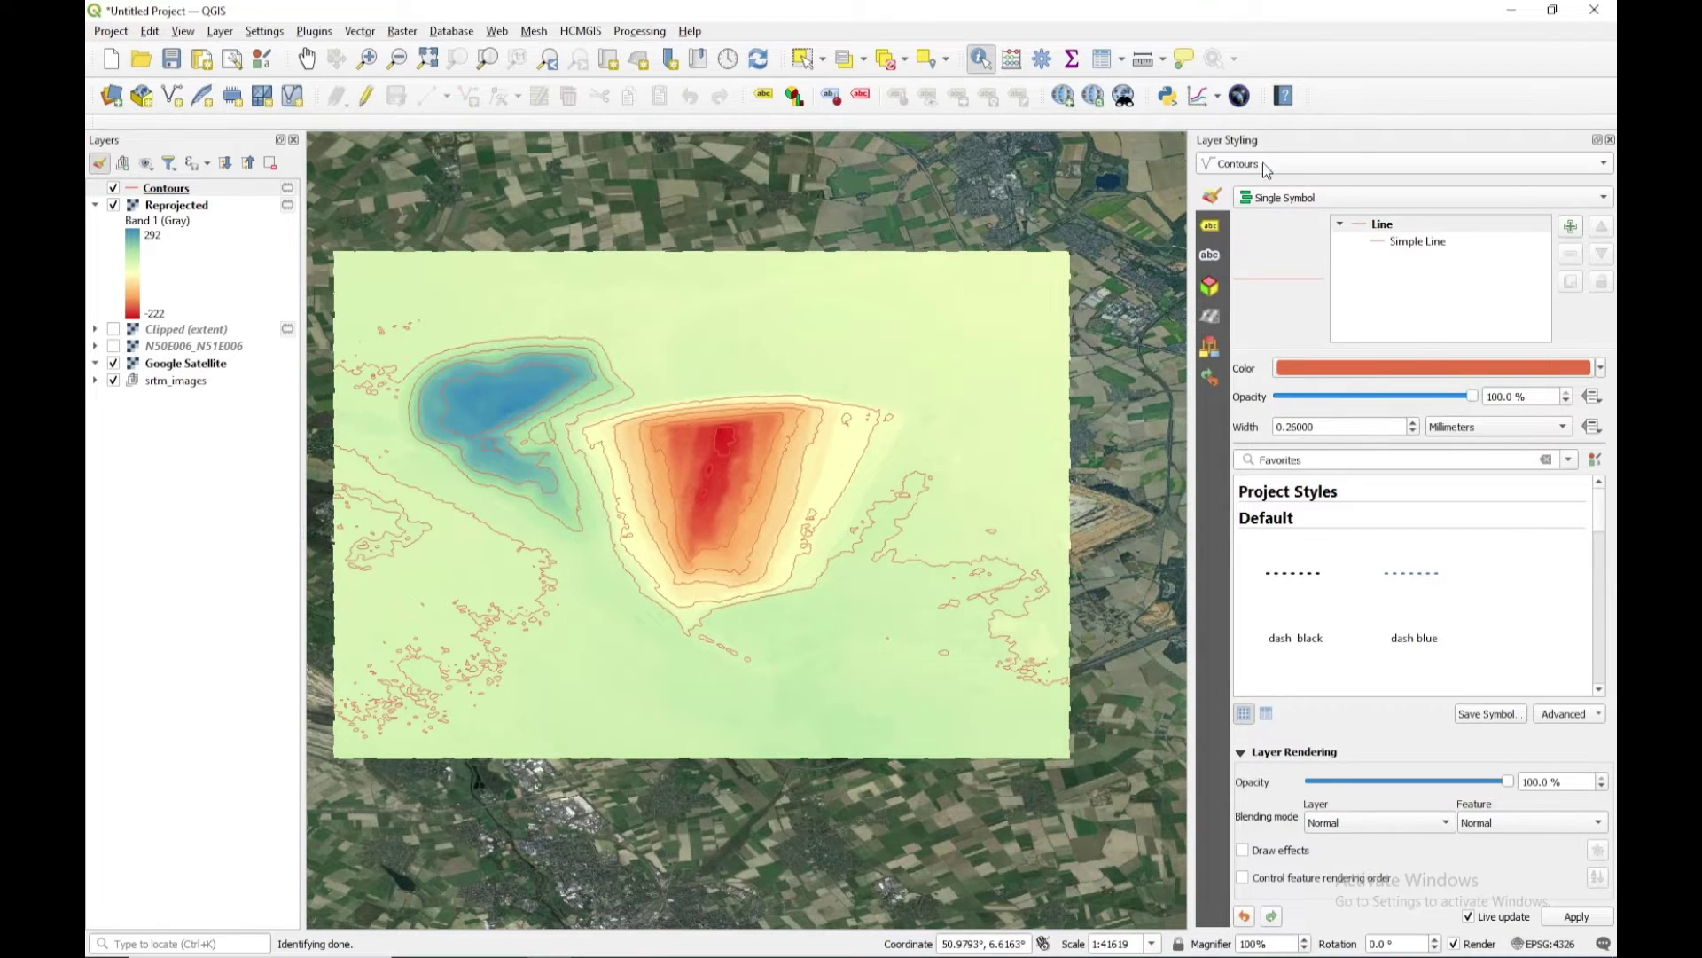
{"action": "left_click", "coordinate": [1211, 228]}
{"action": "left_click", "coordinate": [1330, 198]}
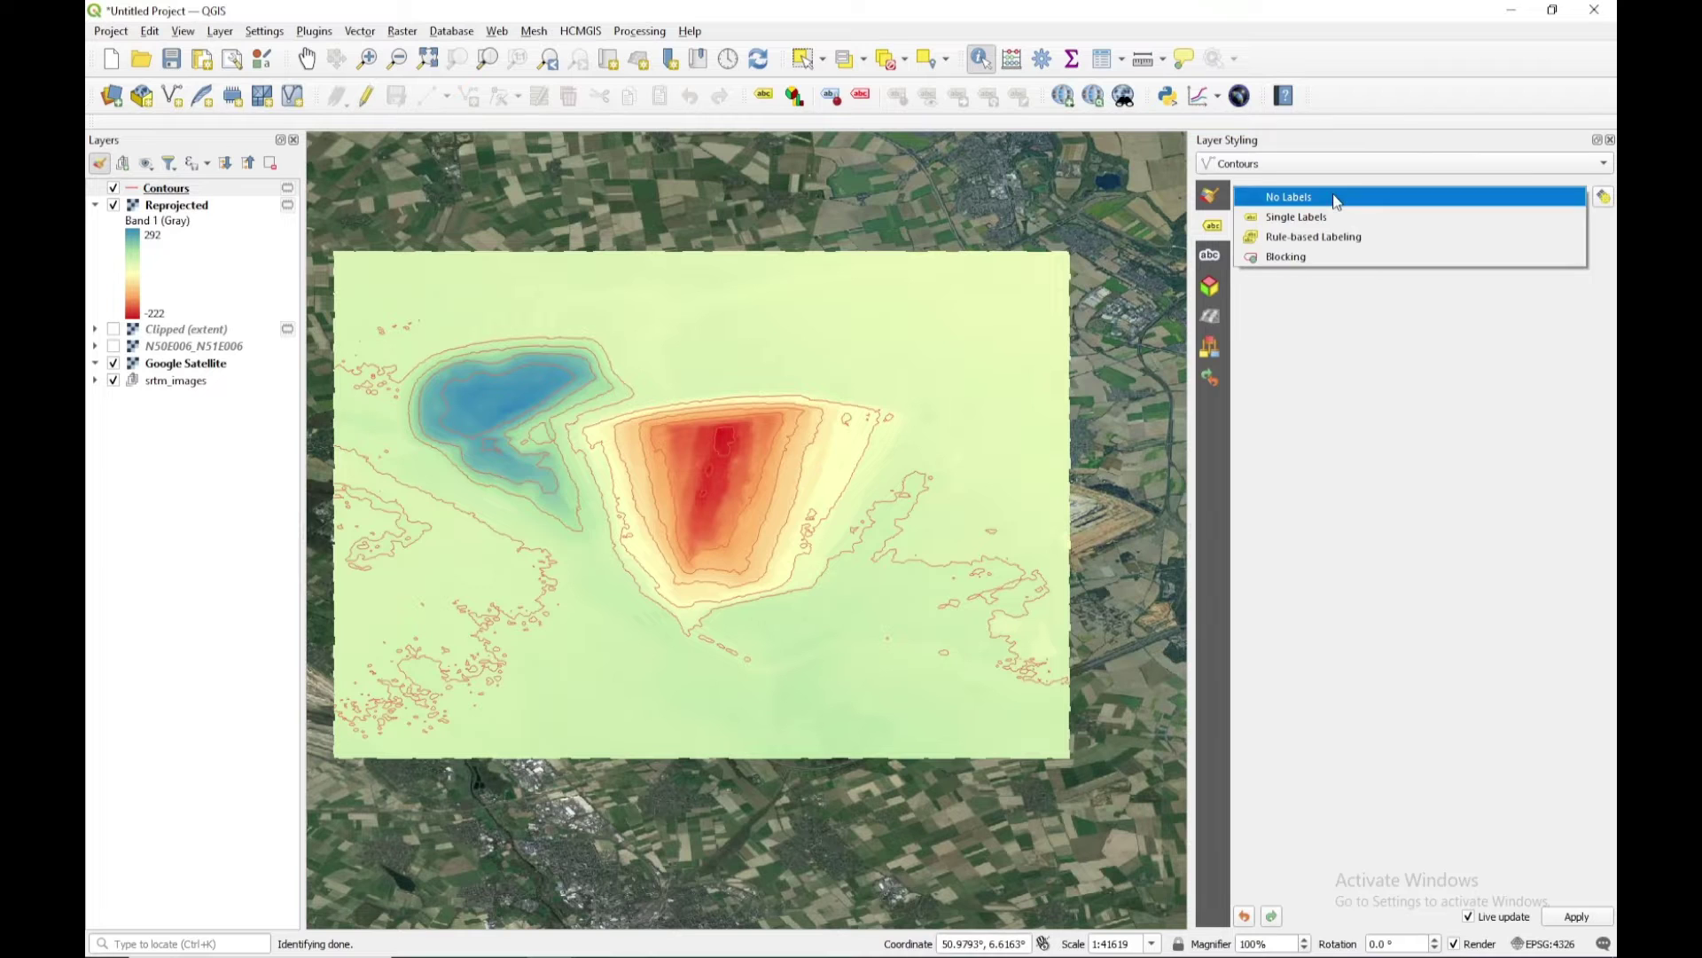
{"action": "left_click", "coordinate": [1330, 220]}
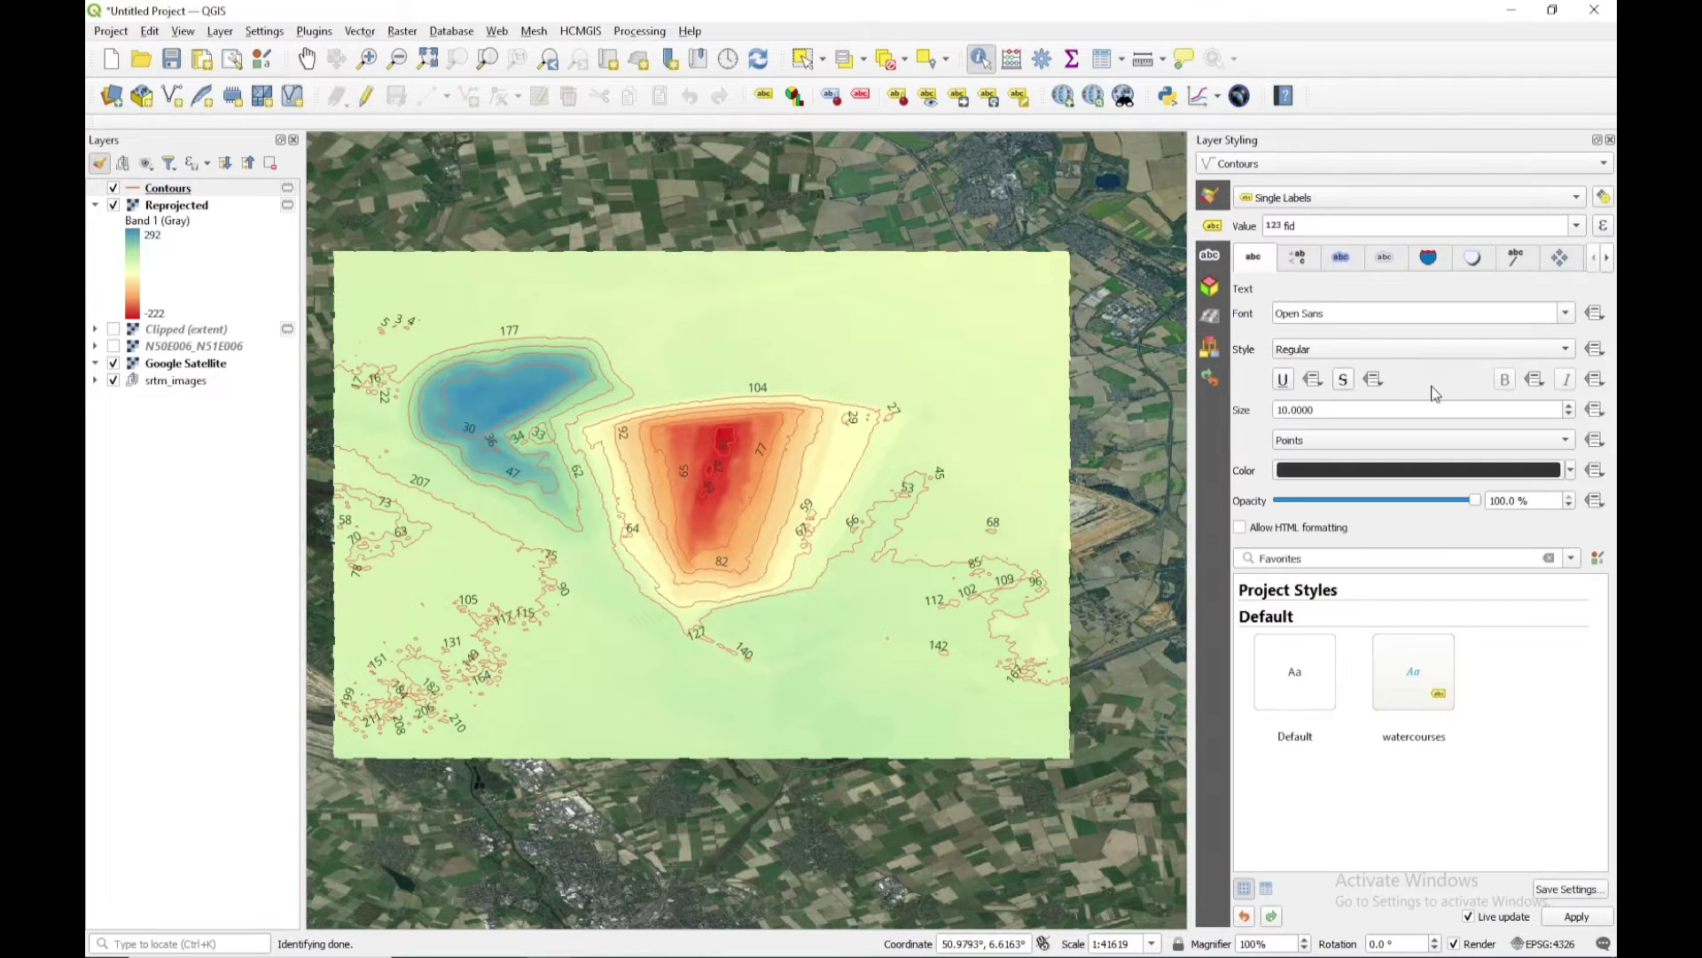
Step: Set the Contours label value to the ELEV field, keeping Single Labels
{"action": "scroll", "coordinate": [667, 488], "scroll_direction": "up", "scroll_amount": 1}
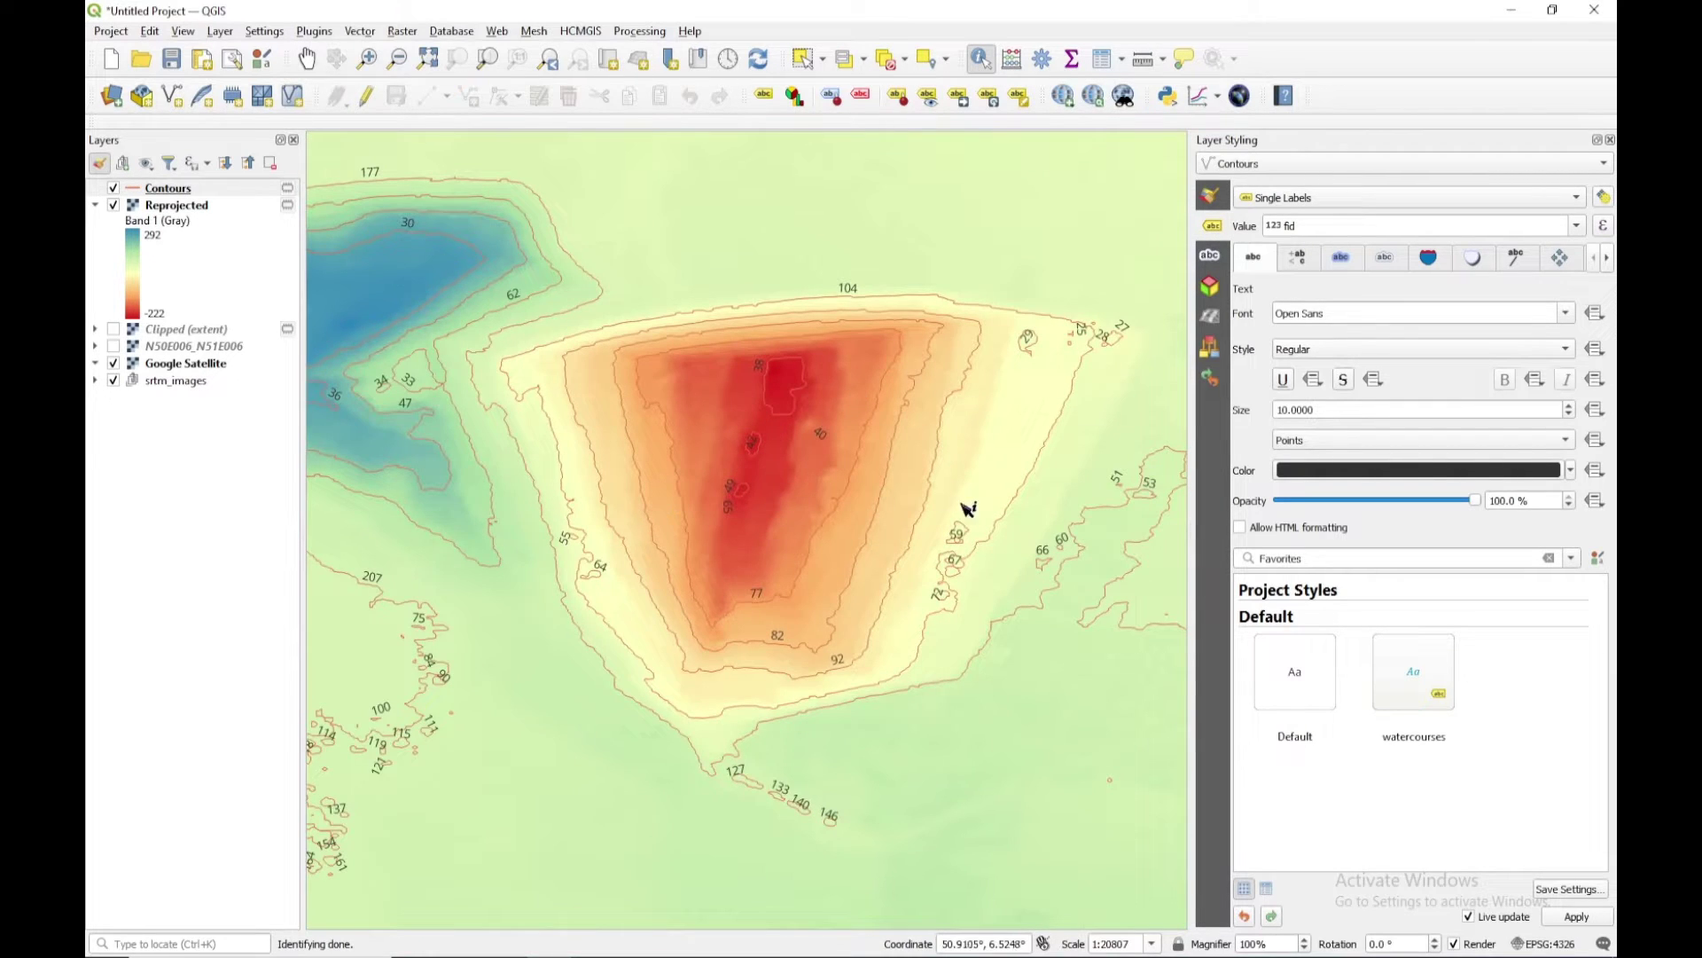
{"action": "scroll", "coordinate": [943, 576], "scroll_direction": "up", "scroll_amount": 1}
{"action": "scroll", "coordinate": [597, 647], "scroll_direction": "down", "scroll_amount": 1}
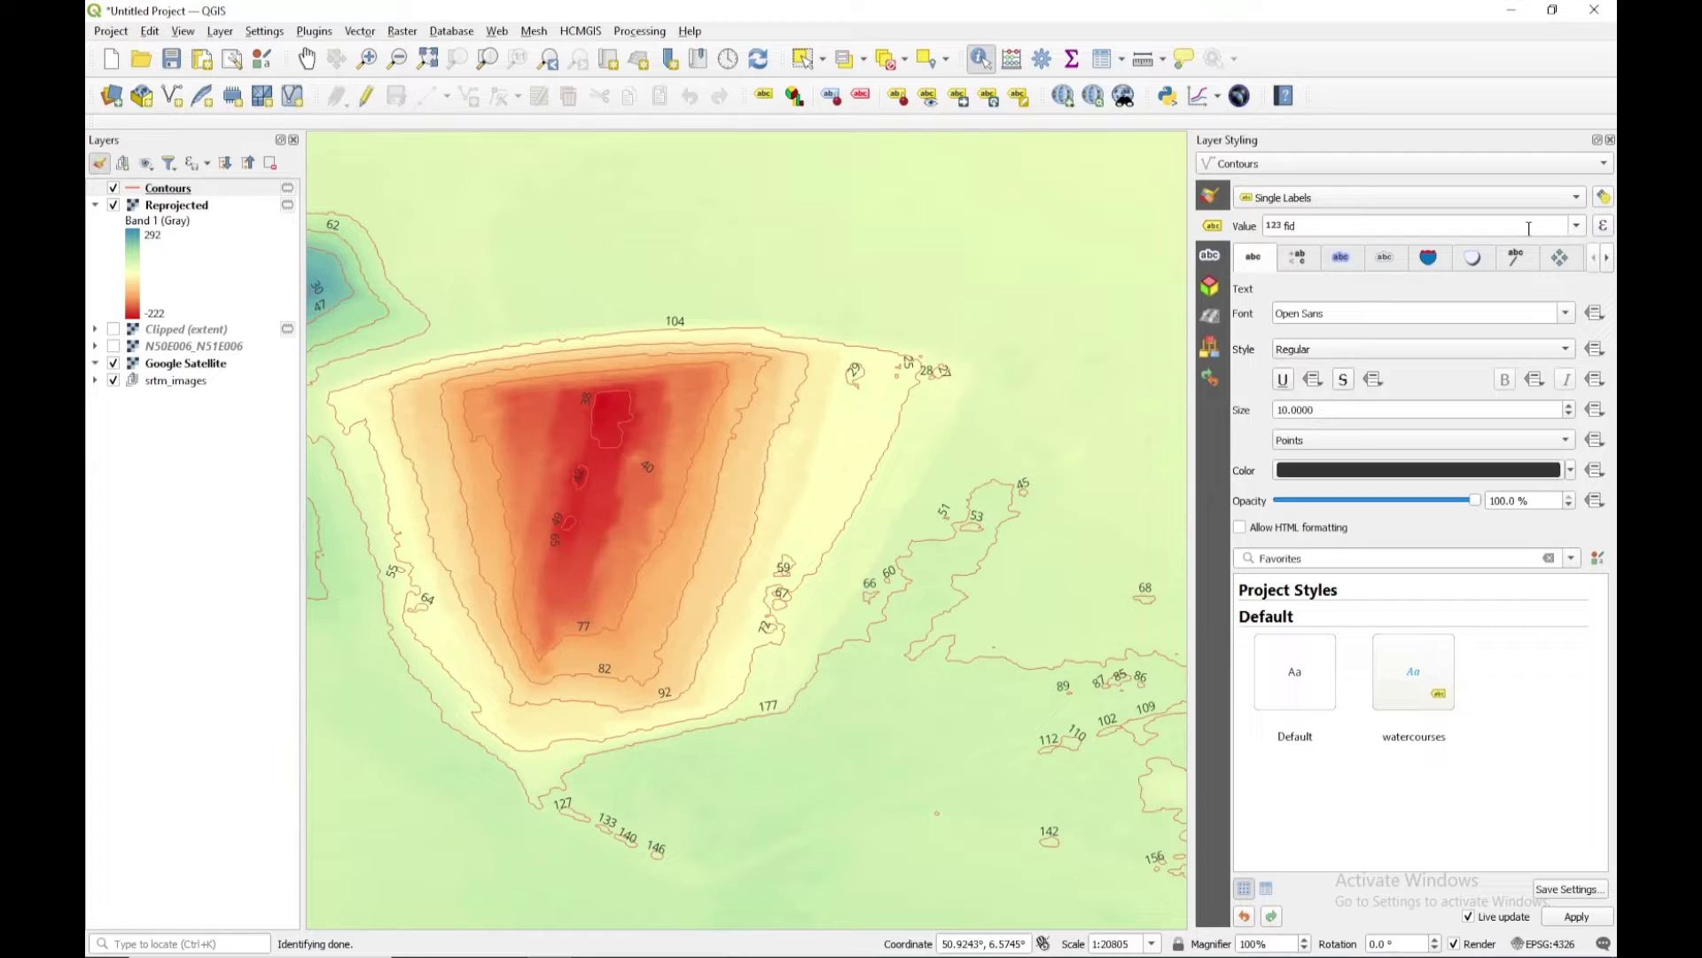
{"action": "left_click", "coordinate": [1356, 200]}
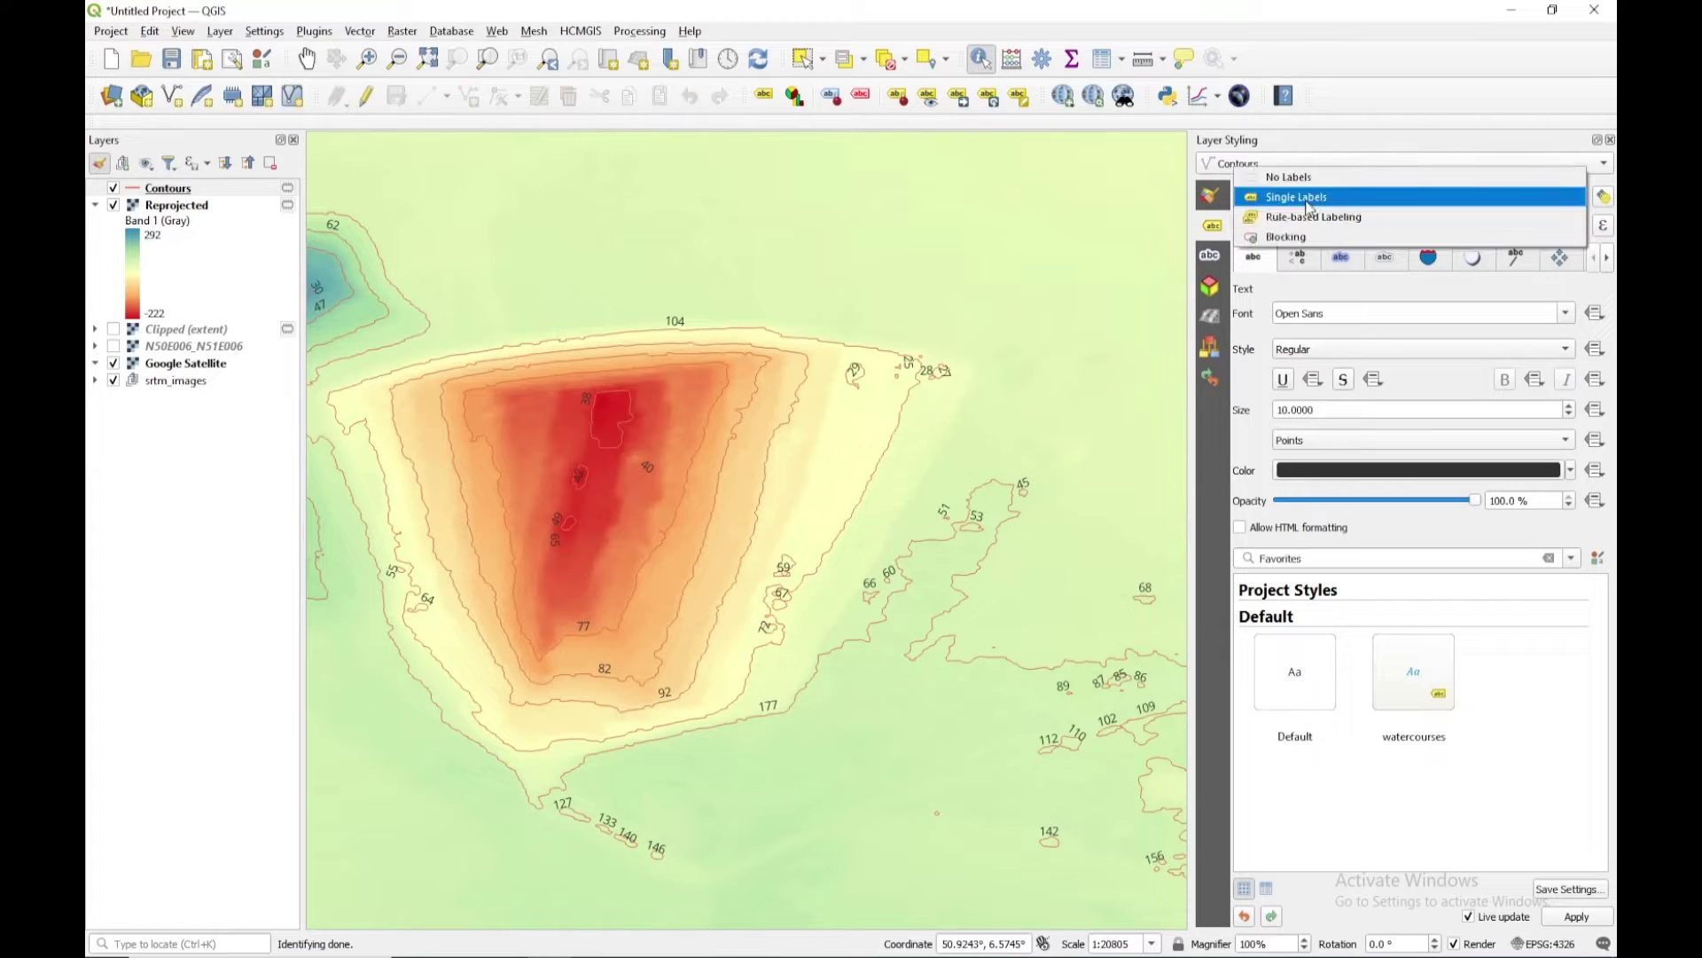
{"action": "left_click", "coordinate": [1309, 200]}
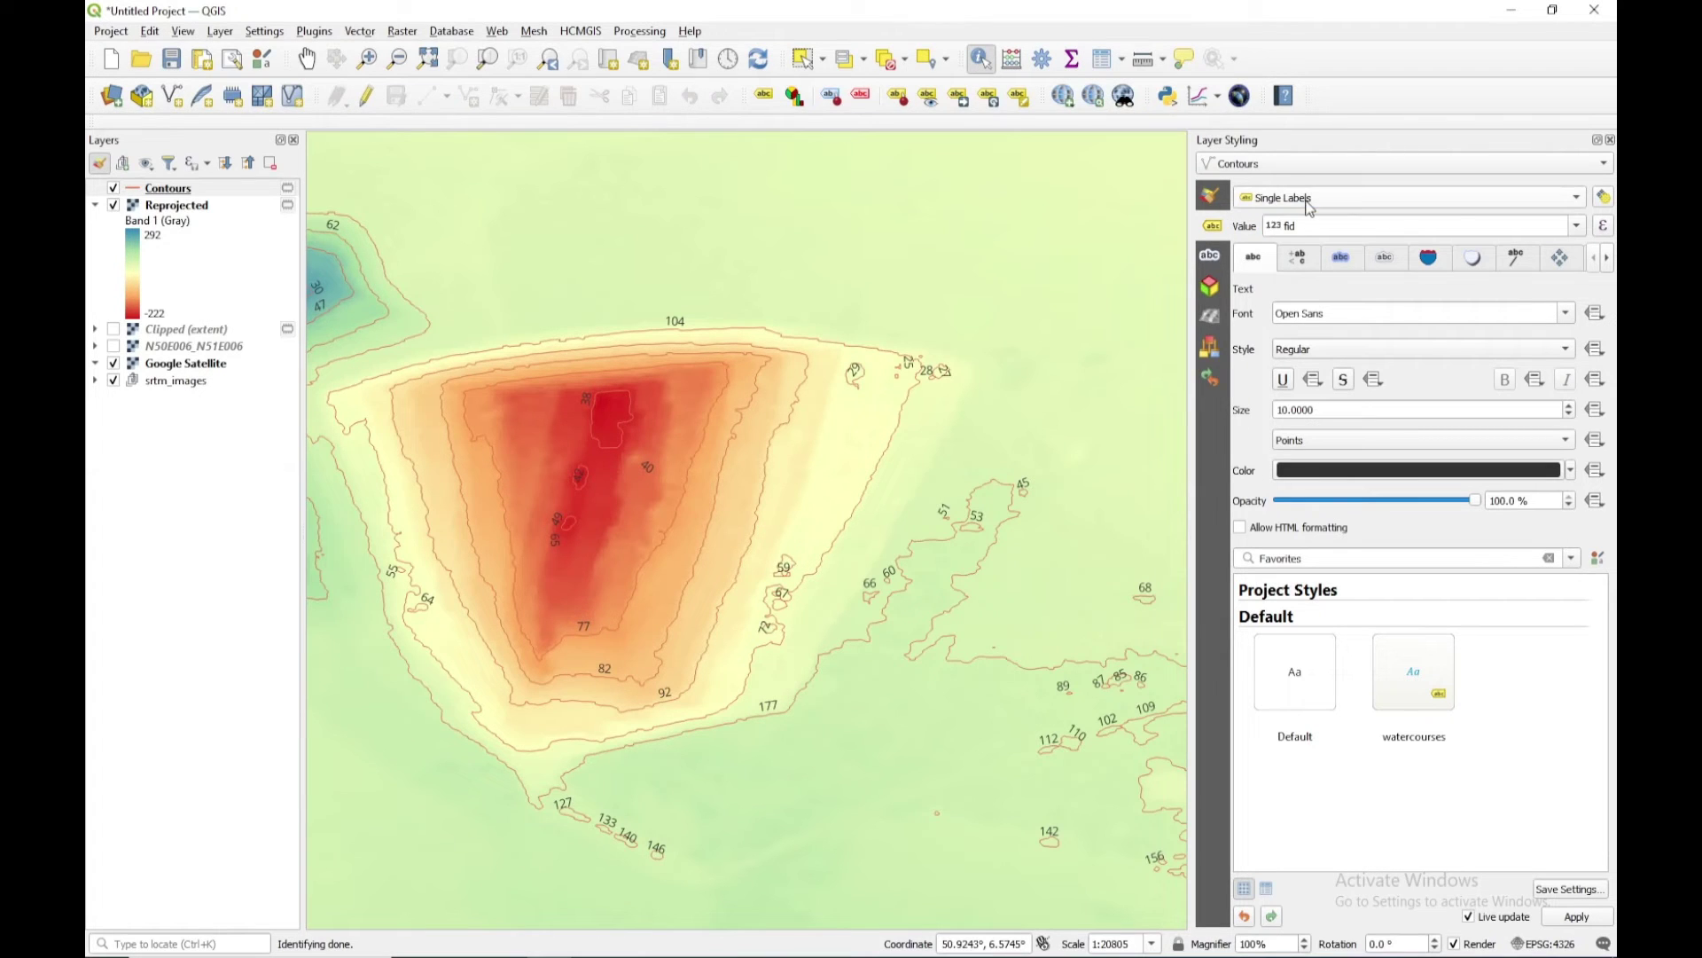
{"action": "left_click", "coordinate": [1579, 226]}
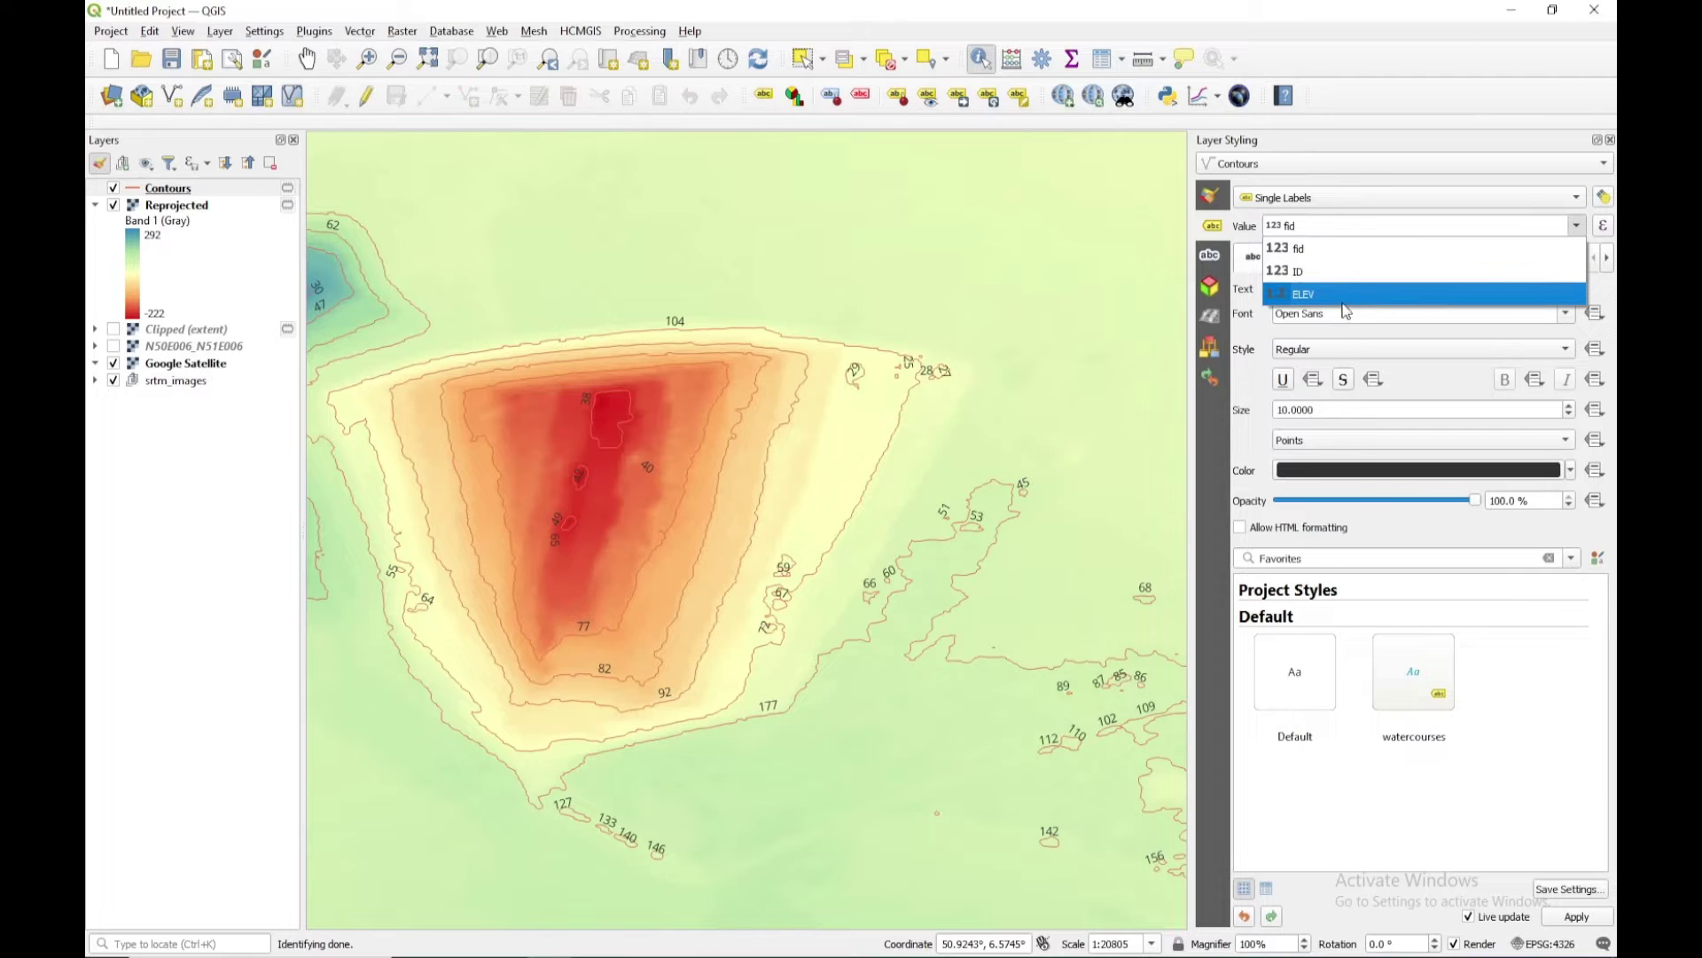
{"action": "left_click", "coordinate": [1330, 295]}
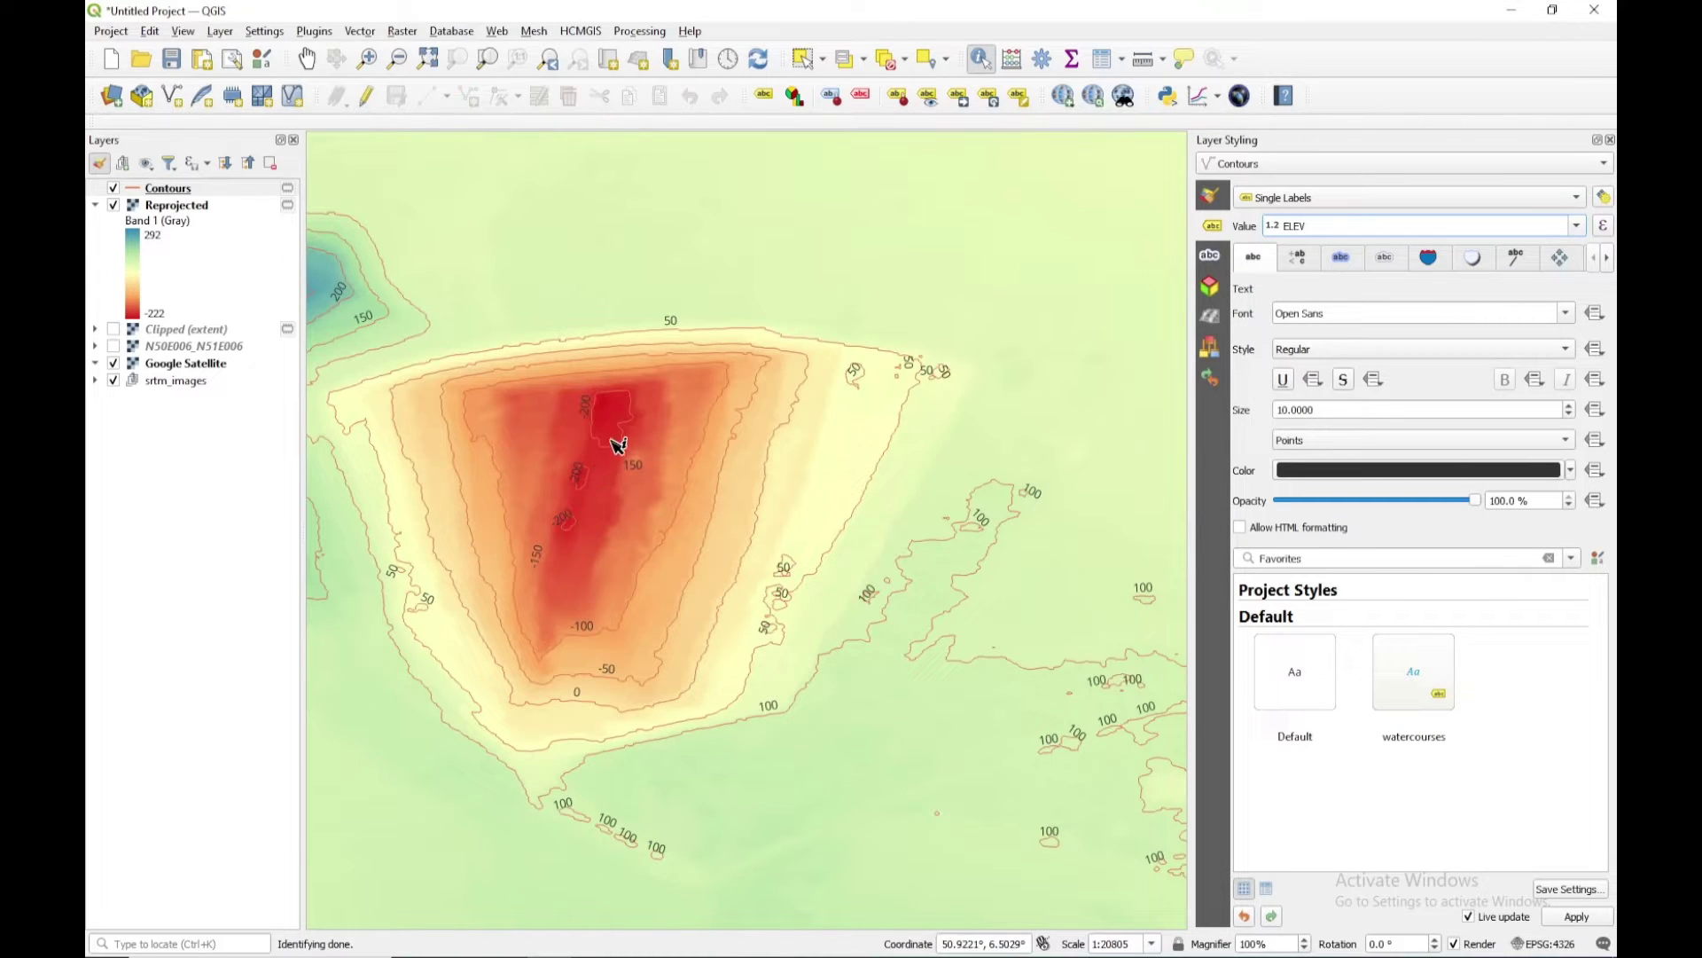
Step: Examine the elevation labels around the pit and identify the attributes of the contour labelled 0
{"action": "scroll", "coordinate": [556, 592], "scroll_direction": "up", "scroll_amount": 1}
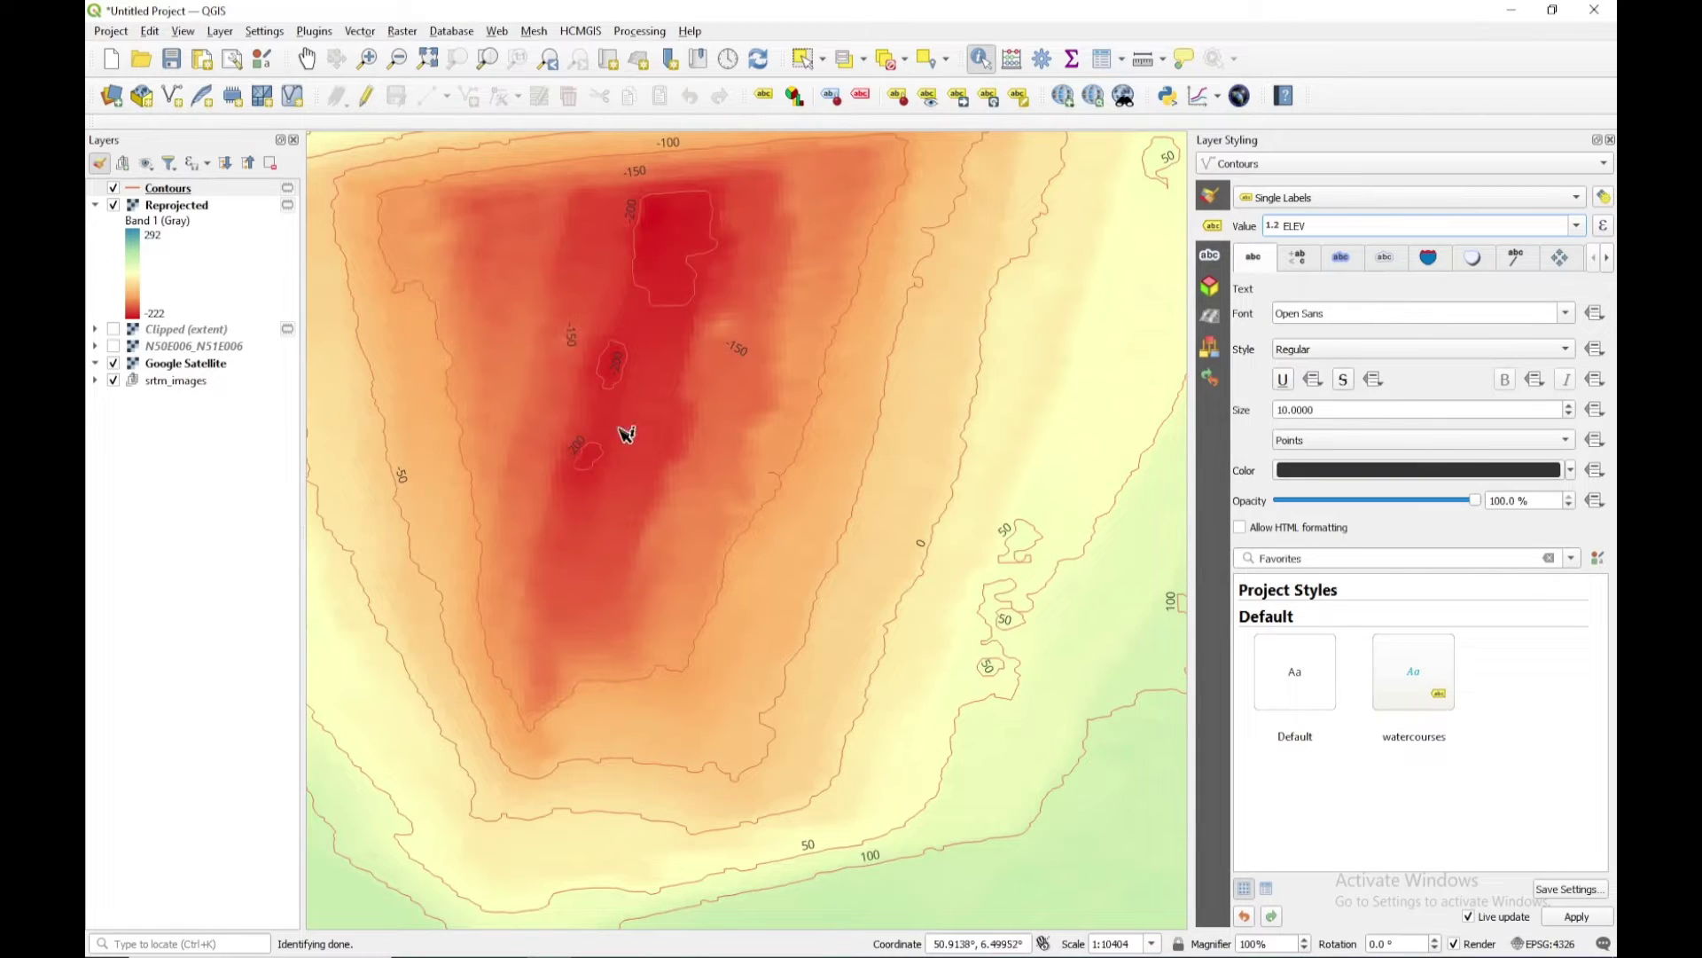
{"action": "scroll", "coordinate": [1028, 585], "scroll_direction": "down", "scroll_amount": 1}
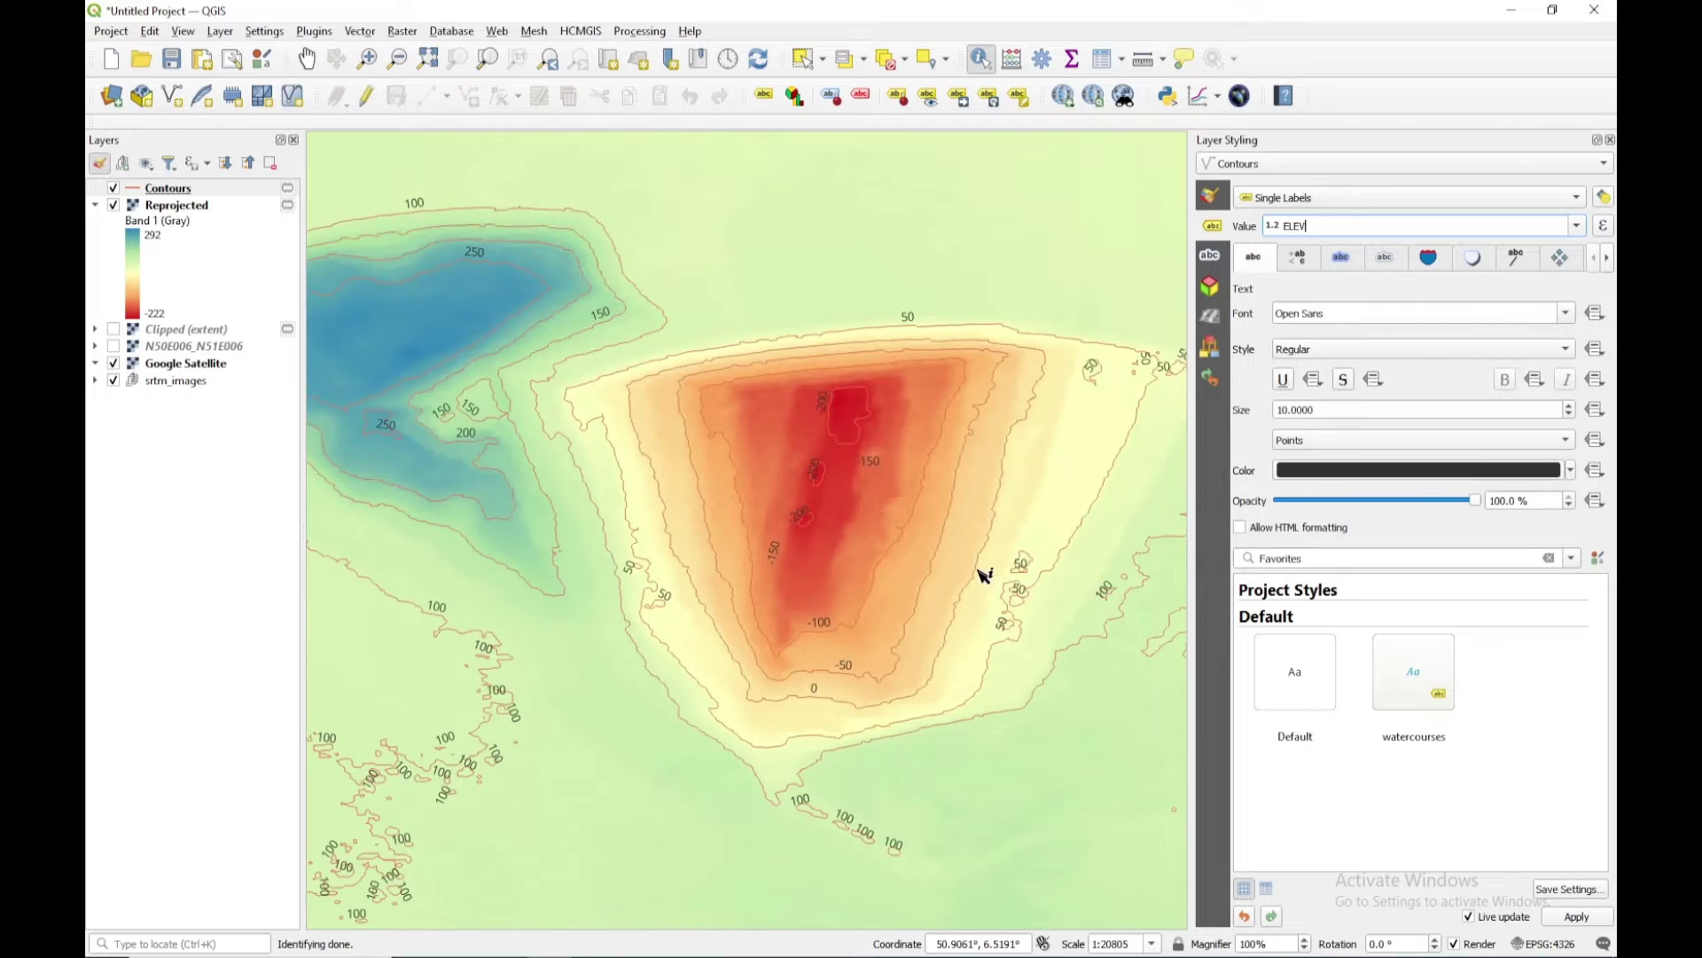
{"action": "scroll", "coordinate": [981, 572], "scroll_direction": "up", "scroll_amount": 1}
{"action": "scroll", "coordinate": [975, 574], "scroll_direction": "down", "scroll_amount": 1}
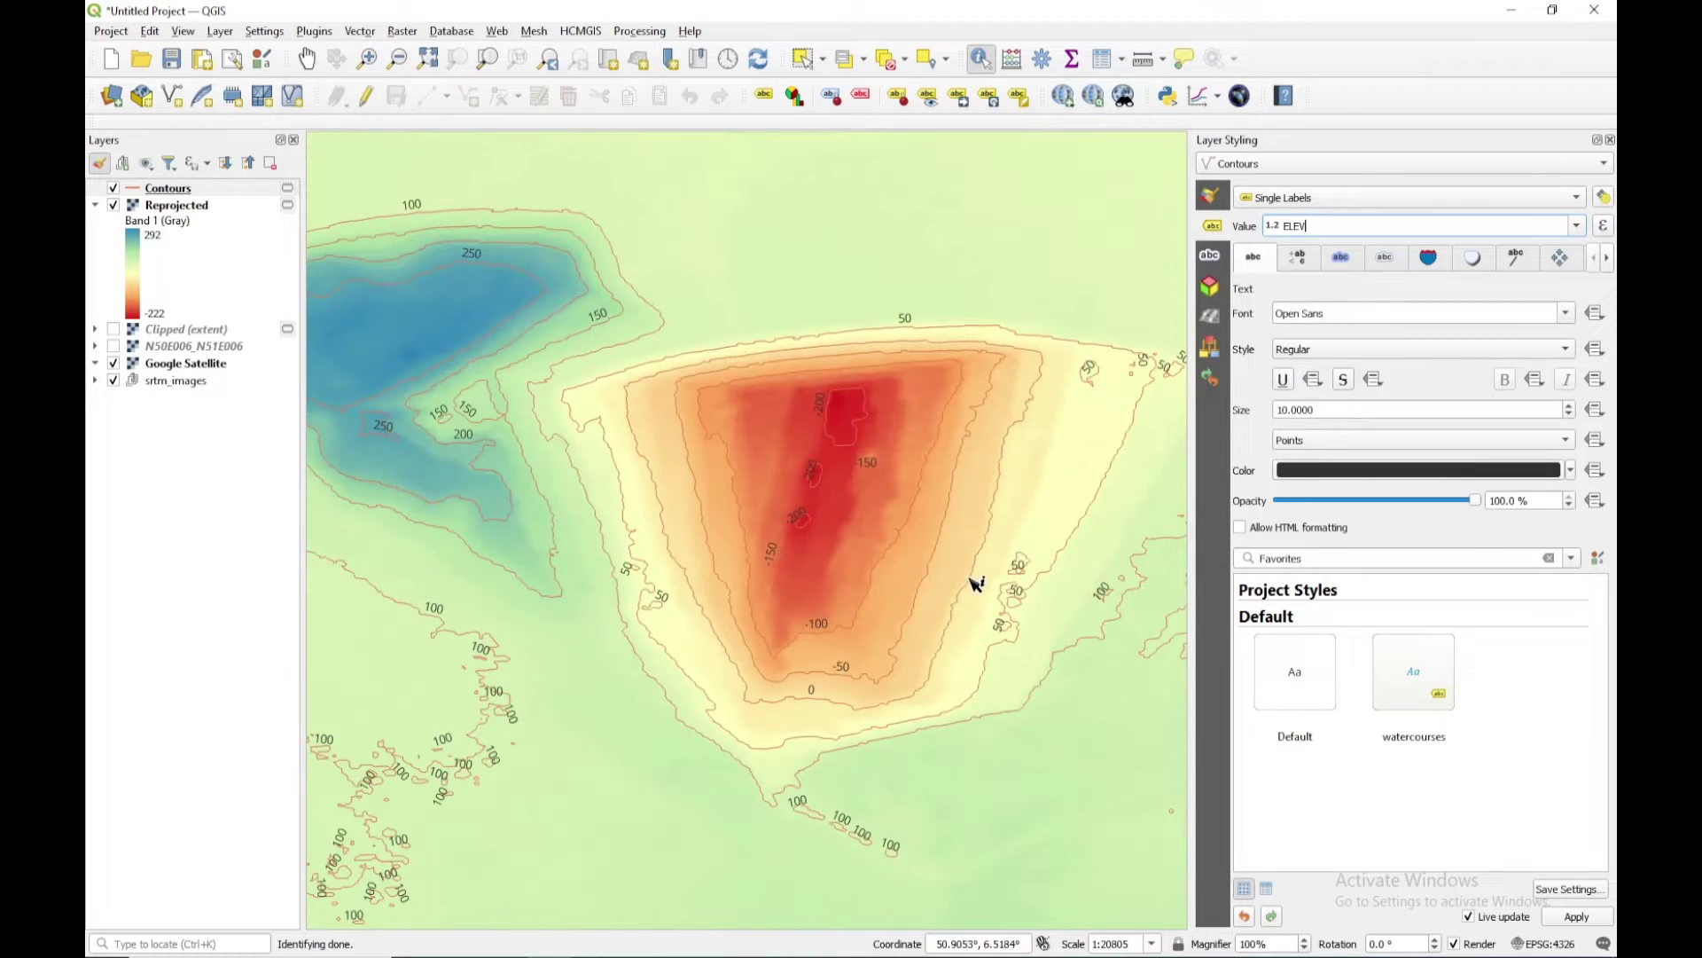
{"action": "scroll", "coordinate": [976, 587], "scroll_direction": "up", "scroll_amount": 1}
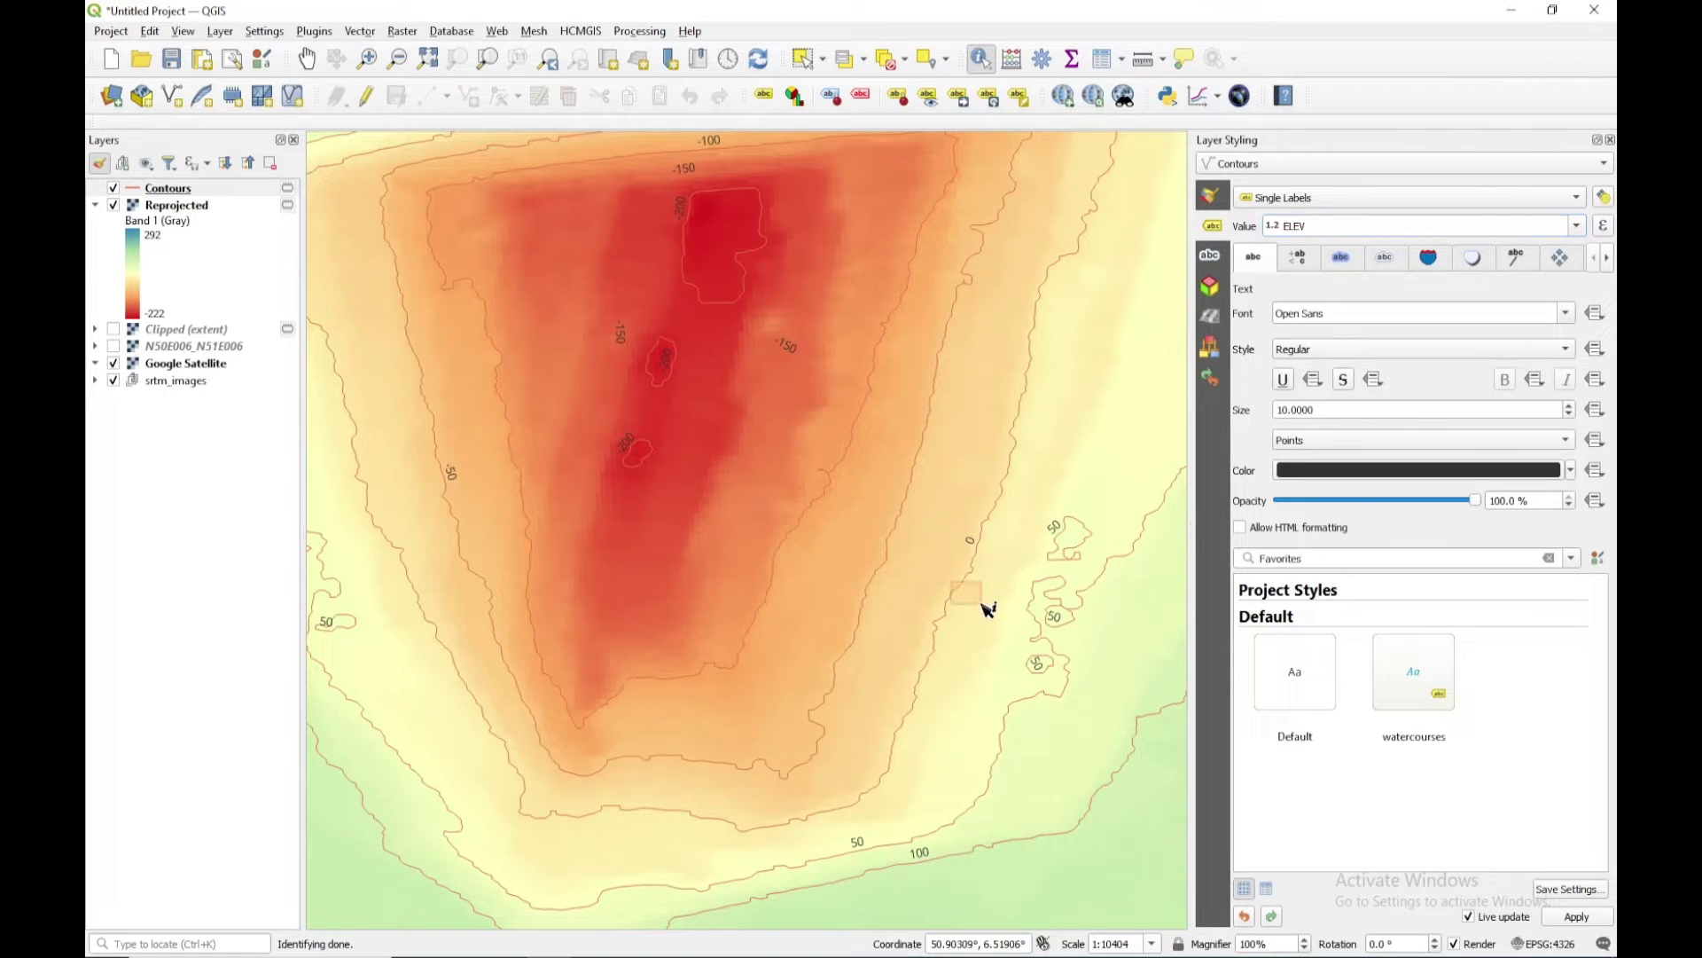
{"action": "left_click", "coordinate": [982, 590]}
{"action": "scroll", "coordinate": [981, 546], "scroll_direction": "down", "scroll_amount": 1}
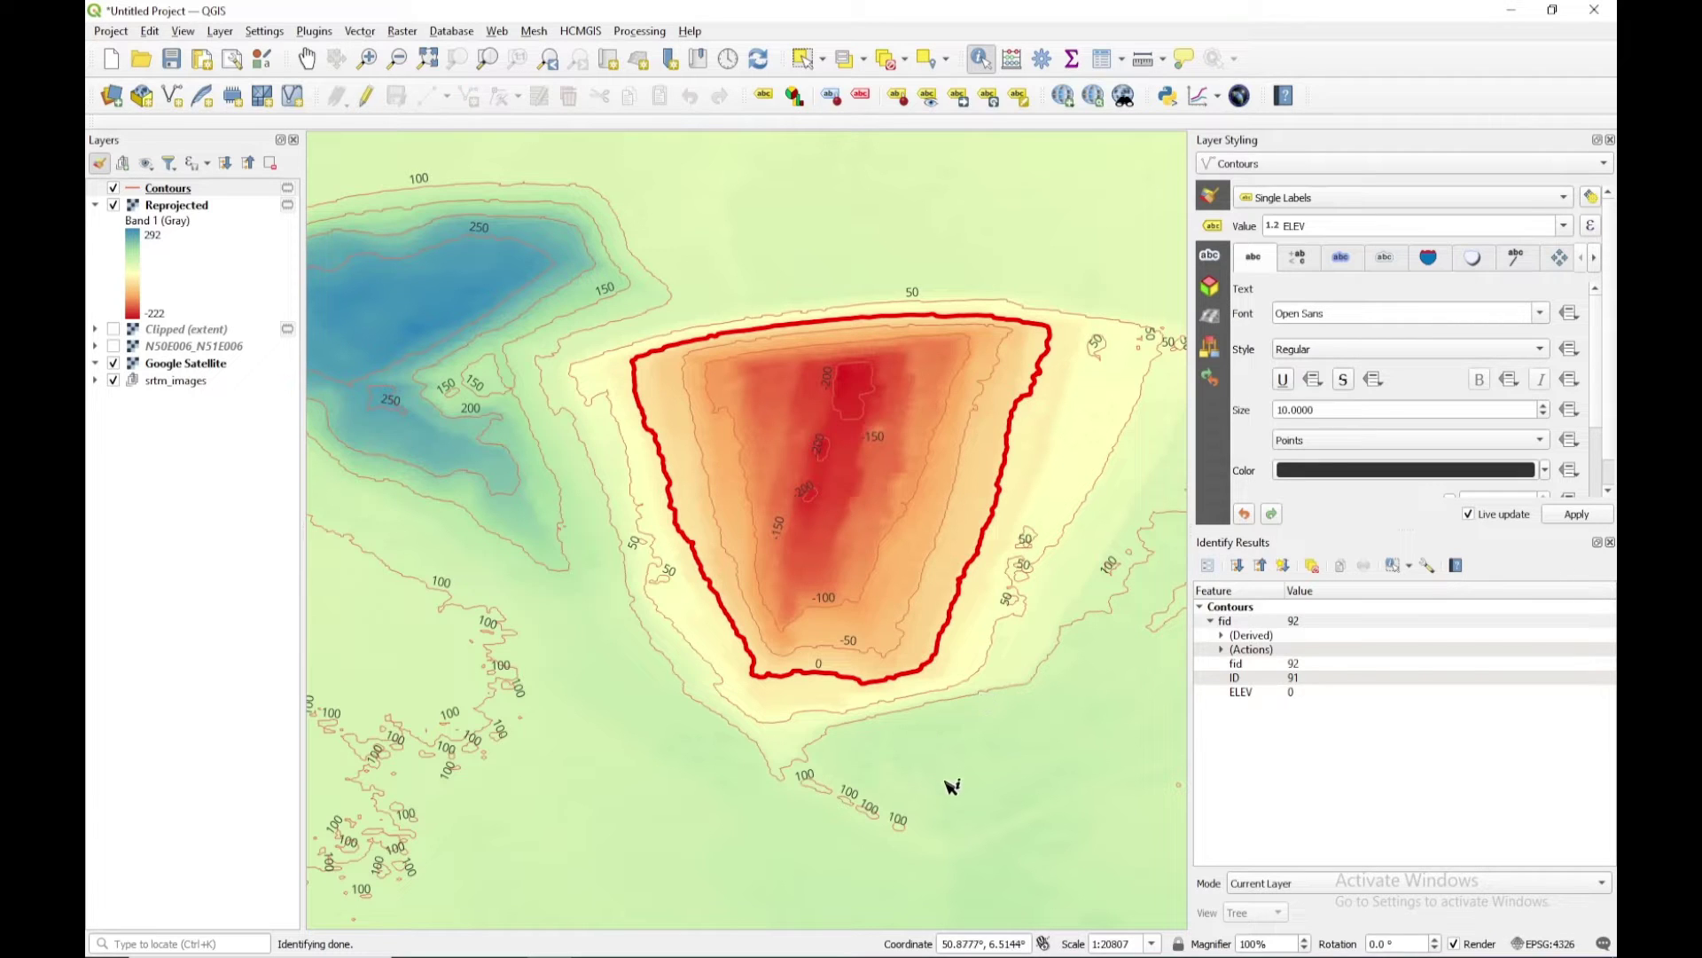
{"action": "left_click", "coordinate": [1079, 303]}
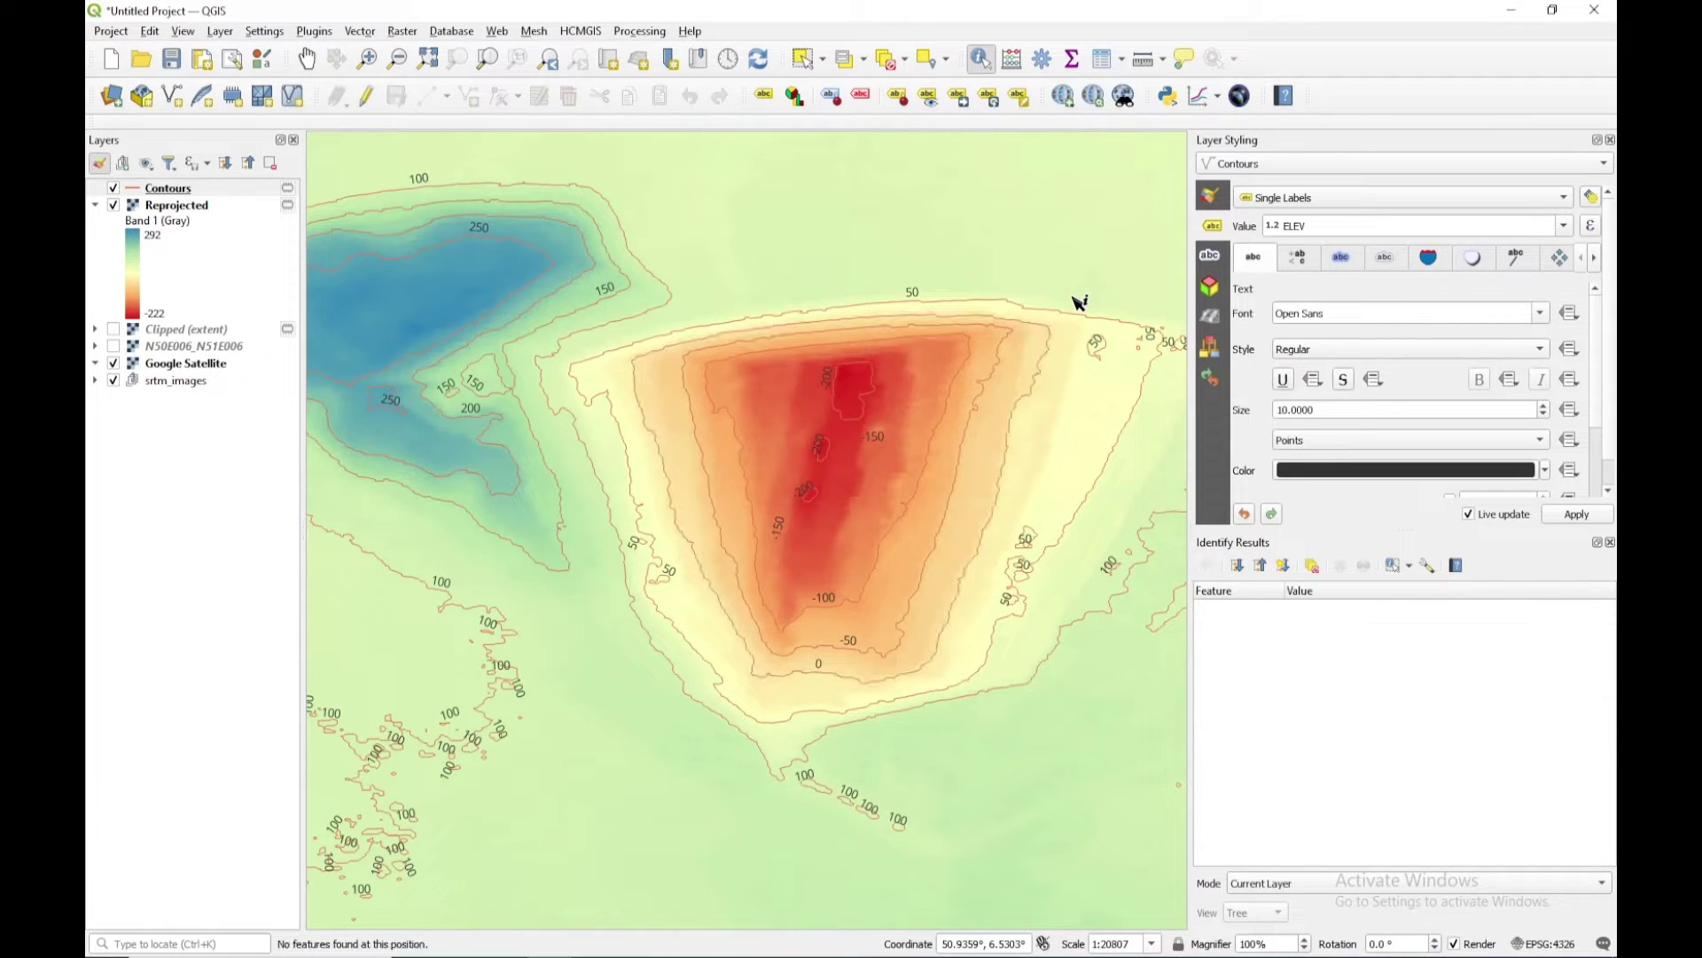
Step: Close Layer Styling, search the Processing Toolbox for "volume" and open the Raster surface volume tool
{"action": "left_click", "coordinate": [640, 31]}
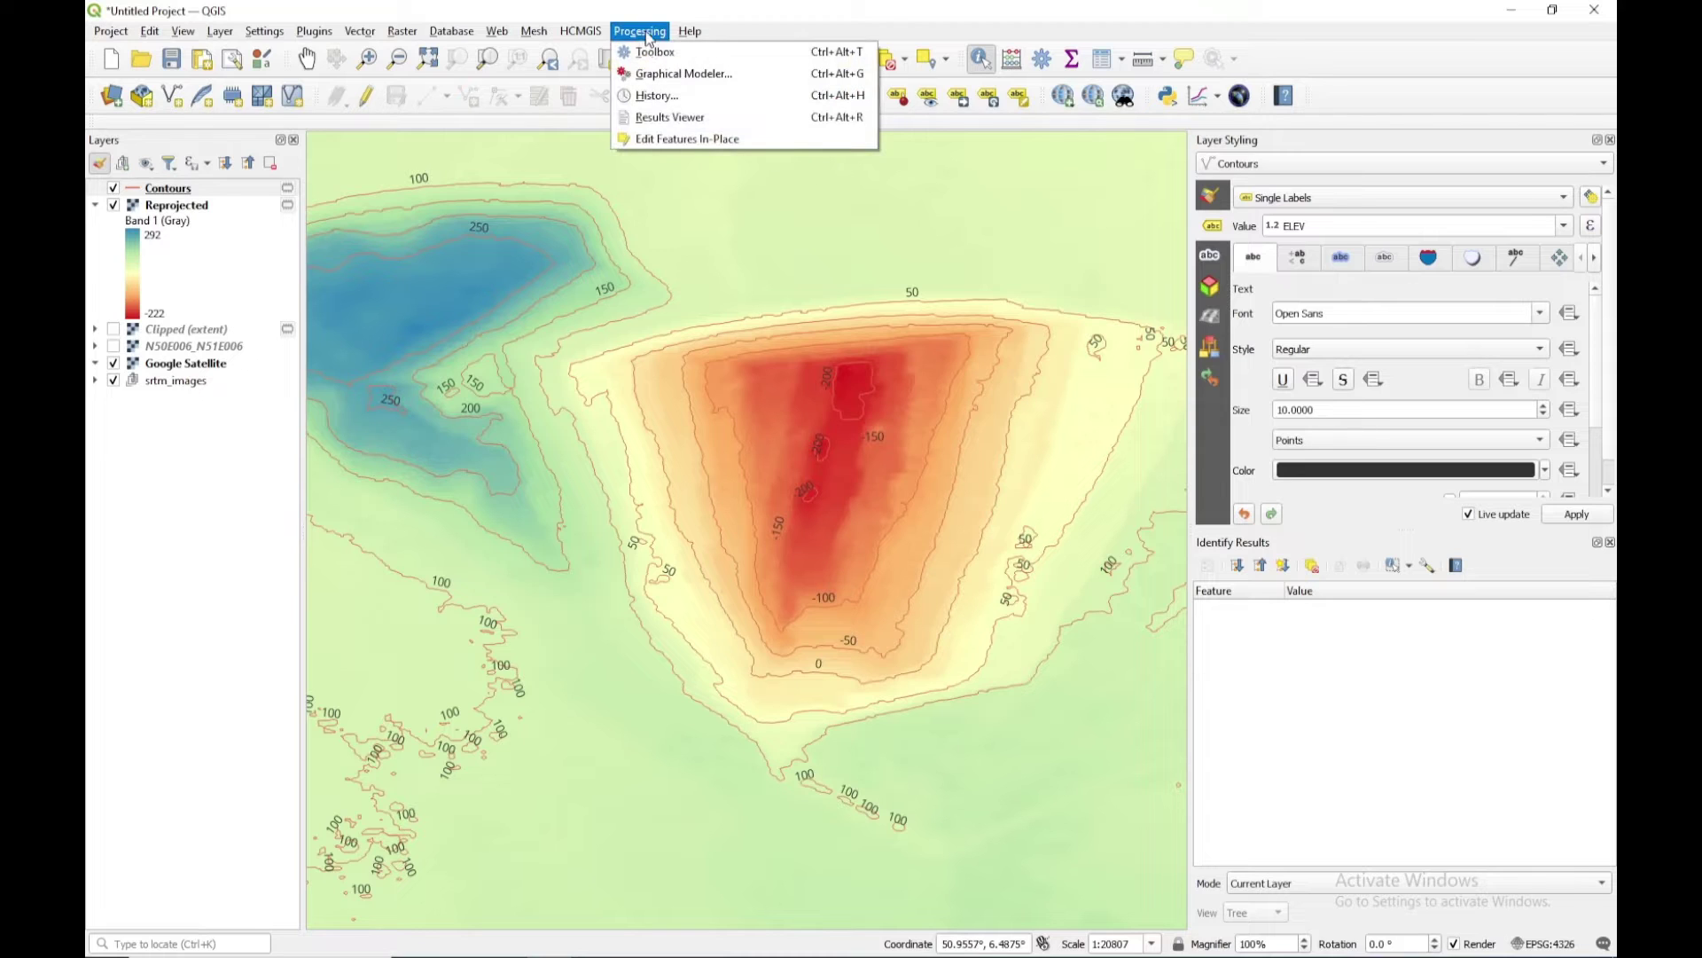
{"action": "left_click", "coordinate": [653, 50]}
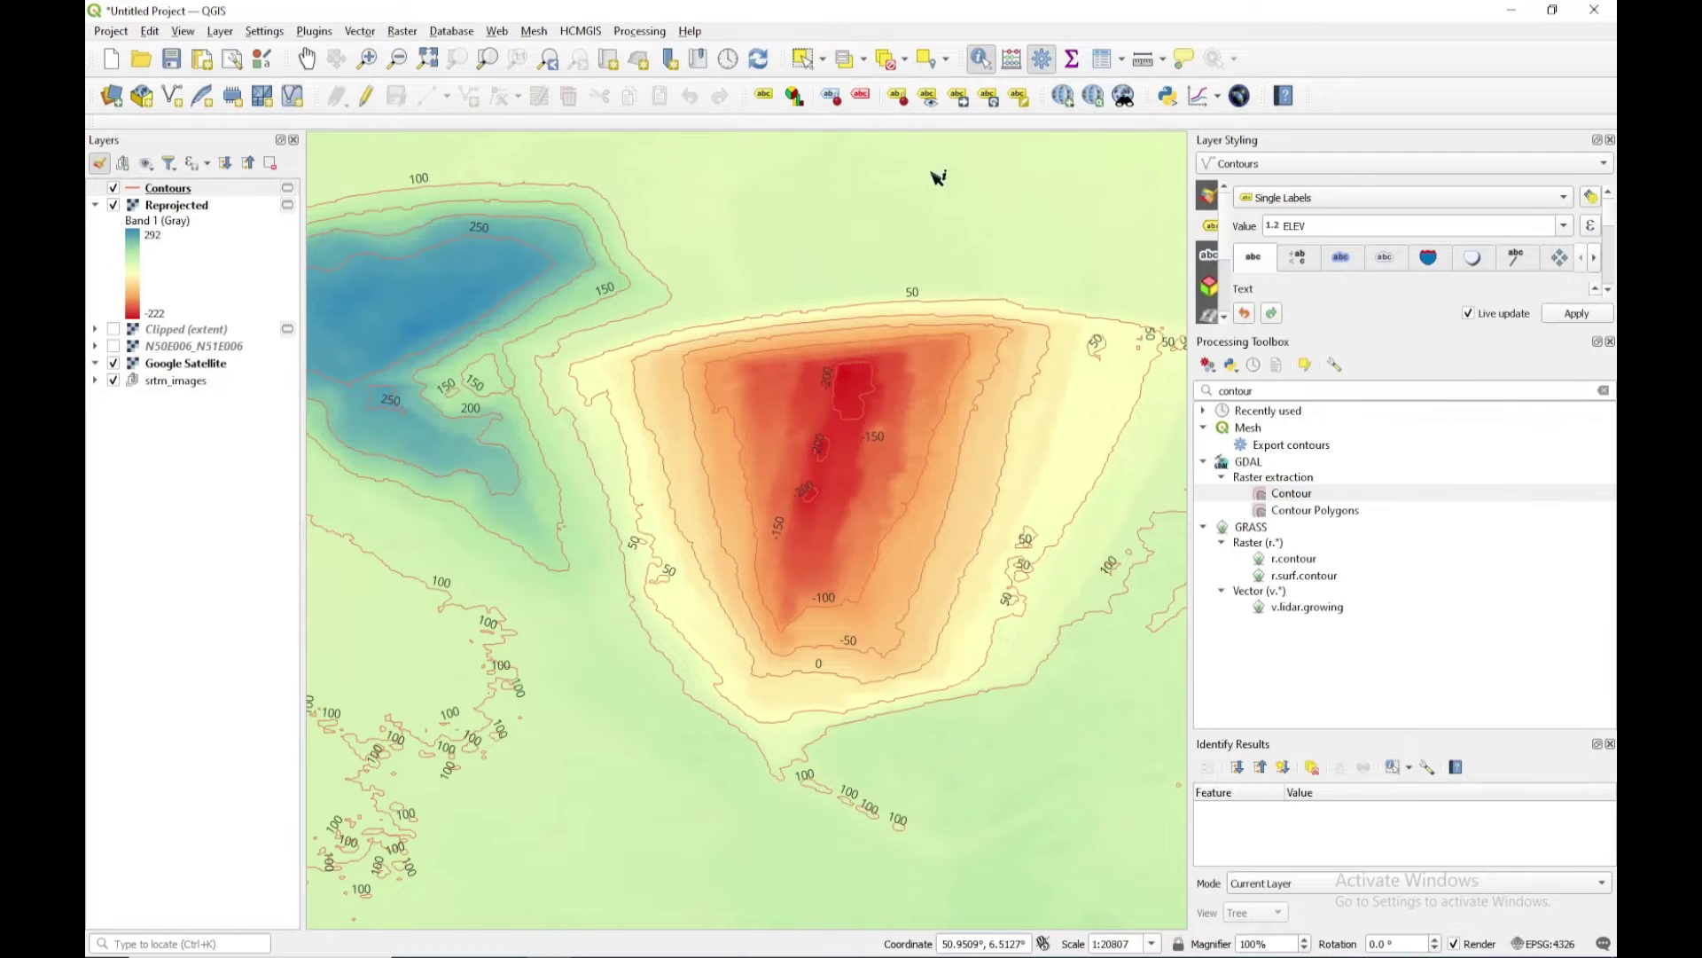
{"action": "left_click", "coordinate": [1611, 140]}
{"action": "double_click", "coordinate": [1289, 187]}
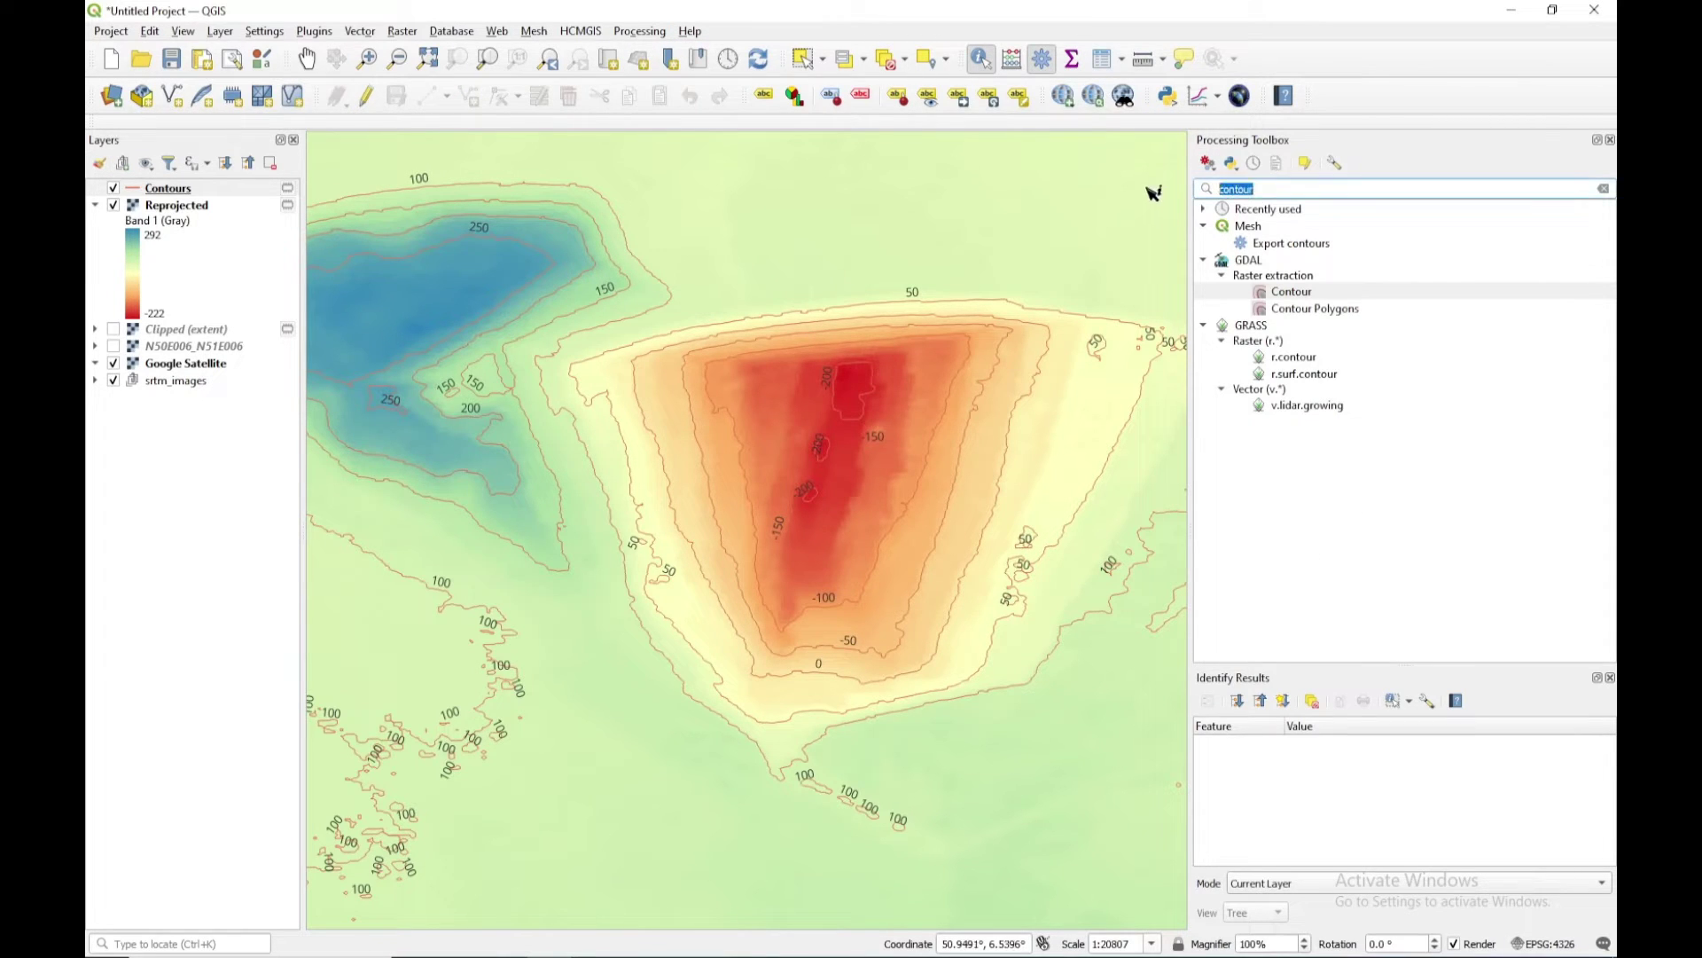
{"action": "key", "text": "BackSpace"}
{"action": "type", "text": "volume"}
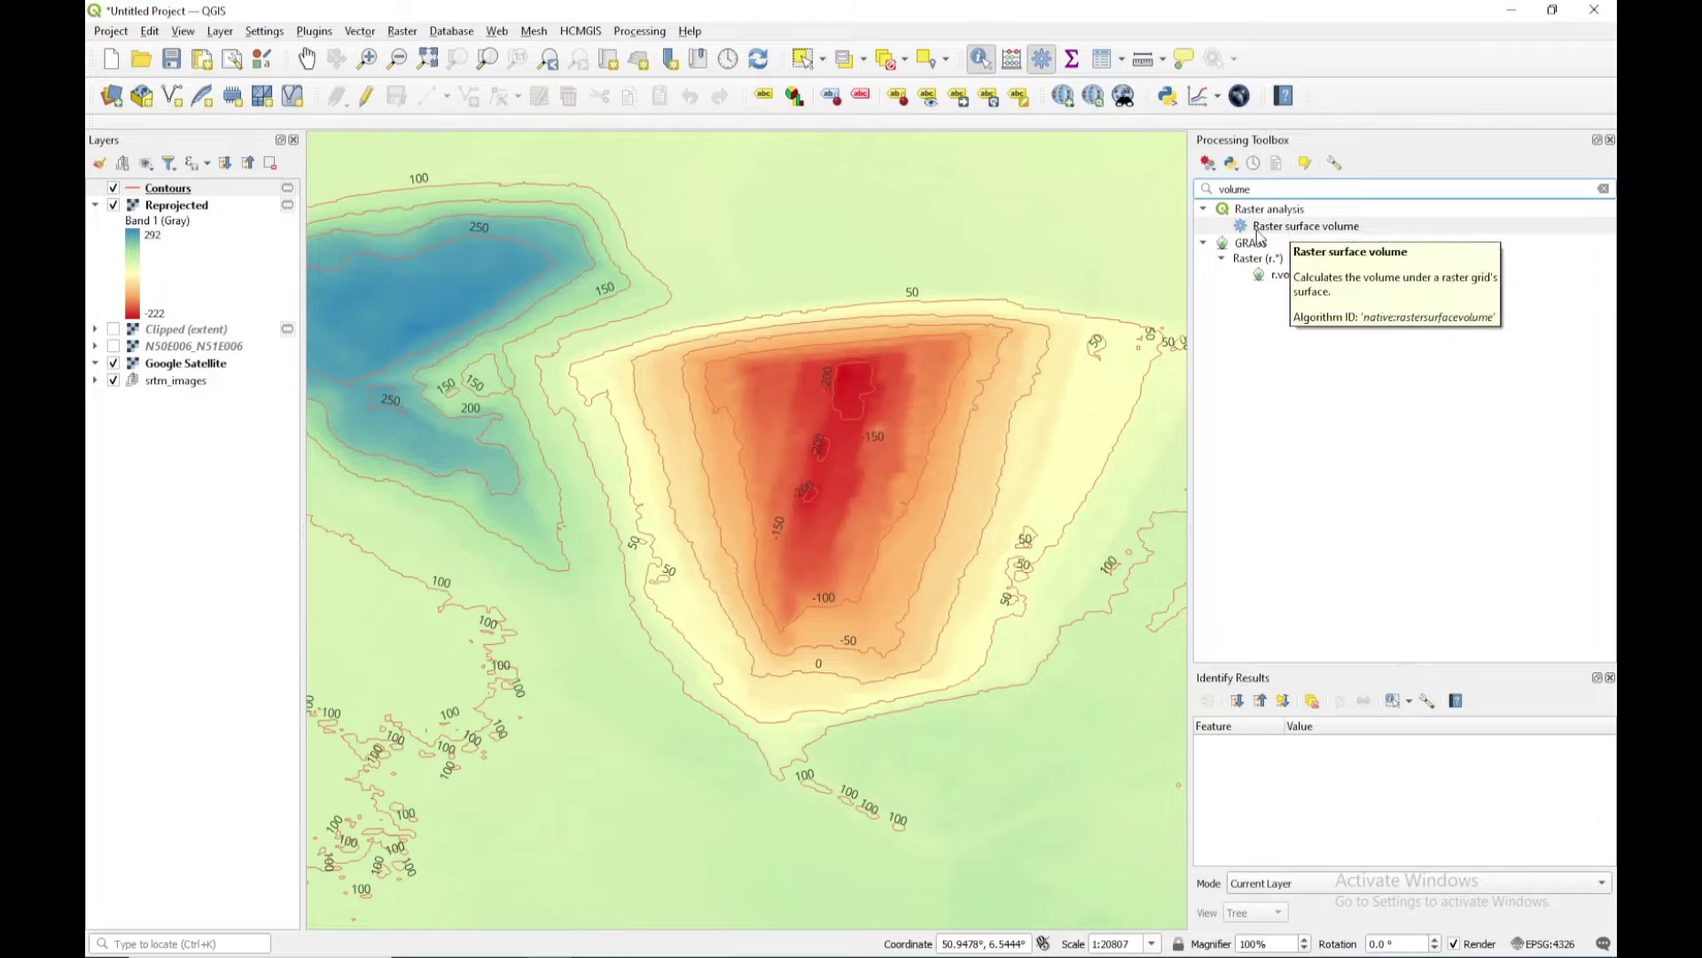
{"action": "double_click", "coordinate": [1300, 227]}
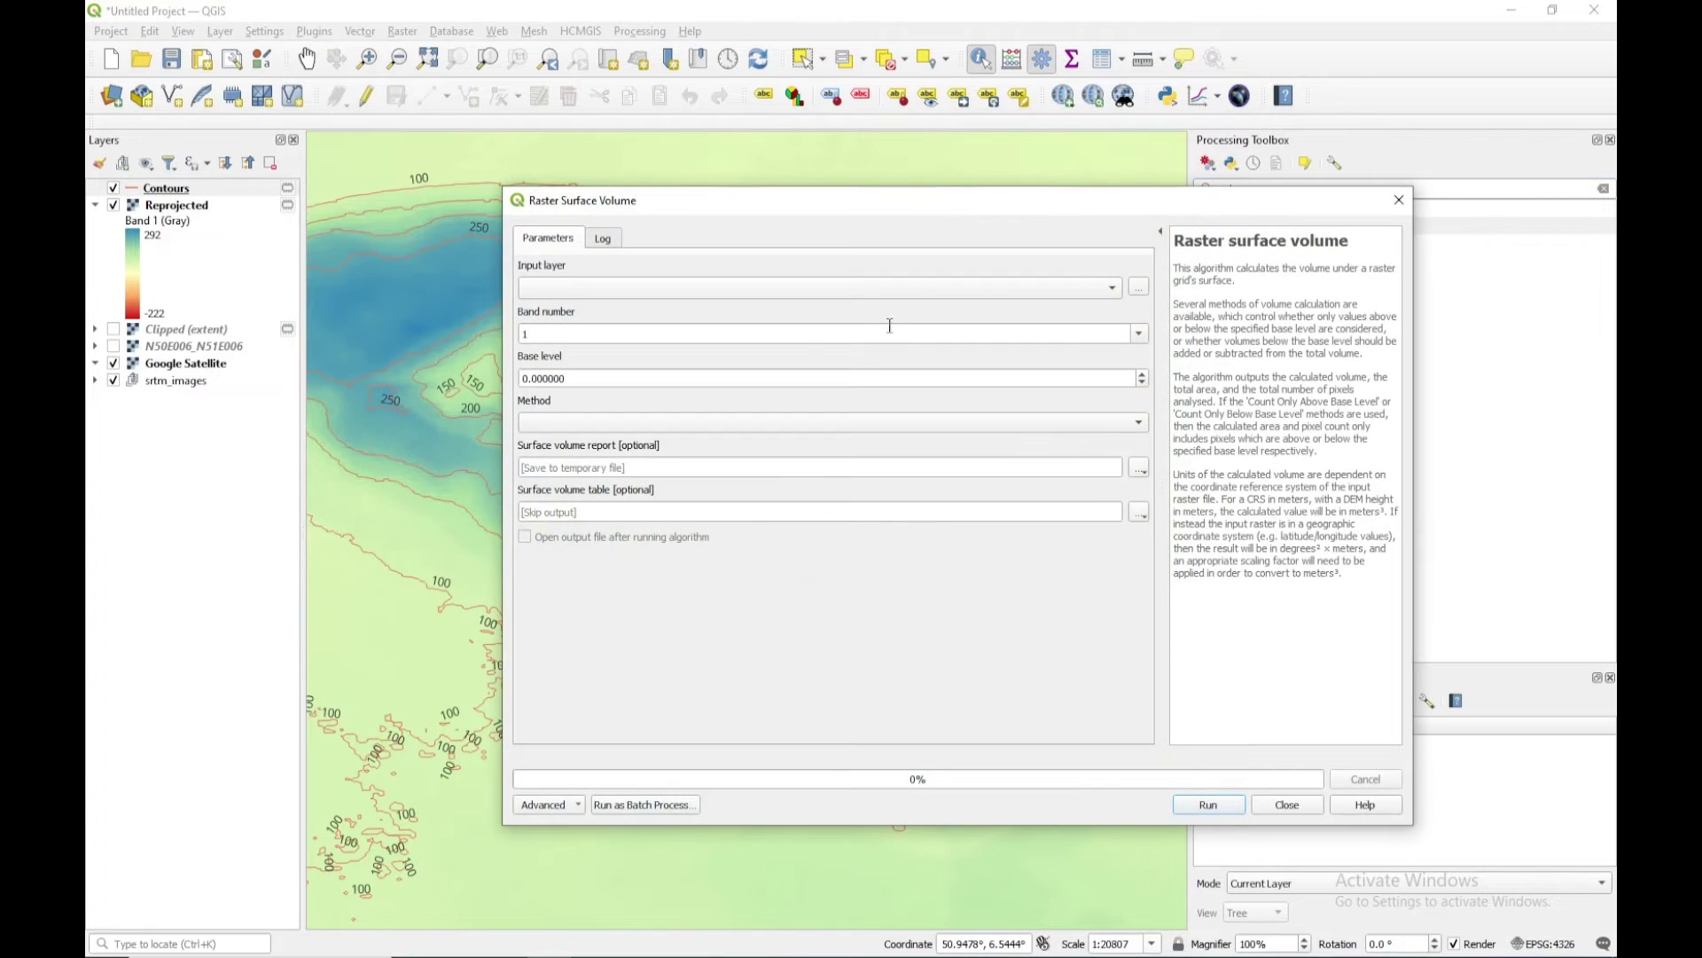
Step: Choose the Reprojected [EPSG:32632] raster as the volume tool's input layer, with a base level of 0
{"action": "left_click", "coordinate": [558, 293]}
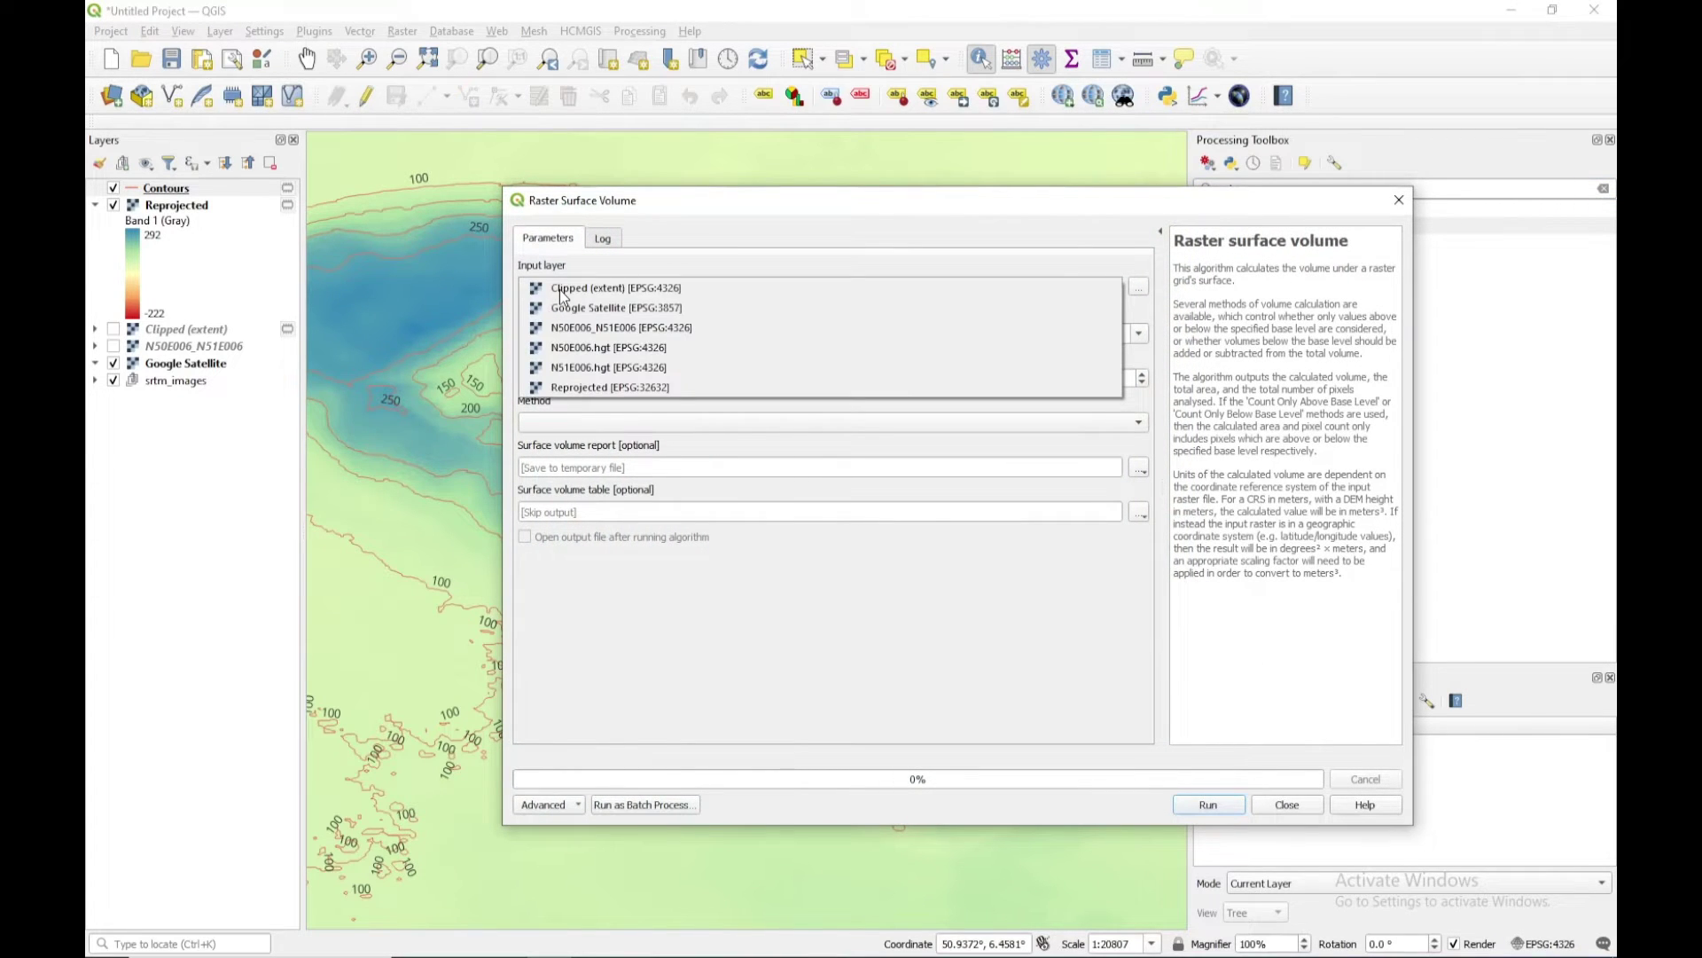
{"action": "left_click", "coordinate": [591, 390]}
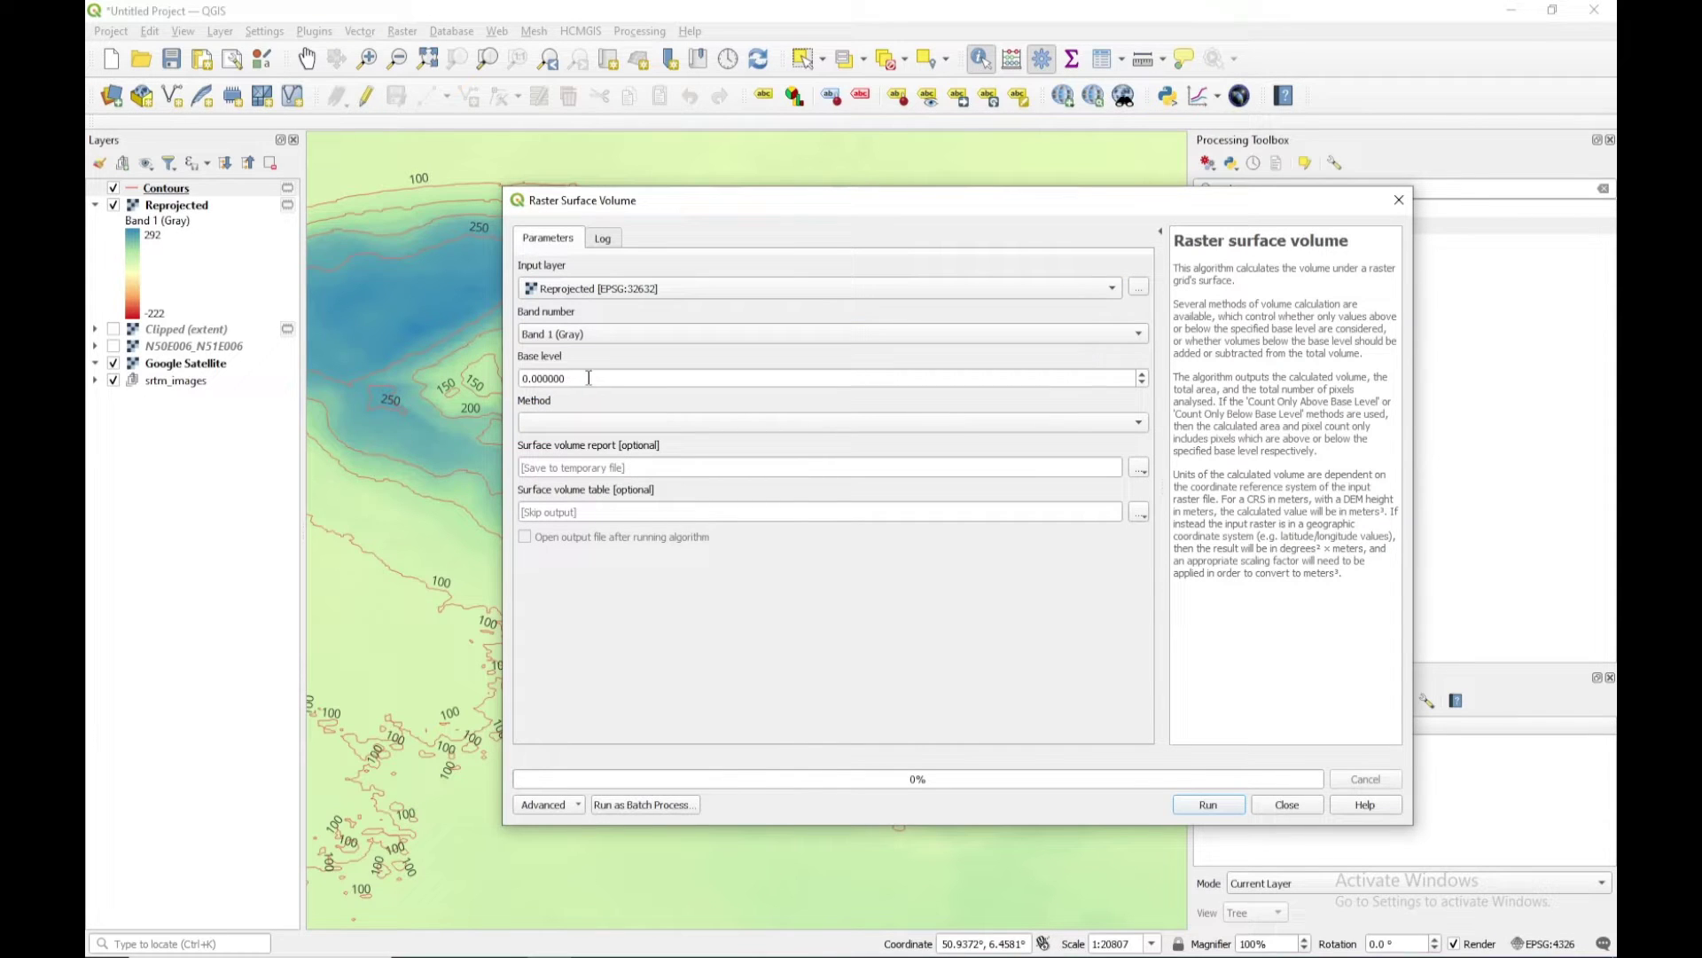
{"action": "left_click_drag", "start_coordinate": [589, 377], "coordinate": [515, 378]}
{"action": "left_click_drag", "start_coordinate": [658, 206], "coordinate": [835, 216]}
{"action": "left_click", "coordinate": [759, 396]}
{"action": "left_click_drag", "start_coordinate": [756, 390], "coordinate": [637, 390]}
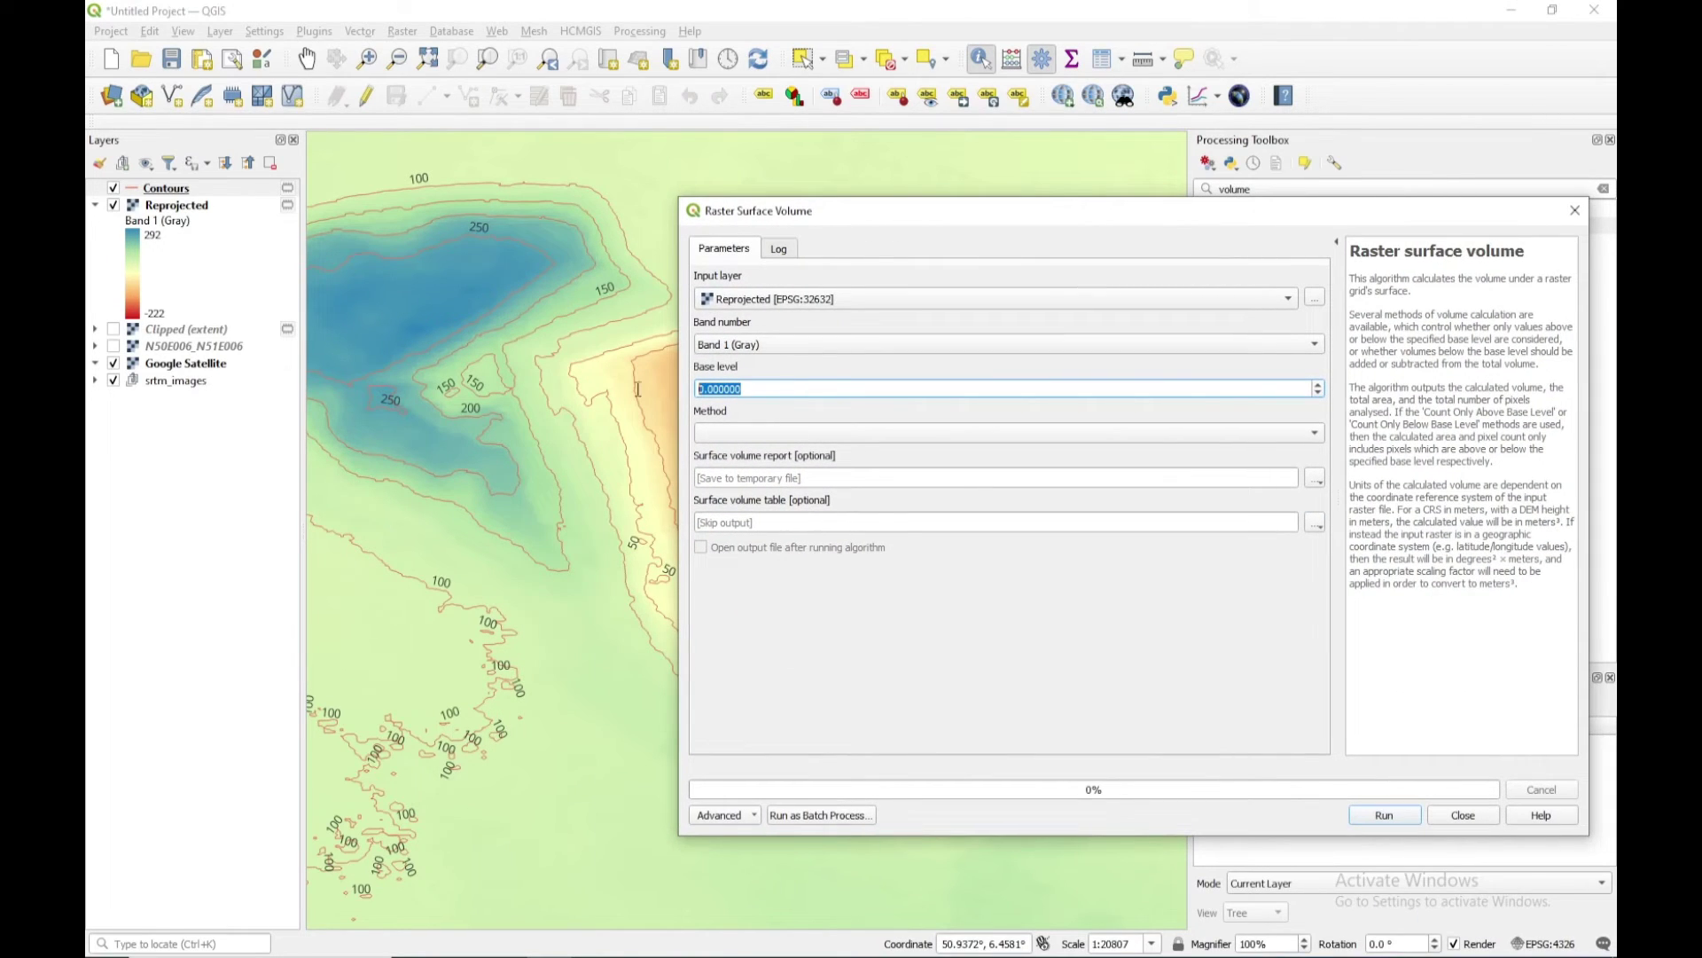
{"action": "left_click_drag", "start_coordinate": [906, 210], "coordinate": [1123, 292]}
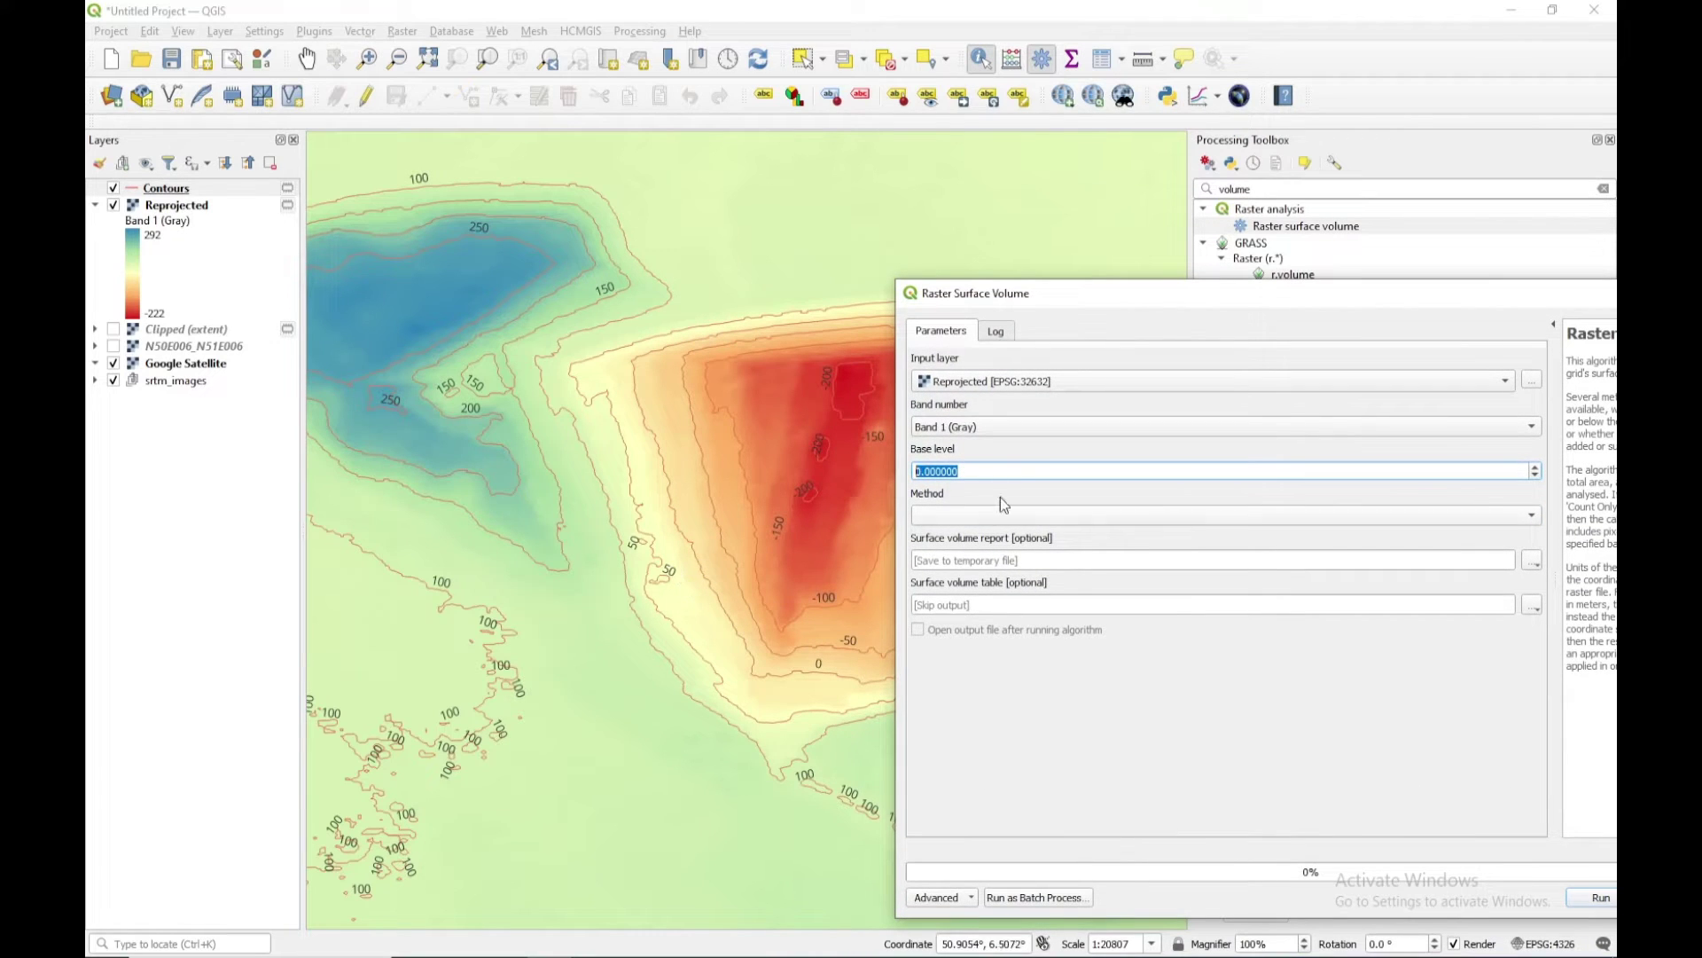
{"action": "type", "text": "5"}
{"action": "left_click_drag", "start_coordinate": [1031, 318], "coordinate": [570, 225]}
Step: Set the method to Count Only Below Base Level and run the surface volume calculation
{"action": "left_click", "coordinate": [544, 424]}
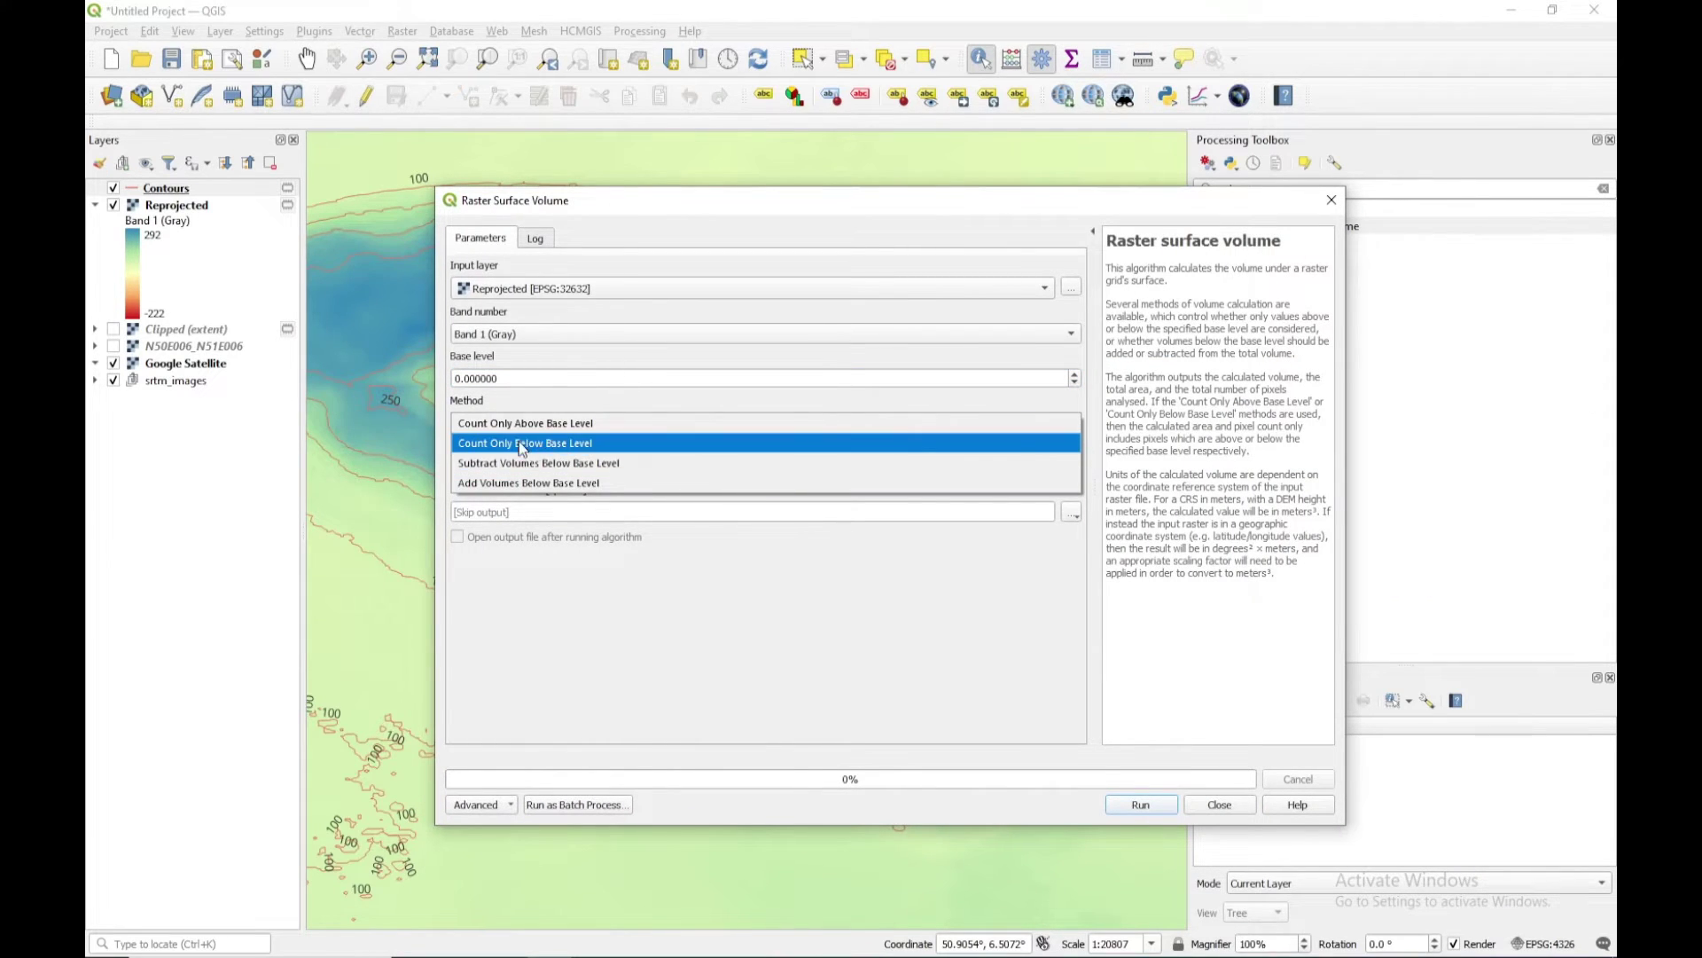
{"action": "left_click", "coordinate": [525, 443]}
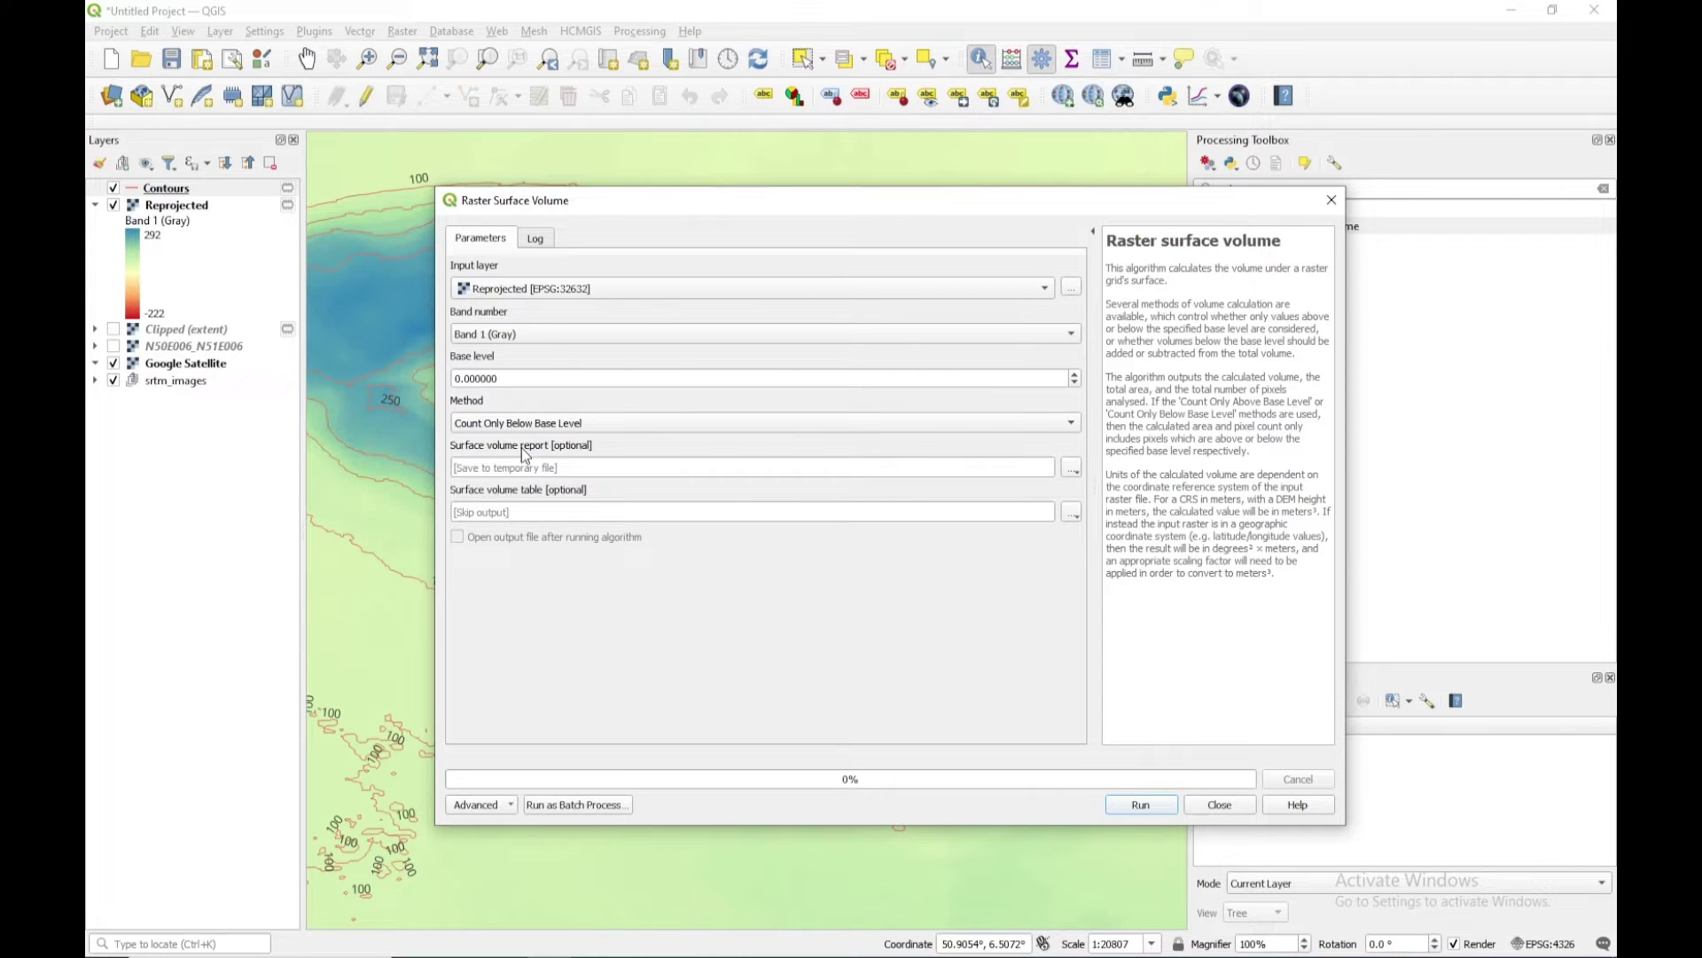
{"action": "left_click_drag", "start_coordinate": [656, 209], "coordinate": [905, 252]}
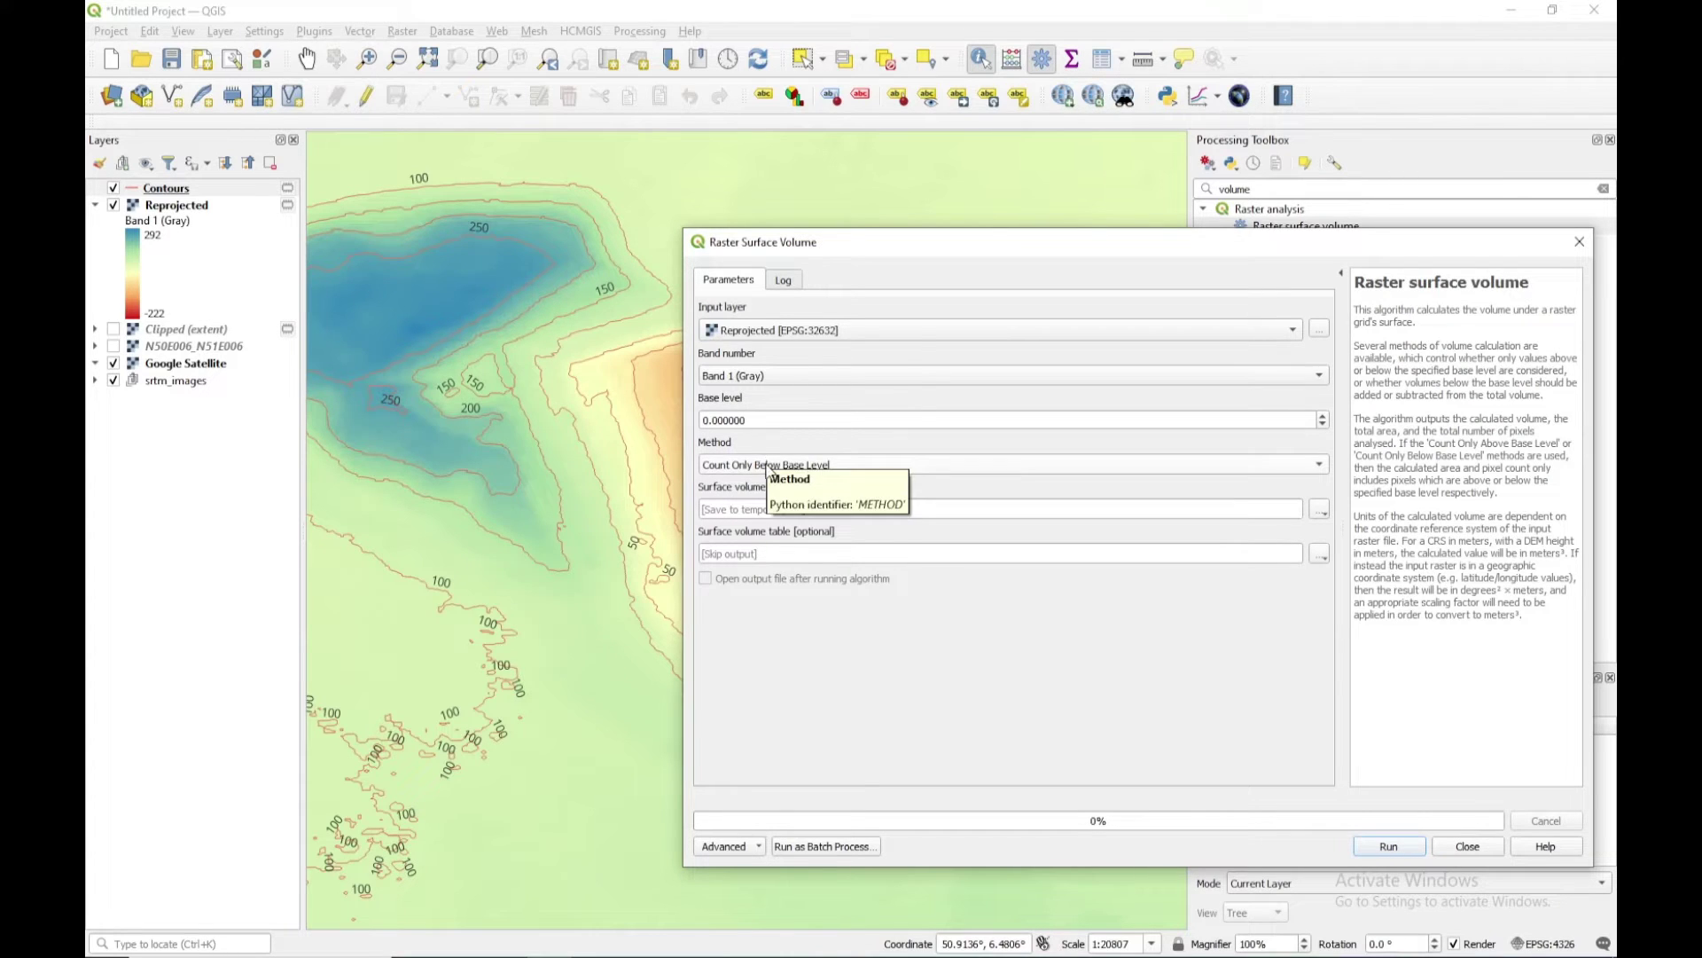
{"action": "left_click", "coordinate": [768, 467]}
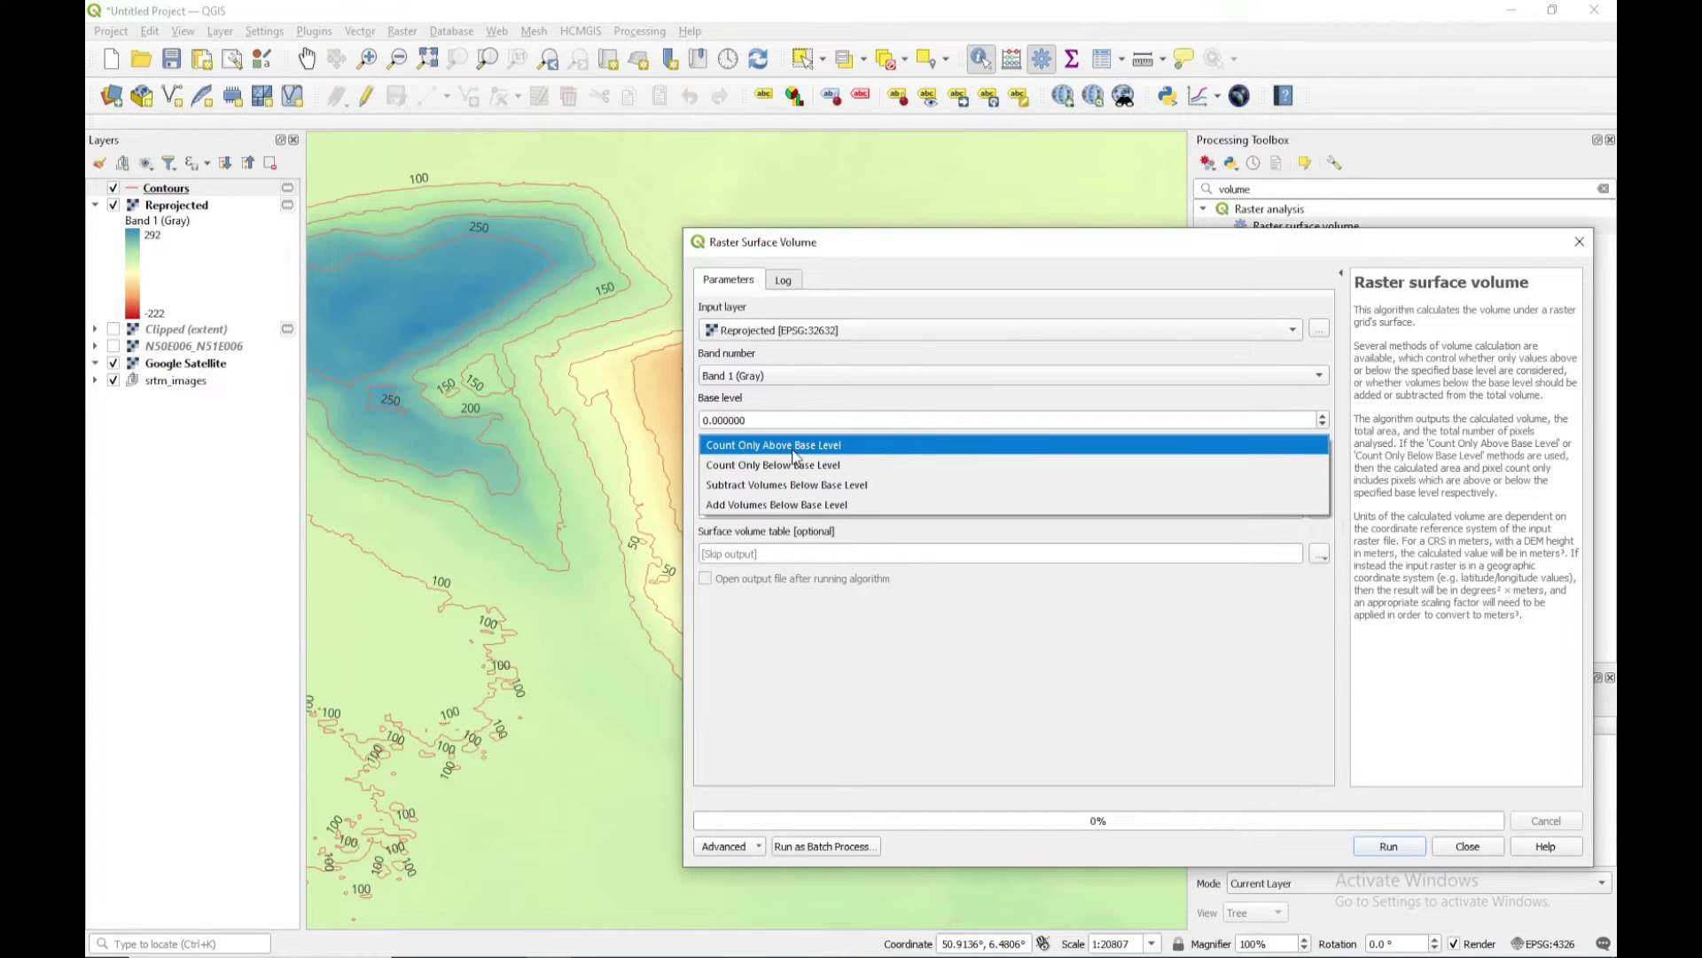
{"action": "left_click", "coordinate": [753, 470]}
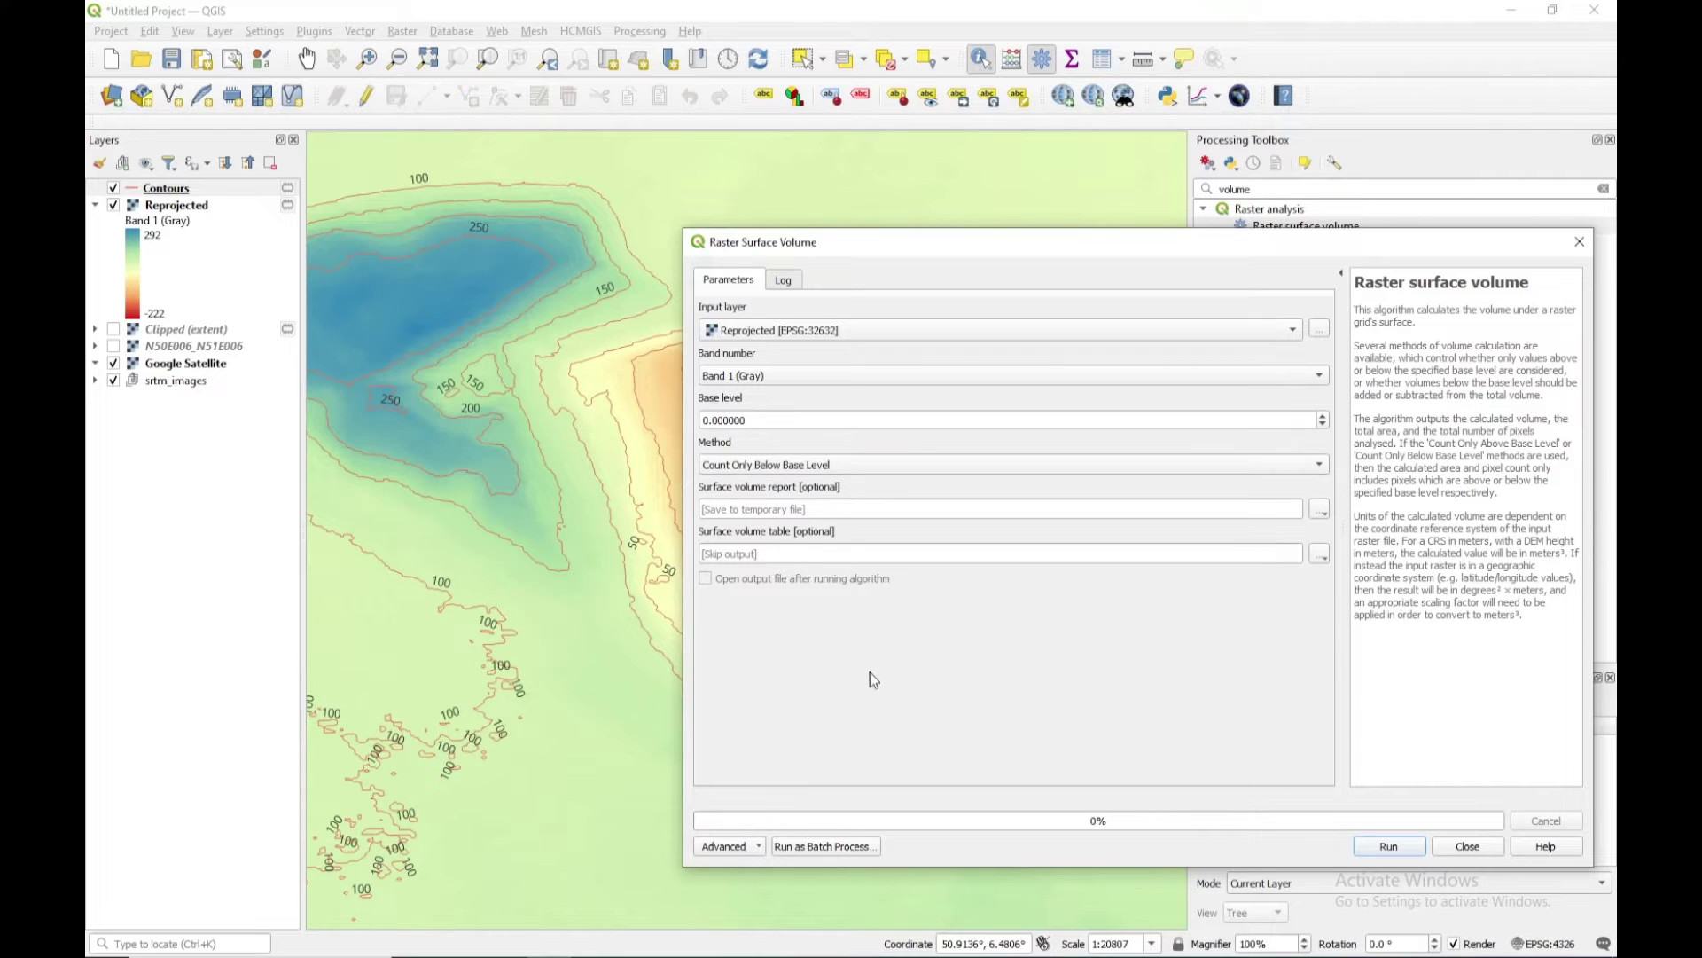
{"action": "left_click", "coordinate": [1383, 847]}
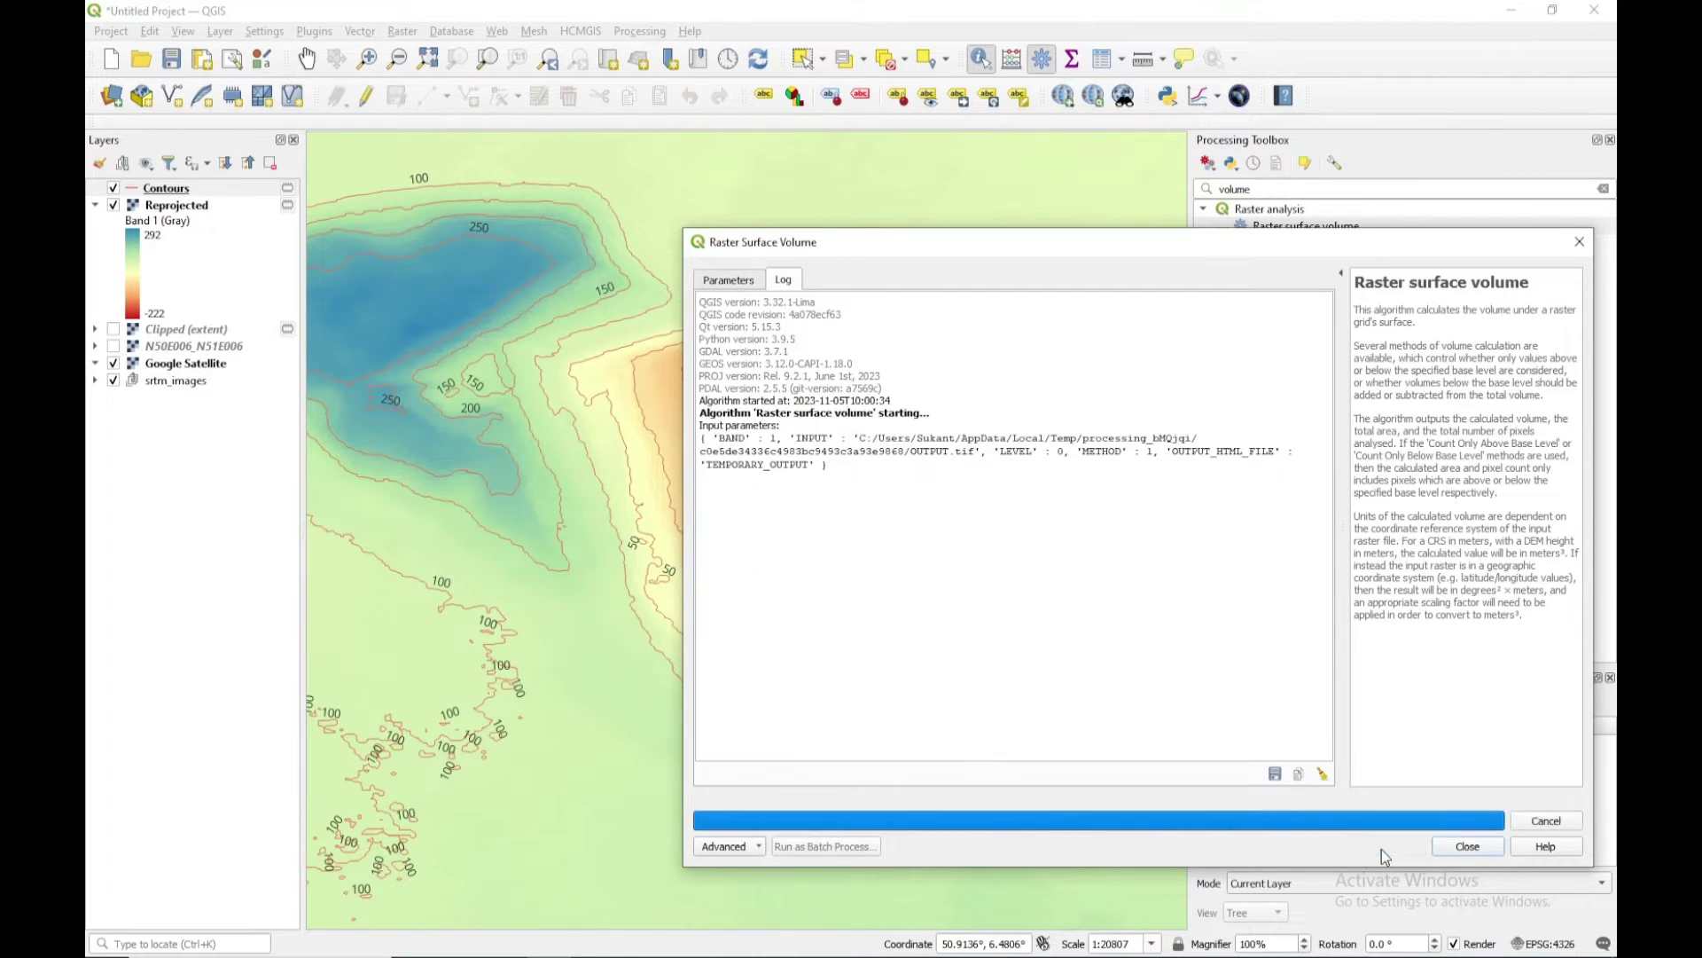
{"action": "left_click_drag", "start_coordinate": [1372, 241], "coordinate": [906, 188]}
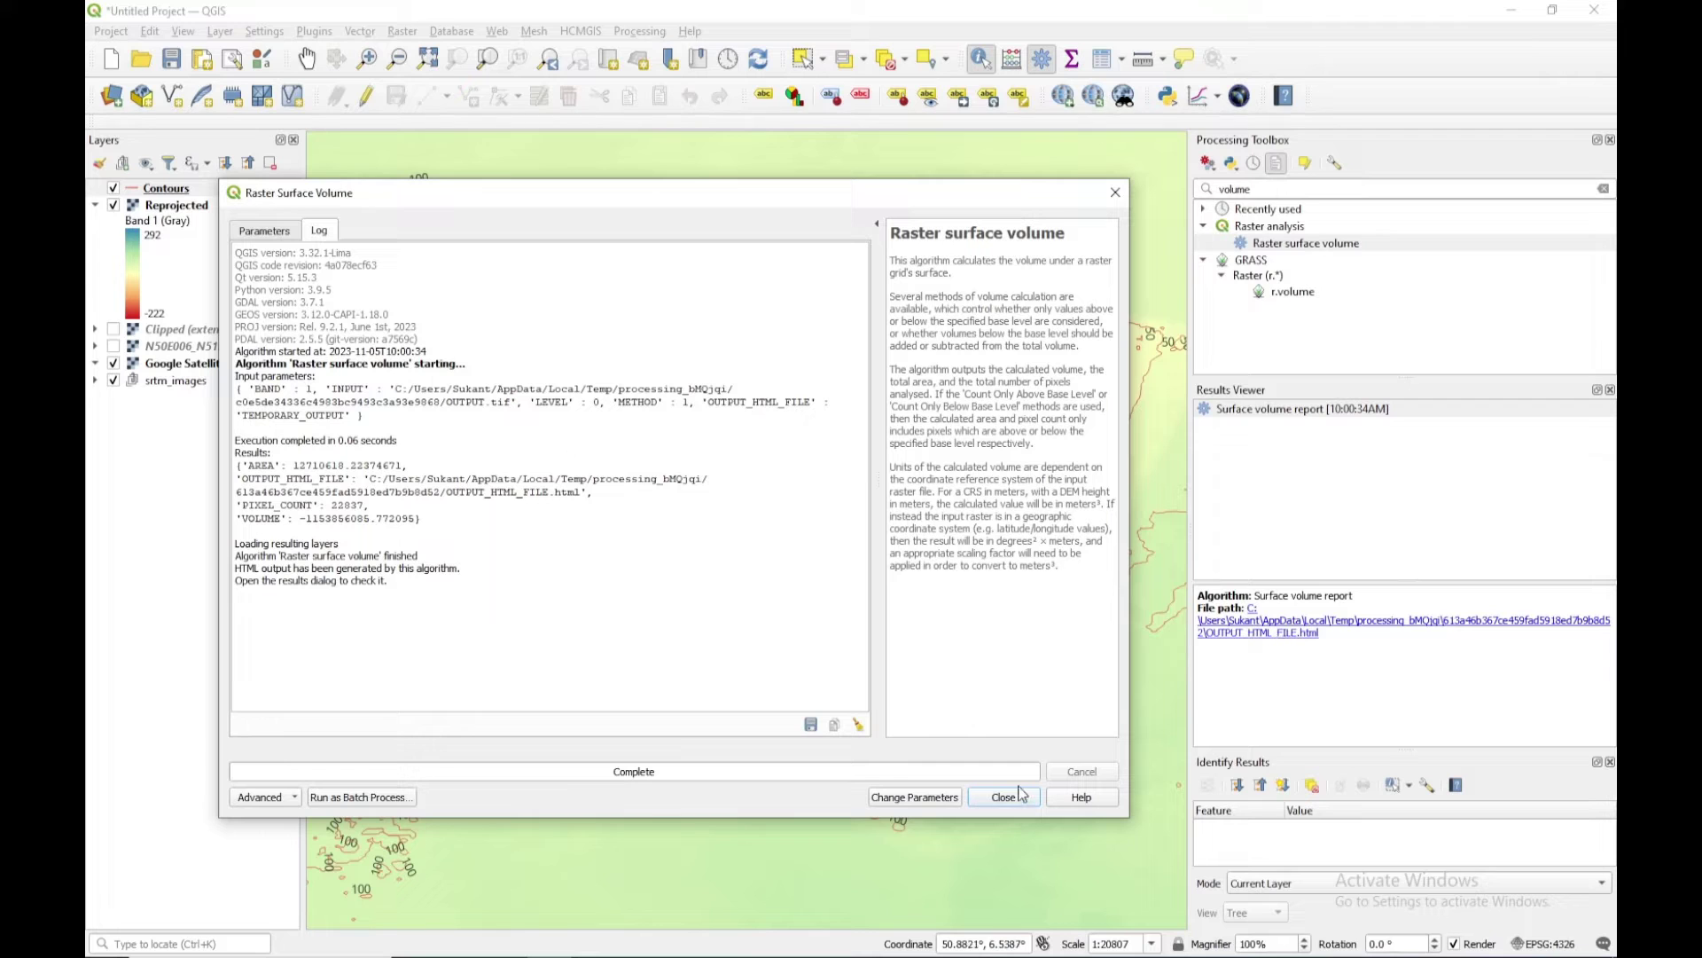
Step: Open the surface volume report in the browser, review its volume and area values, and return to QGIS
{"action": "left_click", "coordinate": [1246, 633]}
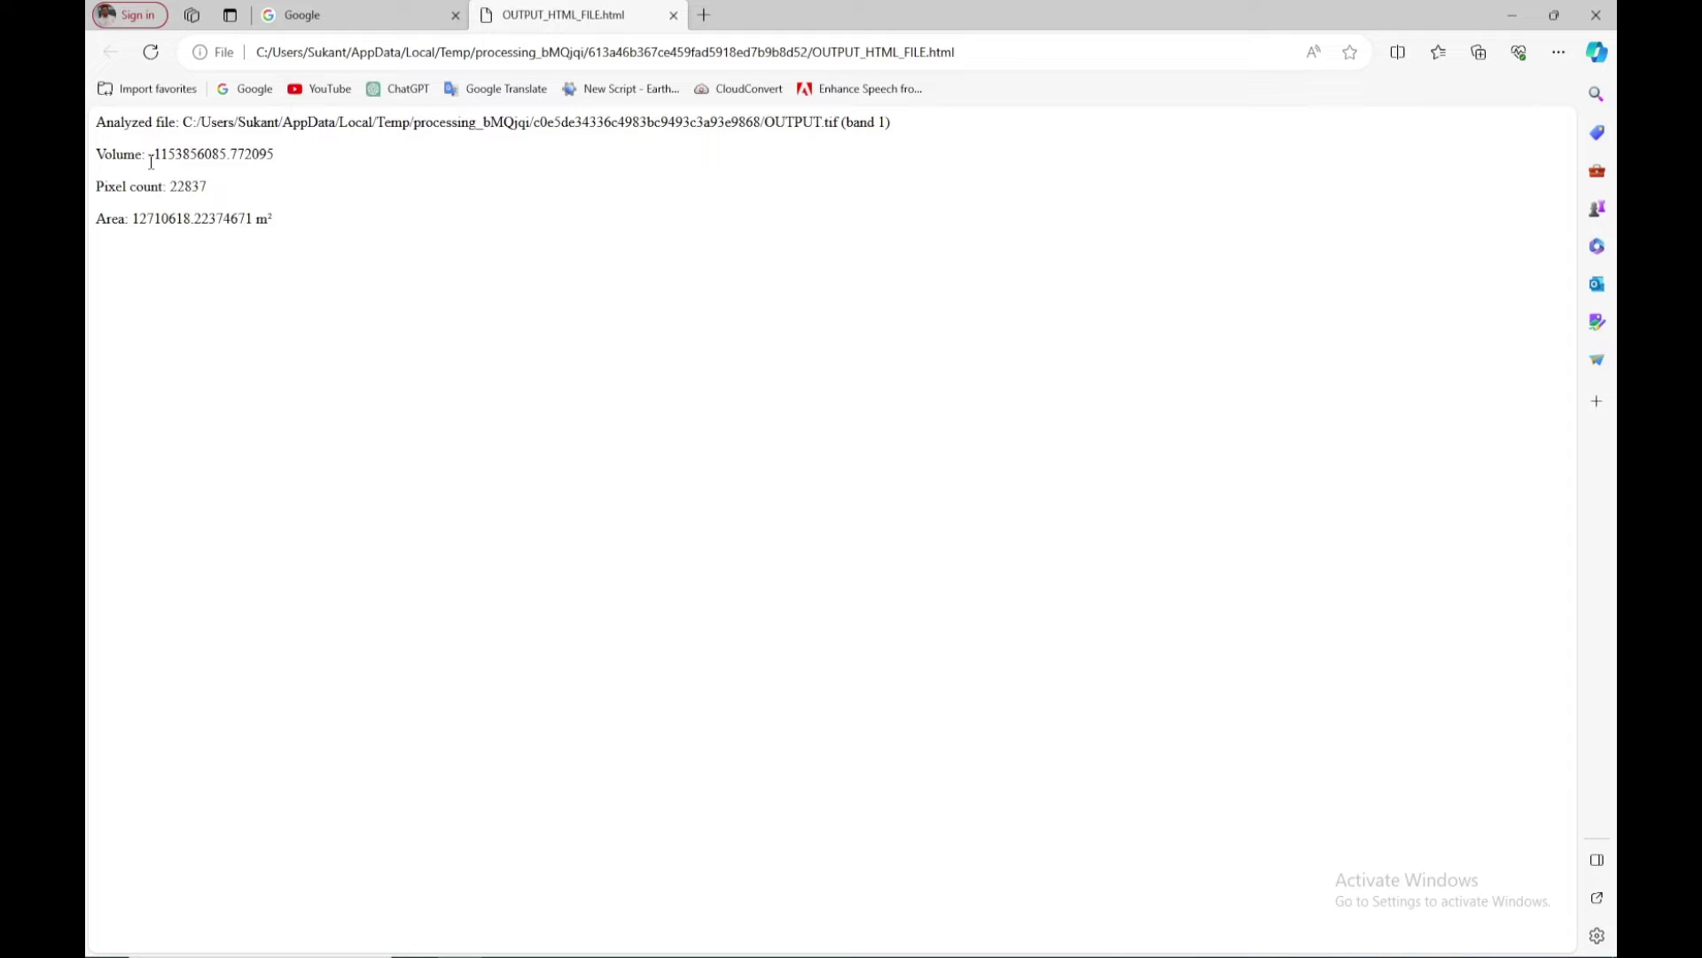
{"action": "left_click_drag", "start_coordinate": [156, 154], "coordinate": [290, 220]}
{"action": "left_click", "coordinate": [286, 173]}
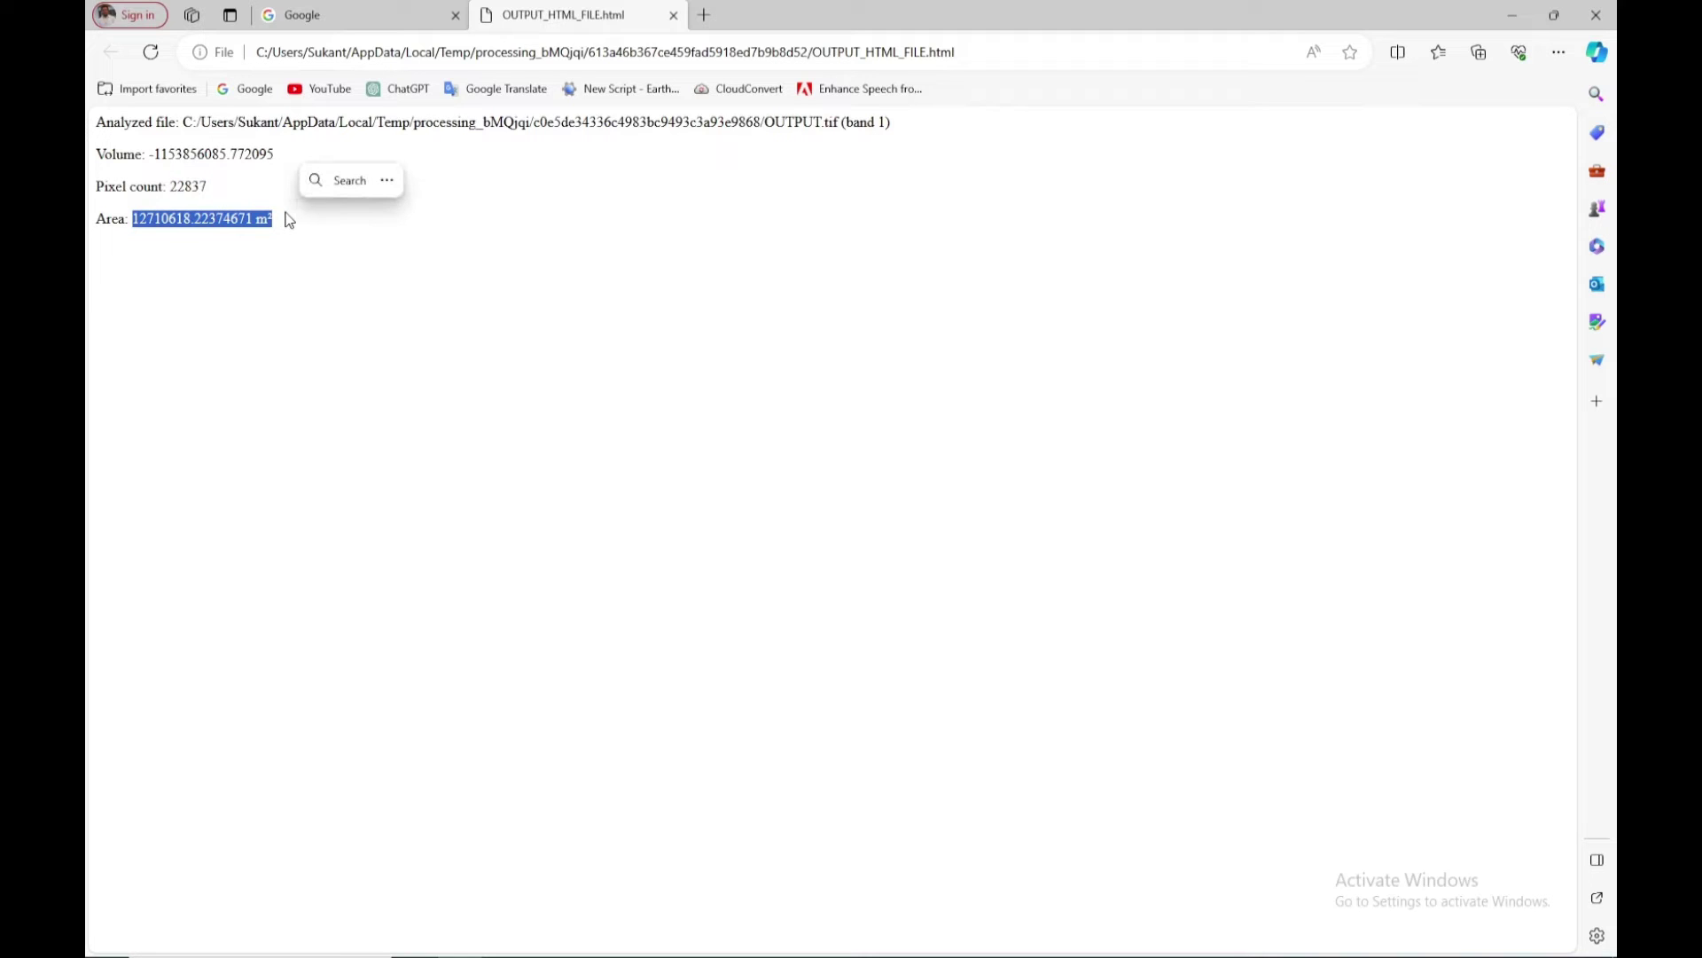
{"action": "left_click", "coordinate": [334, 329]}
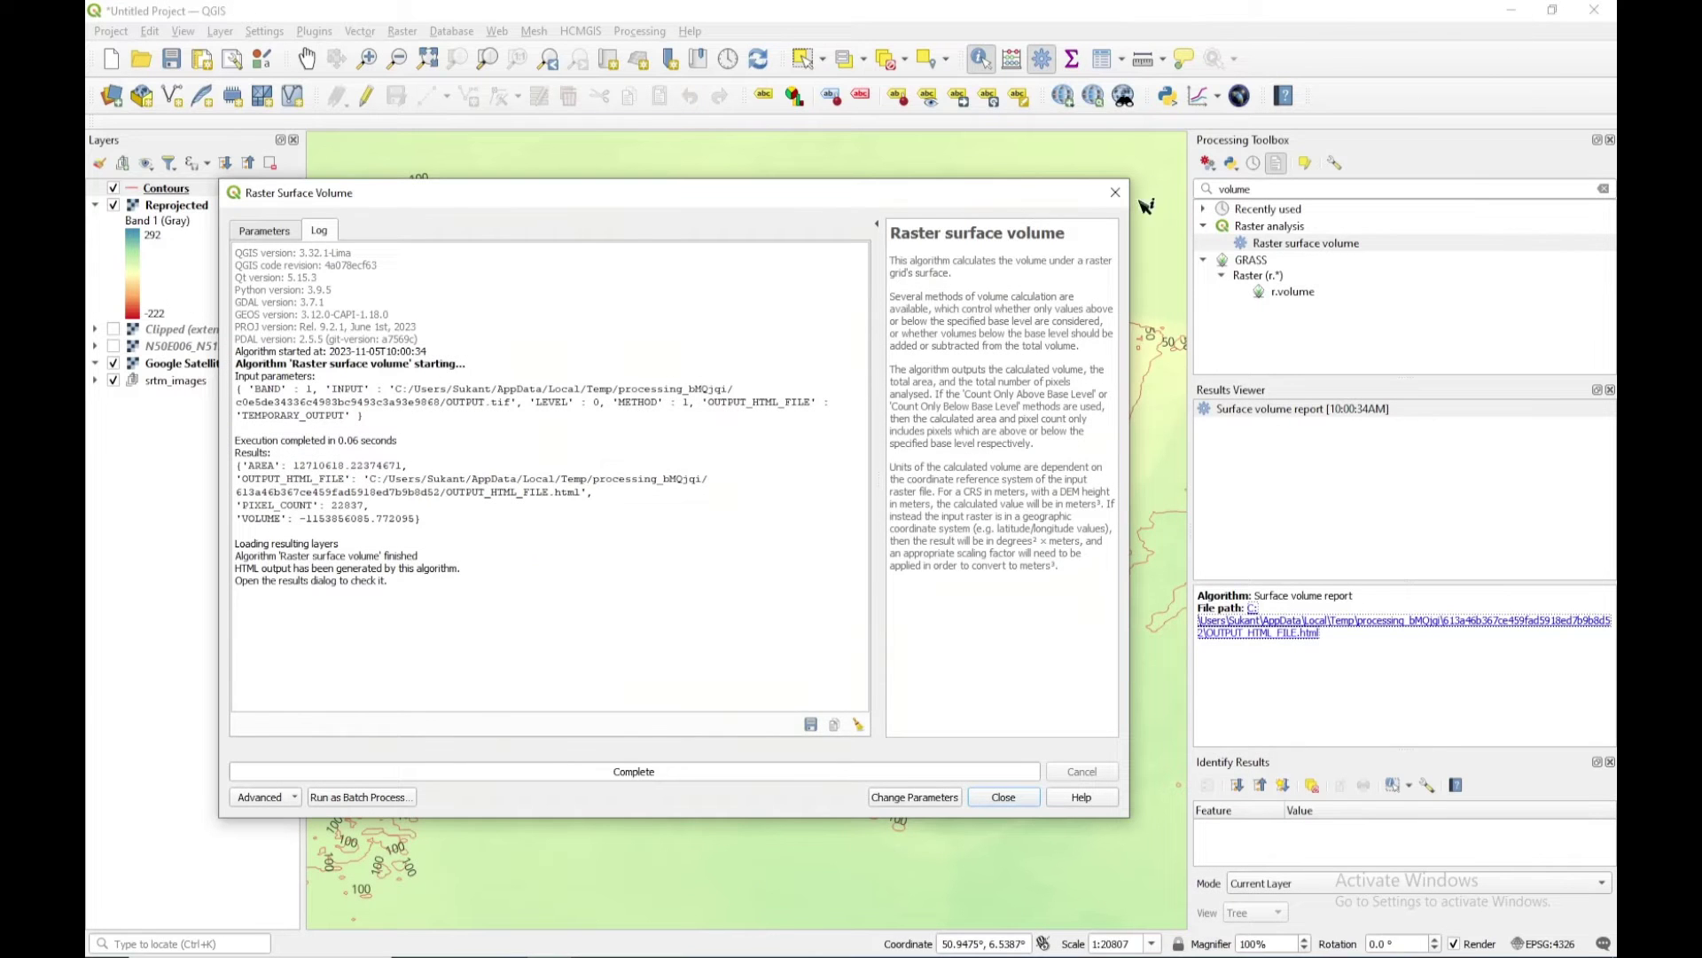
Step: Close the Raster Surface Volume tool along with the Processing Toolbox, Results Viewer and Identify Results panels
{"action": "left_click", "coordinate": [1115, 192]}
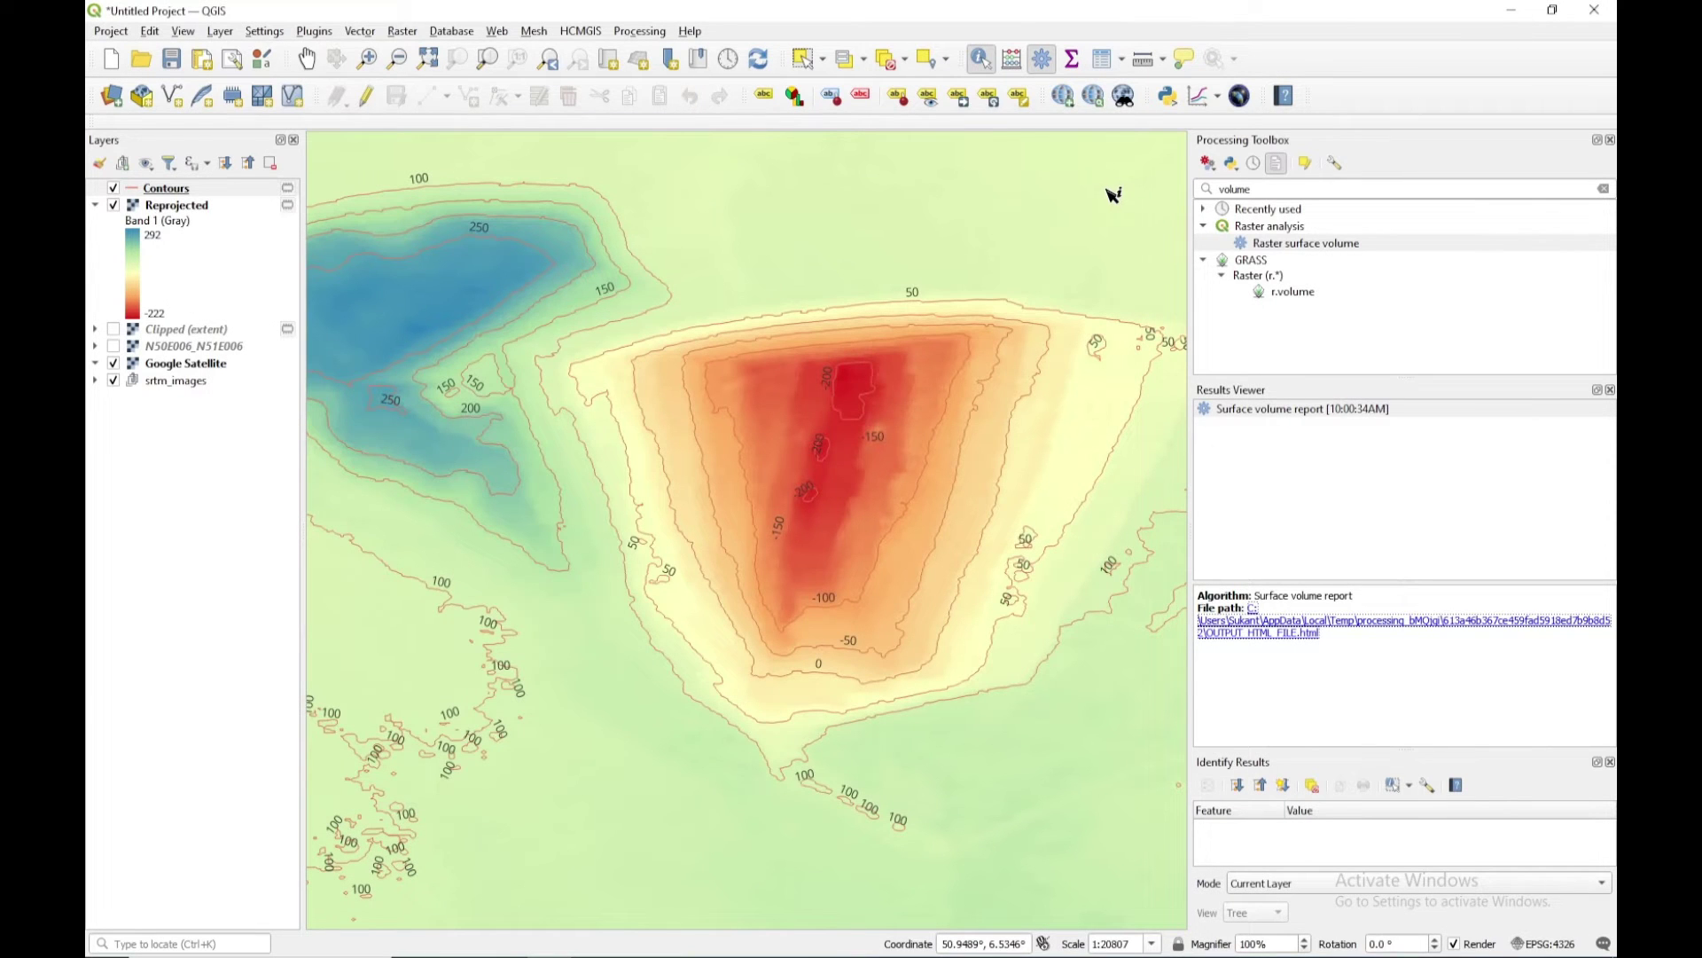
{"action": "left_click", "coordinate": [1611, 140]}
{"action": "left_click", "coordinate": [1610, 140]}
{"action": "left_click", "coordinate": [1610, 140]}
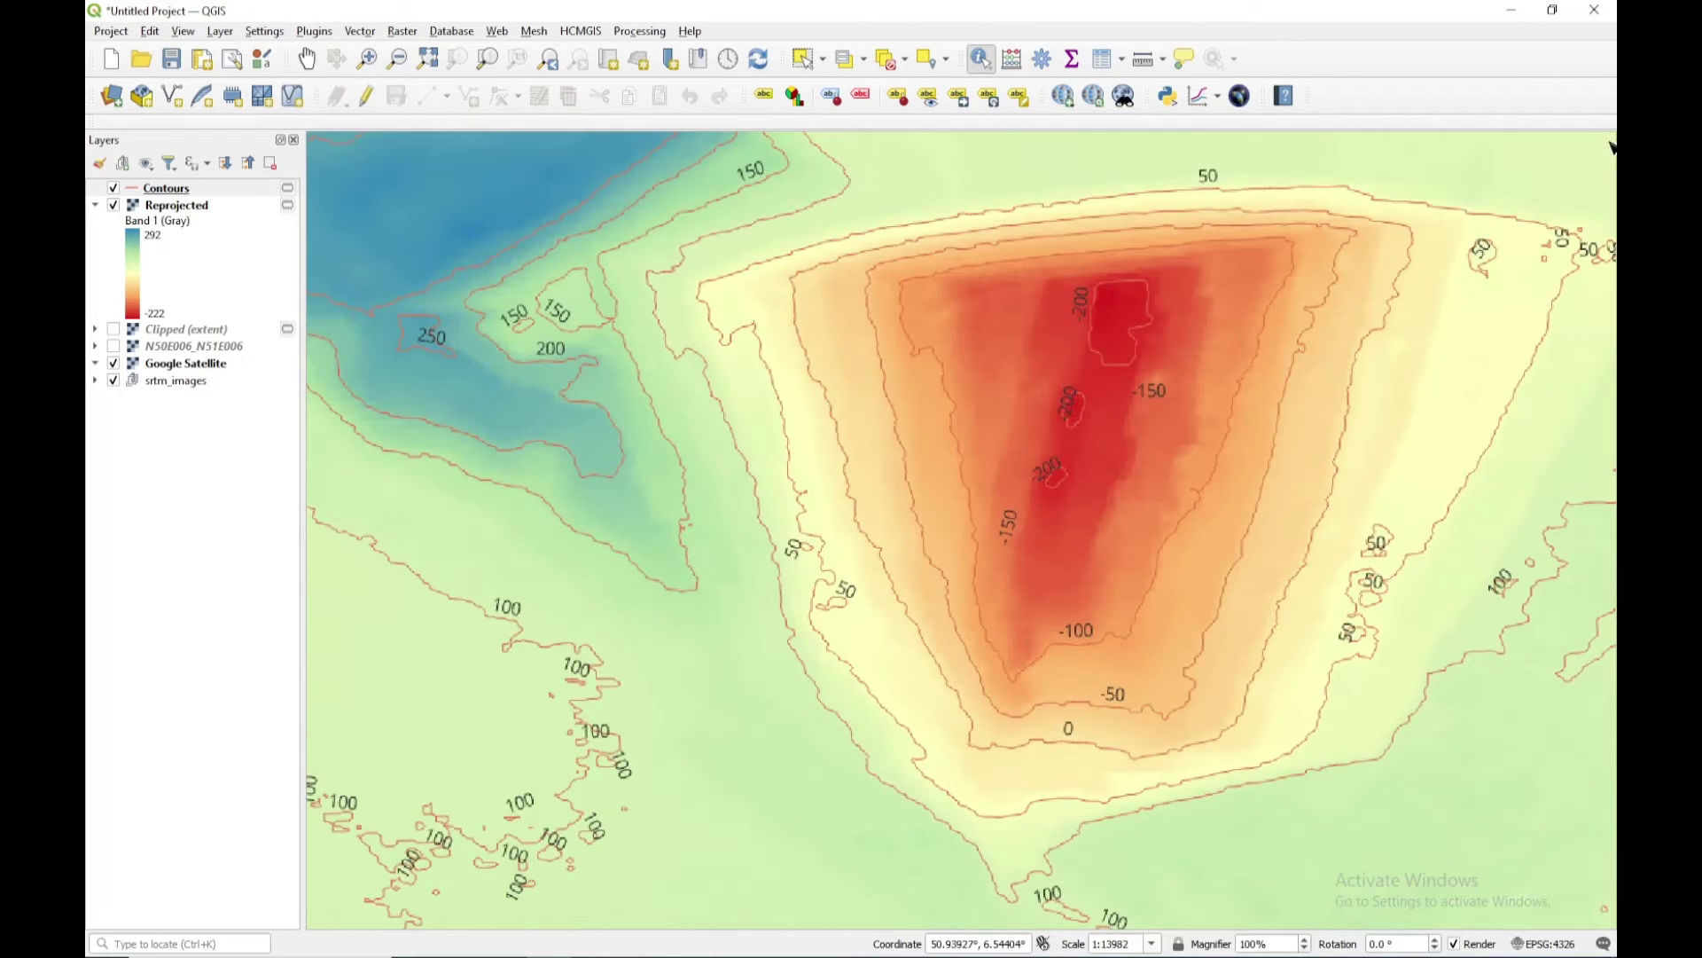
Step: Identify the 0 elevation contour around the pit and select that line in the Contours layer
{"action": "left_click_drag", "start_coordinate": [1307, 627], "coordinate": [987, 597]}
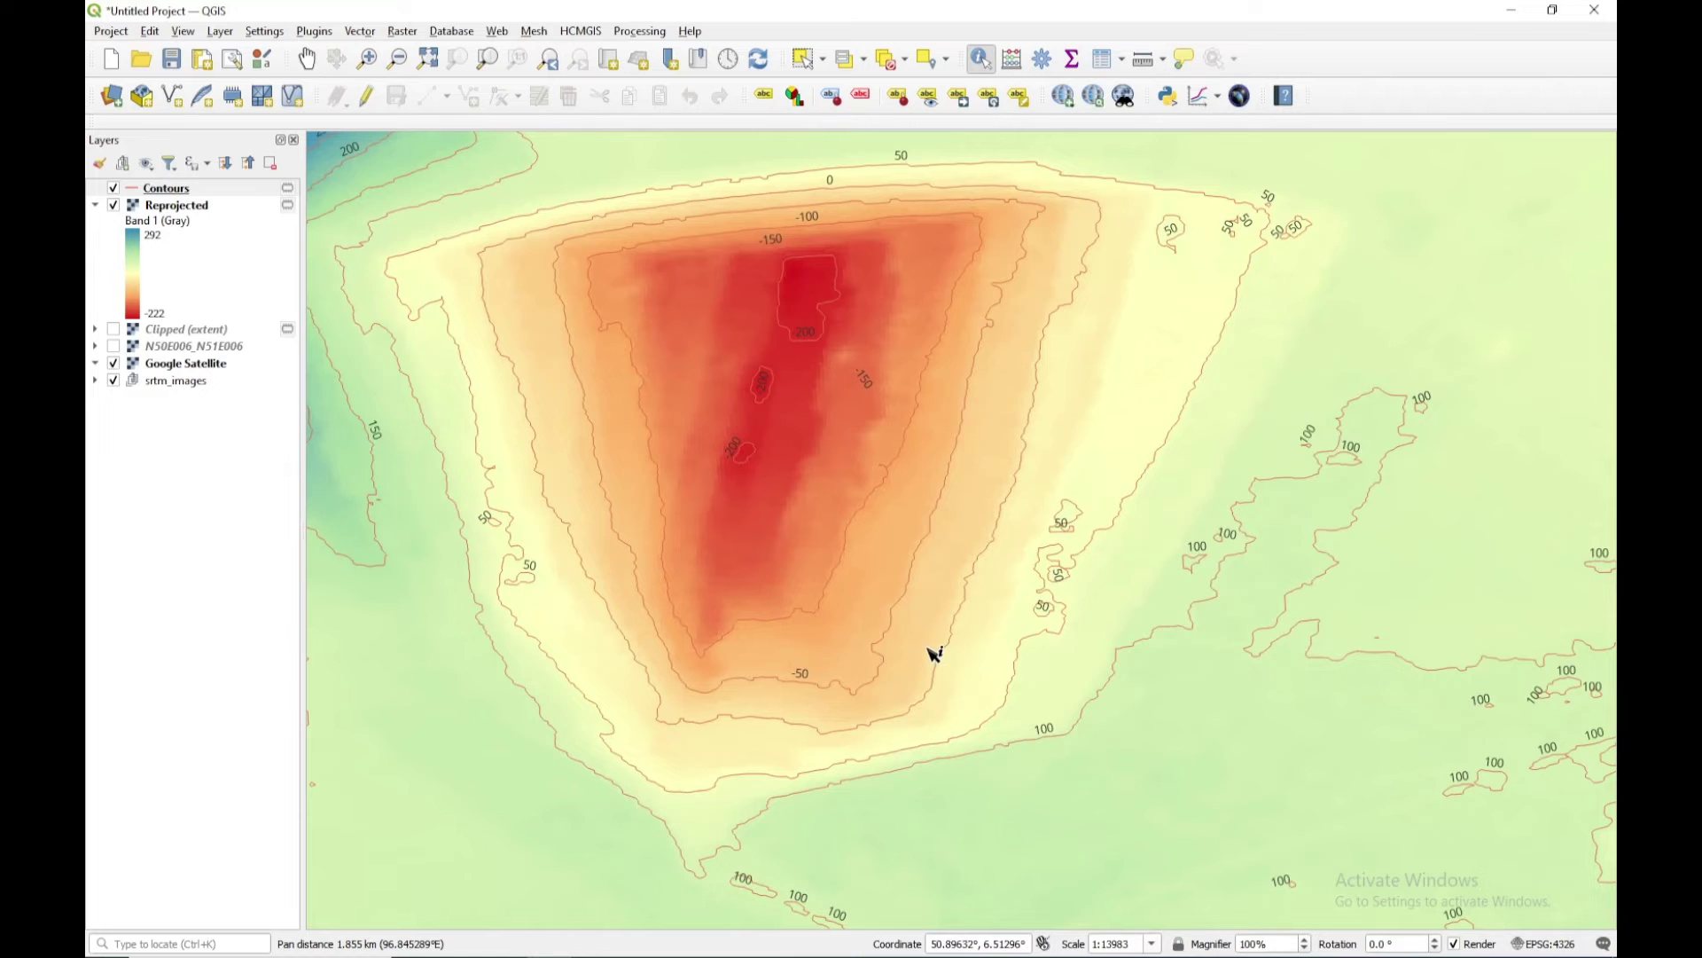
{"action": "left_click", "coordinate": [947, 656]}
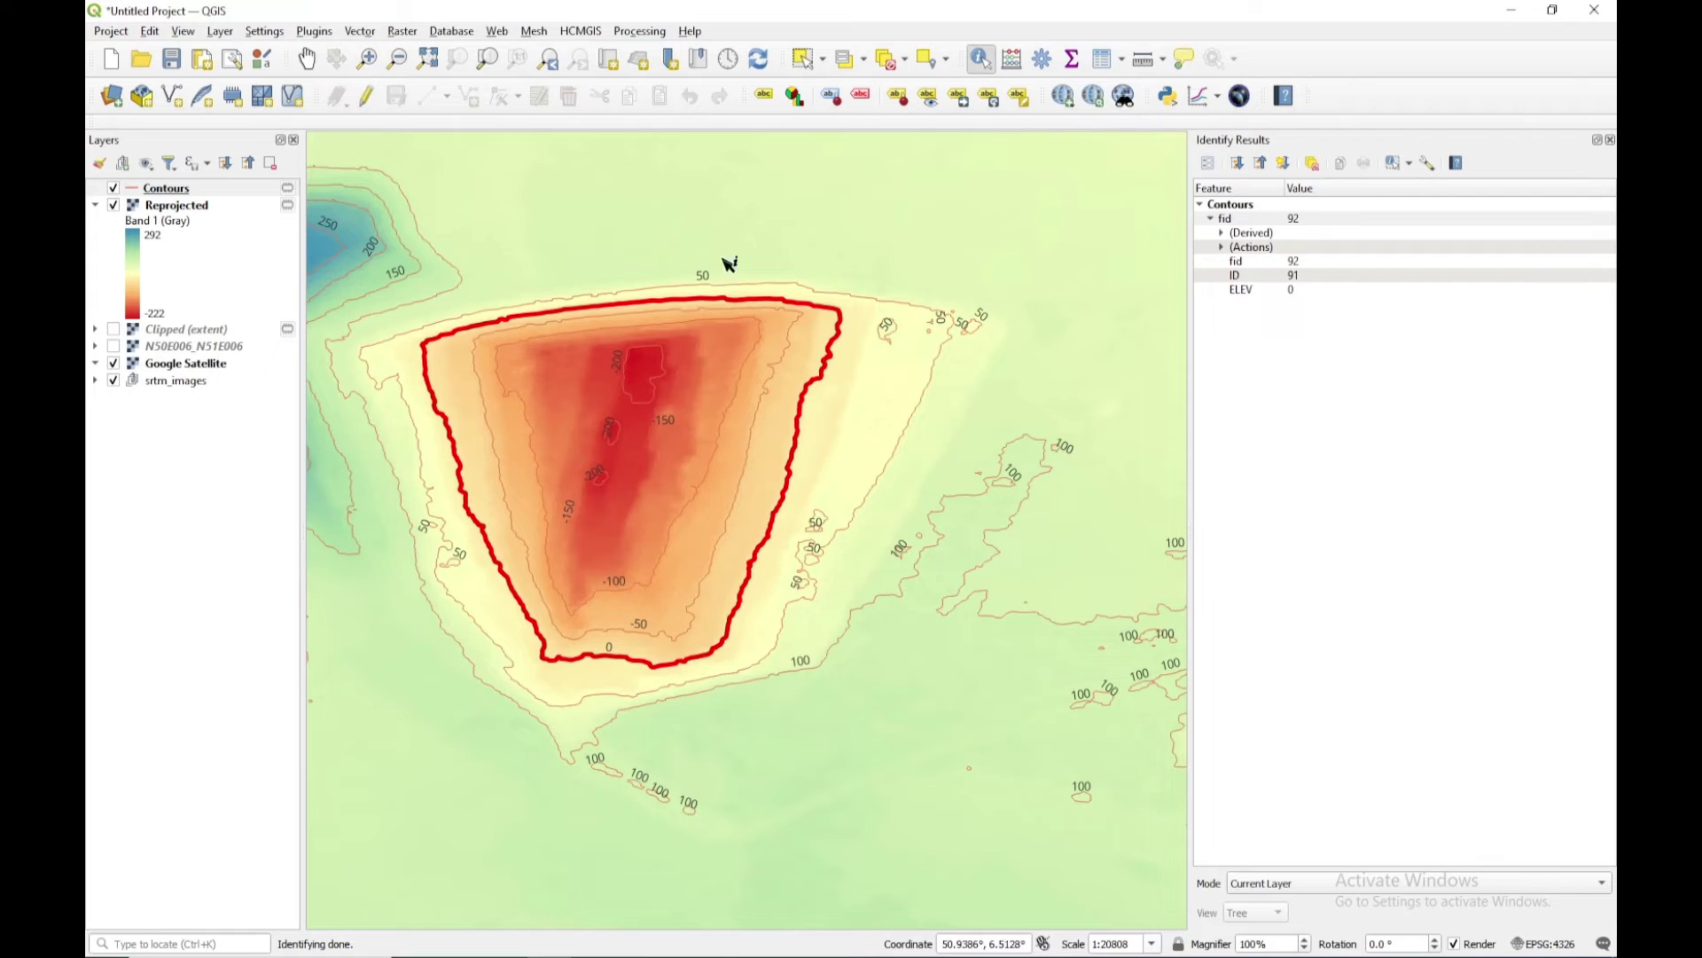
{"action": "left_click", "coordinate": [171, 191]}
{"action": "left_click", "coordinate": [801, 58]}
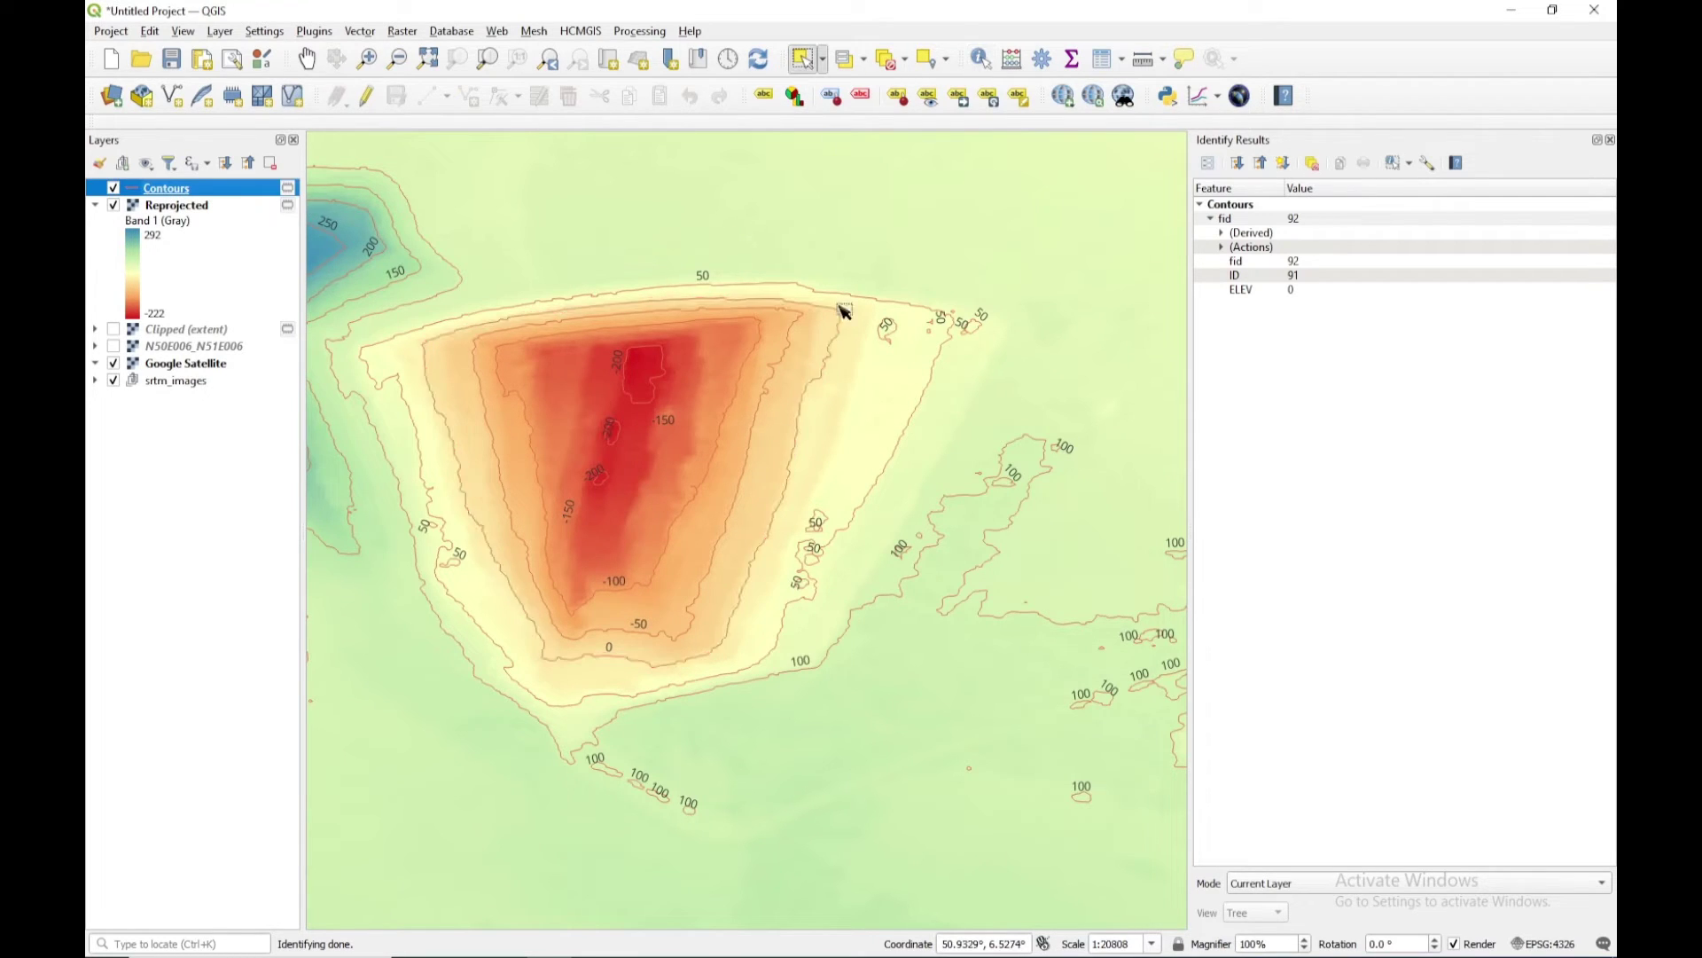
{"action": "left_click", "coordinate": [780, 457]}
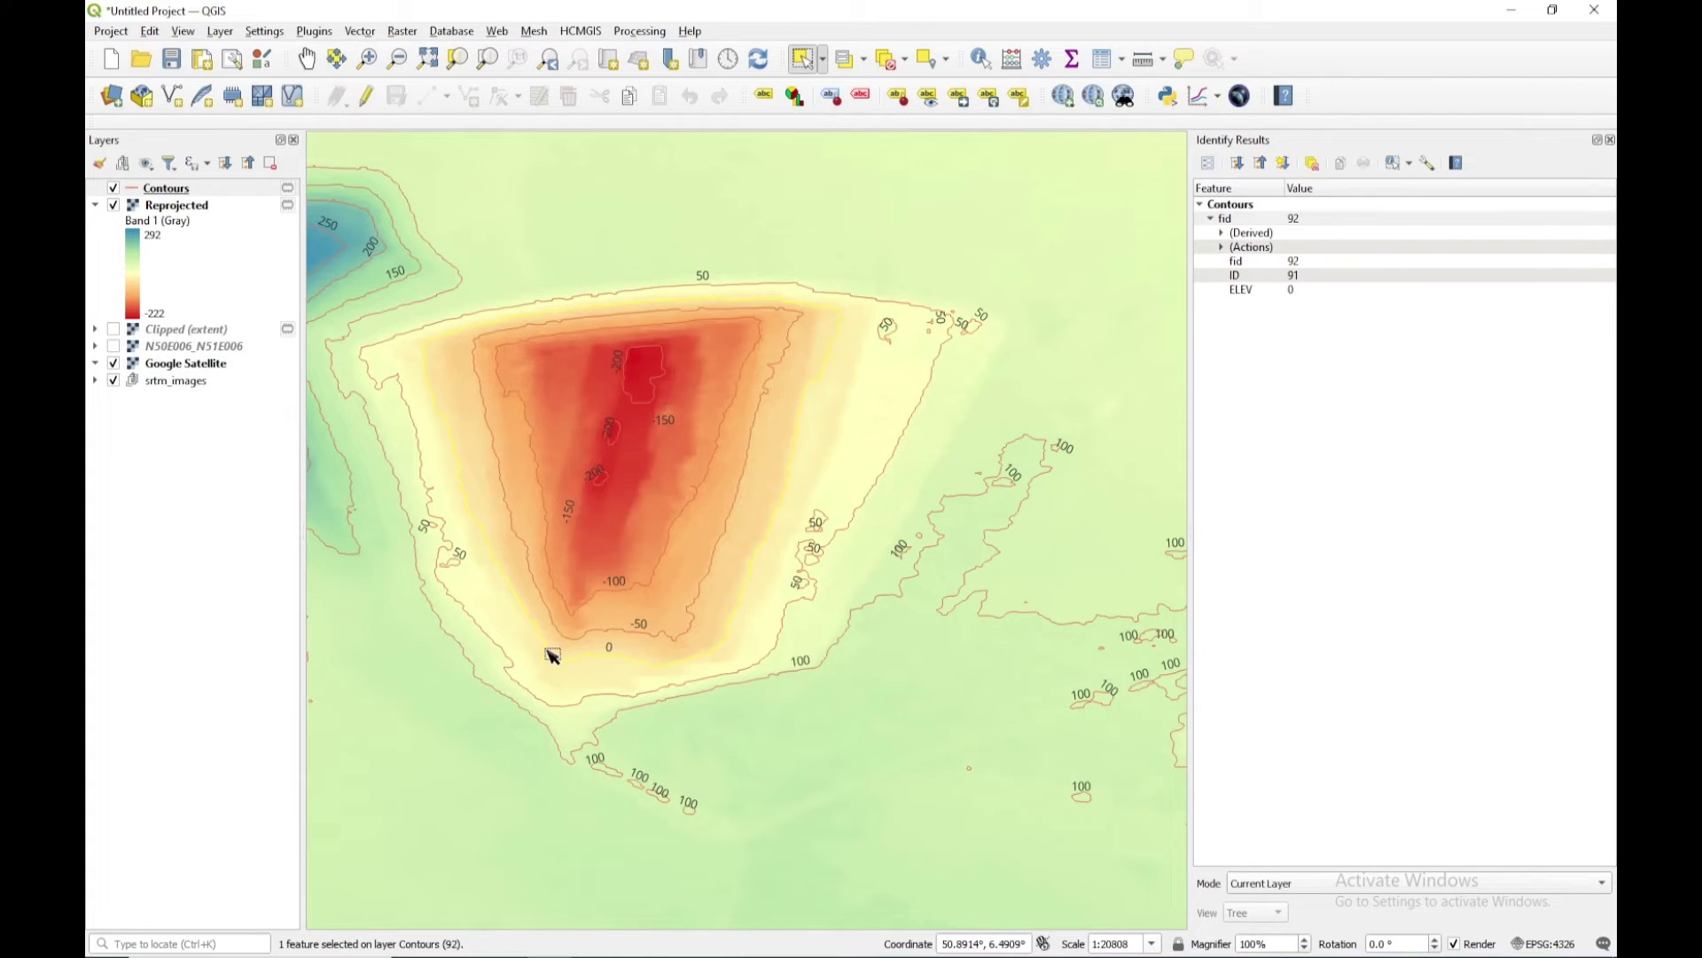
Step: Reopen the Processing Toolbox, replace the search term with "polygon" and close Identify Results
{"action": "left_click", "coordinate": [660, 33]}
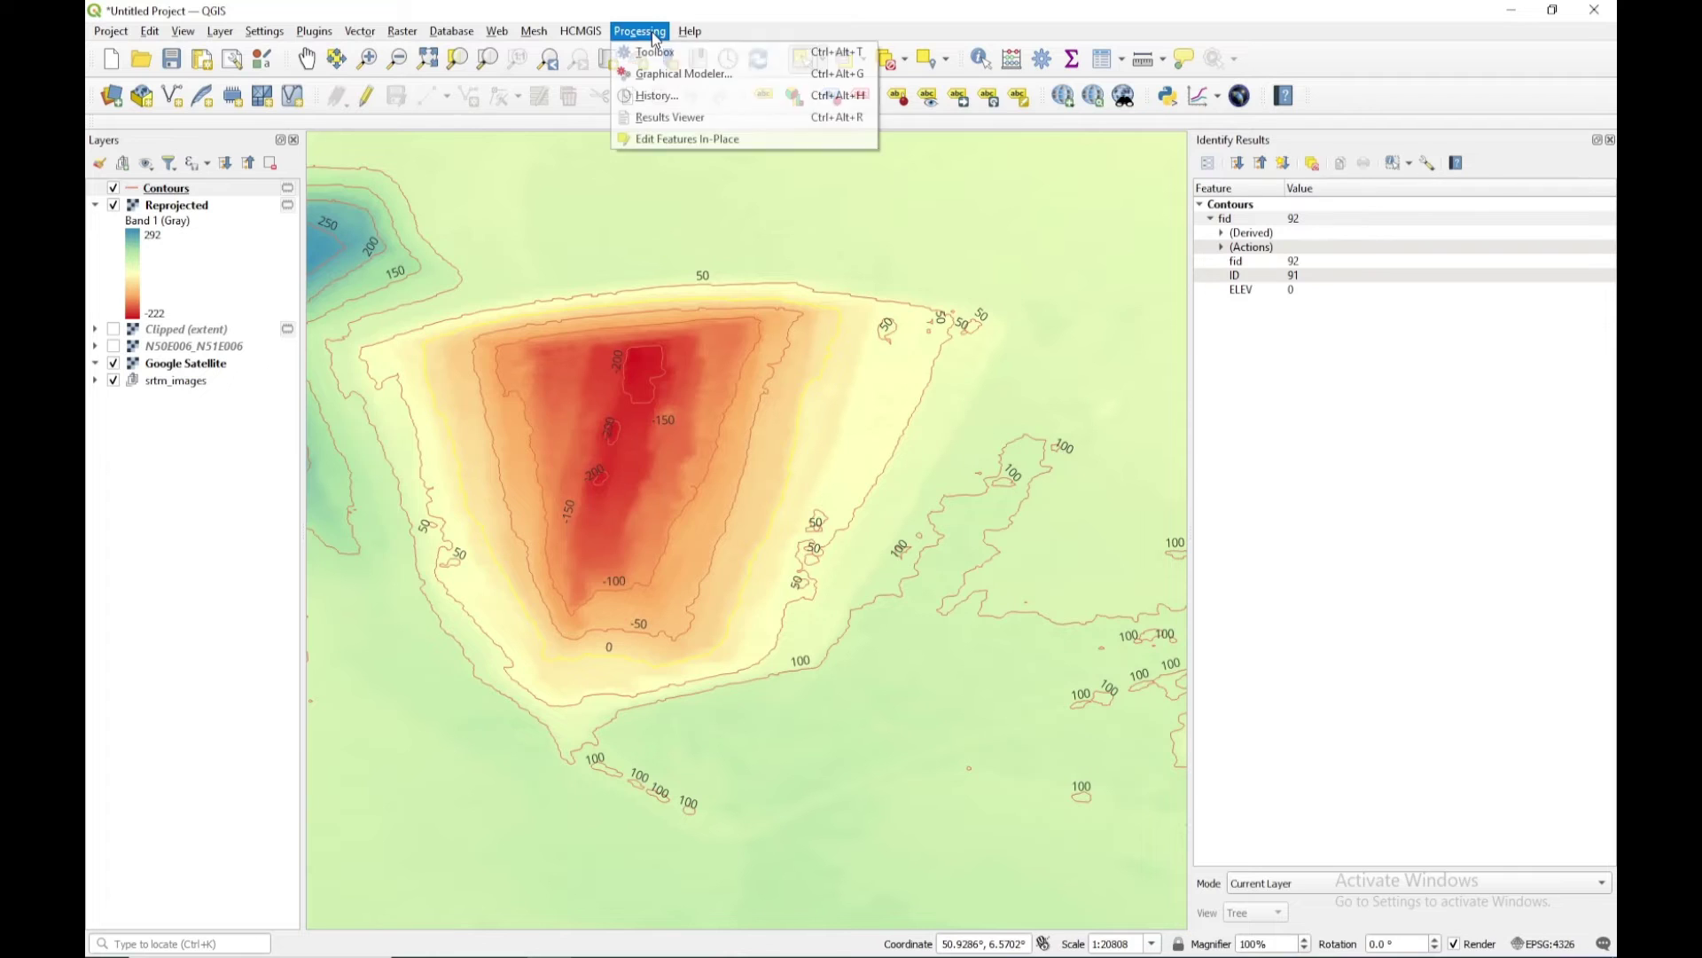
{"action": "left_click", "coordinate": [672, 51]}
{"action": "left_click_drag", "start_coordinate": [1266, 189], "coordinate": [1196, 180]}
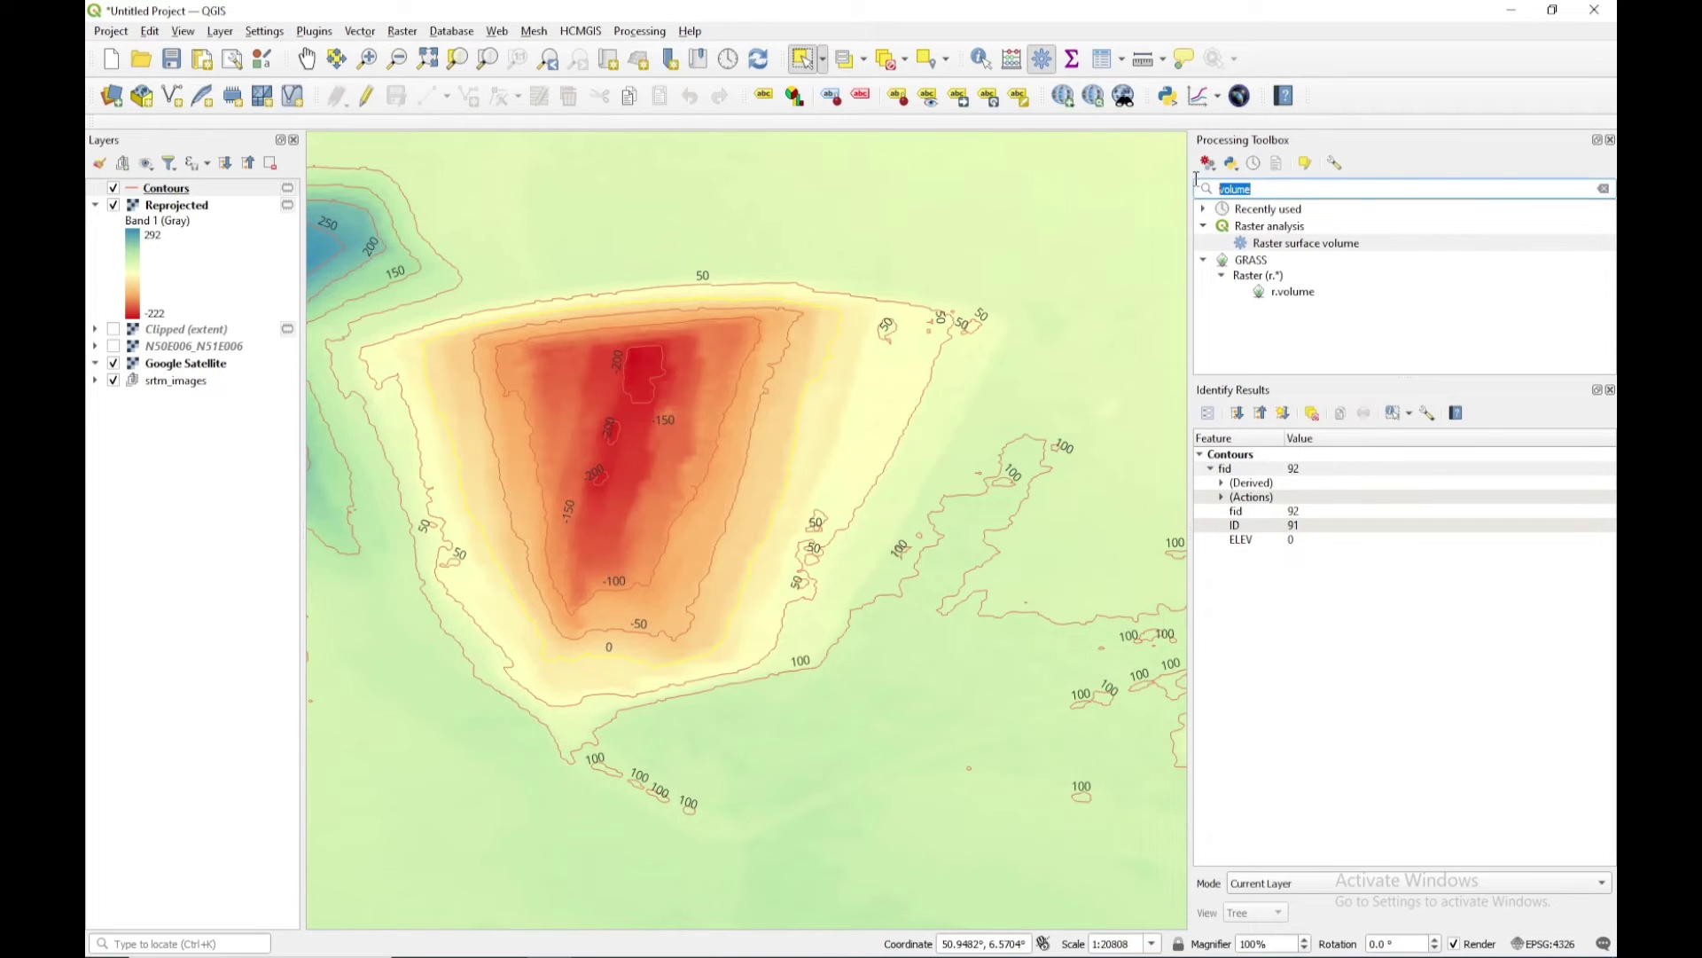
{"action": "key", "text": "BackSpace"}
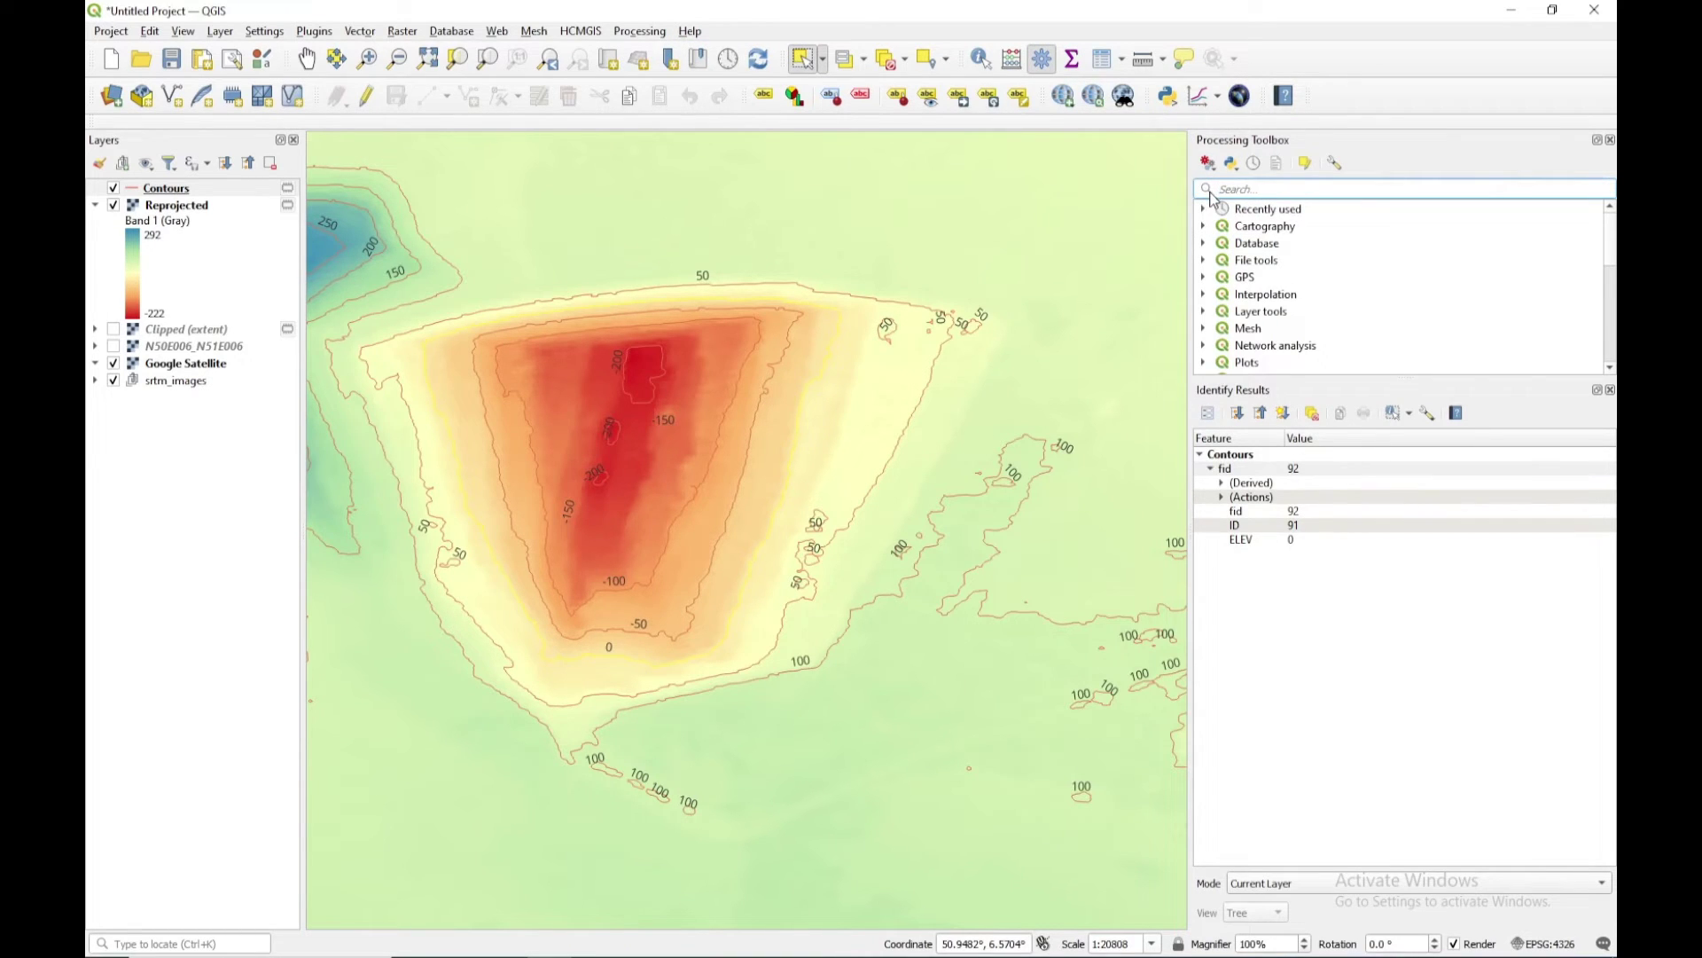
{"action": "type", "text": "e"}
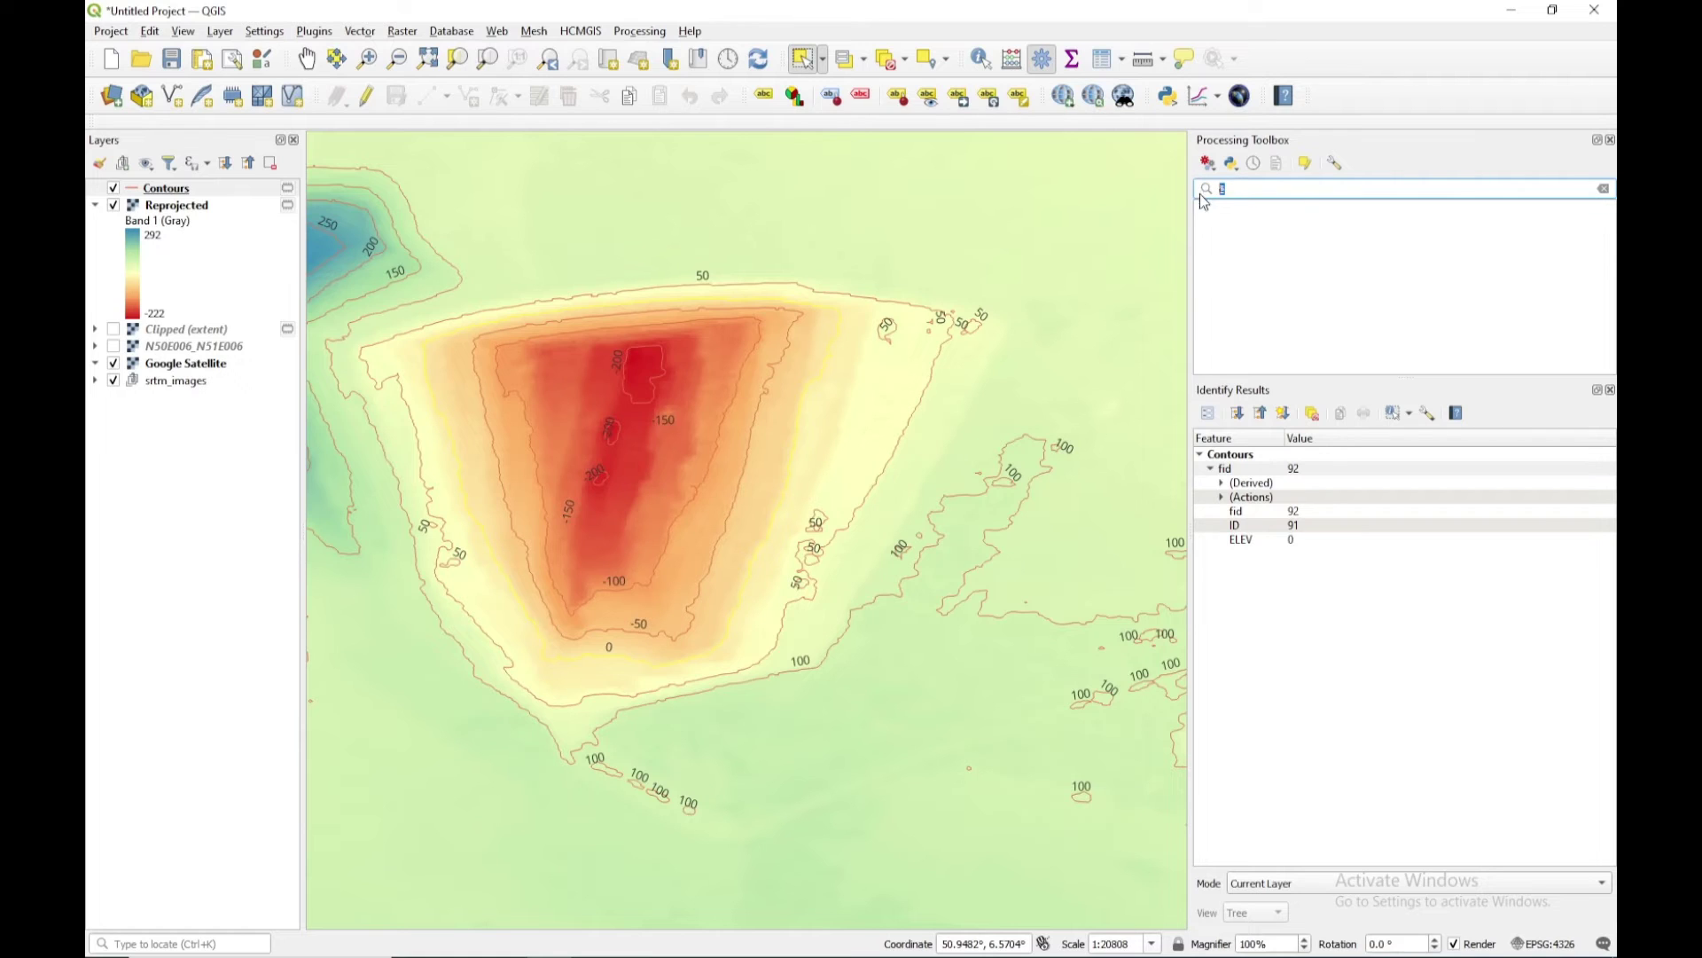
{"action": "key", "text": "BackSpace"}
{"action": "scroll", "coordinate": [1208, 225], "scroll_direction": "down", "scroll_amount": 1}
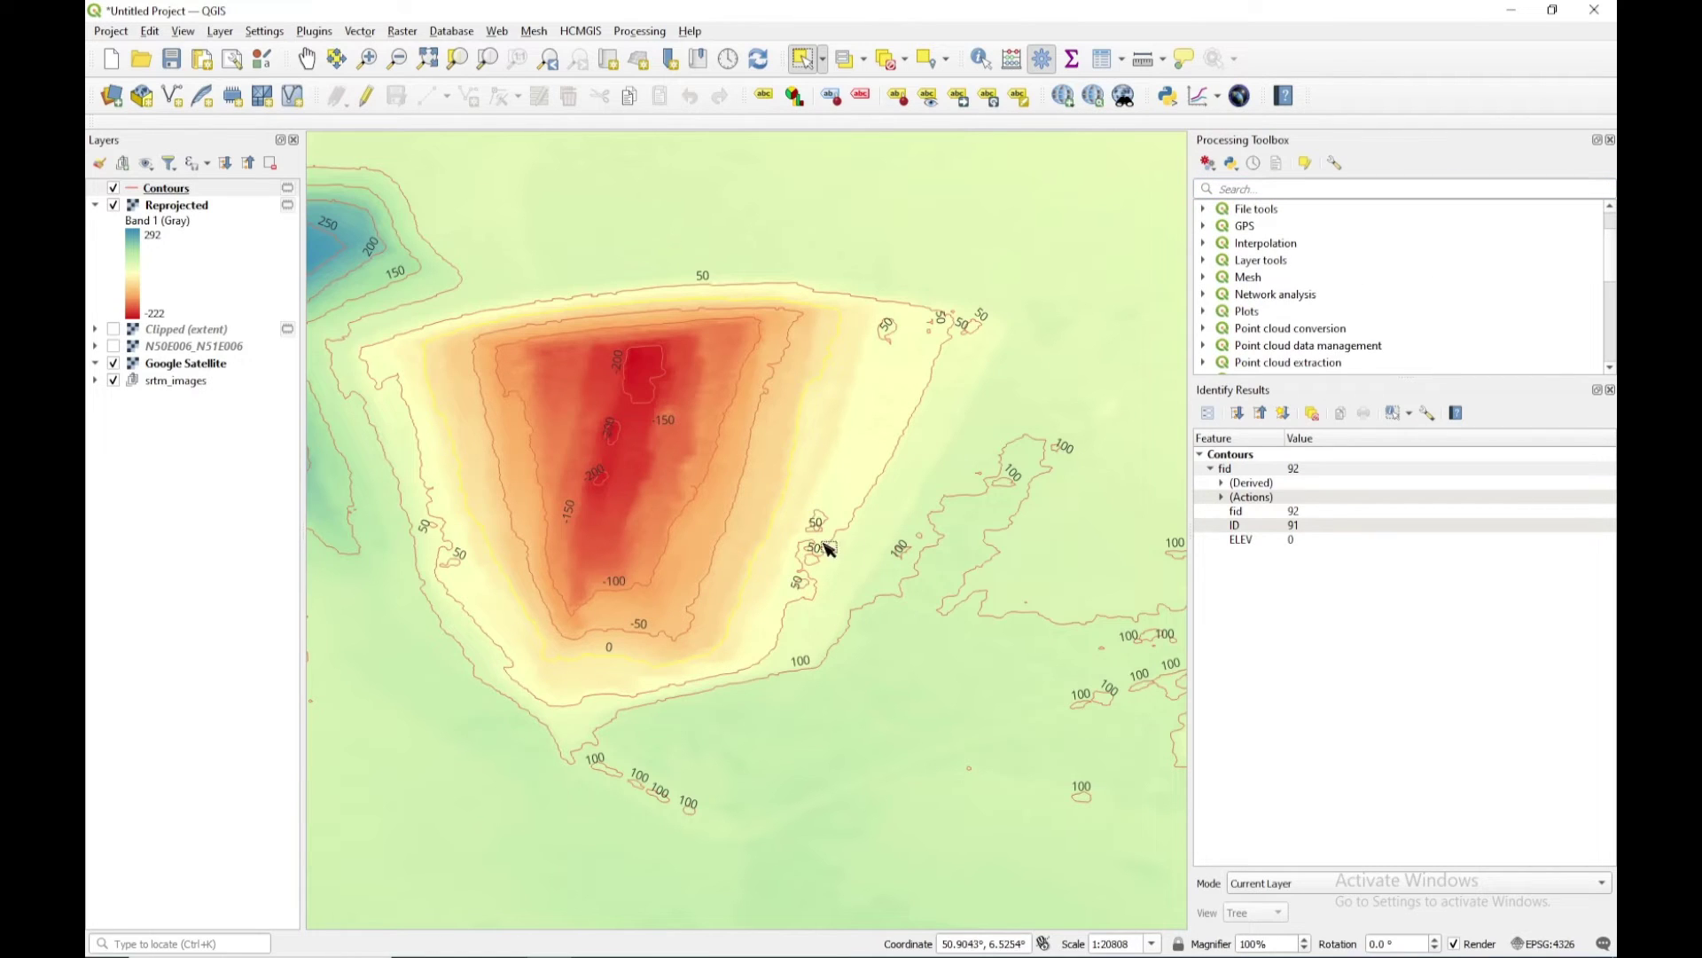
{"action": "type", "text": "polygon"}
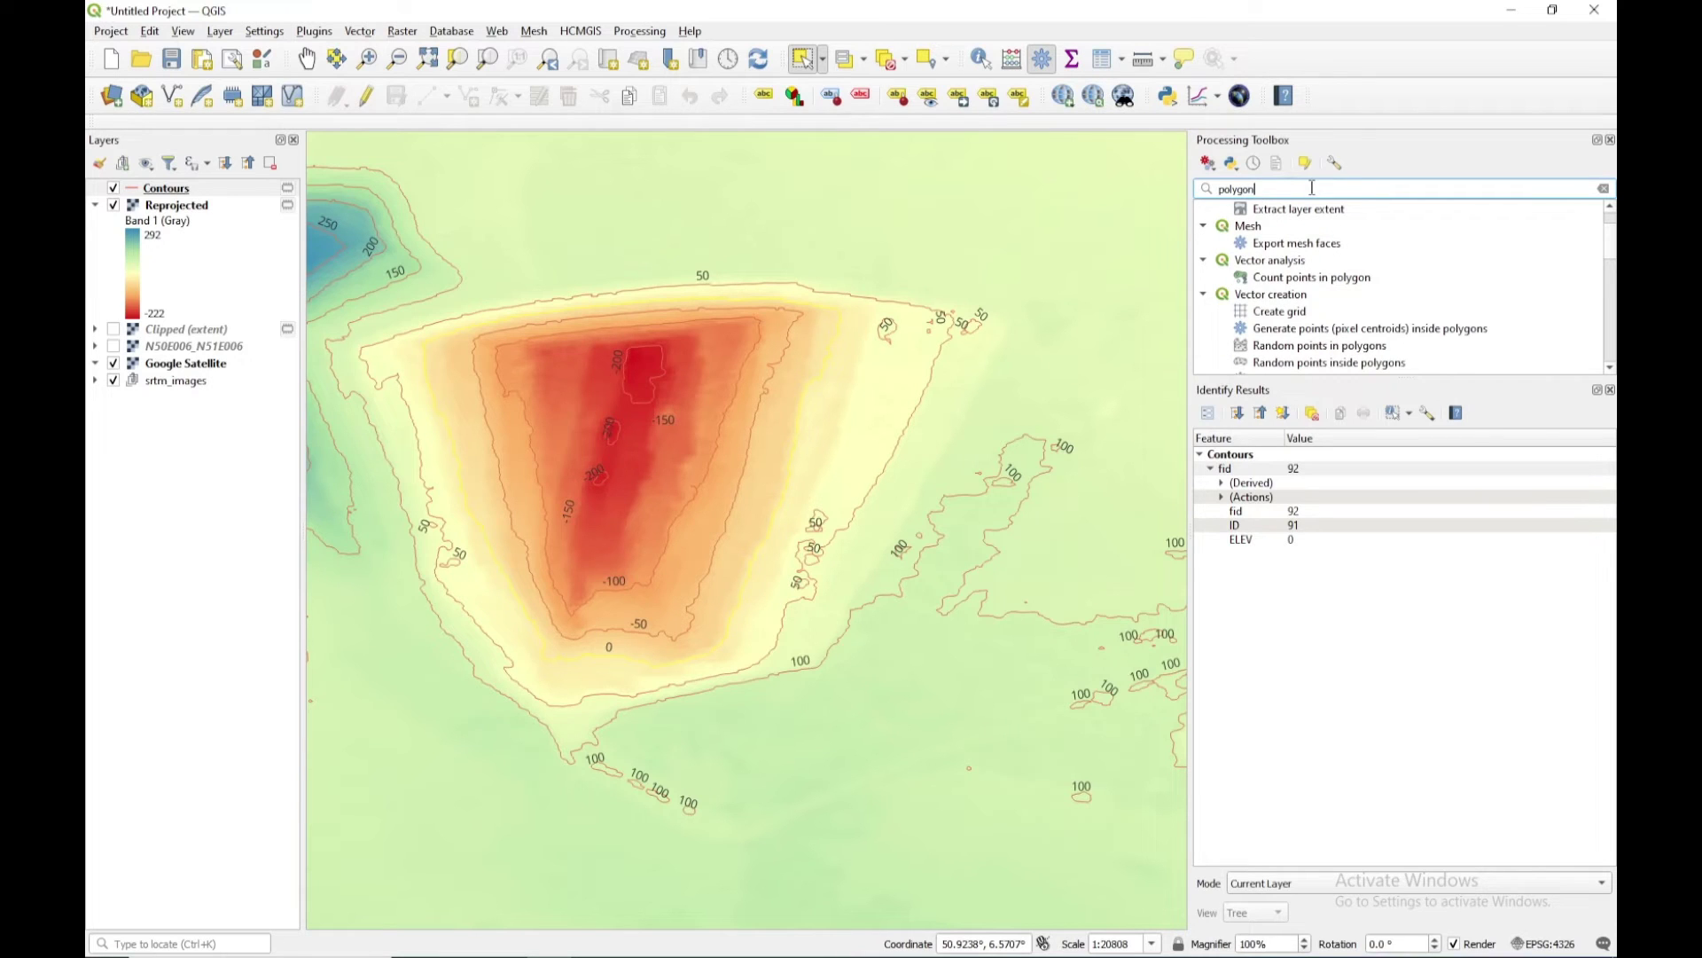
{"action": "left_click", "coordinate": [1610, 390]}
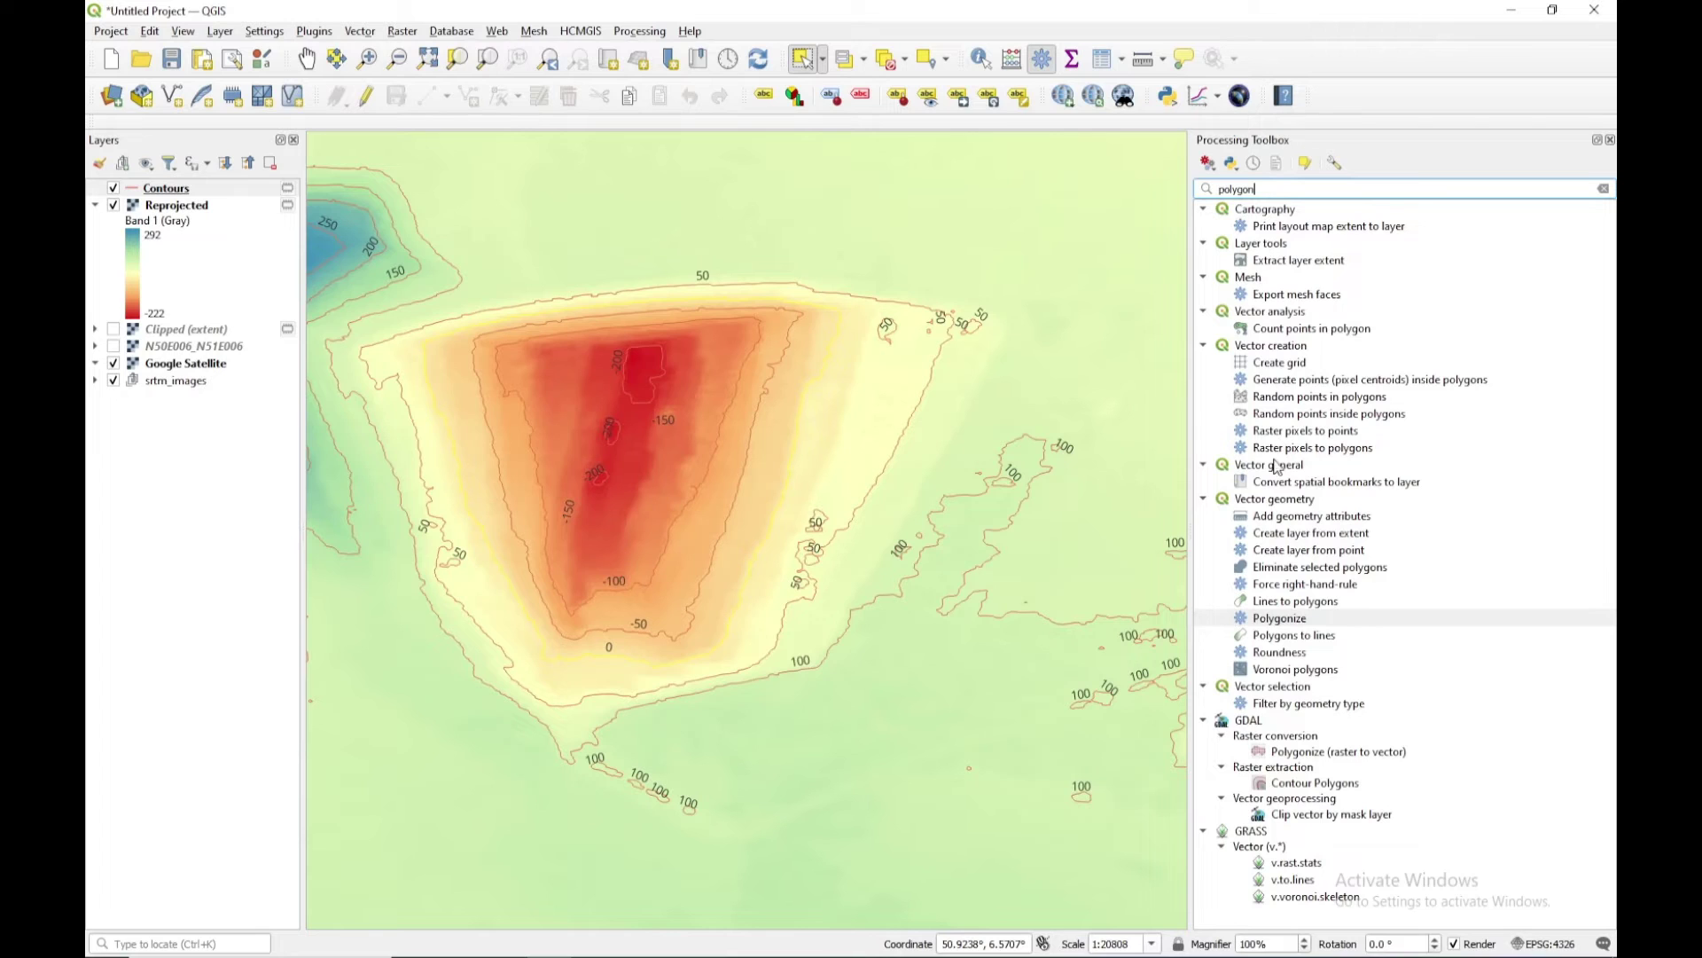
Step: Run Polygonize on the Contours layer with selected features only, output to a temporary layer, and close the tool
{"action": "left_click", "coordinate": [1271, 500]}
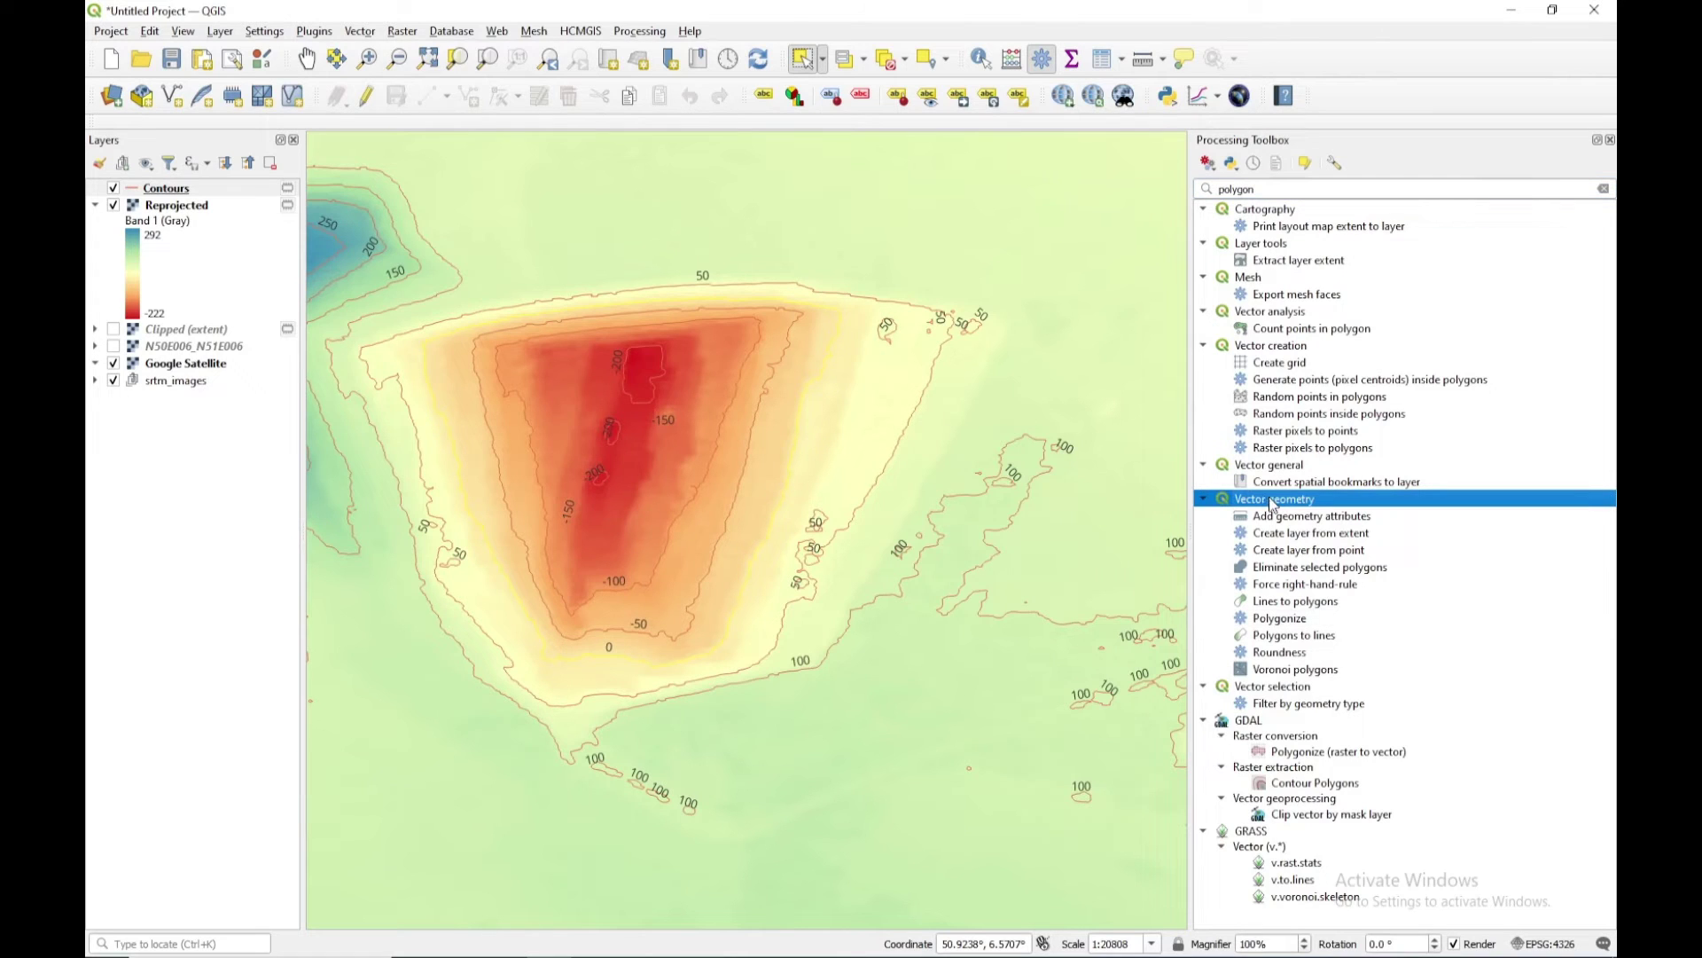
{"action": "left_click", "coordinate": [1281, 620]}
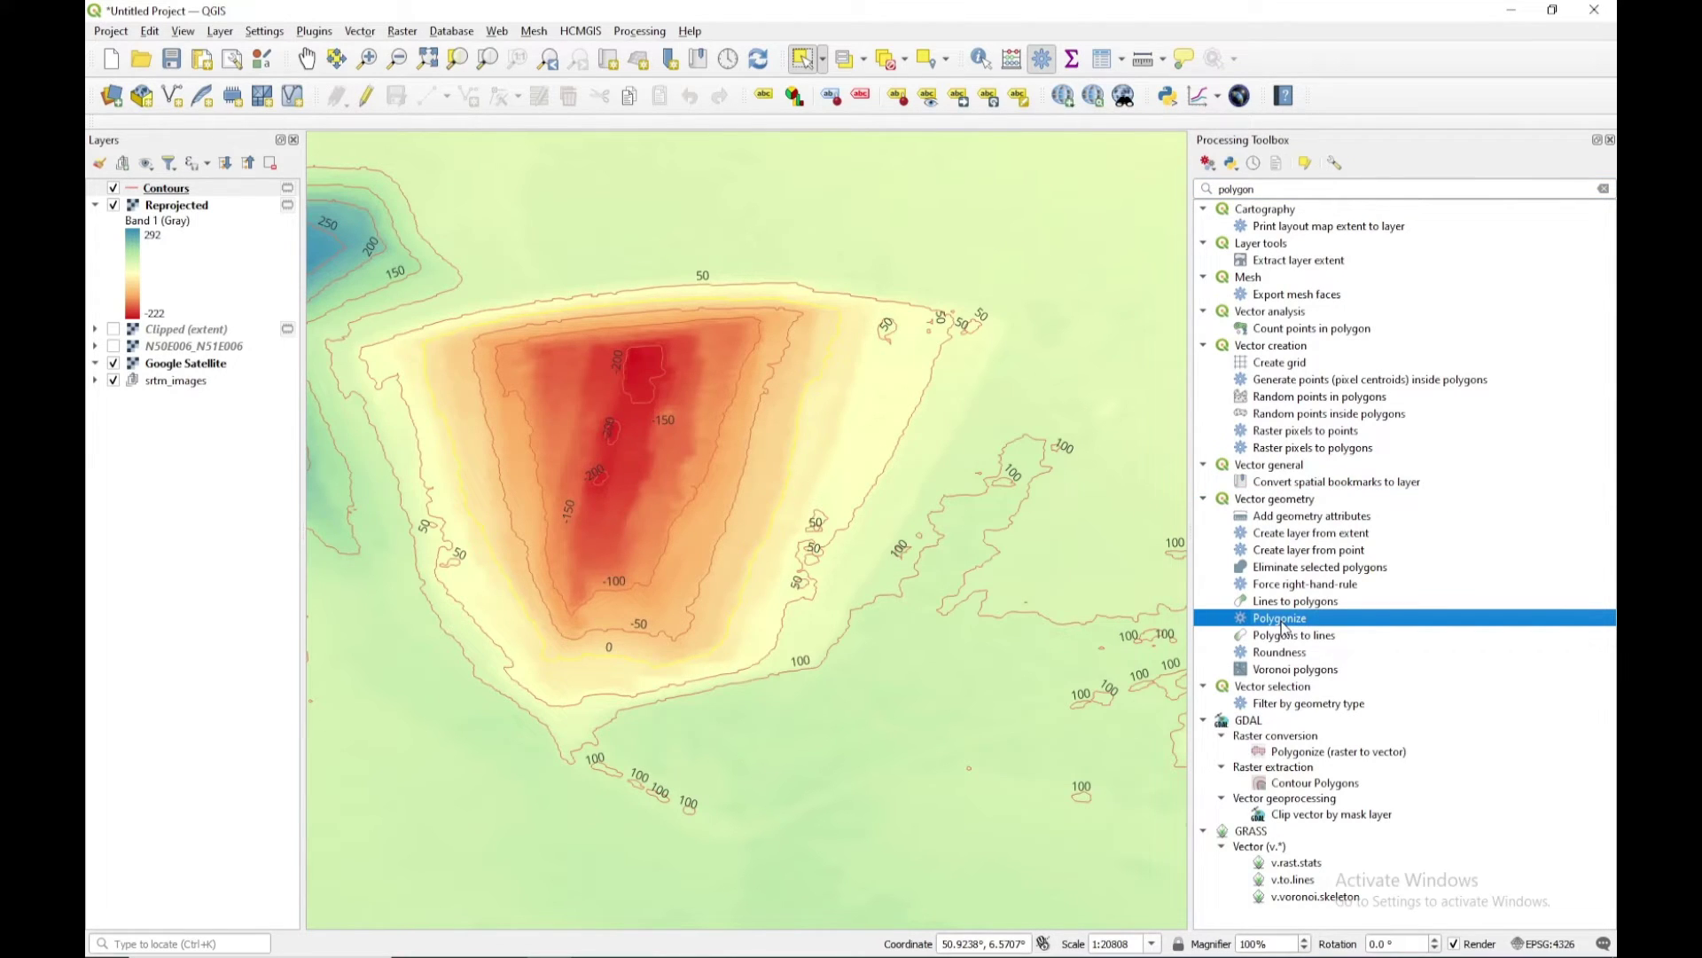
{"action": "double_click", "coordinate": [1282, 621]}
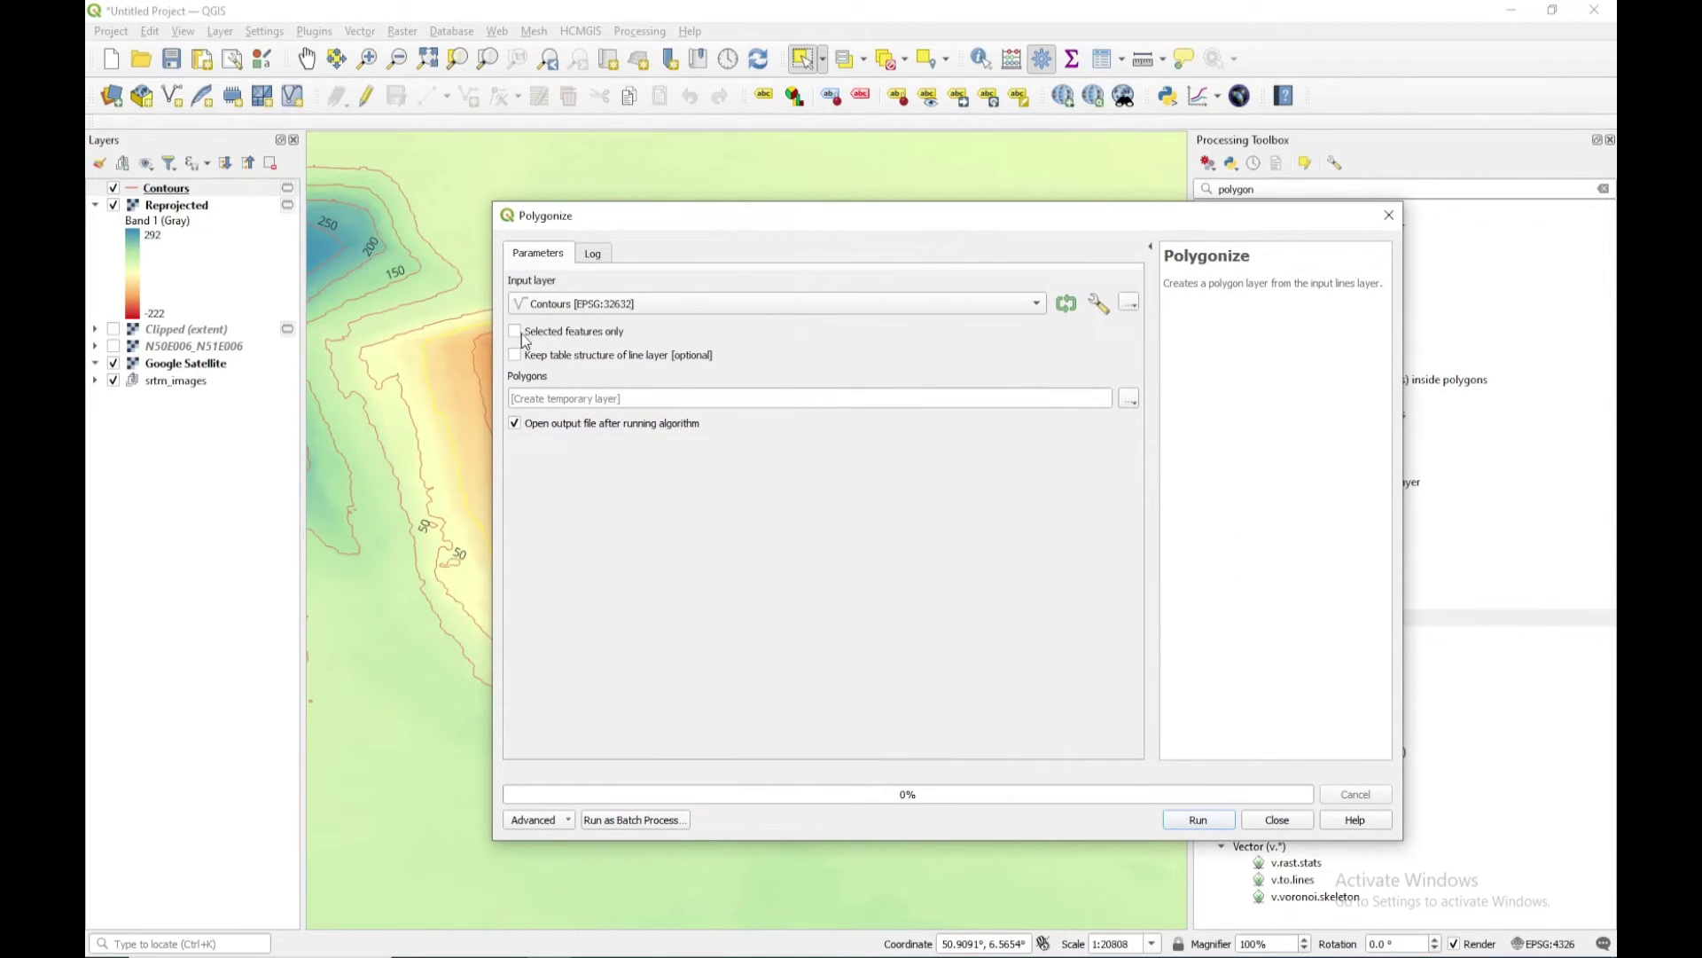
{"action": "left_click", "coordinate": [516, 332]}
{"action": "left_click_drag", "start_coordinate": [680, 223], "coordinate": [1052, 223]}
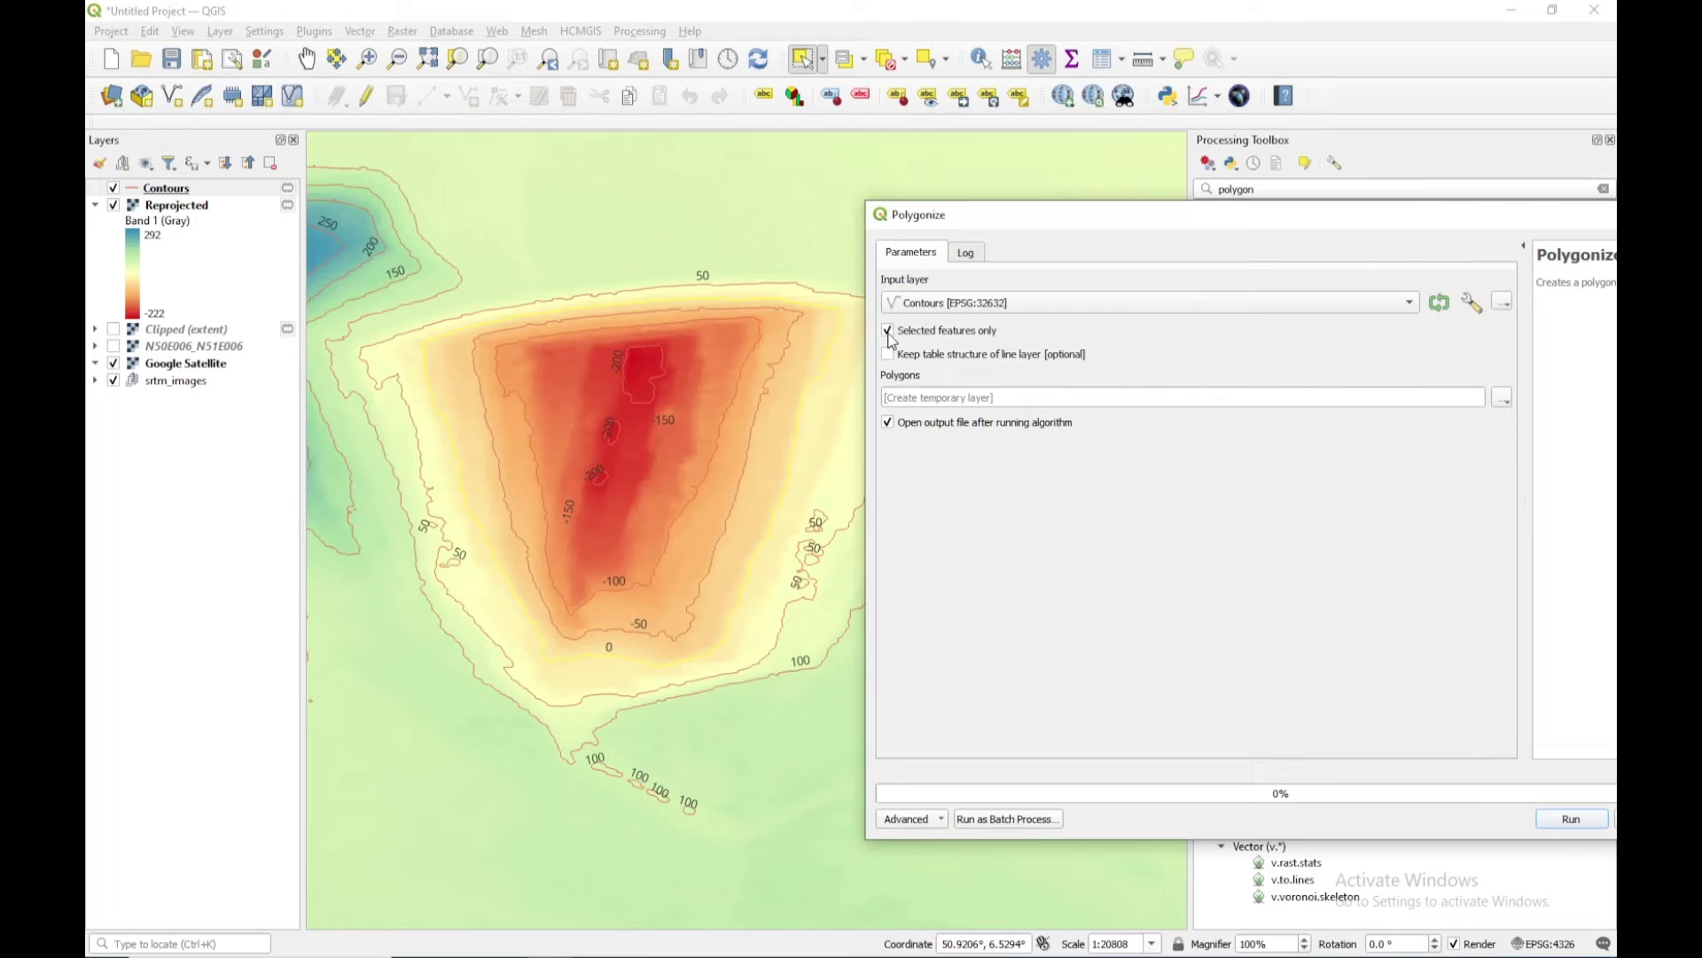
{"action": "left_click", "coordinate": [1563, 819]}
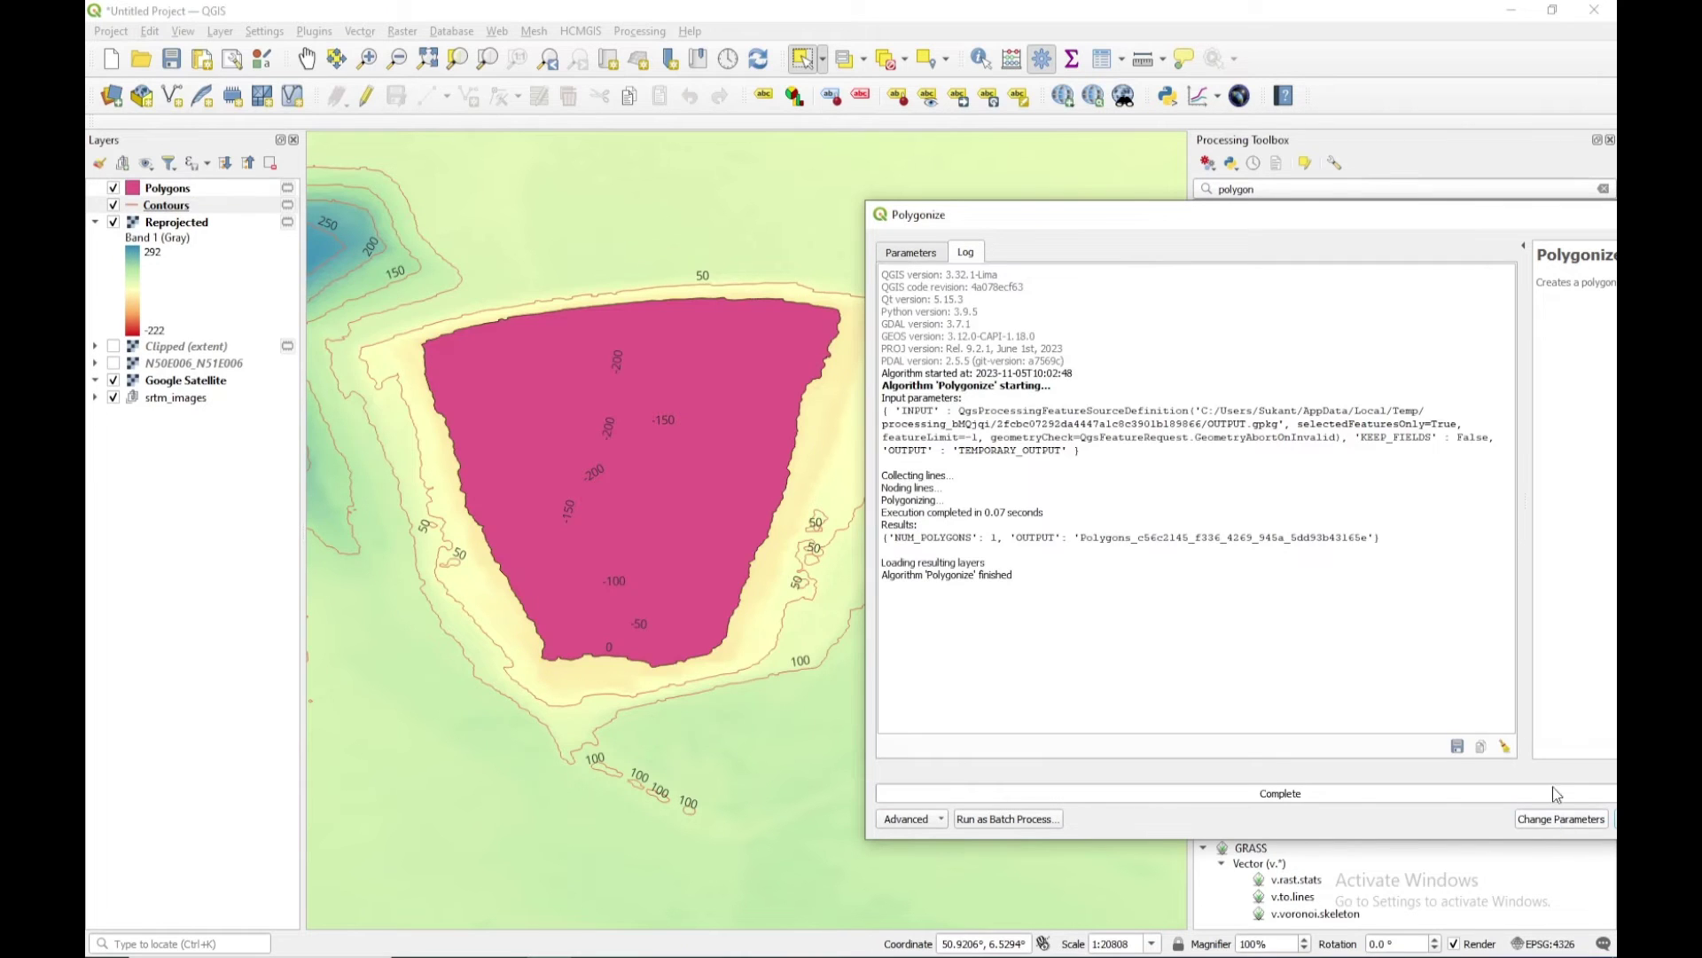
{"action": "left_click_drag", "start_coordinate": [1316, 221], "coordinate": [806, 209]}
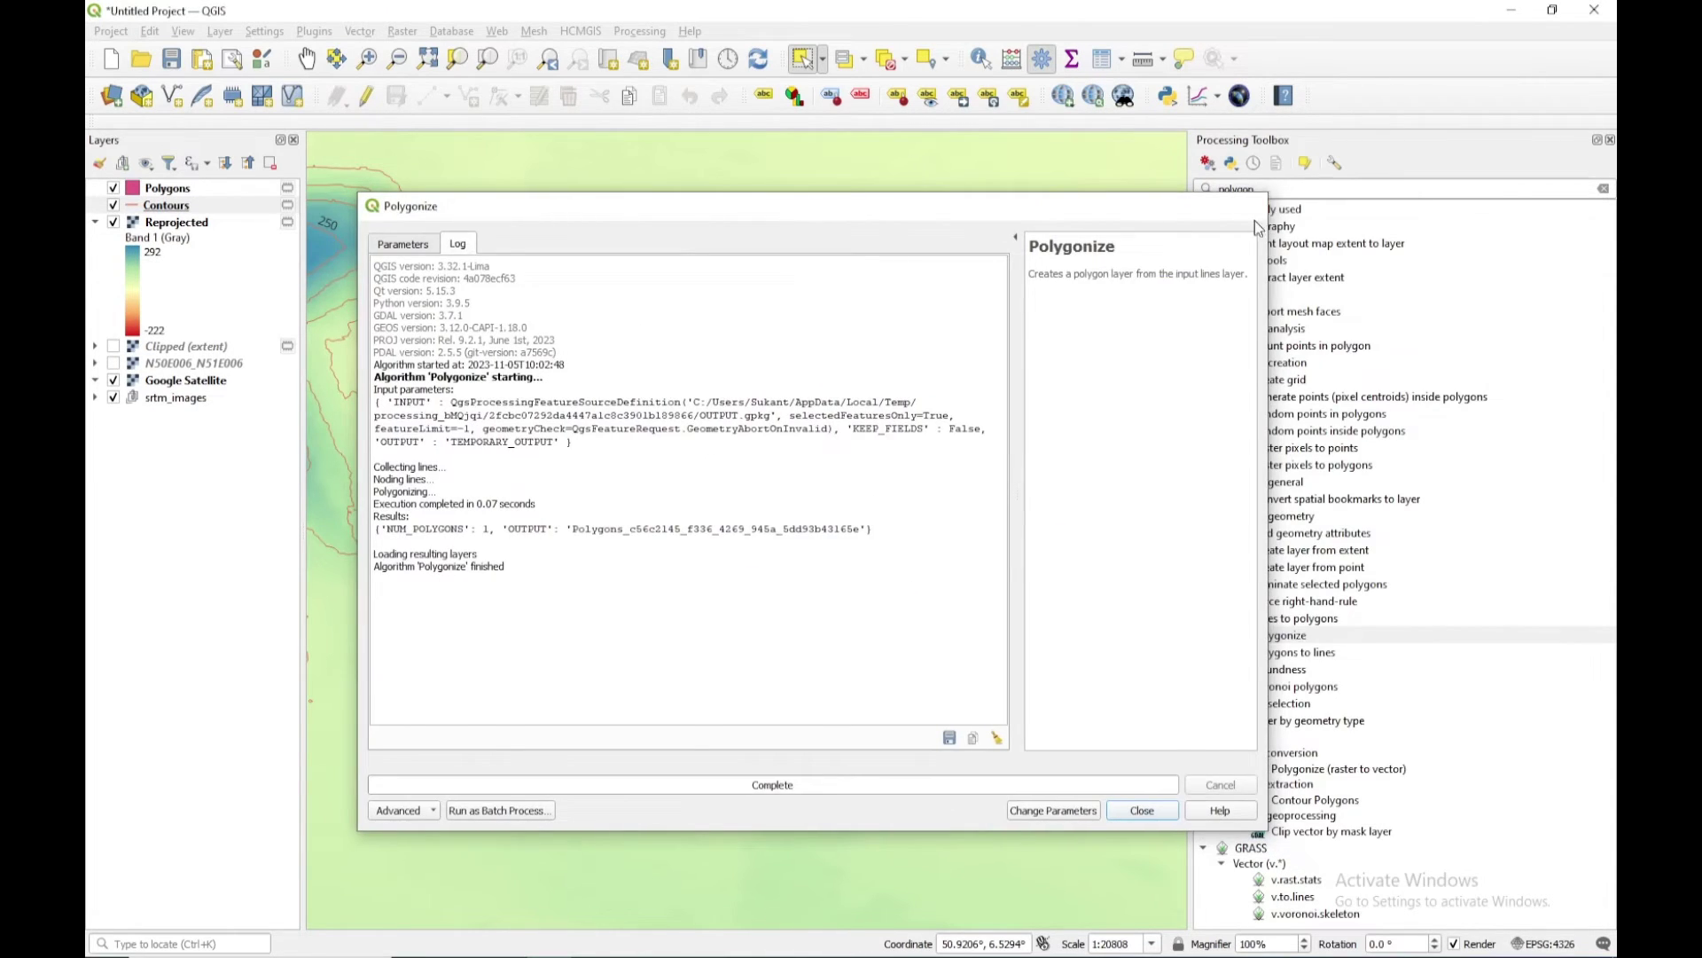
{"action": "left_click", "coordinate": [1246, 211]}
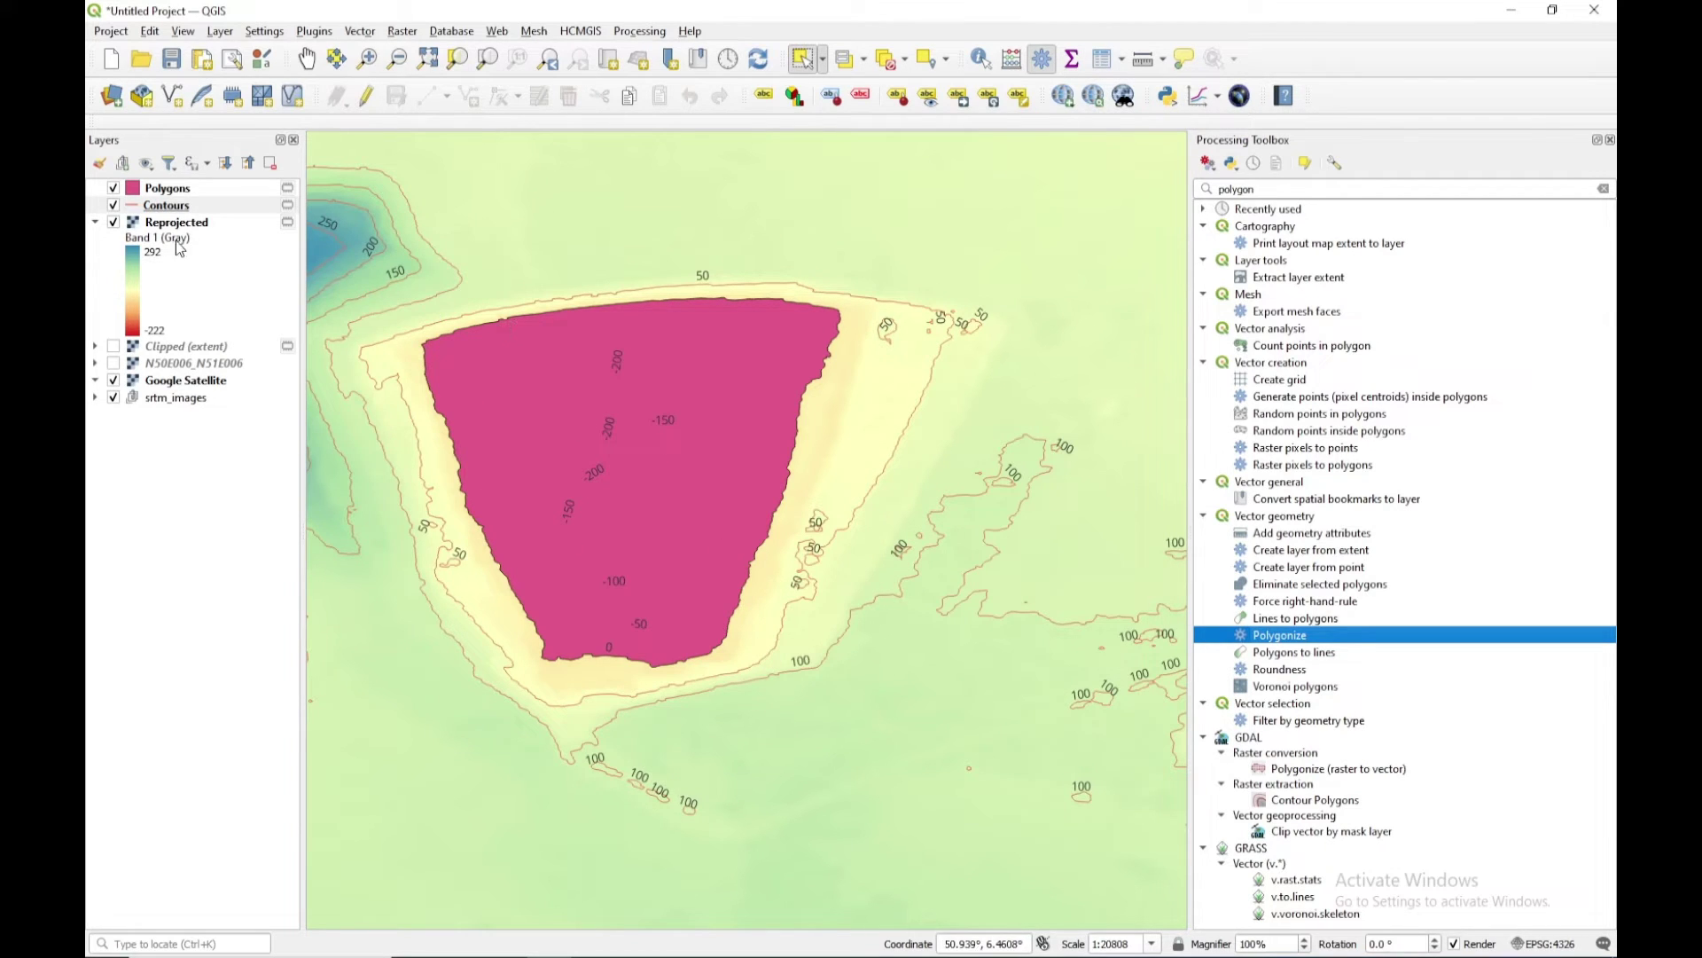
Step: Hide the Polygons layer and close the Processing Toolbox
{"action": "left_click", "coordinate": [114, 197]}
{"action": "left_click", "coordinate": [114, 188]}
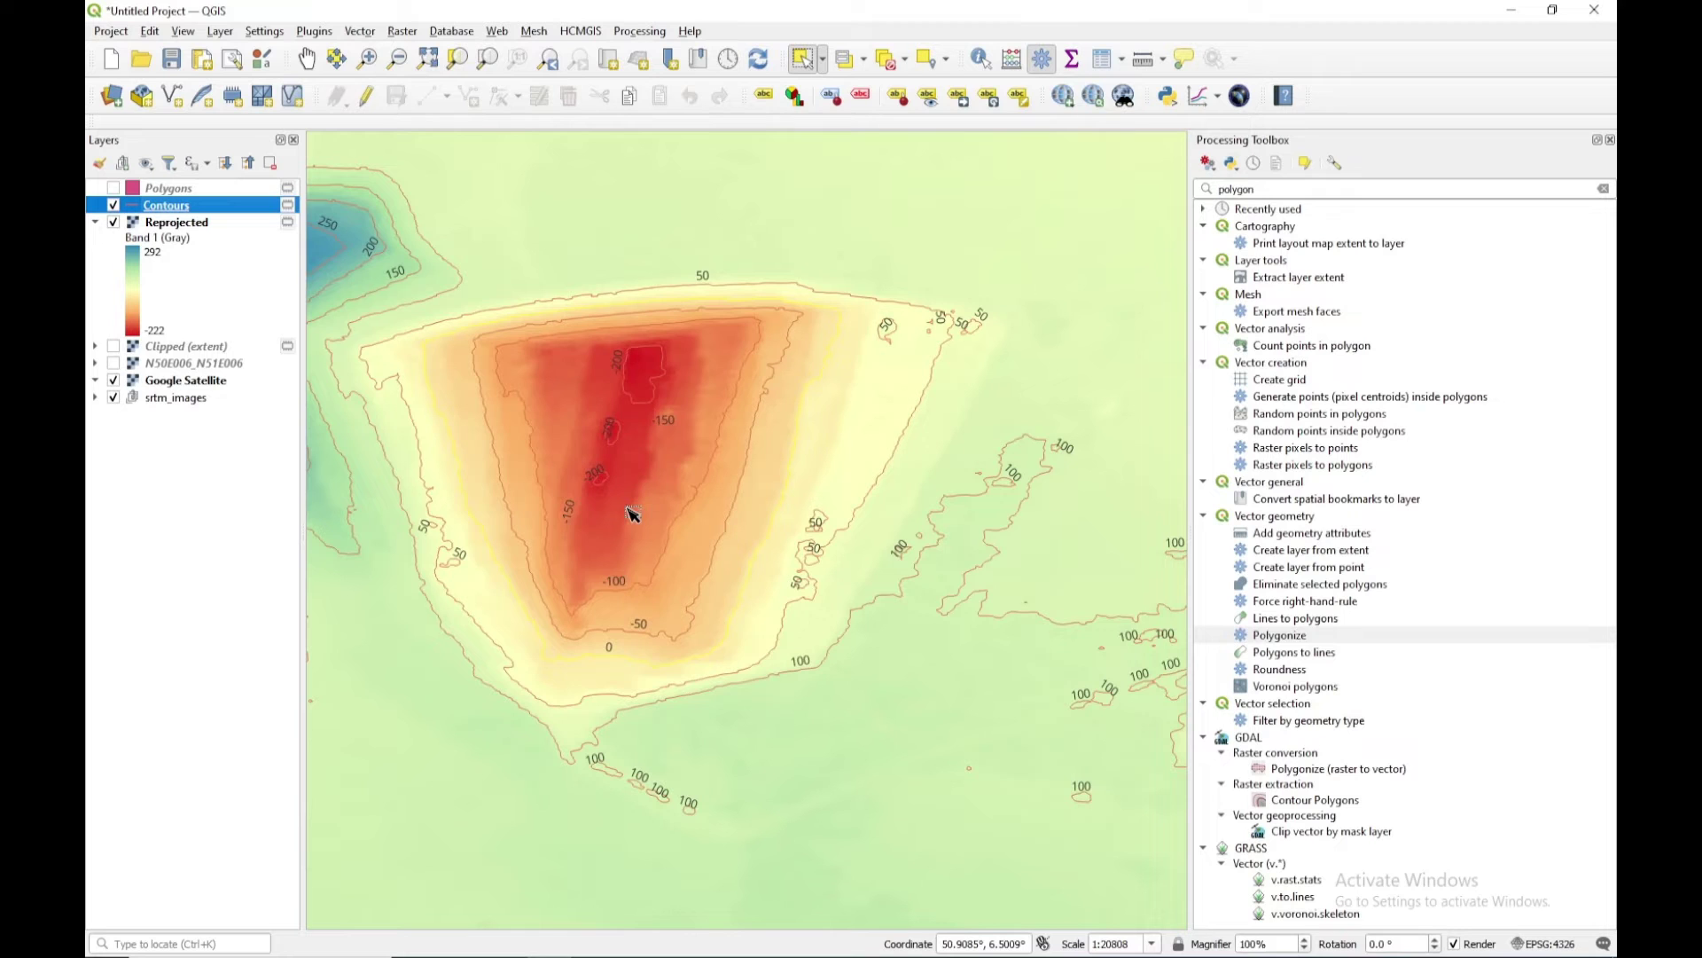
{"action": "key", "text": "ctrl+alt+t"}
{"action": "scroll", "coordinate": [740, 612], "scroll_direction": "down", "scroll_amount": 1}
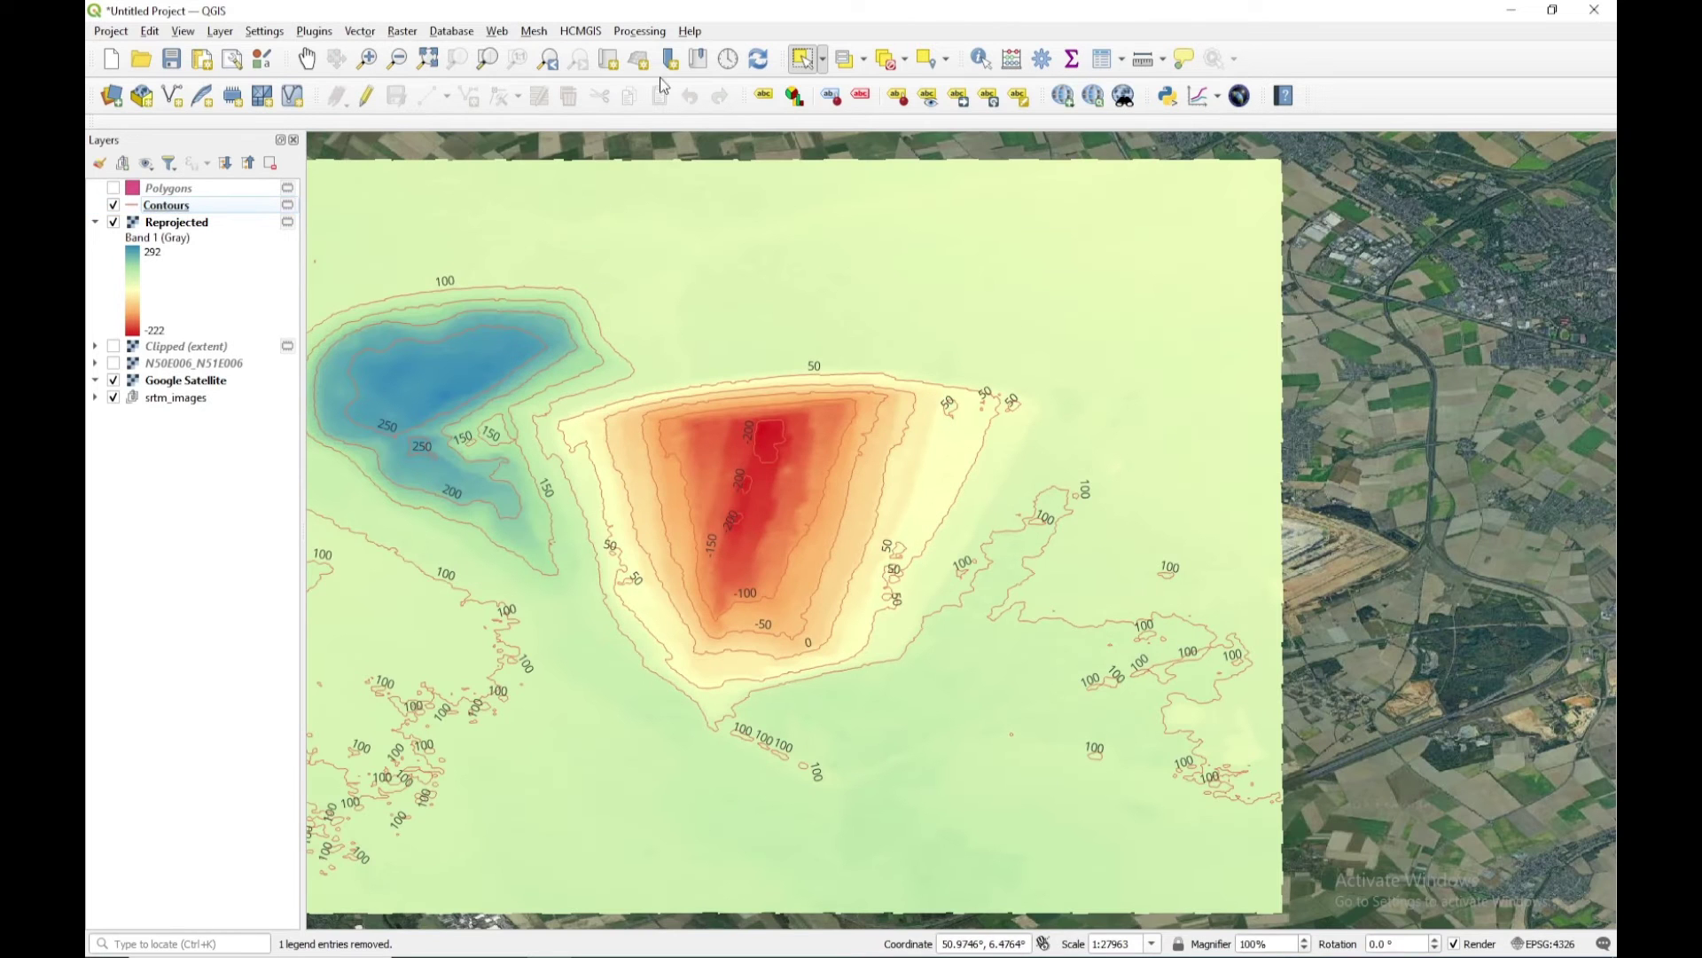
Step: Open the Raster Calculator and start the expression with ( "Reprojected@1" <= 0 ) followed by a multiplication sign
{"action": "left_click", "coordinate": [402, 31]}
{"action": "left_click", "coordinate": [453, 52]}
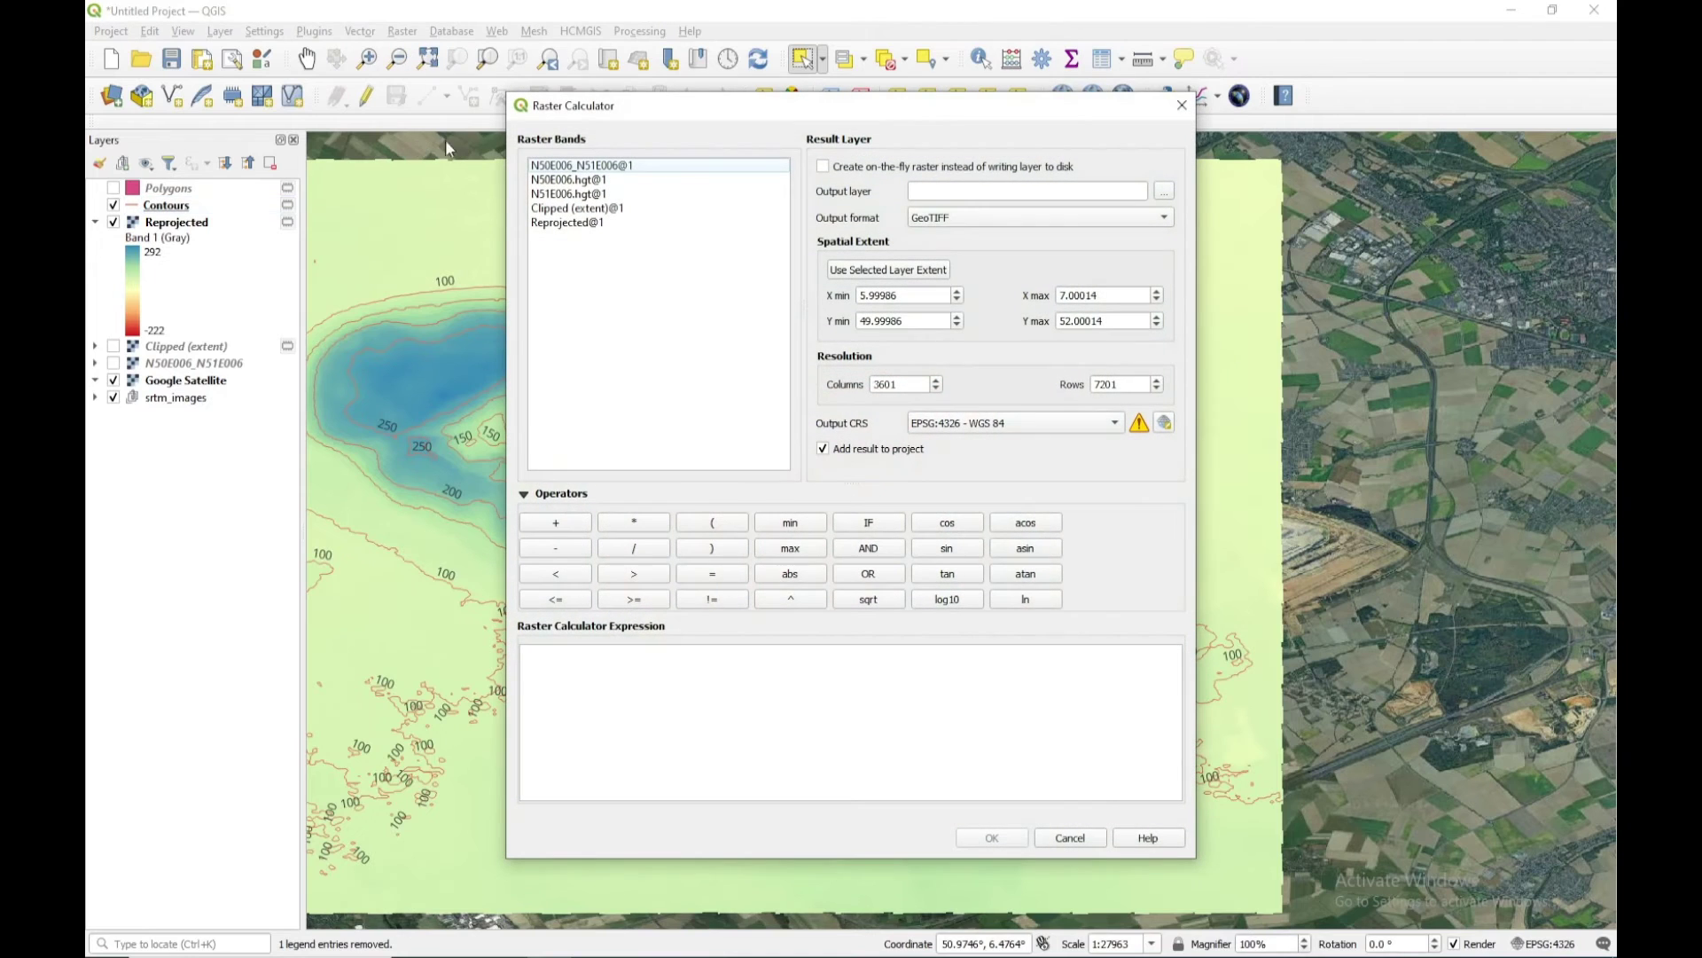
{"action": "left_click", "coordinate": [713, 523]}
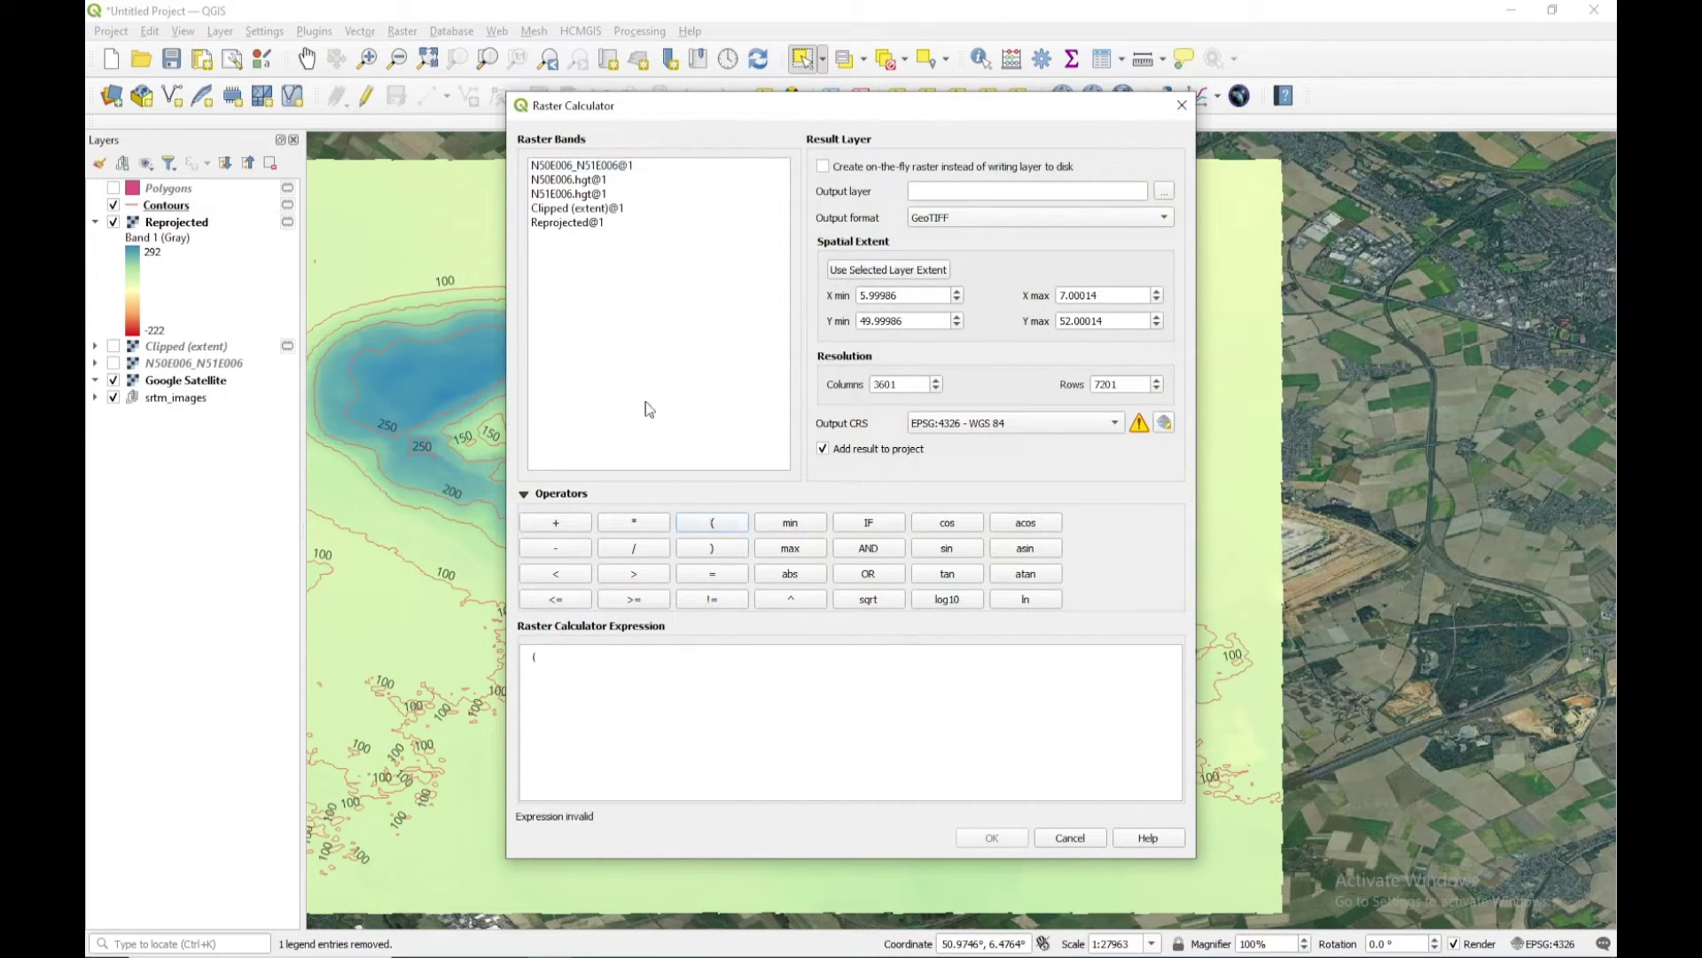
{"action": "left_click", "coordinate": [560, 223]}
{"action": "double_click", "coordinate": [558, 221]}
{"action": "left_click", "coordinate": [681, 661]}
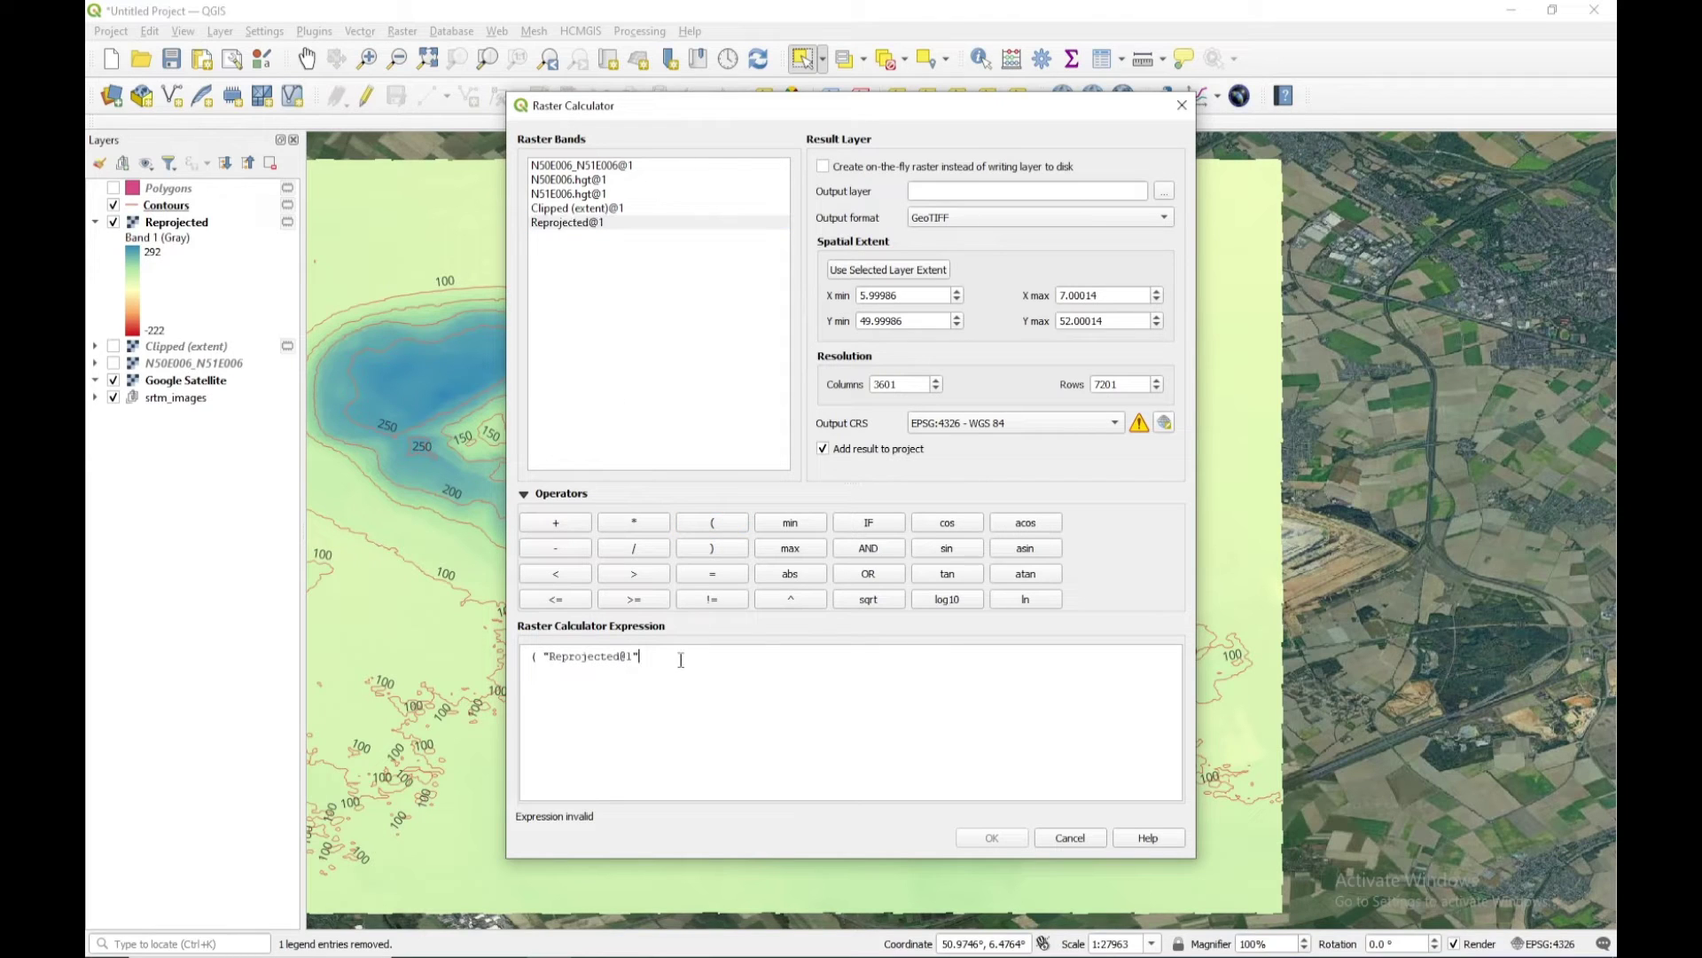
{"action": "left_click", "coordinate": [556, 600]}
{"action": "left_click", "coordinate": [717, 550]}
{"action": "left_click", "coordinate": [636, 525]}
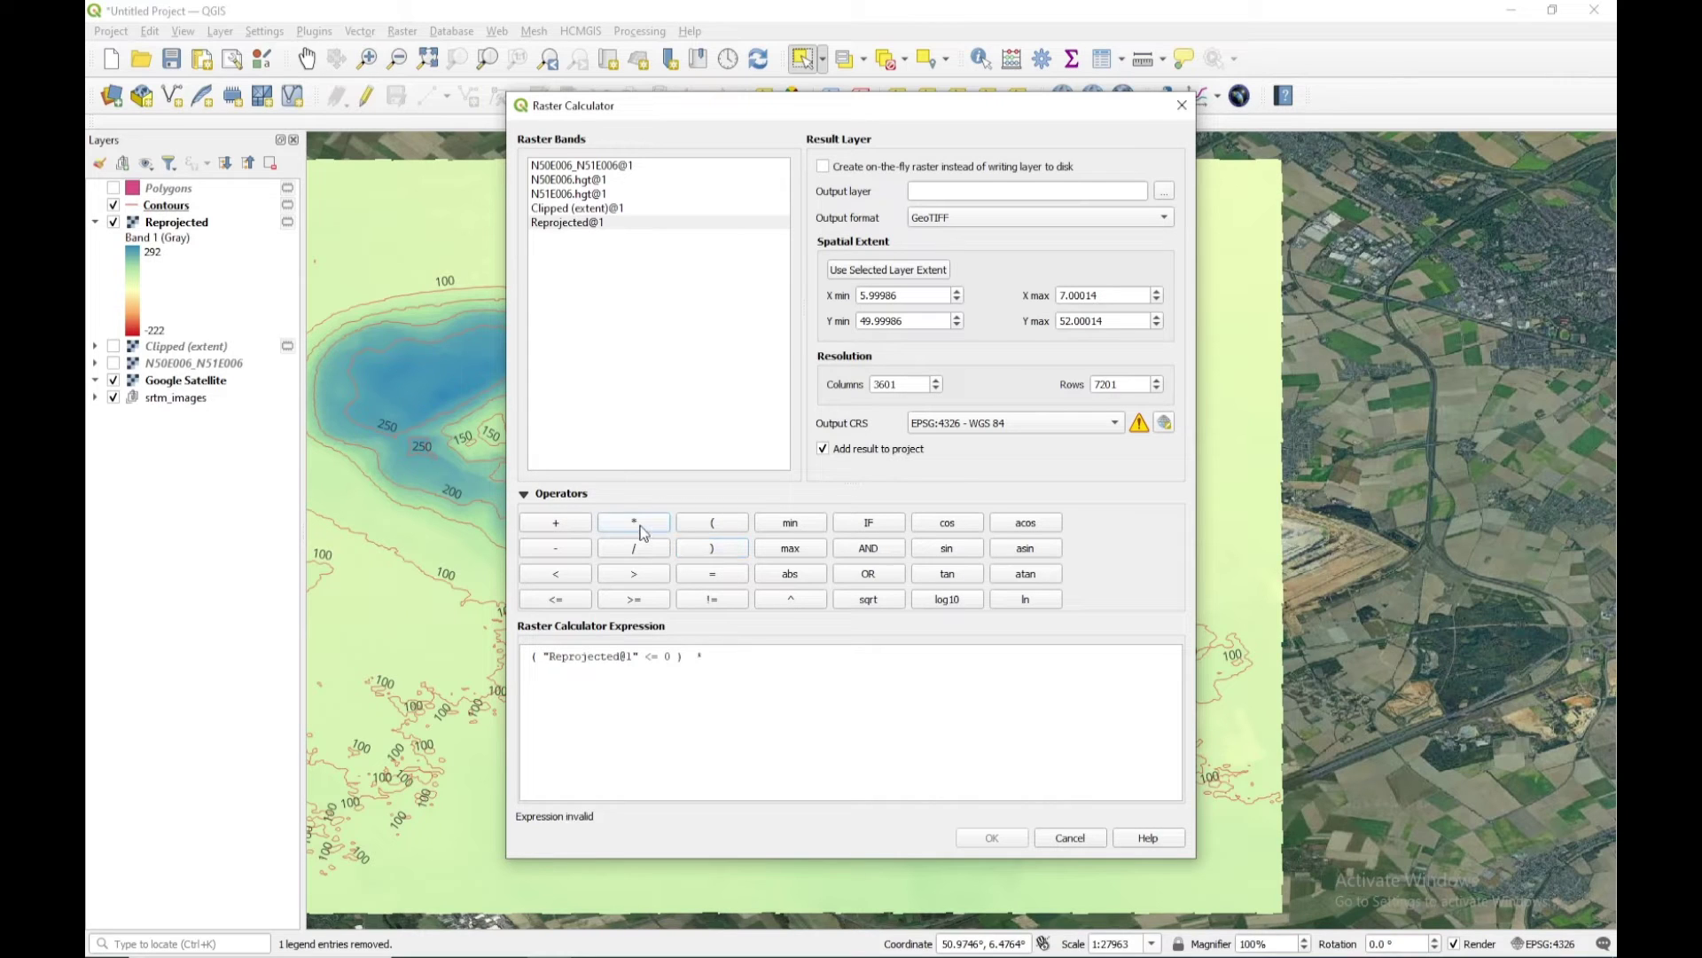
Step: Extend the raster expression with the depth term ( 0 - "Reprojected@1" )
{"action": "left_click", "coordinate": [722, 528]}
{"action": "left_click", "coordinate": [726, 553]}
{"action": "type", "text": "0 )  *  ( 0"}
{"action": "left_click", "coordinate": [575, 549]}
{"action": "double_click", "coordinate": [585, 225]}
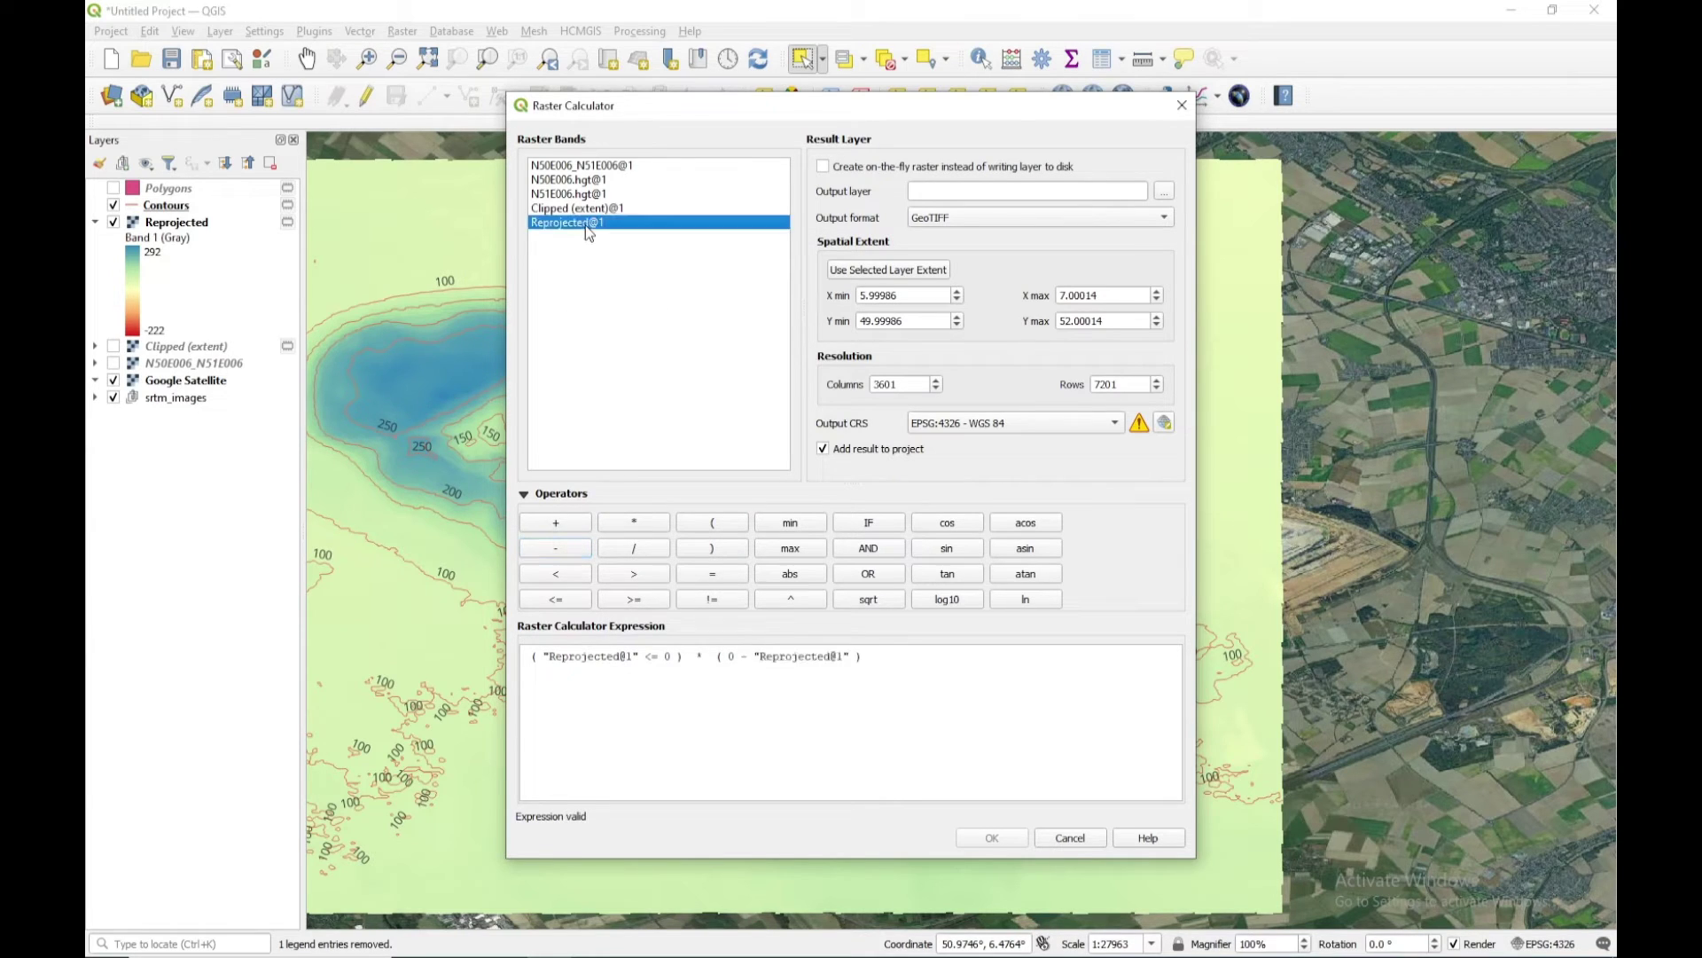
{"action": "left_click", "coordinate": [900, 657]}
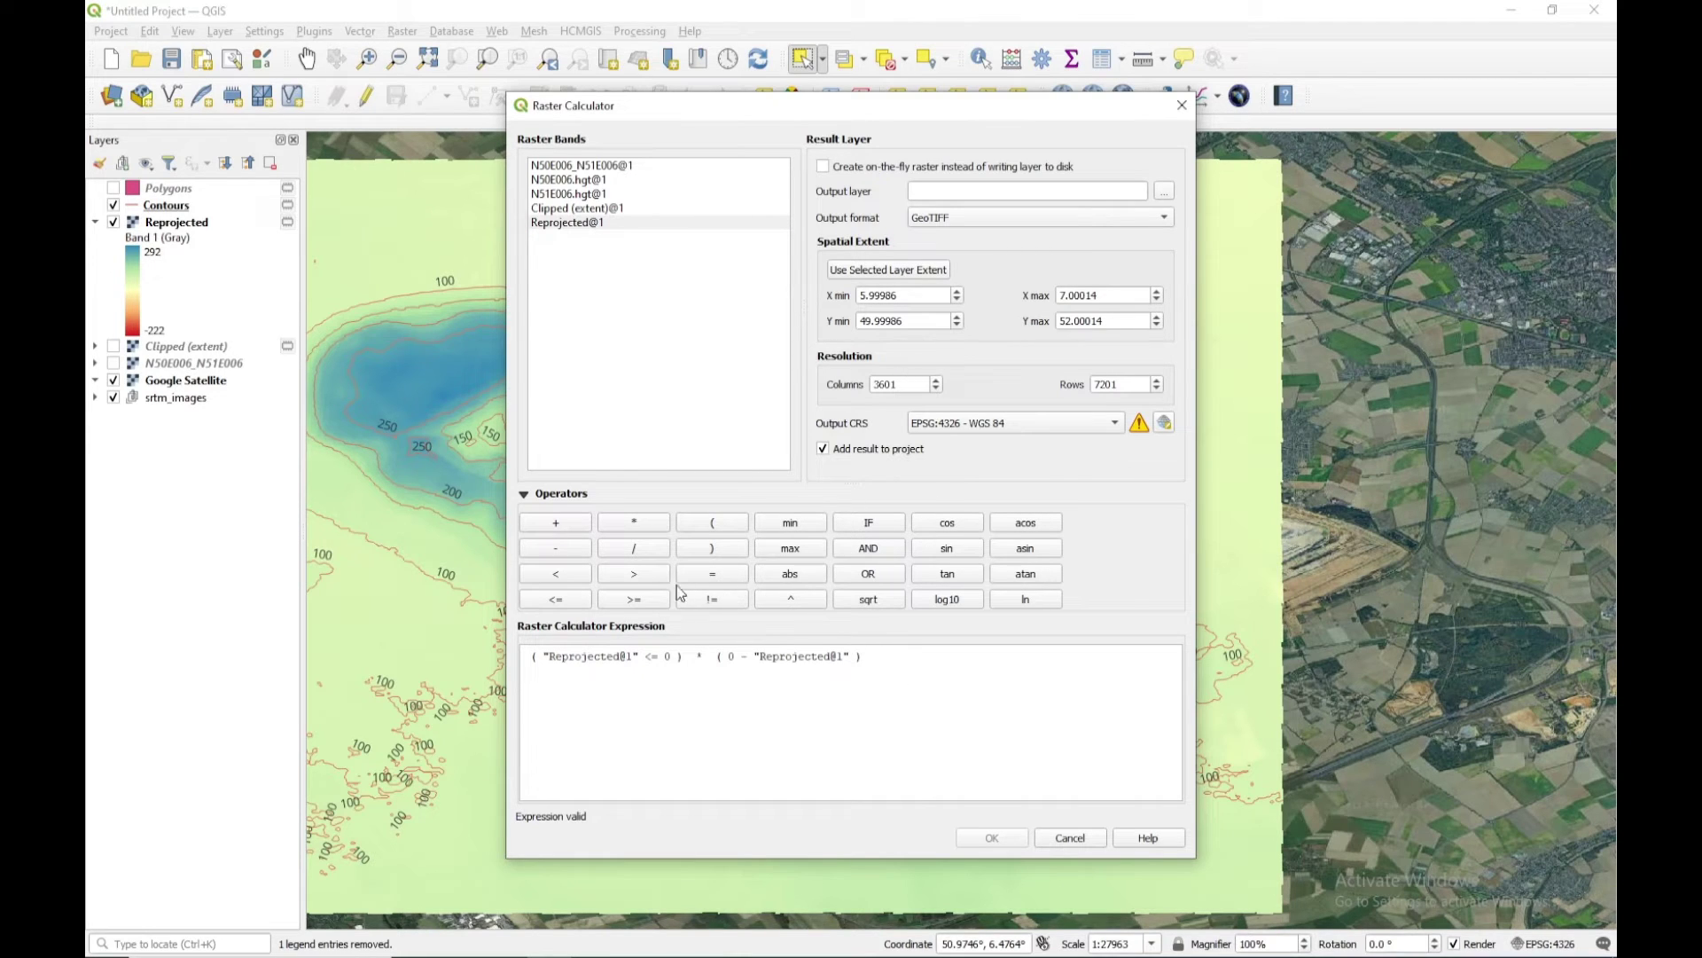
Step: Append another multiplication sign, copy the whole raster expression and cancel the Raster Calculator
{"action": "left_click", "coordinate": [634, 523]}
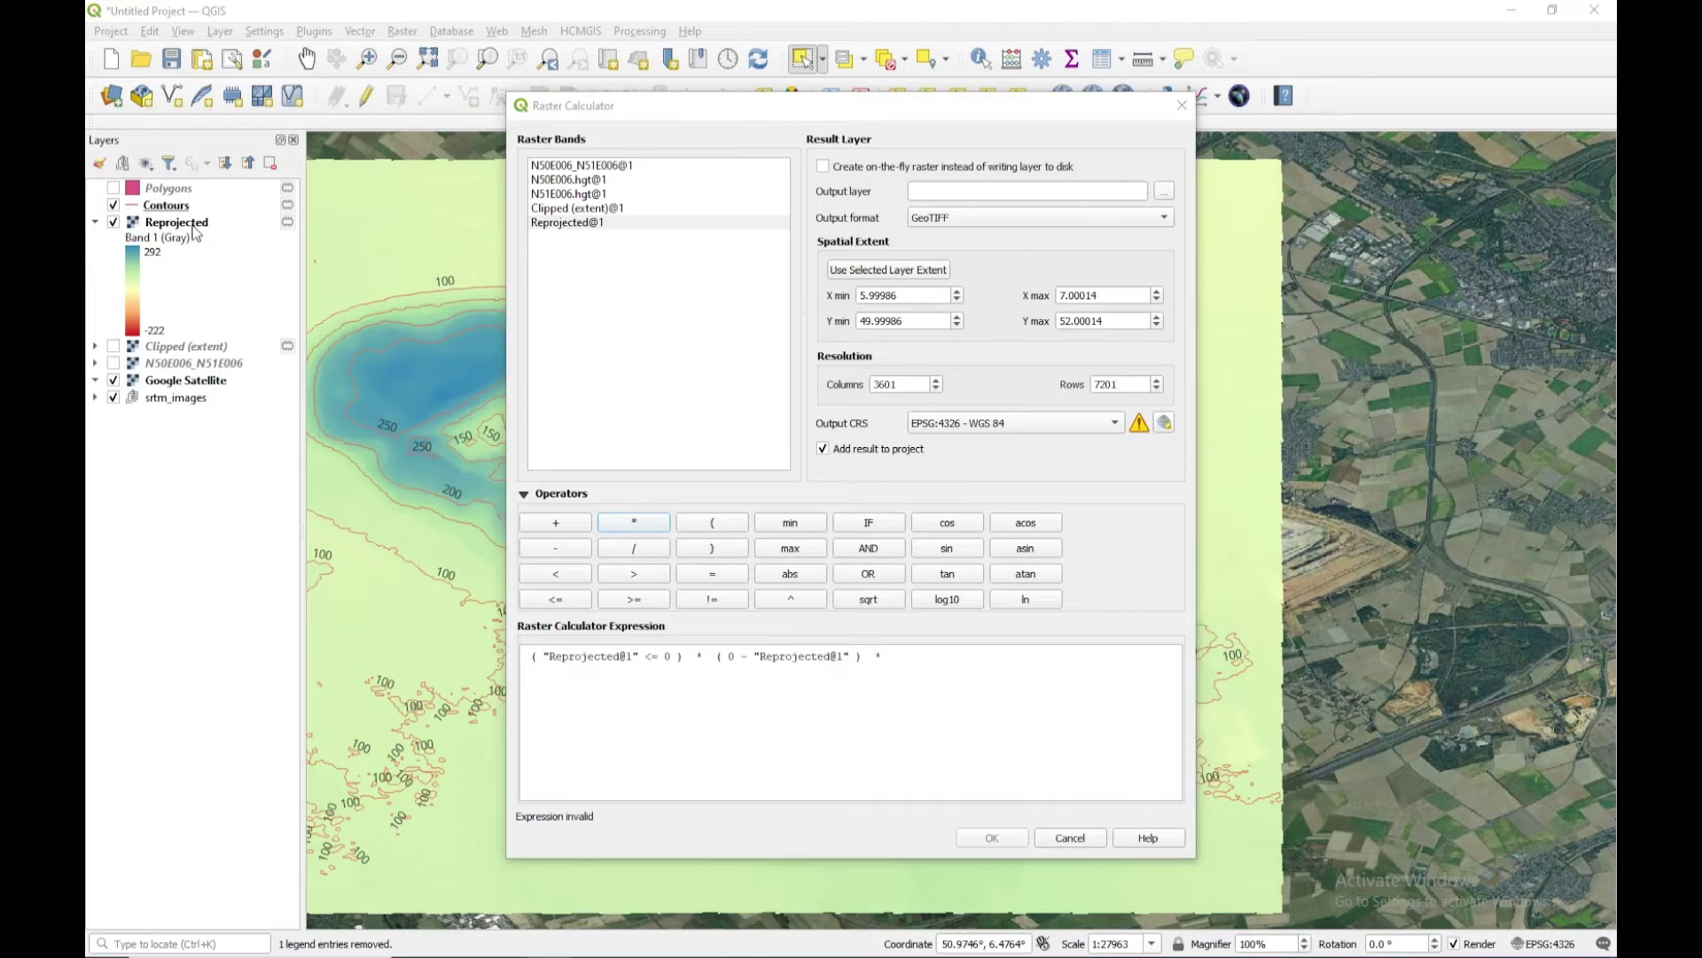
{"action": "left_click_drag", "start_coordinate": [889, 656], "coordinate": [552, 672]}
{"action": "right_click", "coordinate": [575, 663]}
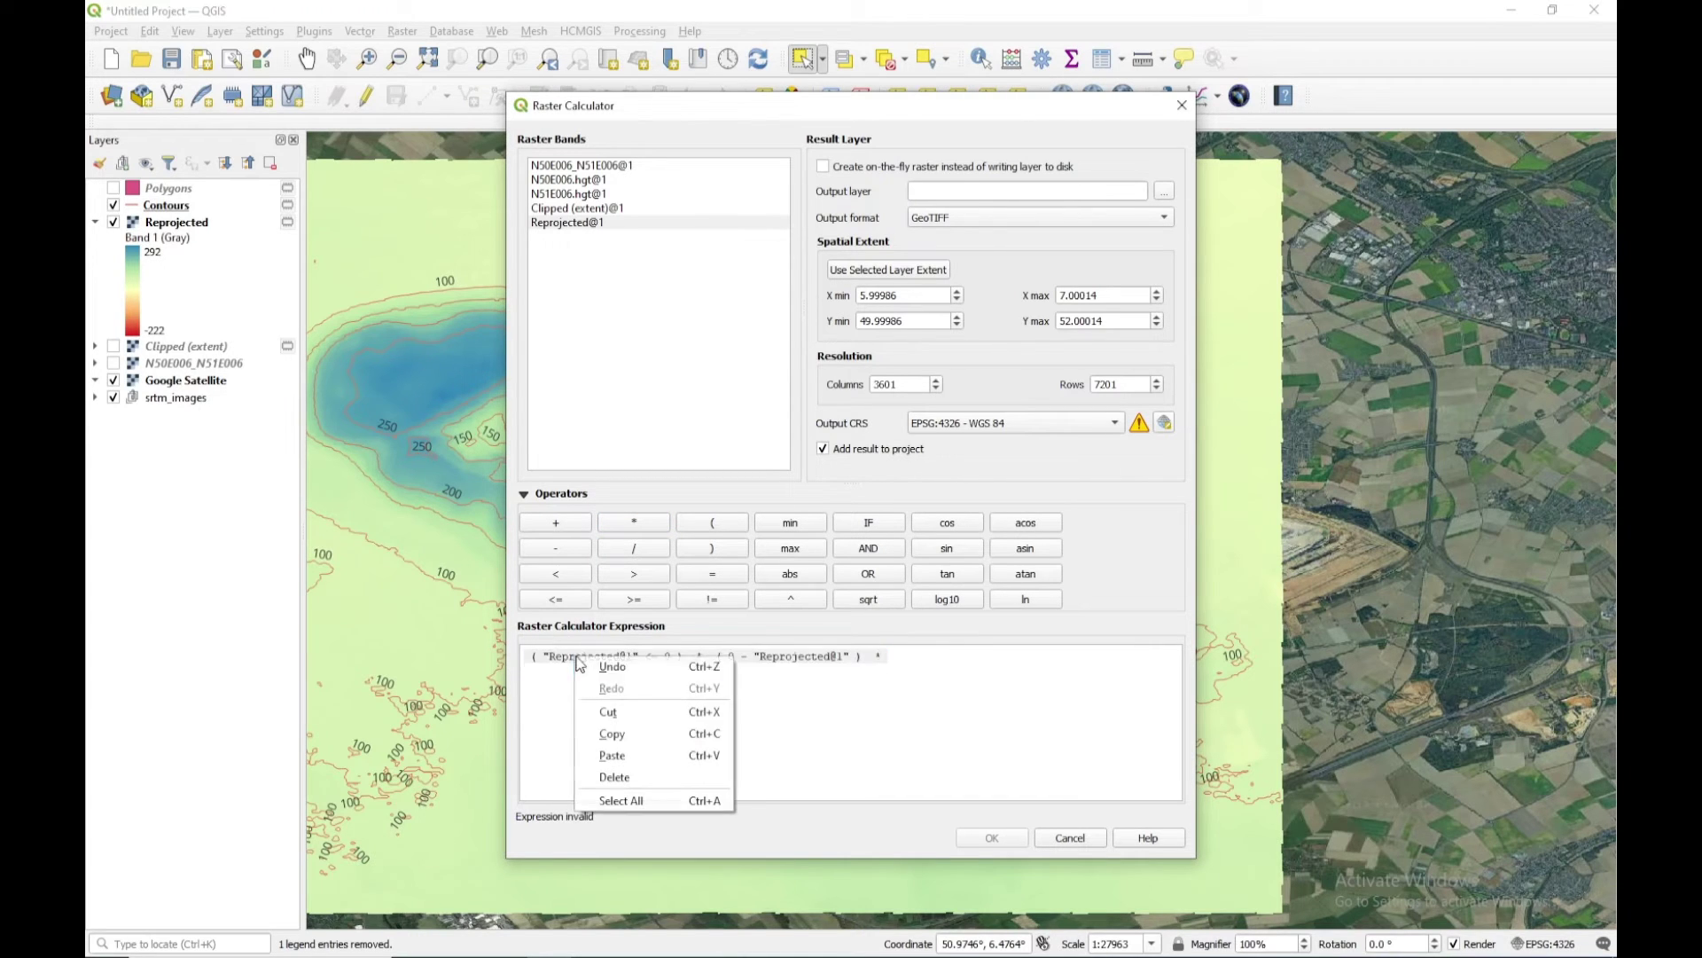
{"action": "left_click", "coordinate": [616, 731]}
{"action": "left_click", "coordinate": [1057, 838]}
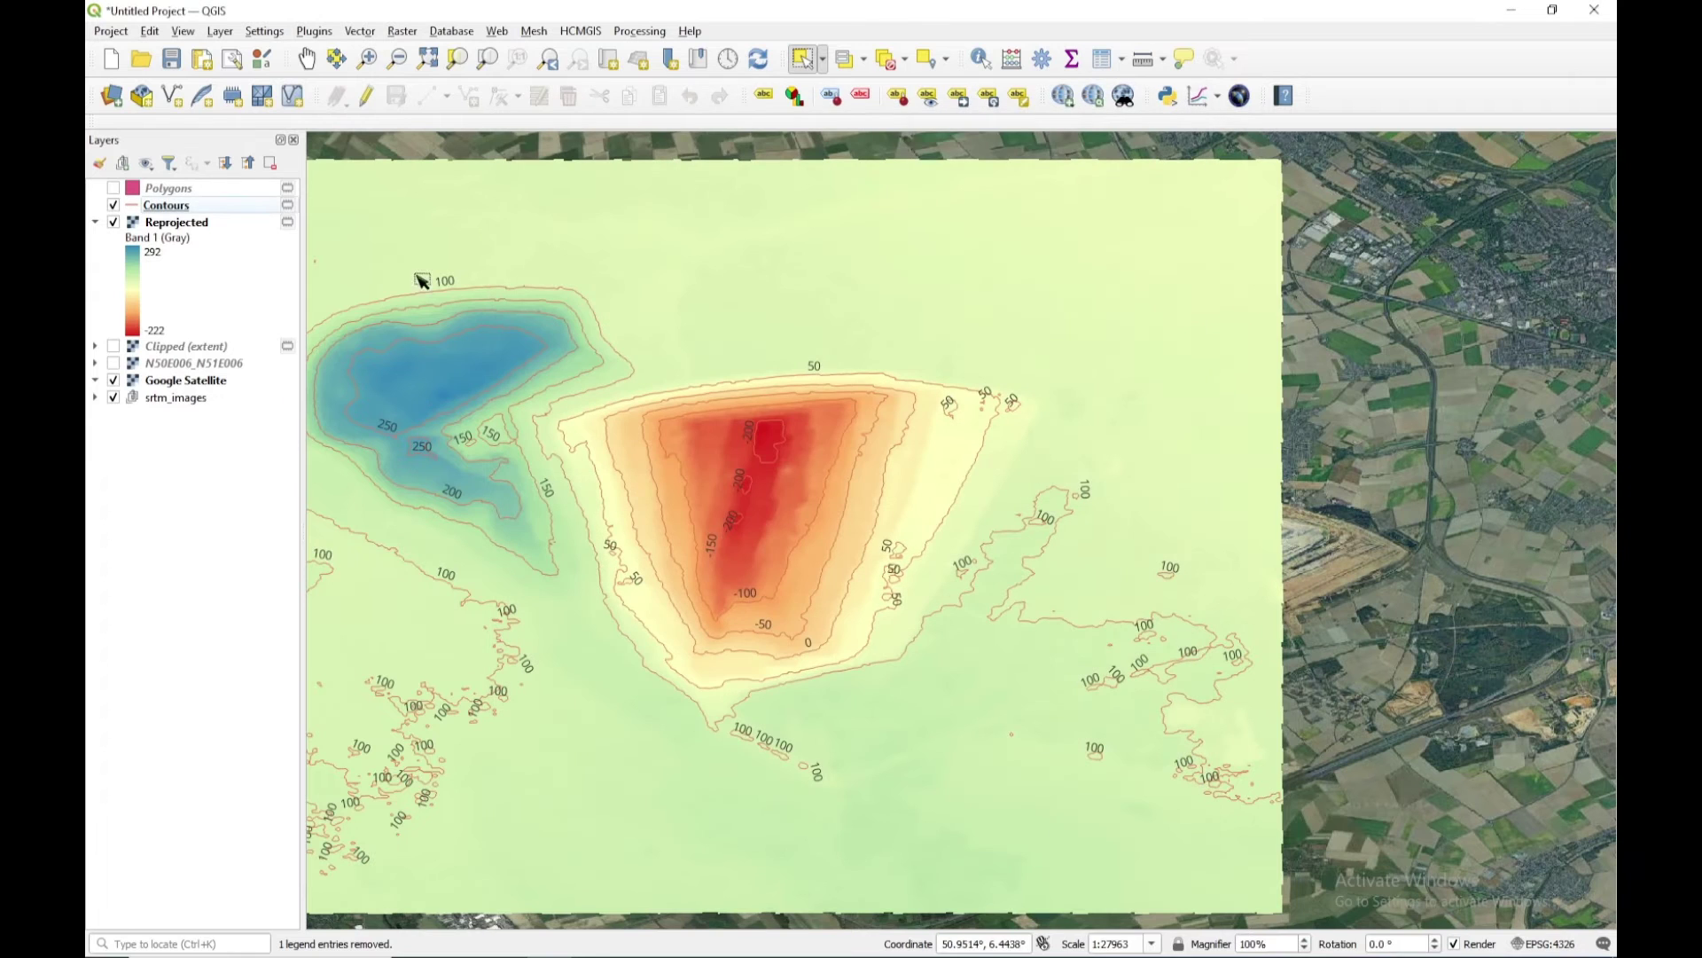
Step: Open the Reprojected layer's properties and look up its pixel size in the layer information
{"action": "left_click", "coordinate": [185, 224]}
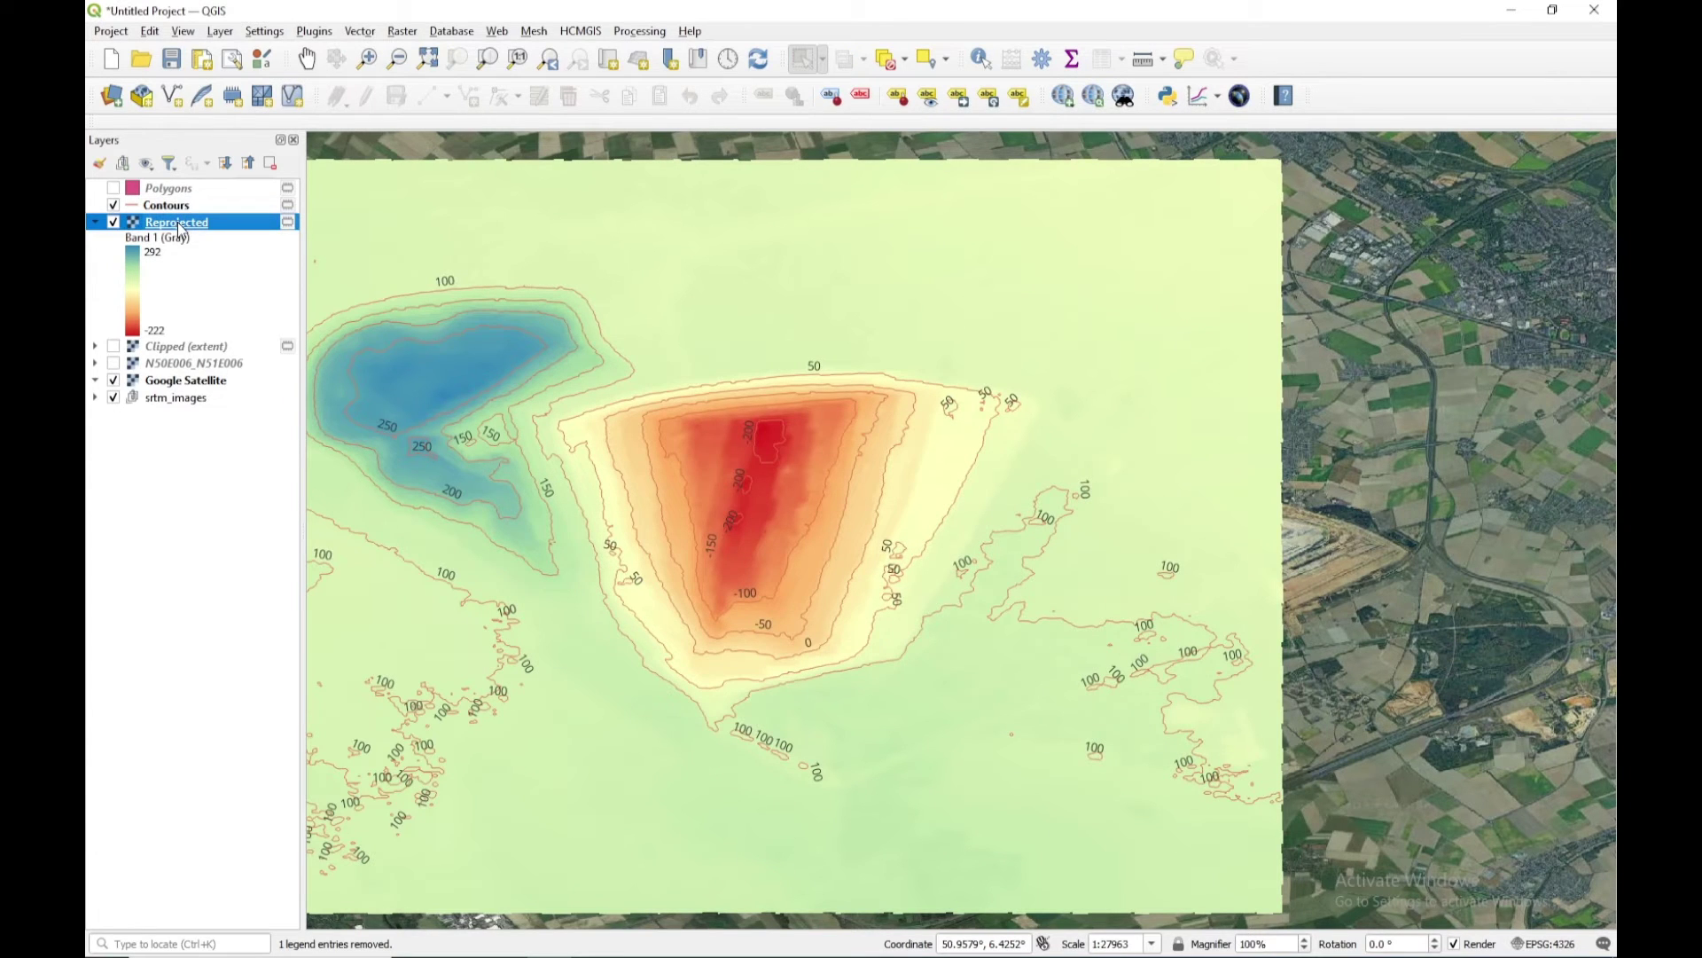
{"action": "right_click", "coordinate": [179, 224]}
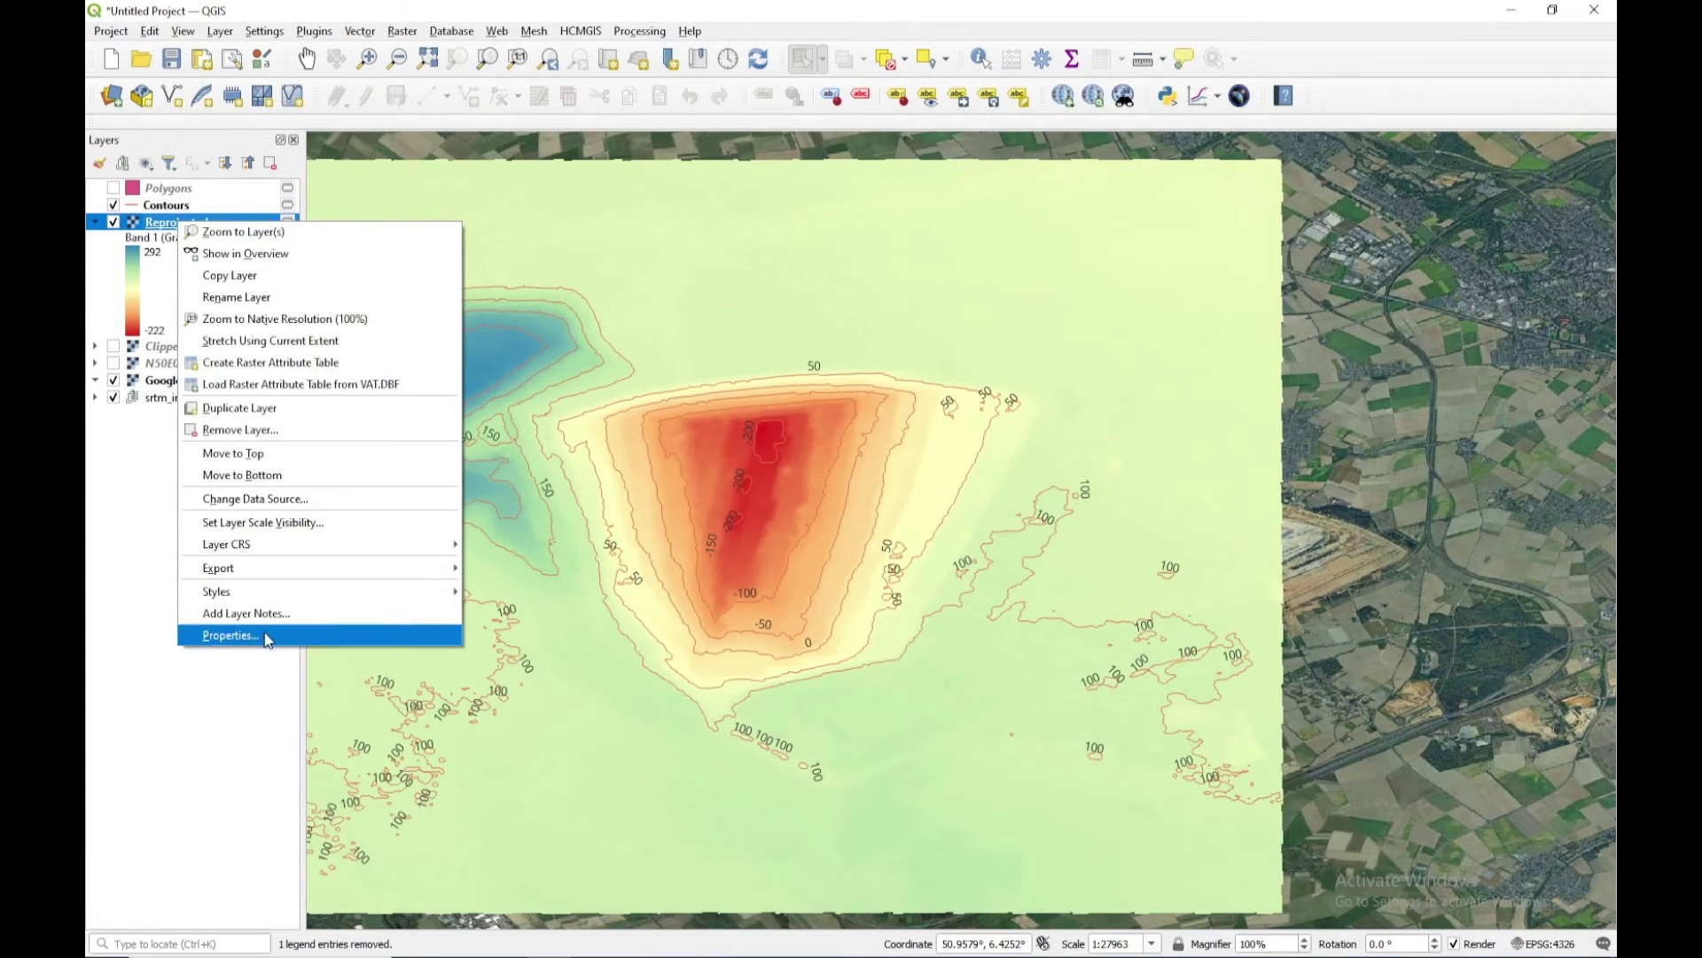
{"action": "left_click", "coordinate": [230, 635]}
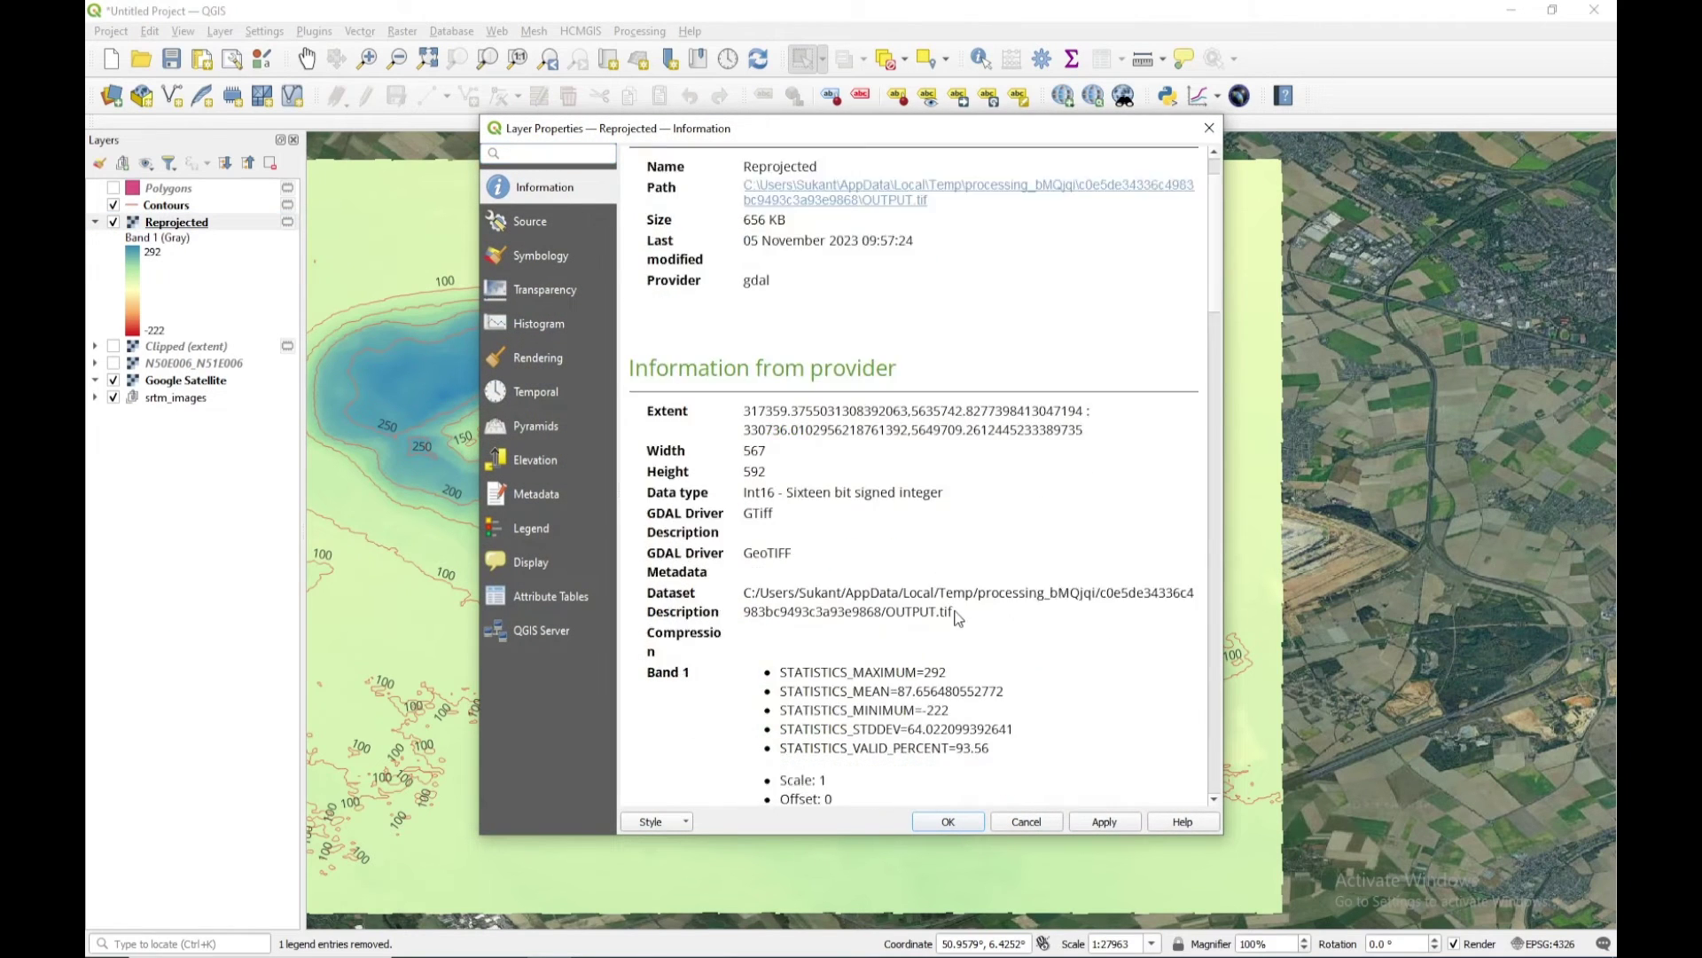
{"action": "scroll", "coordinate": [956, 617], "scroll_direction": "down", "scroll_amount": 5}
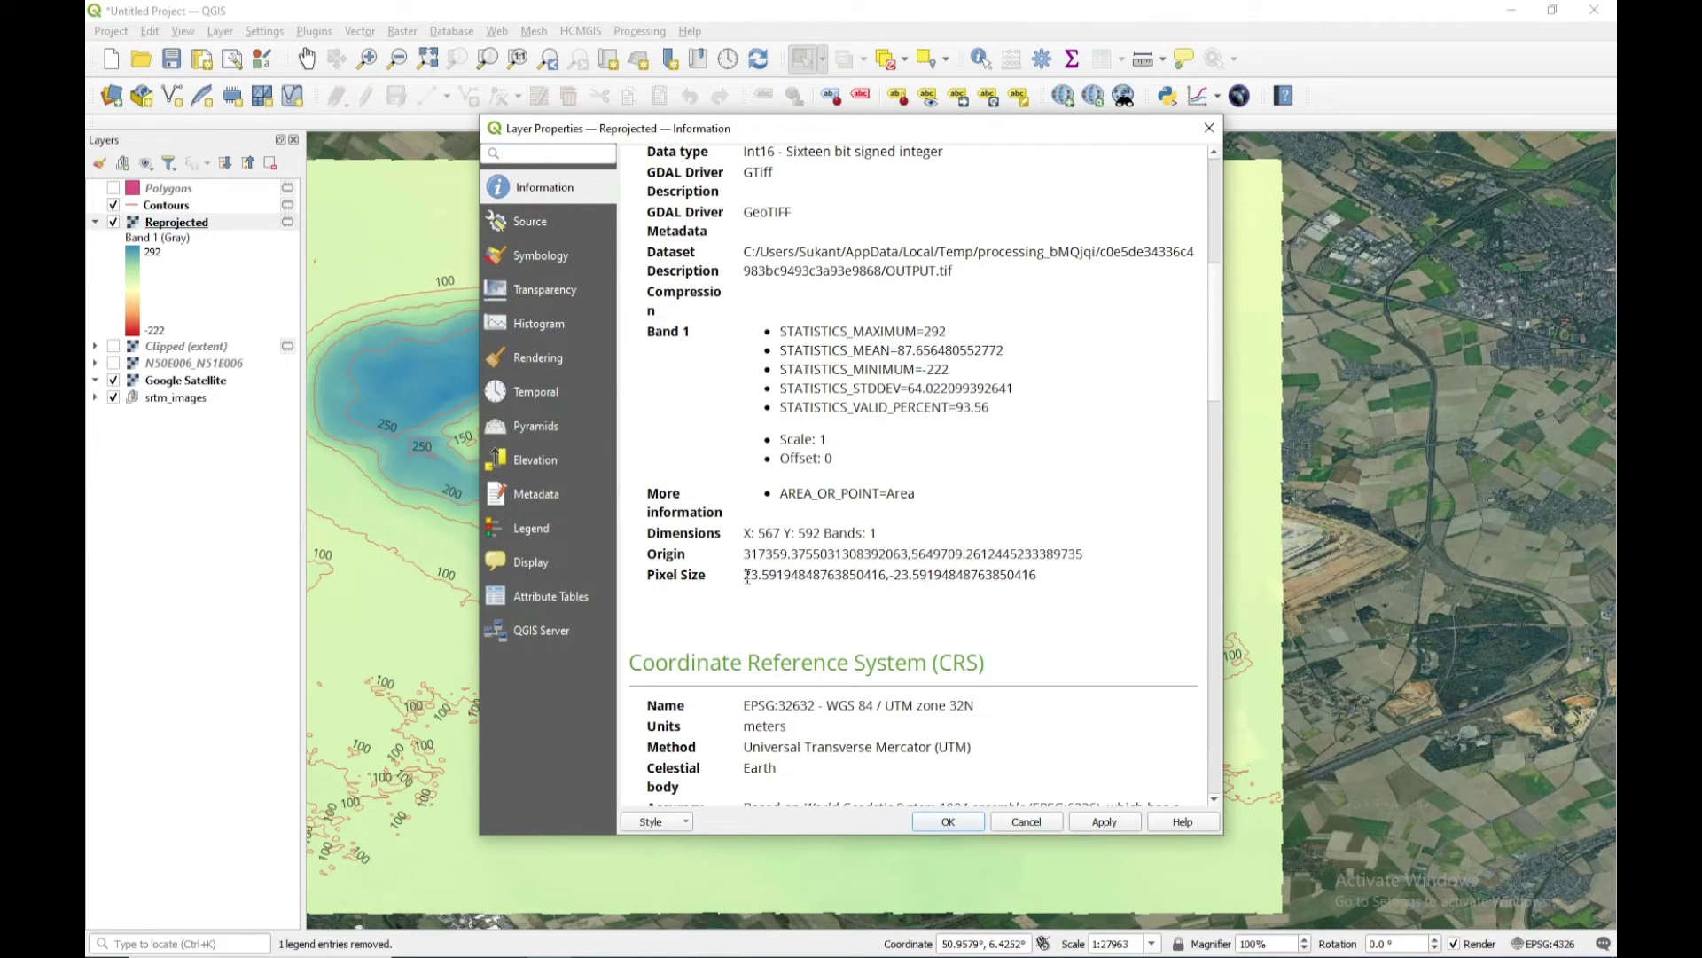
Step: Close the layer properties, reopen the Raster Calculator, paste the copied expression and complete it with 23.6 * 23.6 as the pixel area
{"action": "left_click_drag", "start_coordinate": [744, 575], "coordinate": [763, 576]}
{"action": "left_click", "coordinate": [1209, 128]}
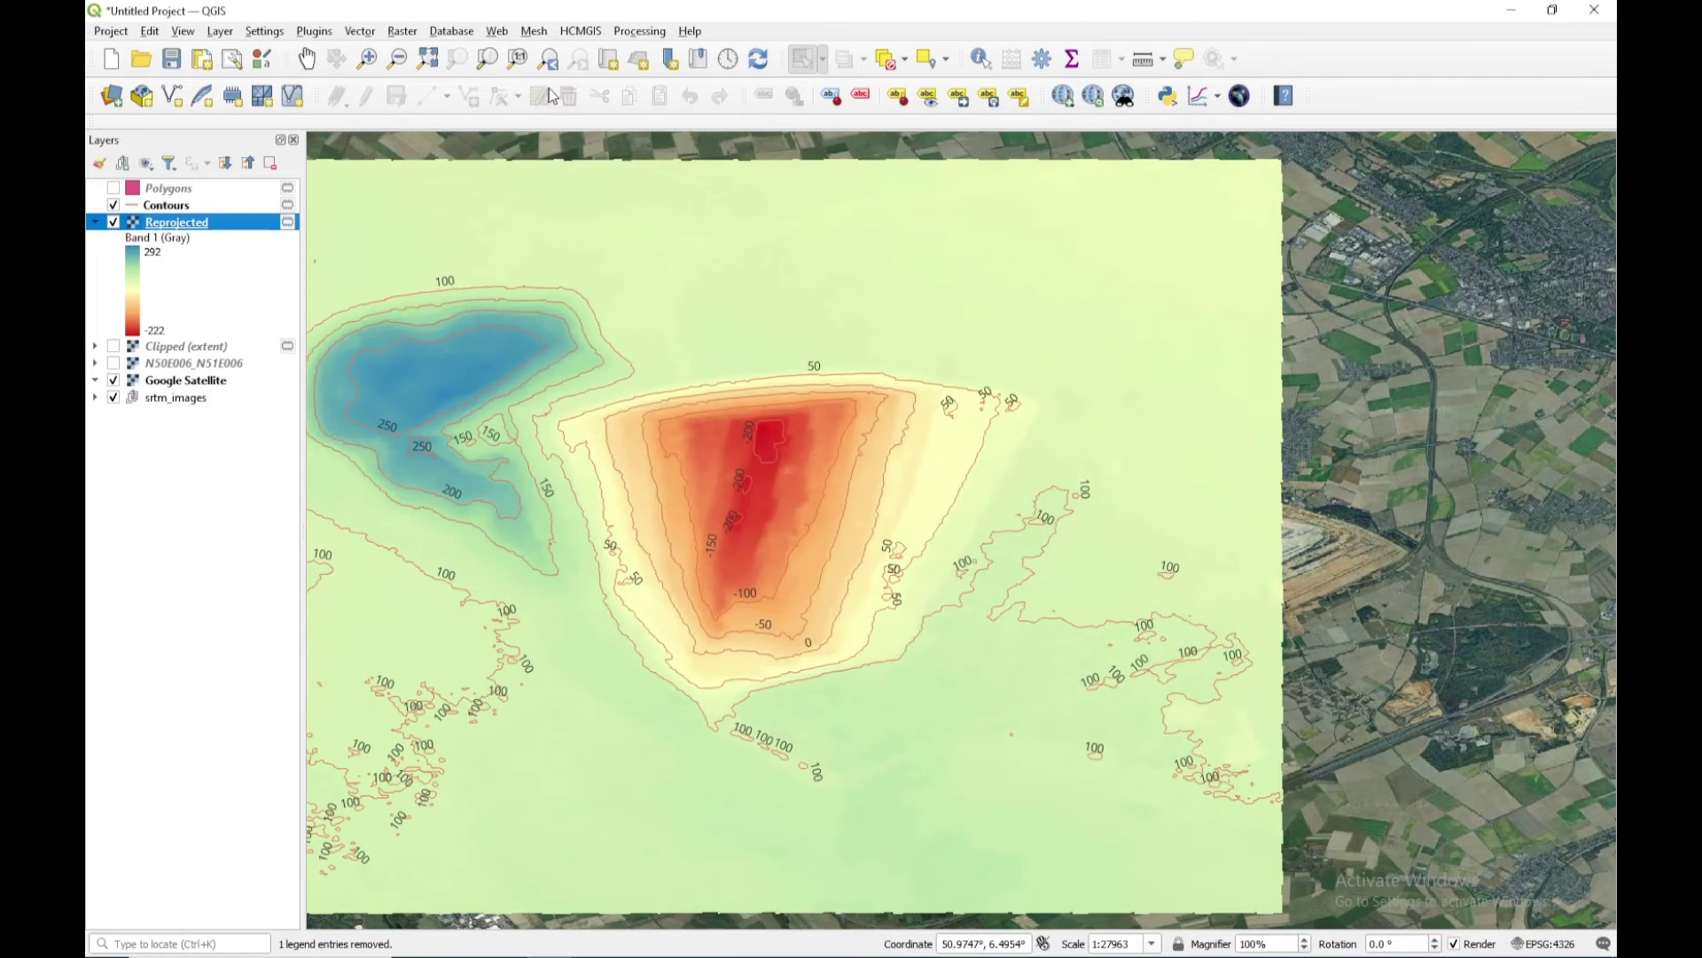
{"action": "left_click", "coordinate": [409, 32]}
{"action": "left_click", "coordinate": [443, 52]}
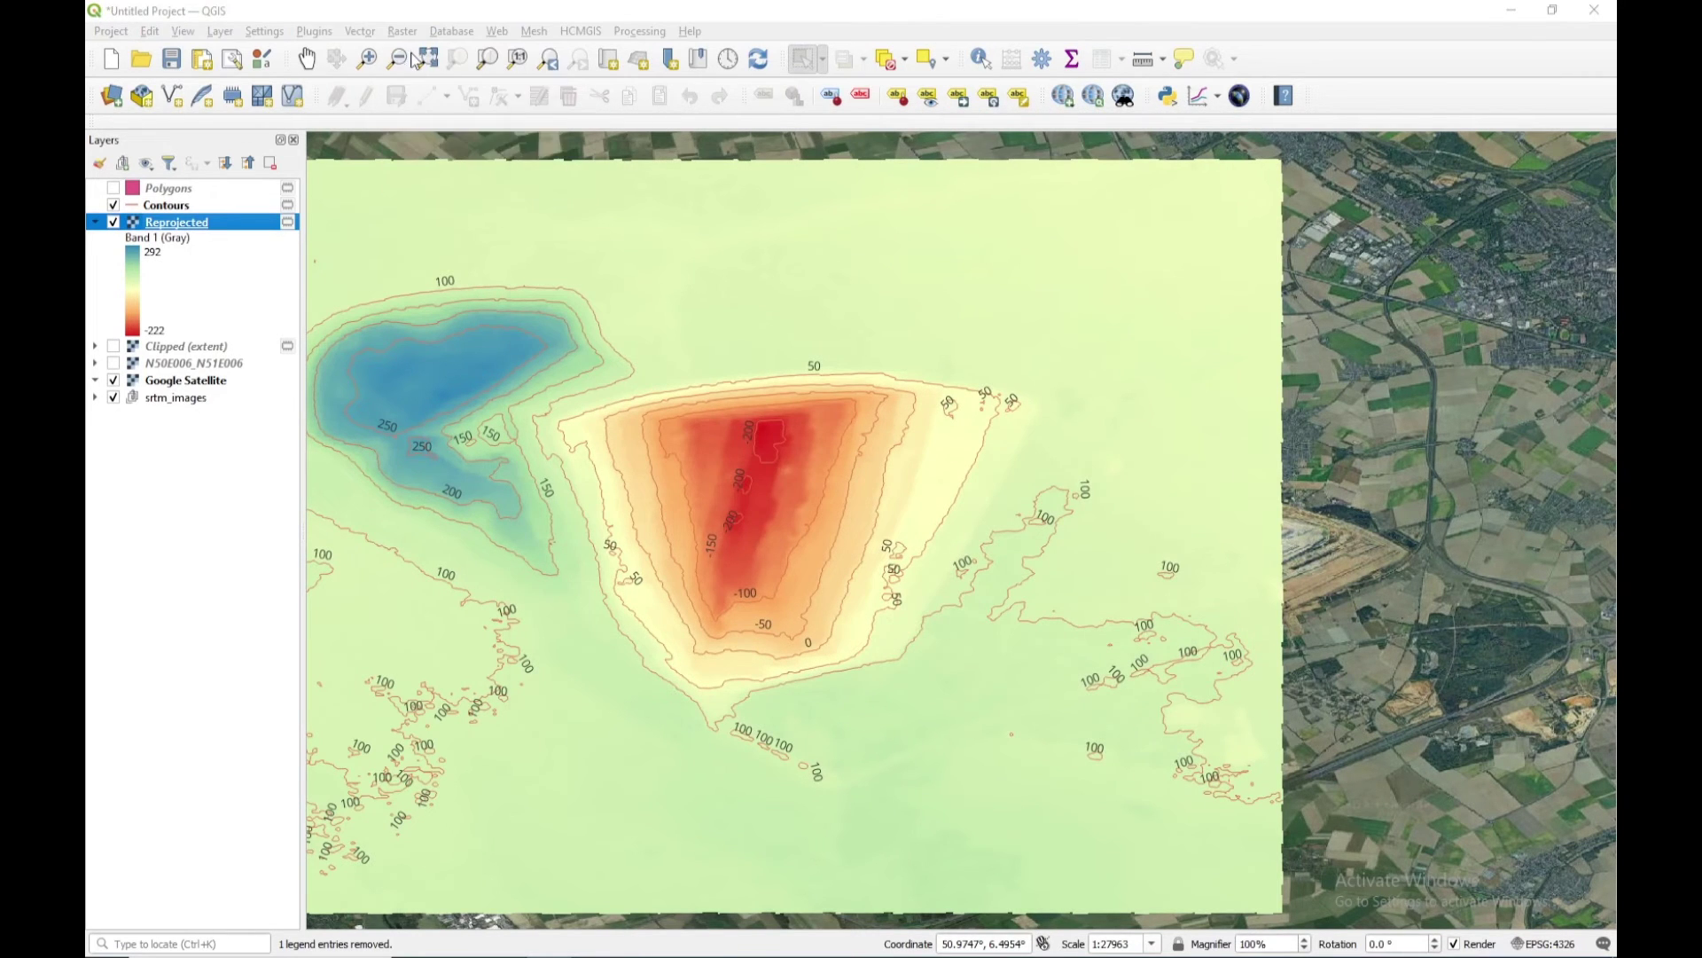
{"action": "left_click", "coordinate": [635, 667]}
{"action": "key", "text": "ctrl+v"}
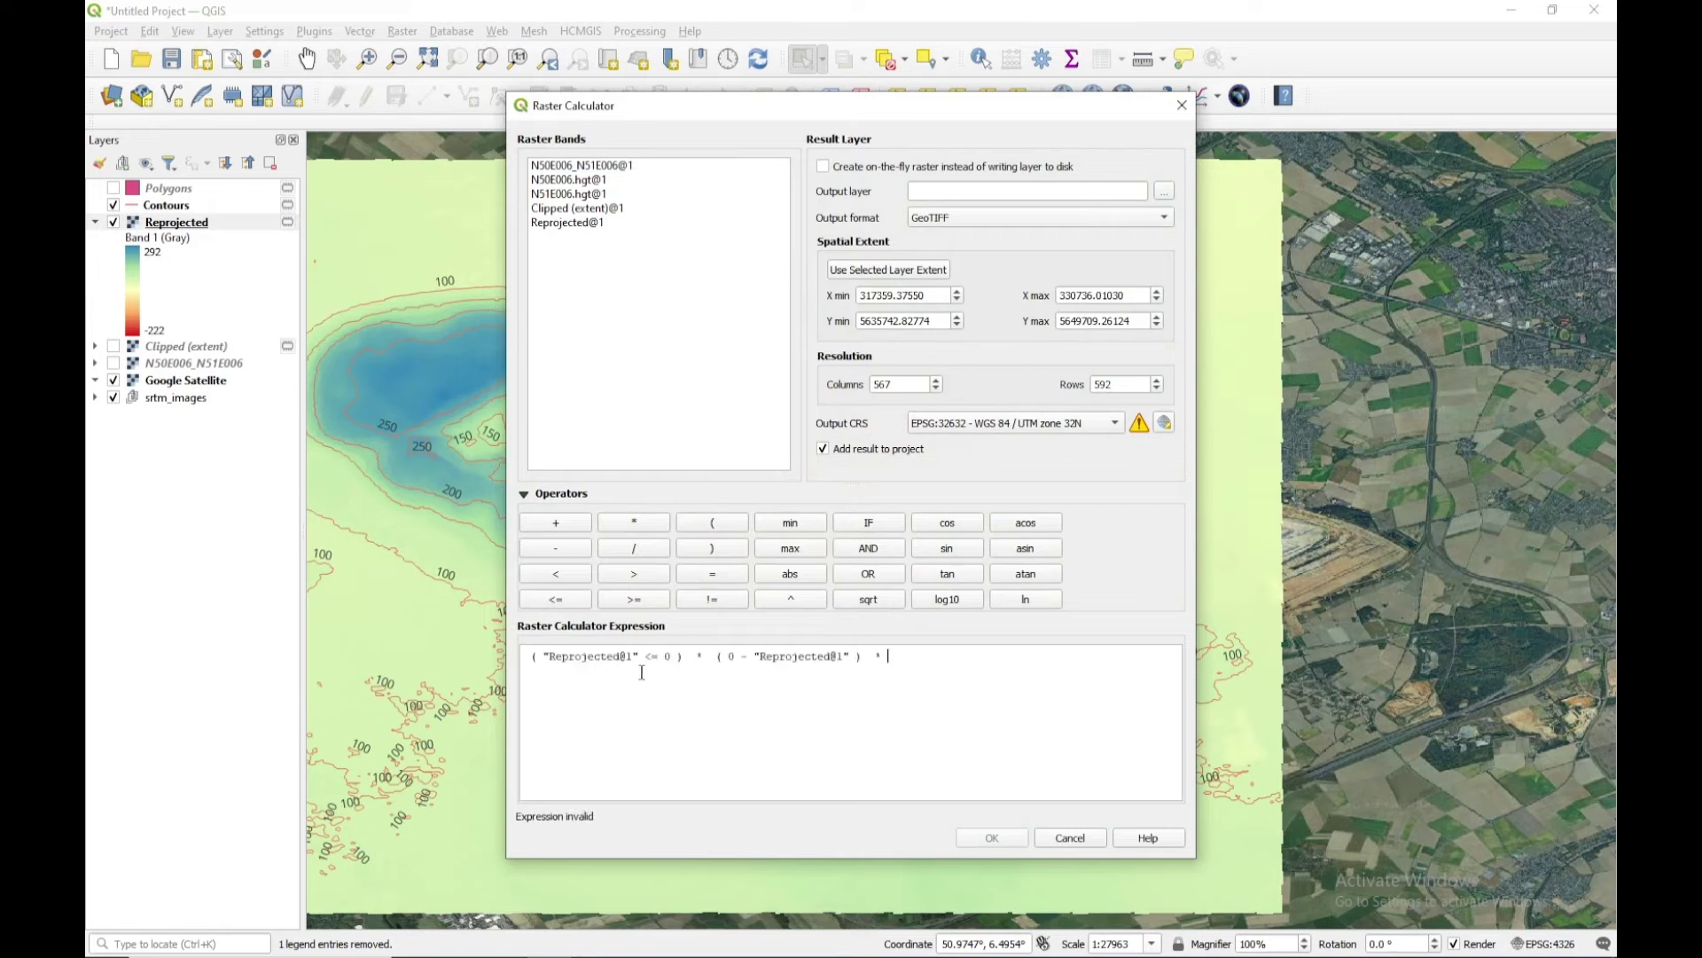
{"action": "type", "text": "2"}
{"action": "left_click", "coordinate": [631, 528]}
{"action": "key", "text": "BackSpace"}
{"action": "key", "text": "BackSpace"}
{"action": "type", "text": "6"}
Step: Set the output layer to a file named volume2 in the Documents folder and run the raster calculation
{"action": "left_click", "coordinate": [1163, 193]}
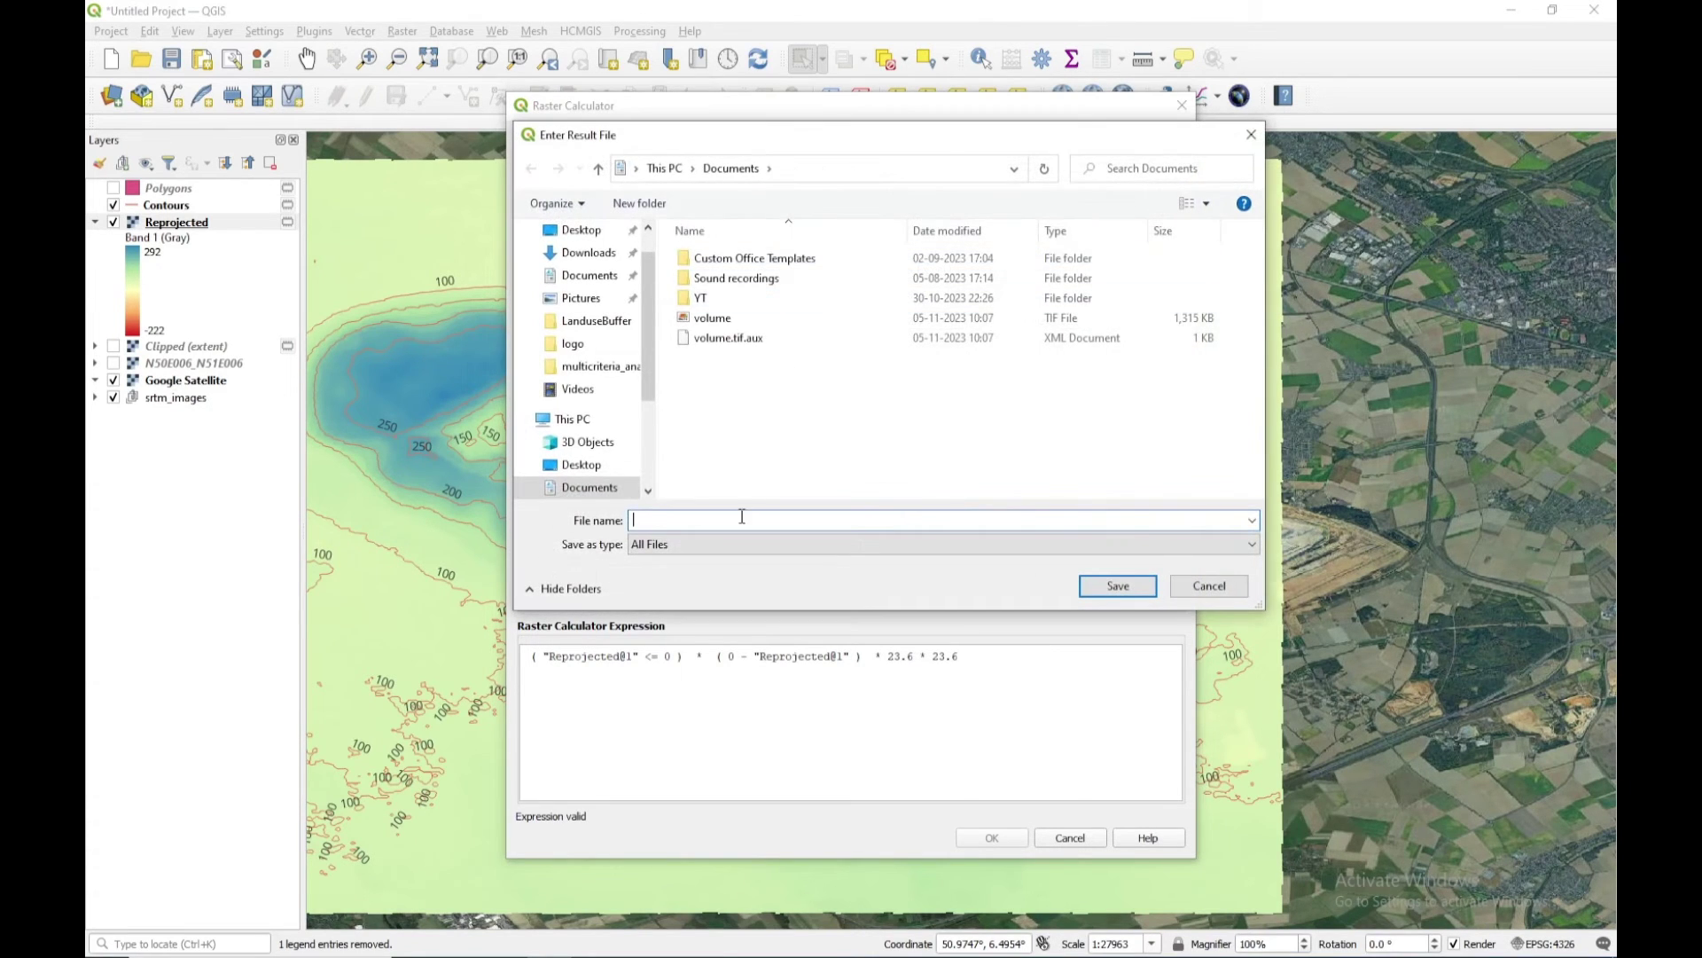
{"action": "type", "text": "volume"}
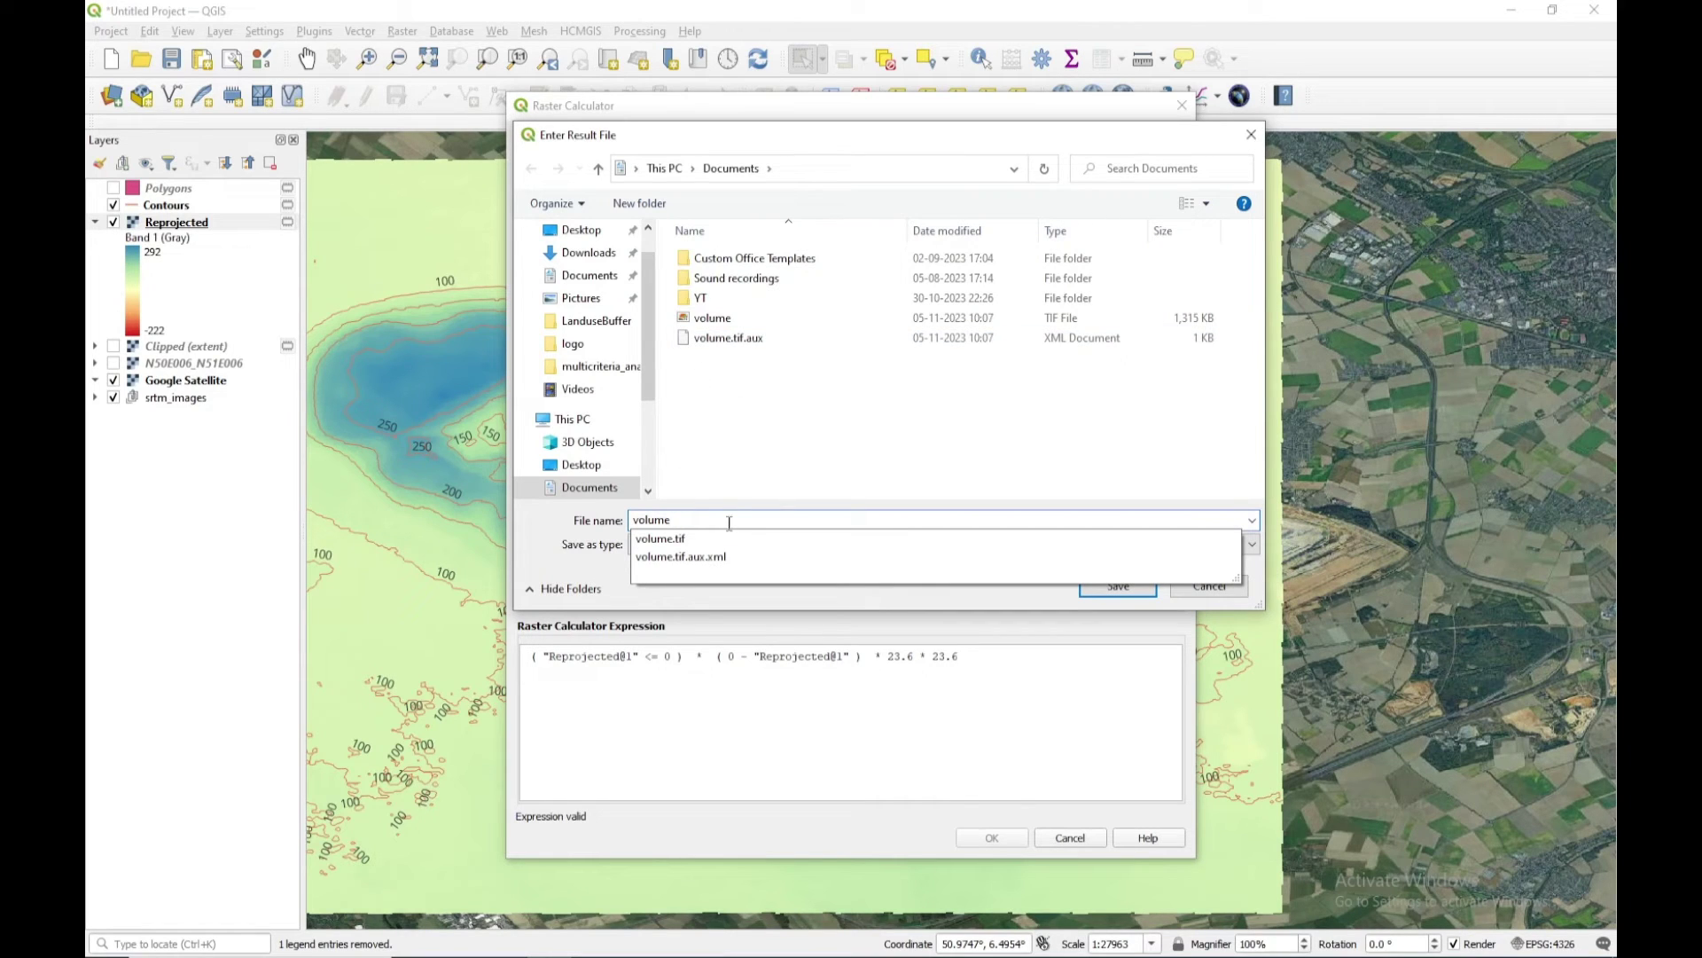
{"action": "type", "text": "2"}
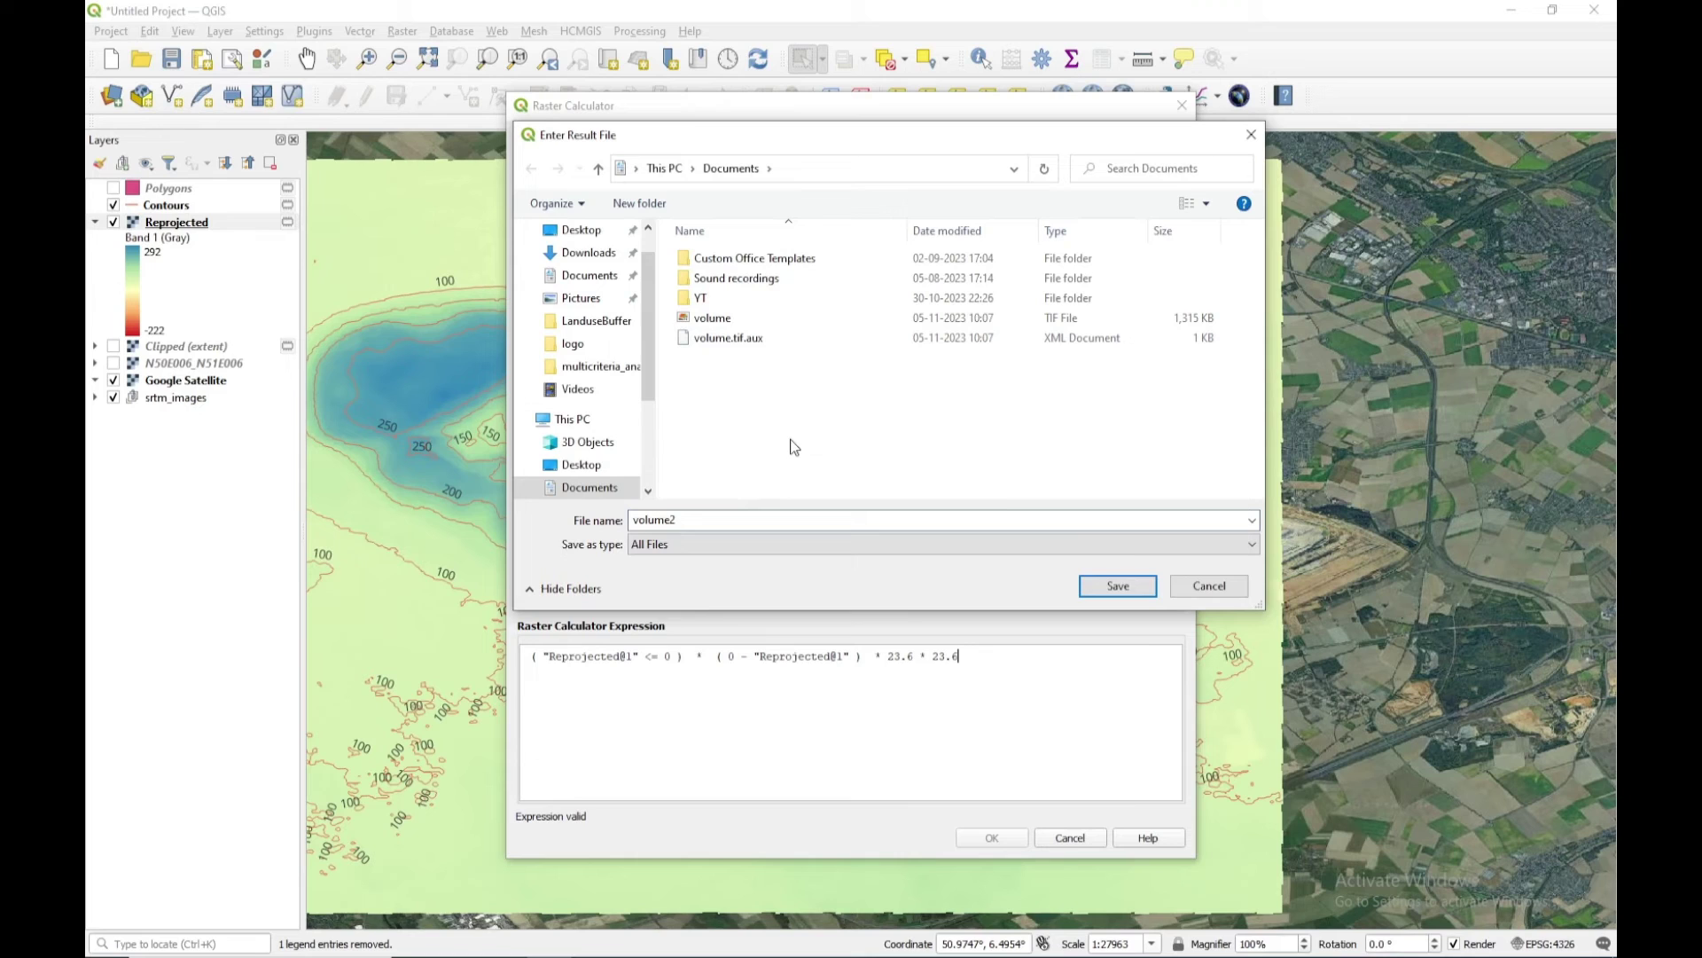
{"action": "left_click", "coordinate": [1124, 584]}
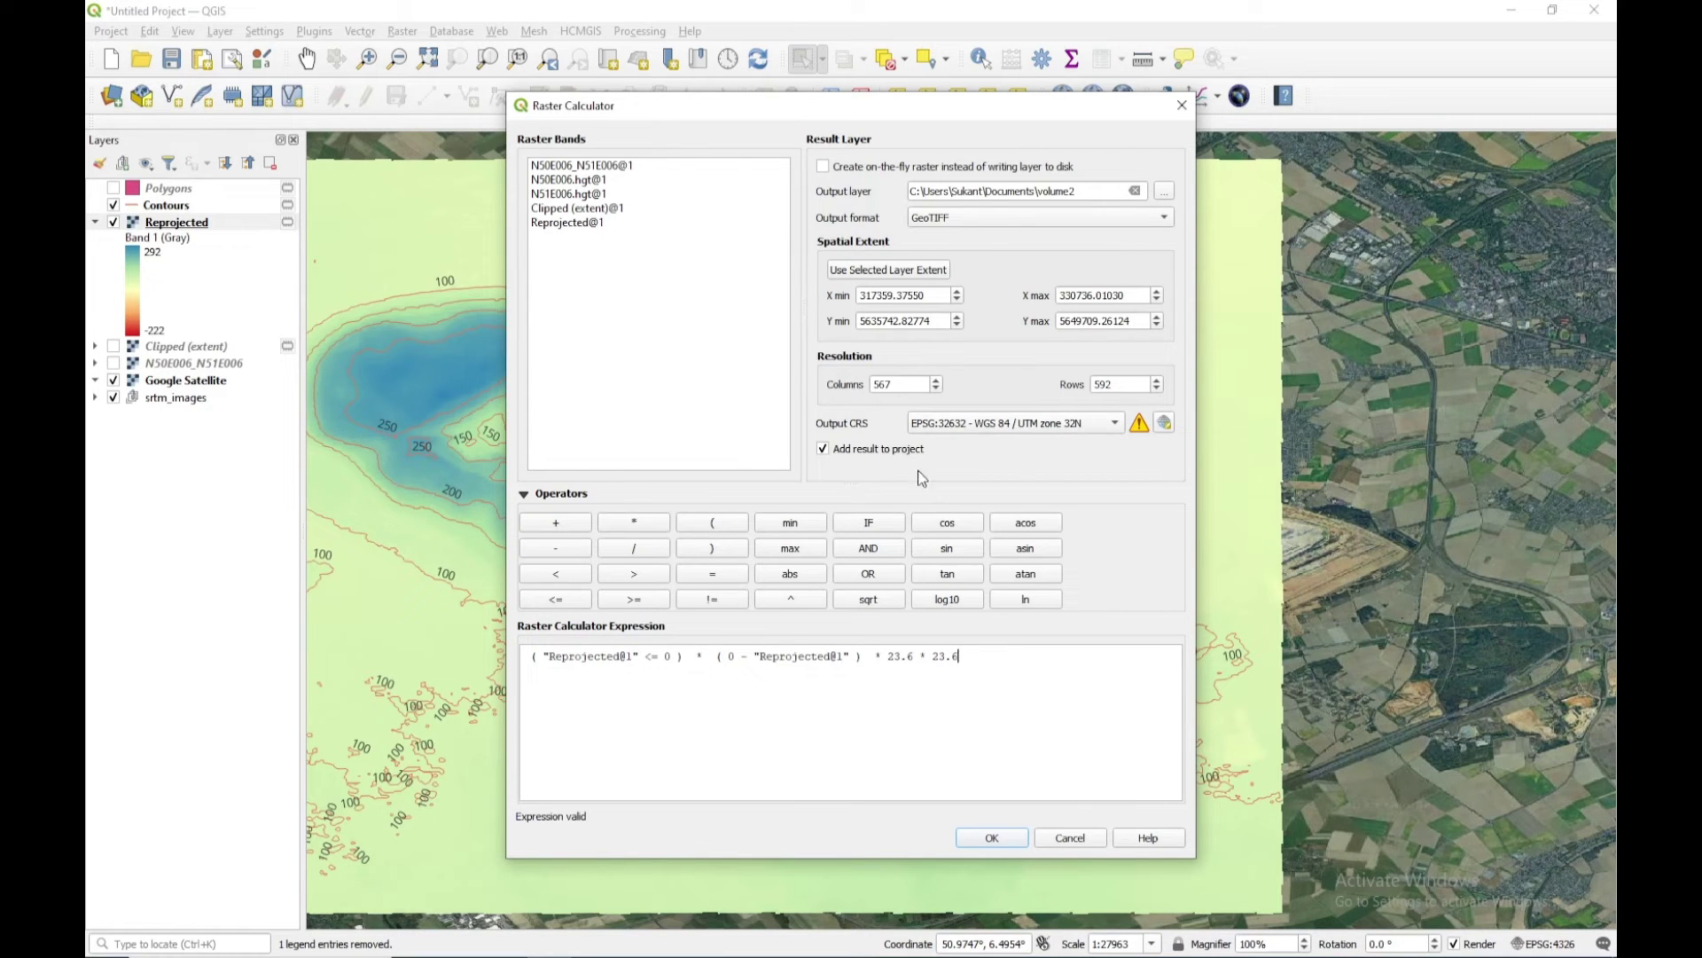
{"action": "left_click", "coordinate": [1012, 837]}
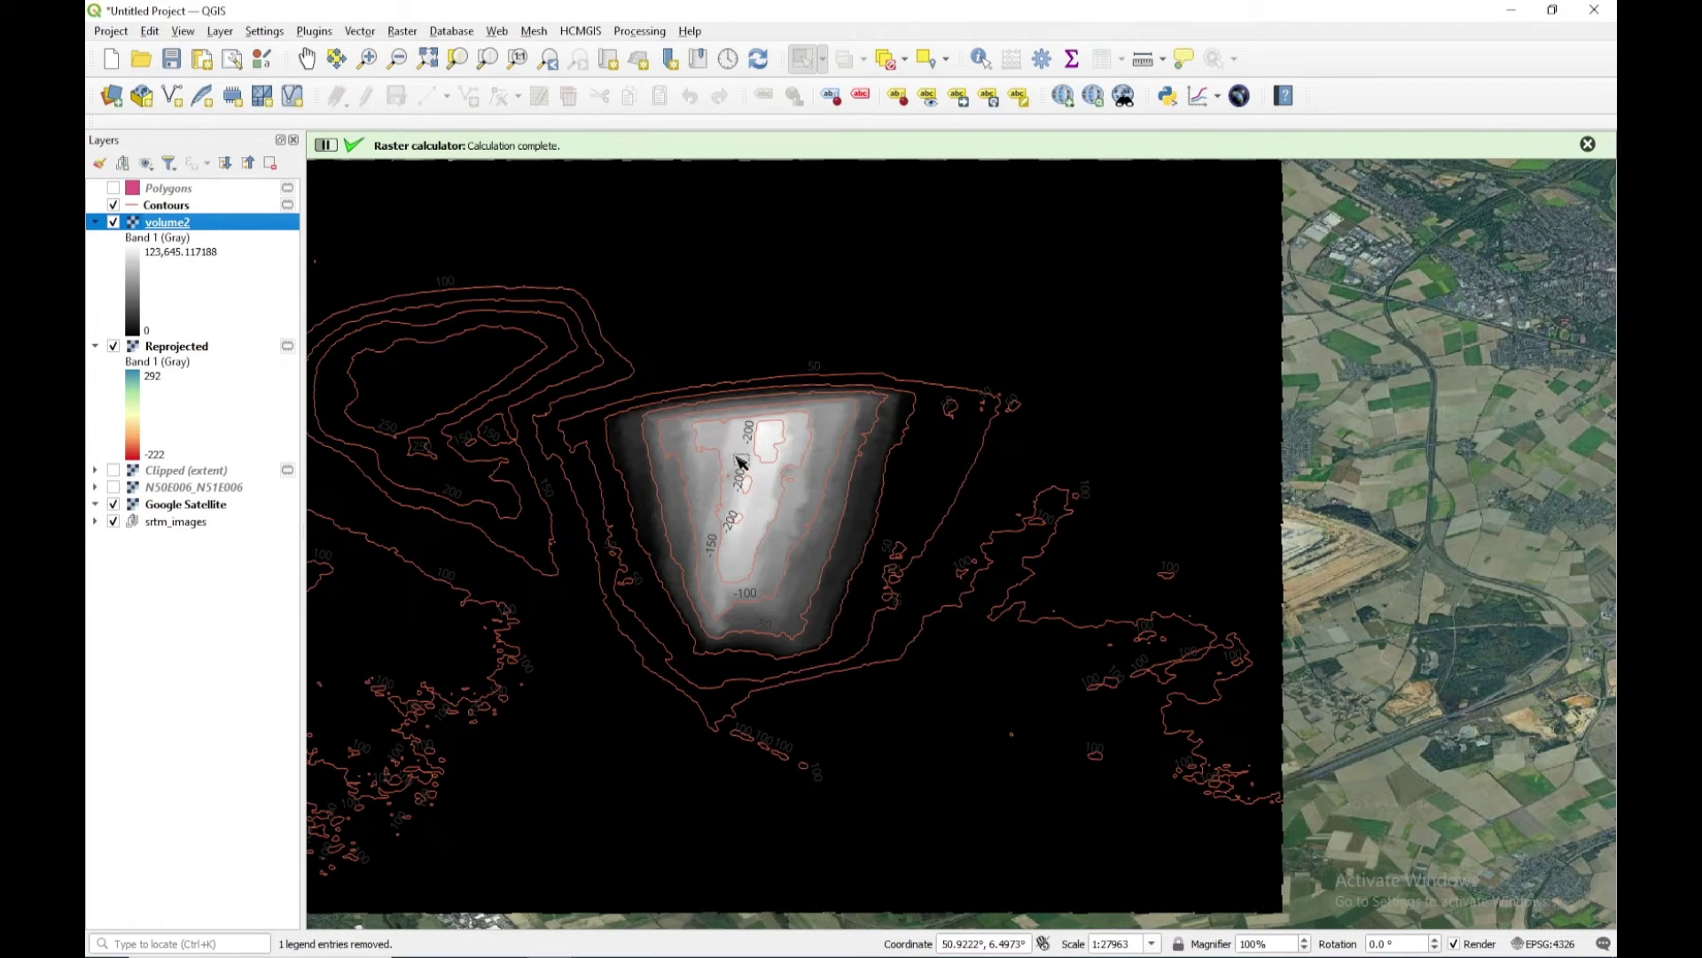
Step: Identify the volume2 raster's cell values at several points inside the pit
{"action": "scroll", "coordinate": [780, 526], "scroll_direction": "up", "scroll_amount": 1}
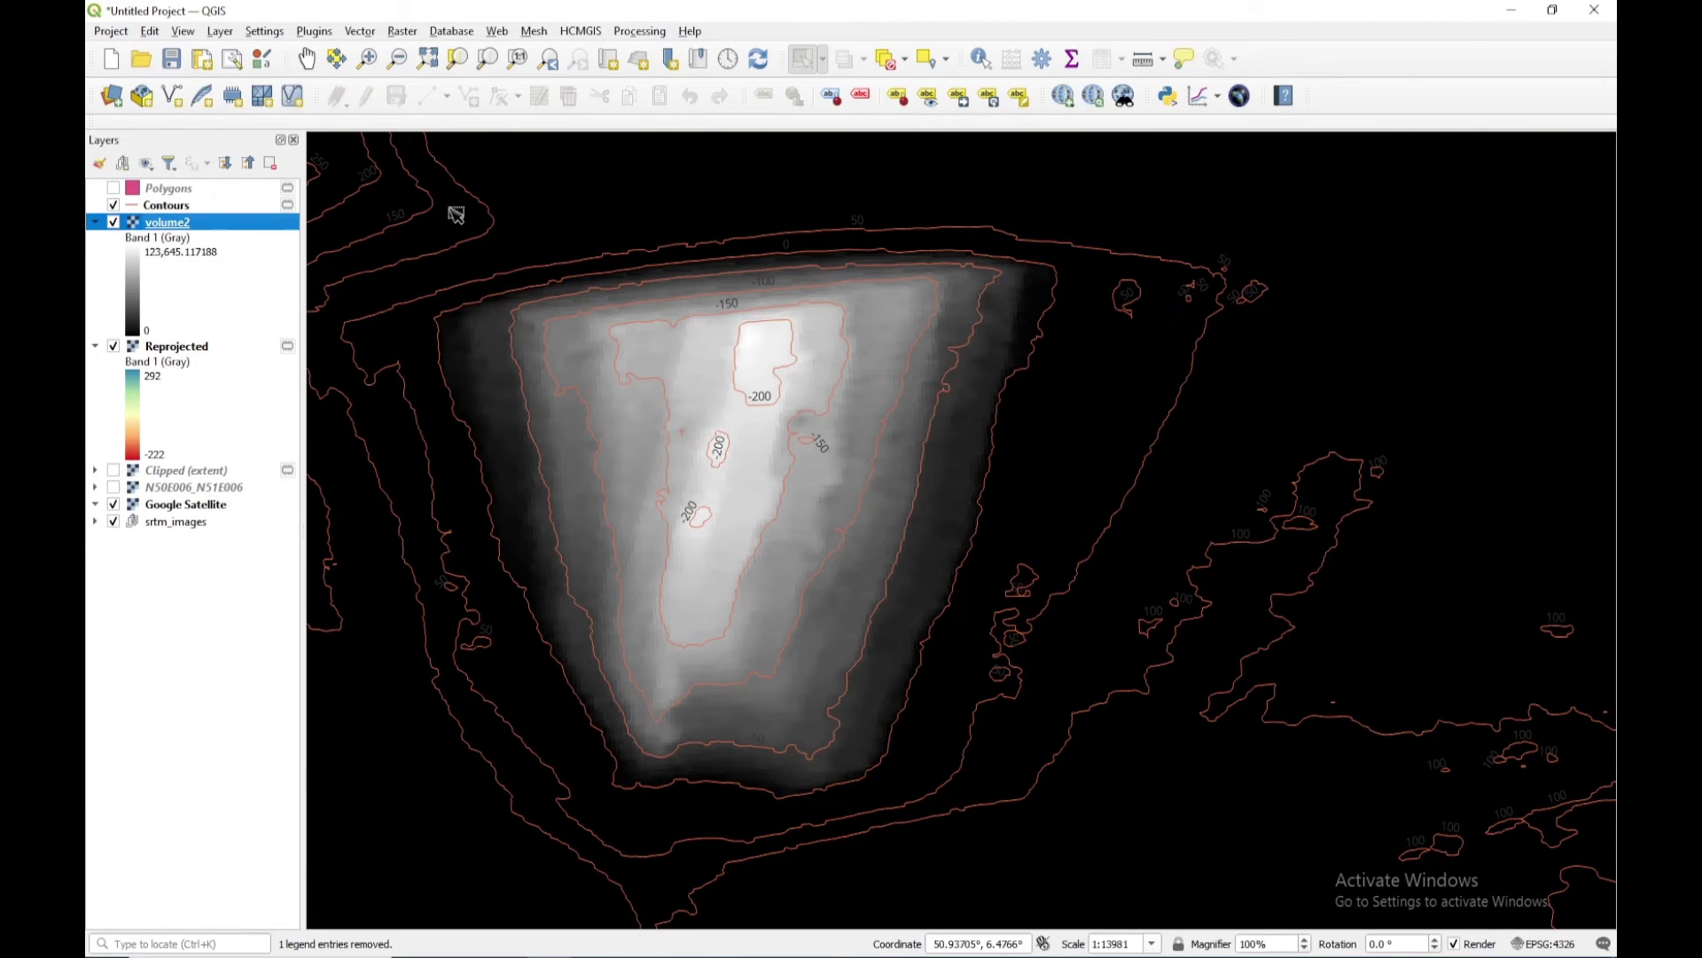
{"action": "left_click", "coordinate": [981, 60]}
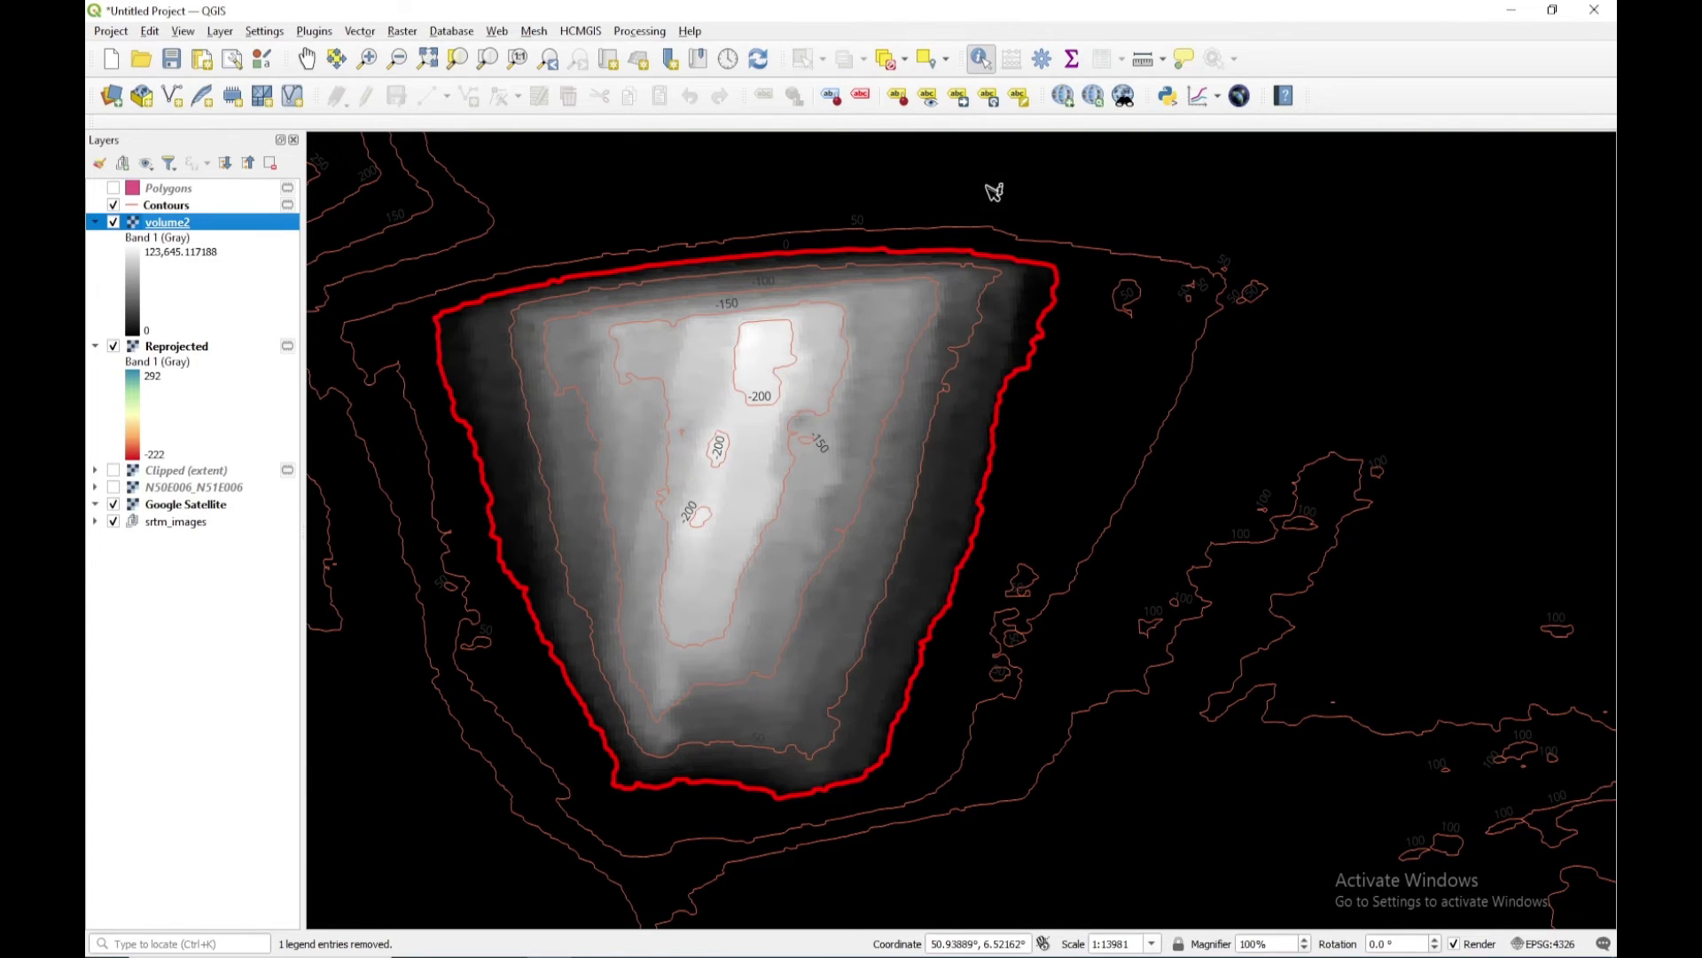
{"action": "left_click", "coordinate": [829, 483]}
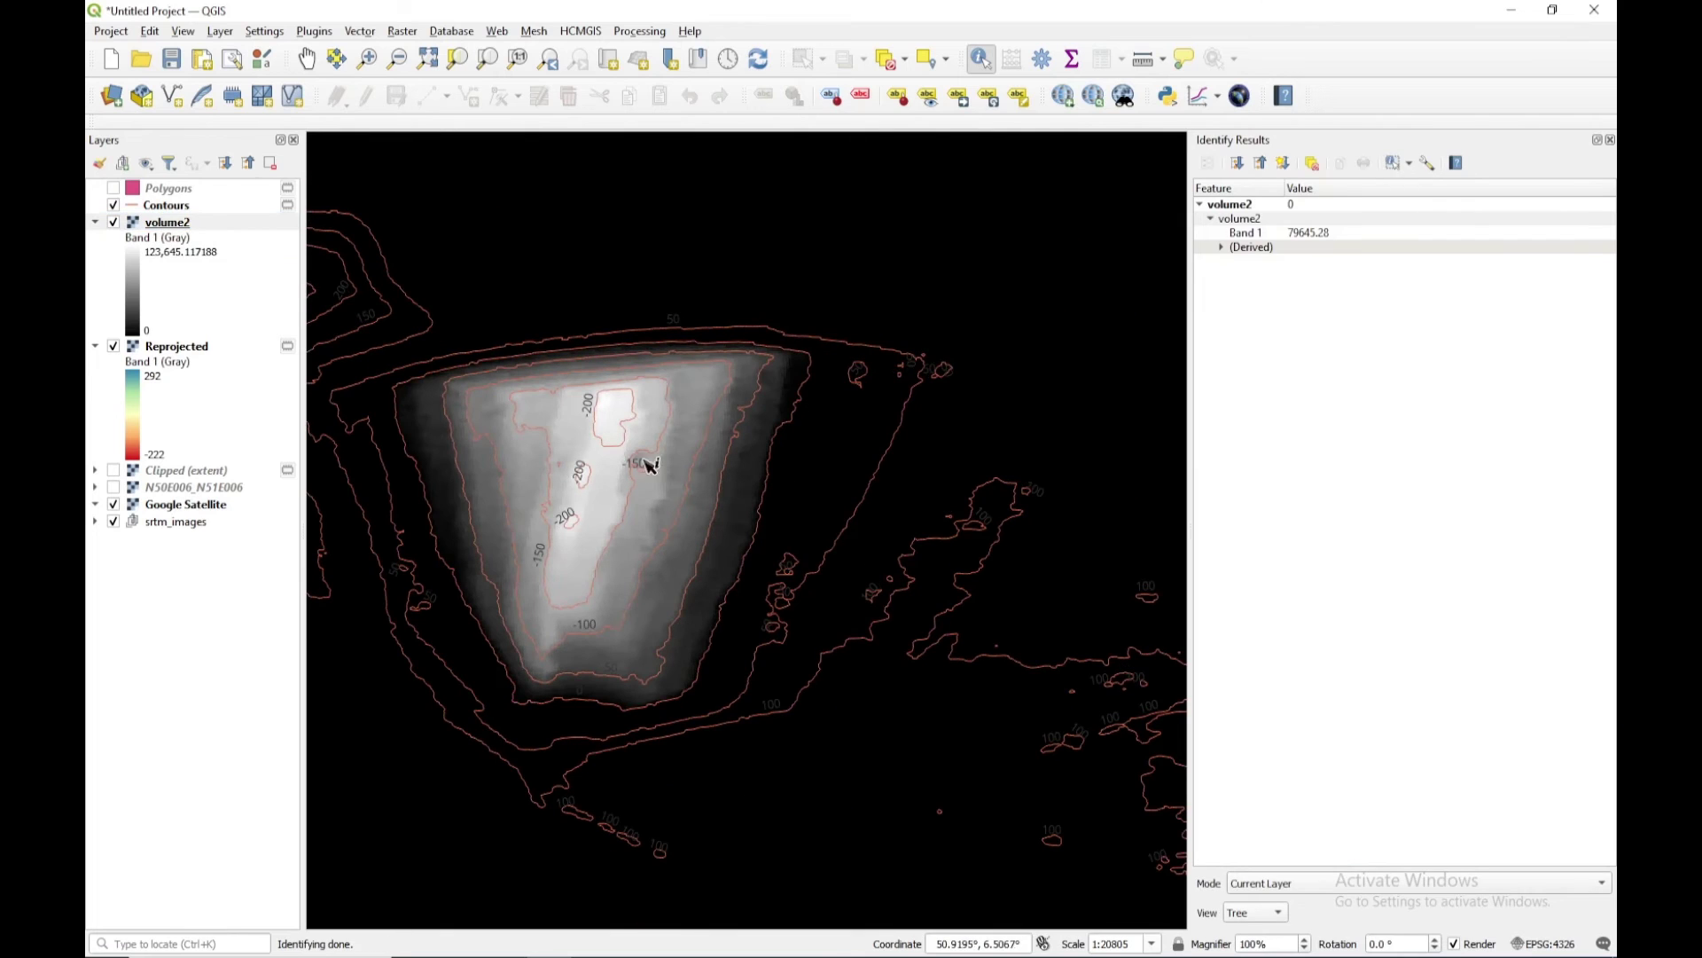
{"action": "left_click", "coordinate": [683, 496]}
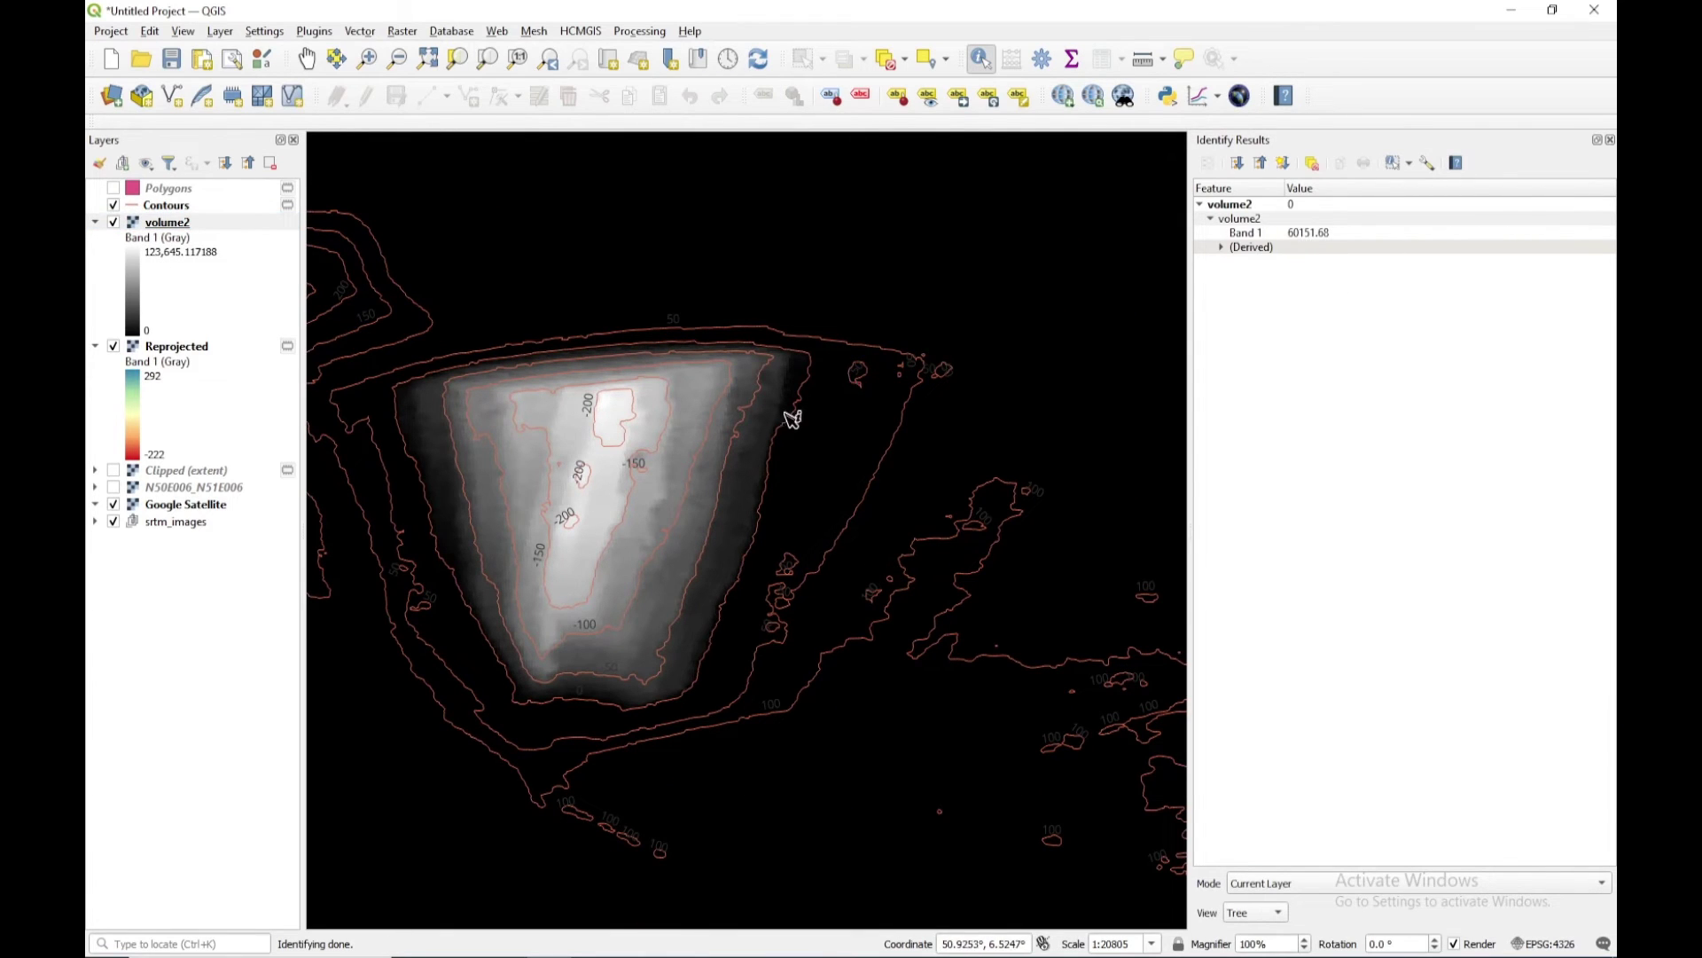
{"action": "scroll", "coordinate": [790, 417], "scroll_direction": "up", "scroll_amount": 2}
{"action": "left_click", "coordinate": [689, 521]}
{"action": "scroll", "coordinate": [690, 520], "scroll_direction": "down", "scroll_amount": 2}
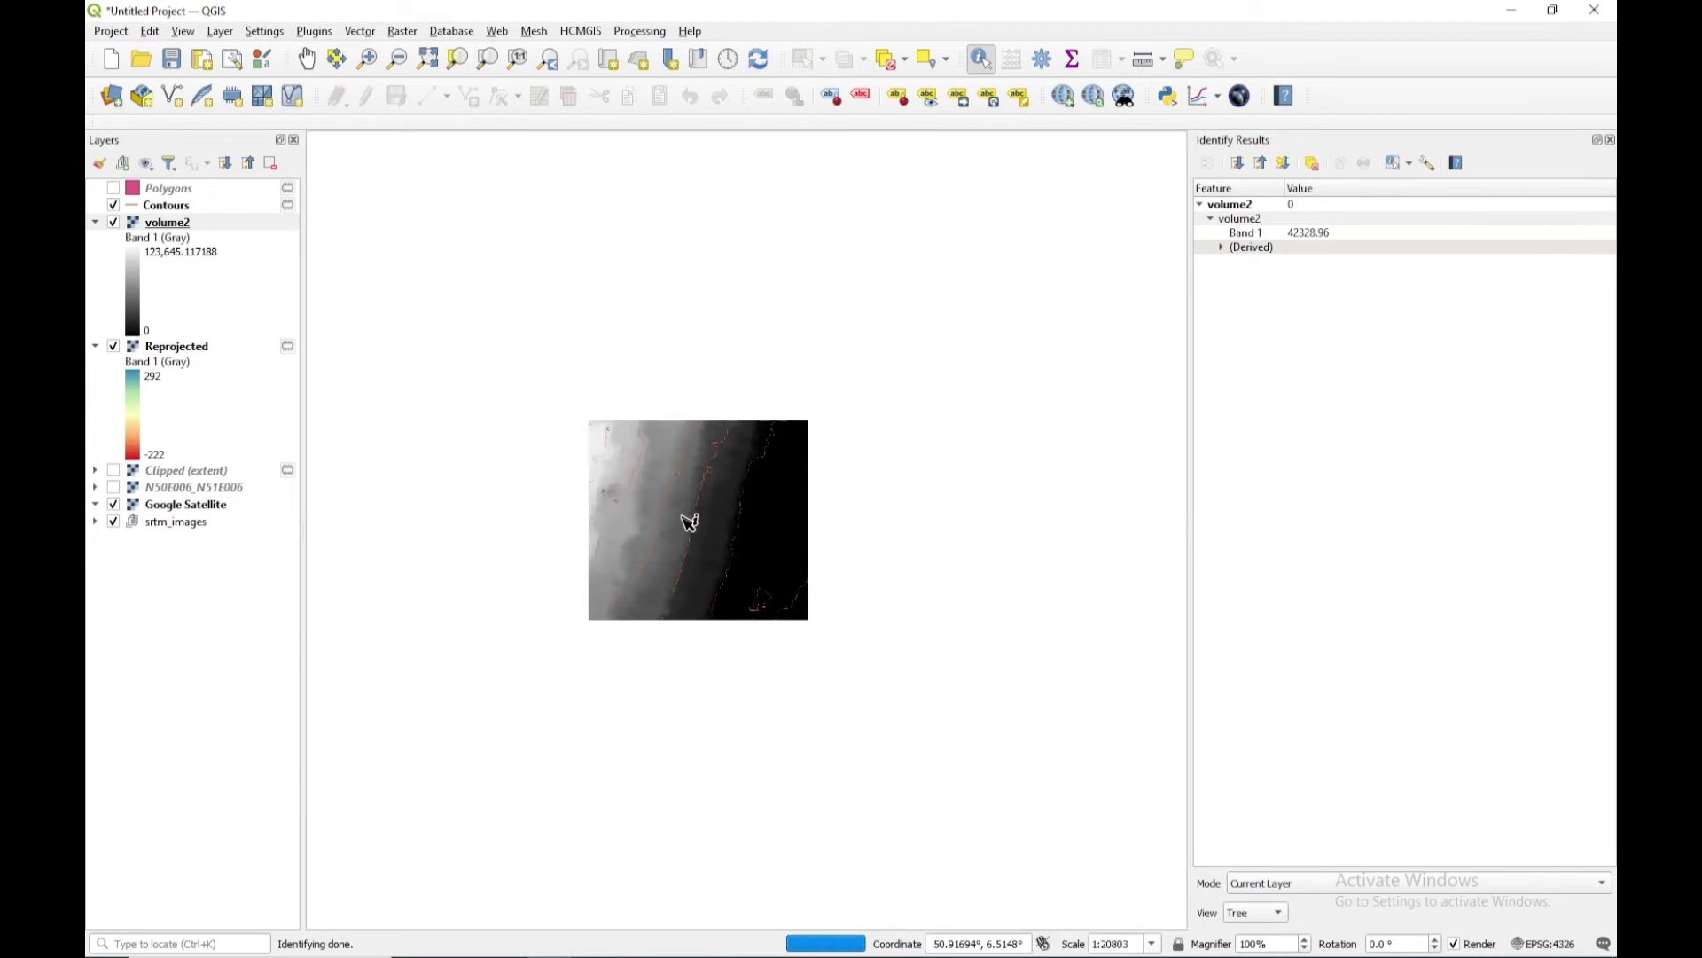
{"action": "left_click_drag", "start_coordinate": [487, 456], "coordinate": [690, 453]}
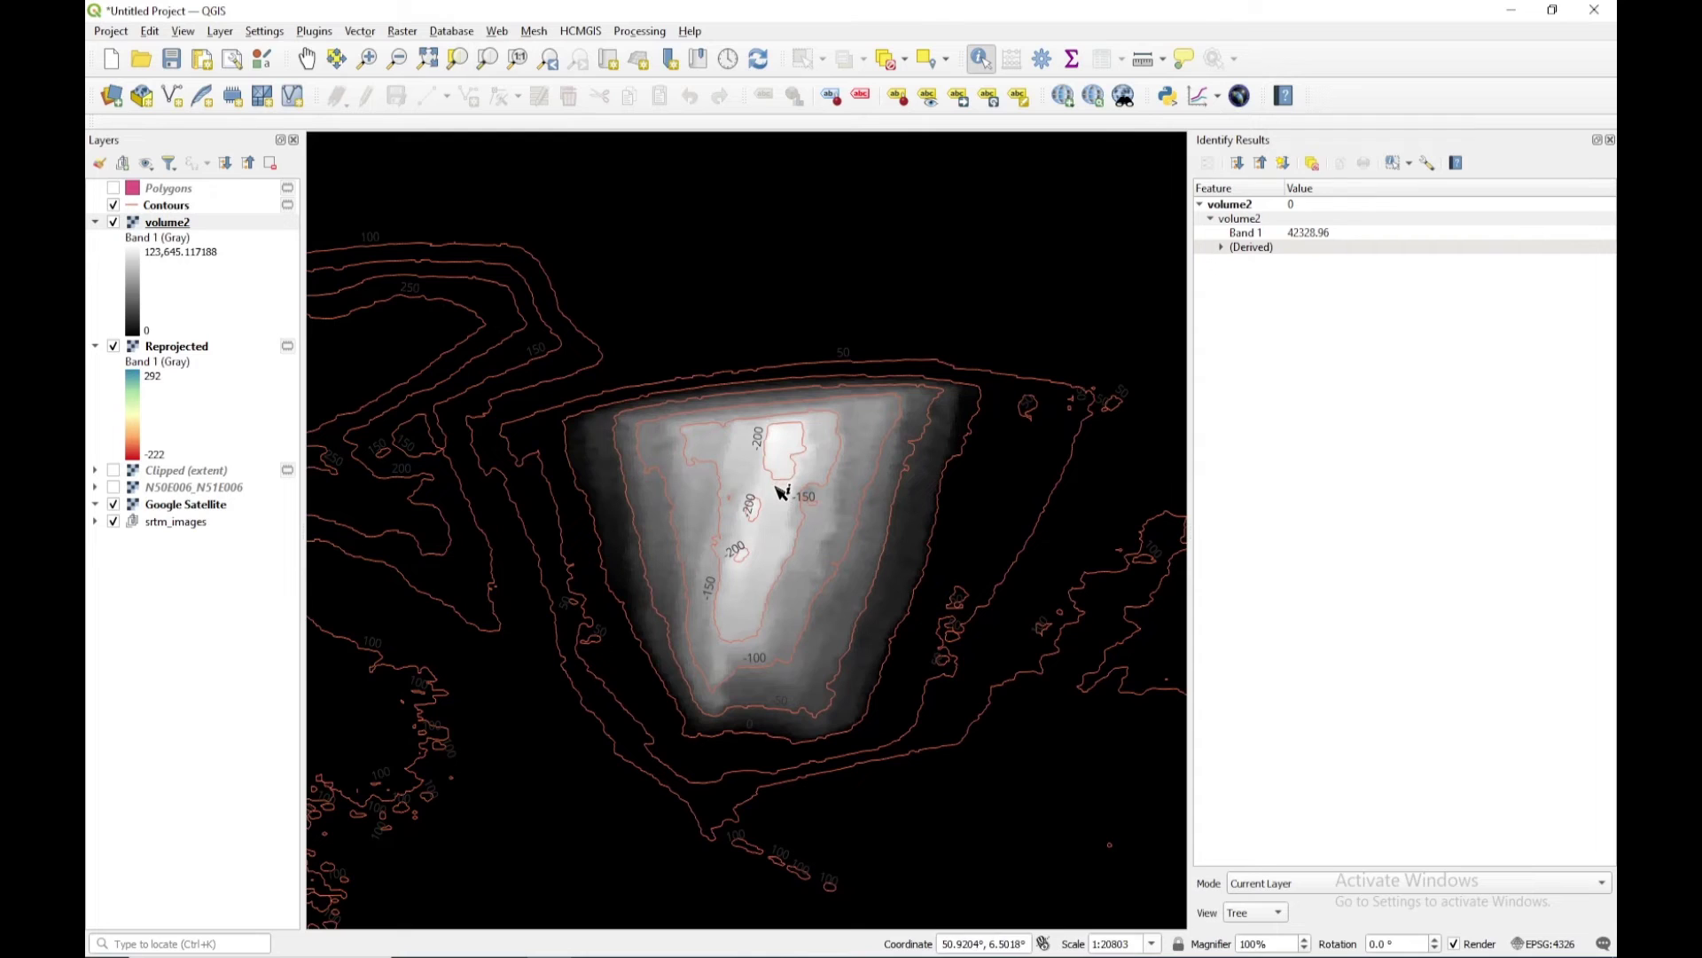
Step: Open the Zonal Statistics tool from the Processing Toolbox with Polygons as input layer and volume_ as output column prefix
{"action": "left_click", "coordinate": [639, 31]}
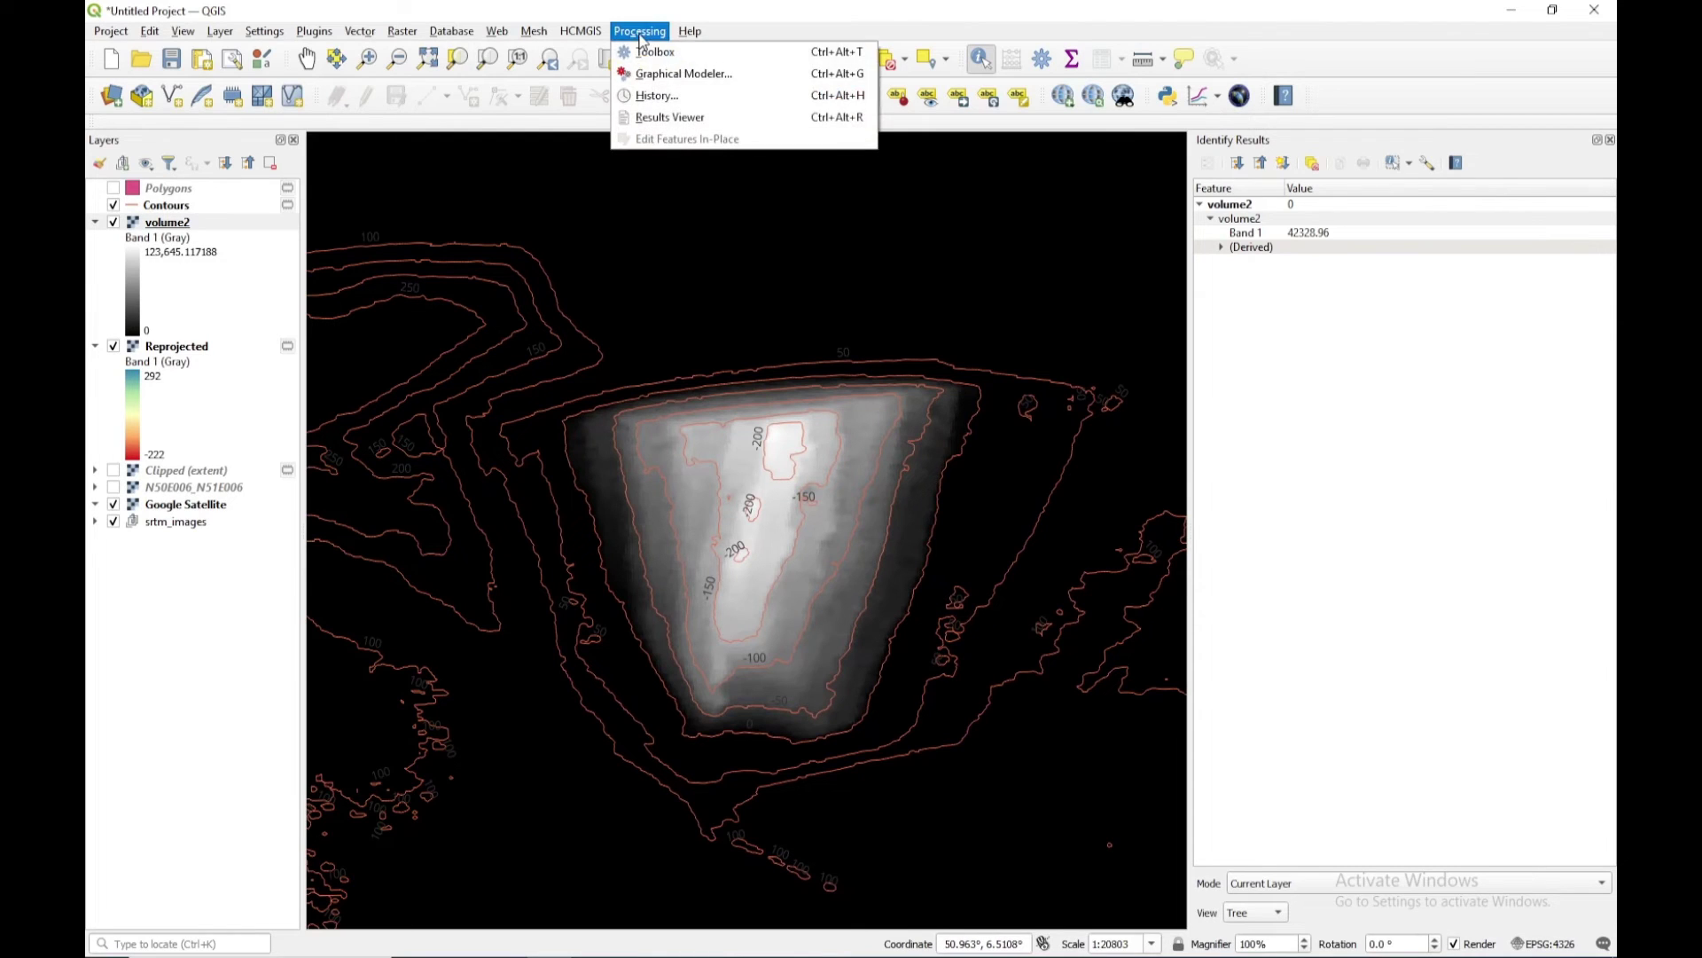
{"action": "left_click", "coordinate": [661, 49]}
{"action": "double_click", "coordinate": [1262, 188]}
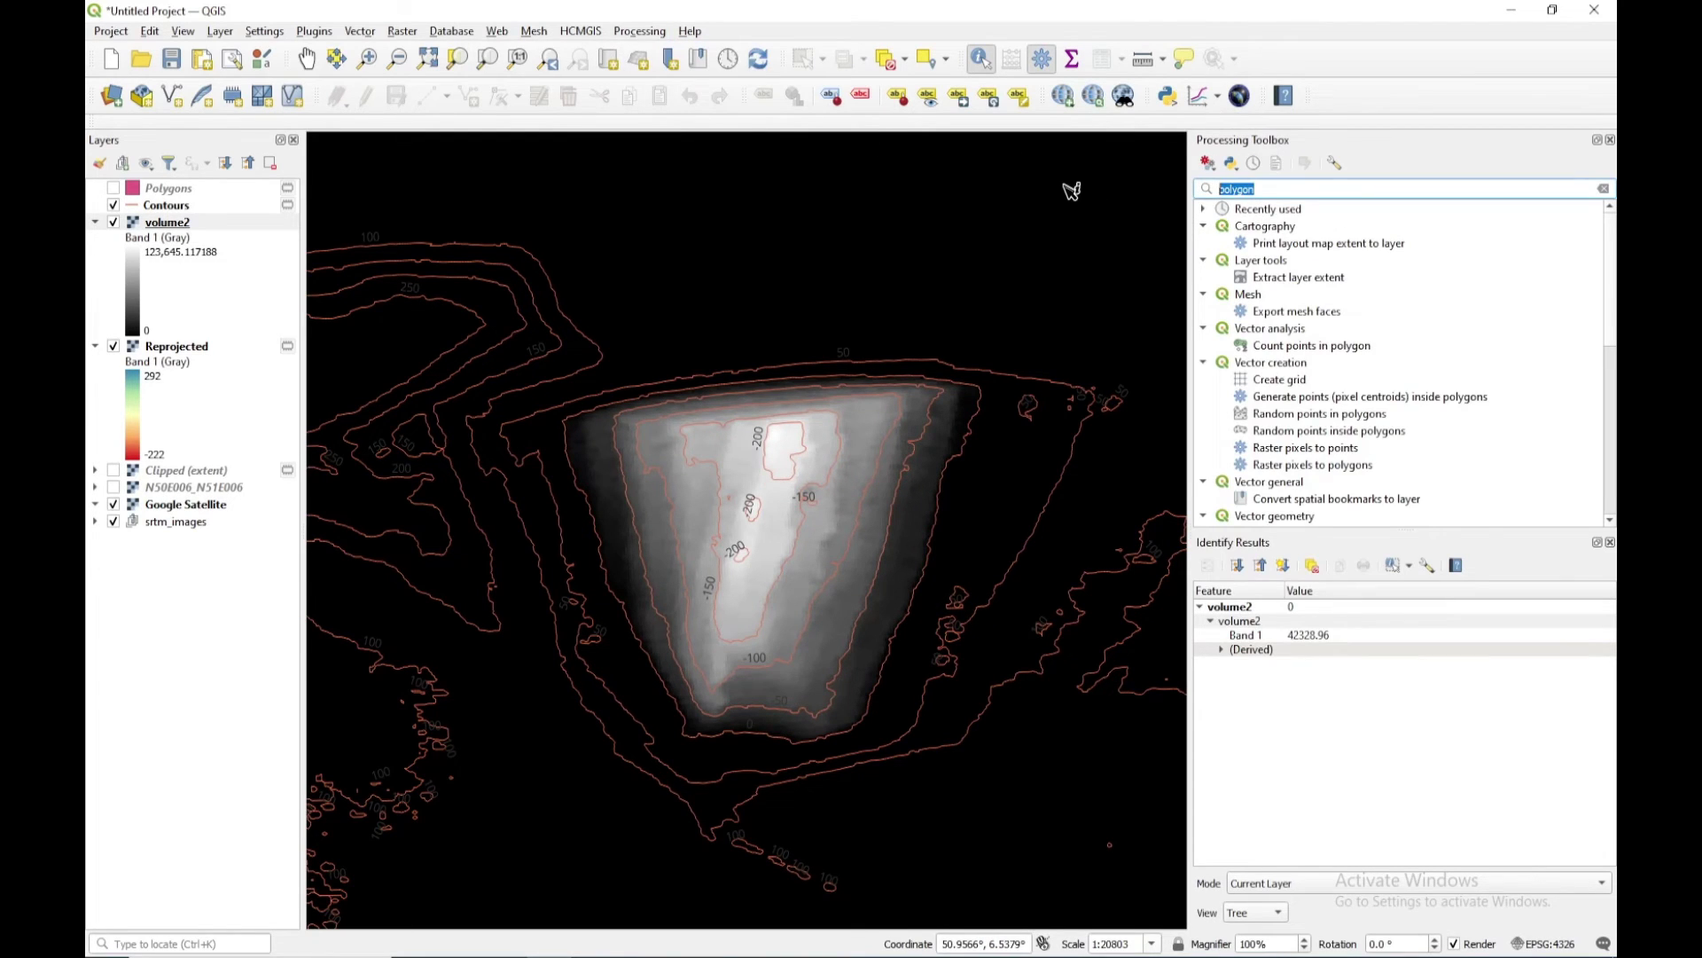
{"action": "type", "text": "zonal"}
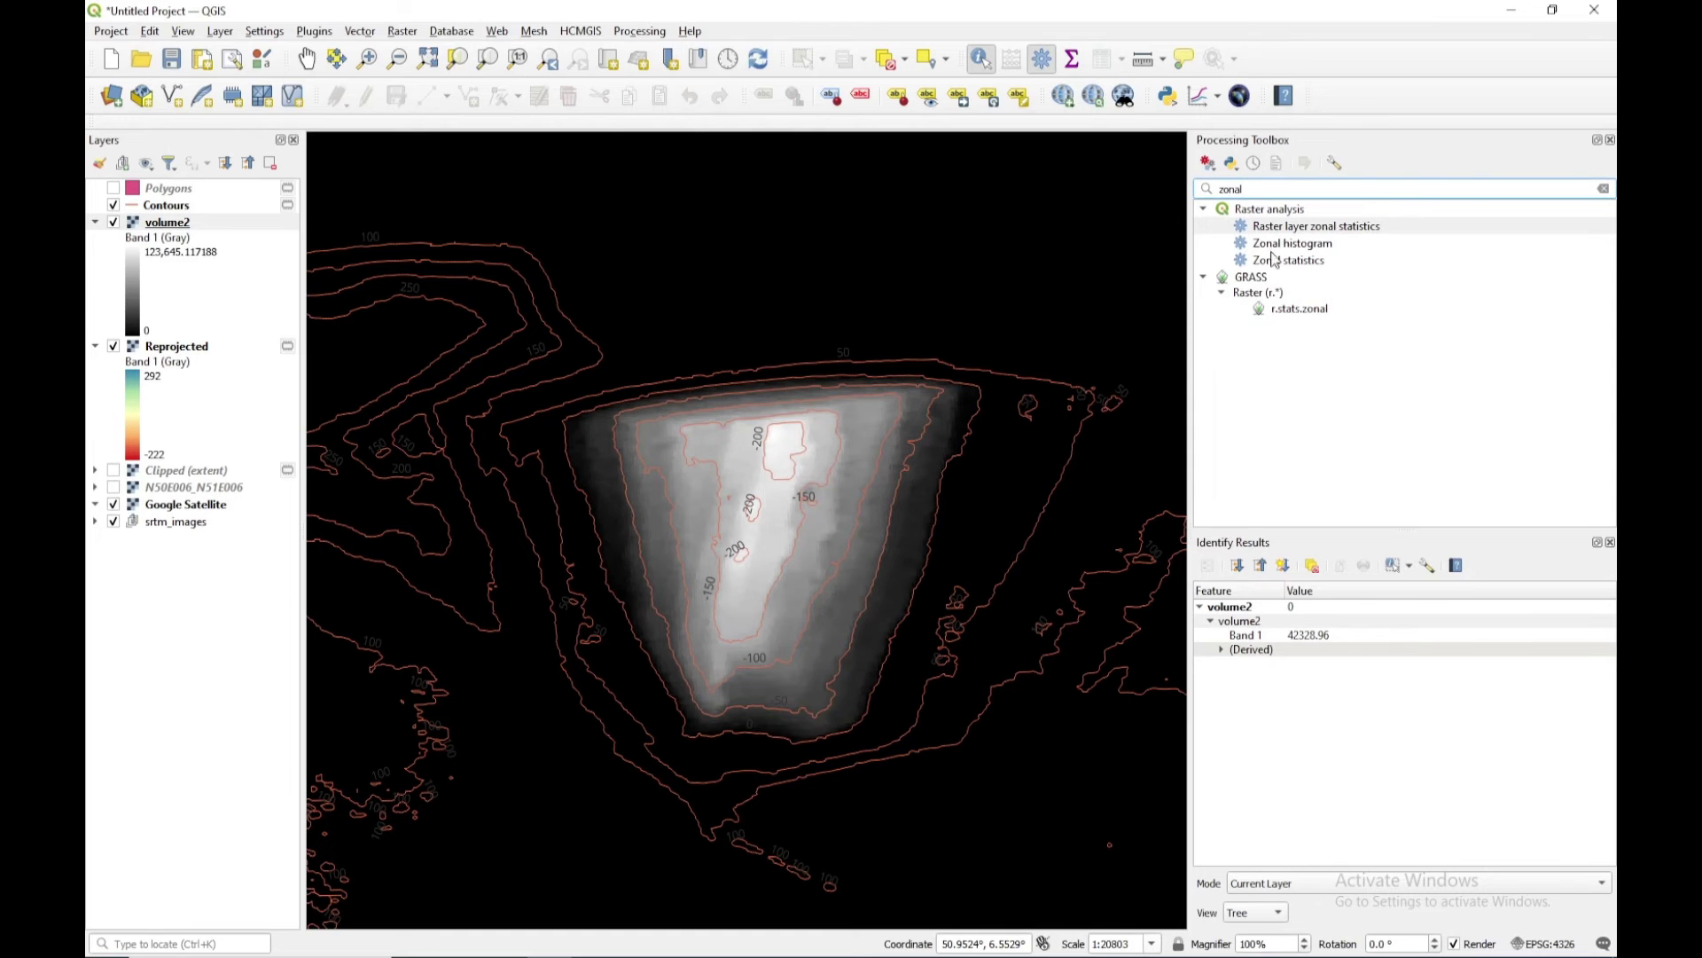
{"action": "double_click", "coordinate": [1294, 259]}
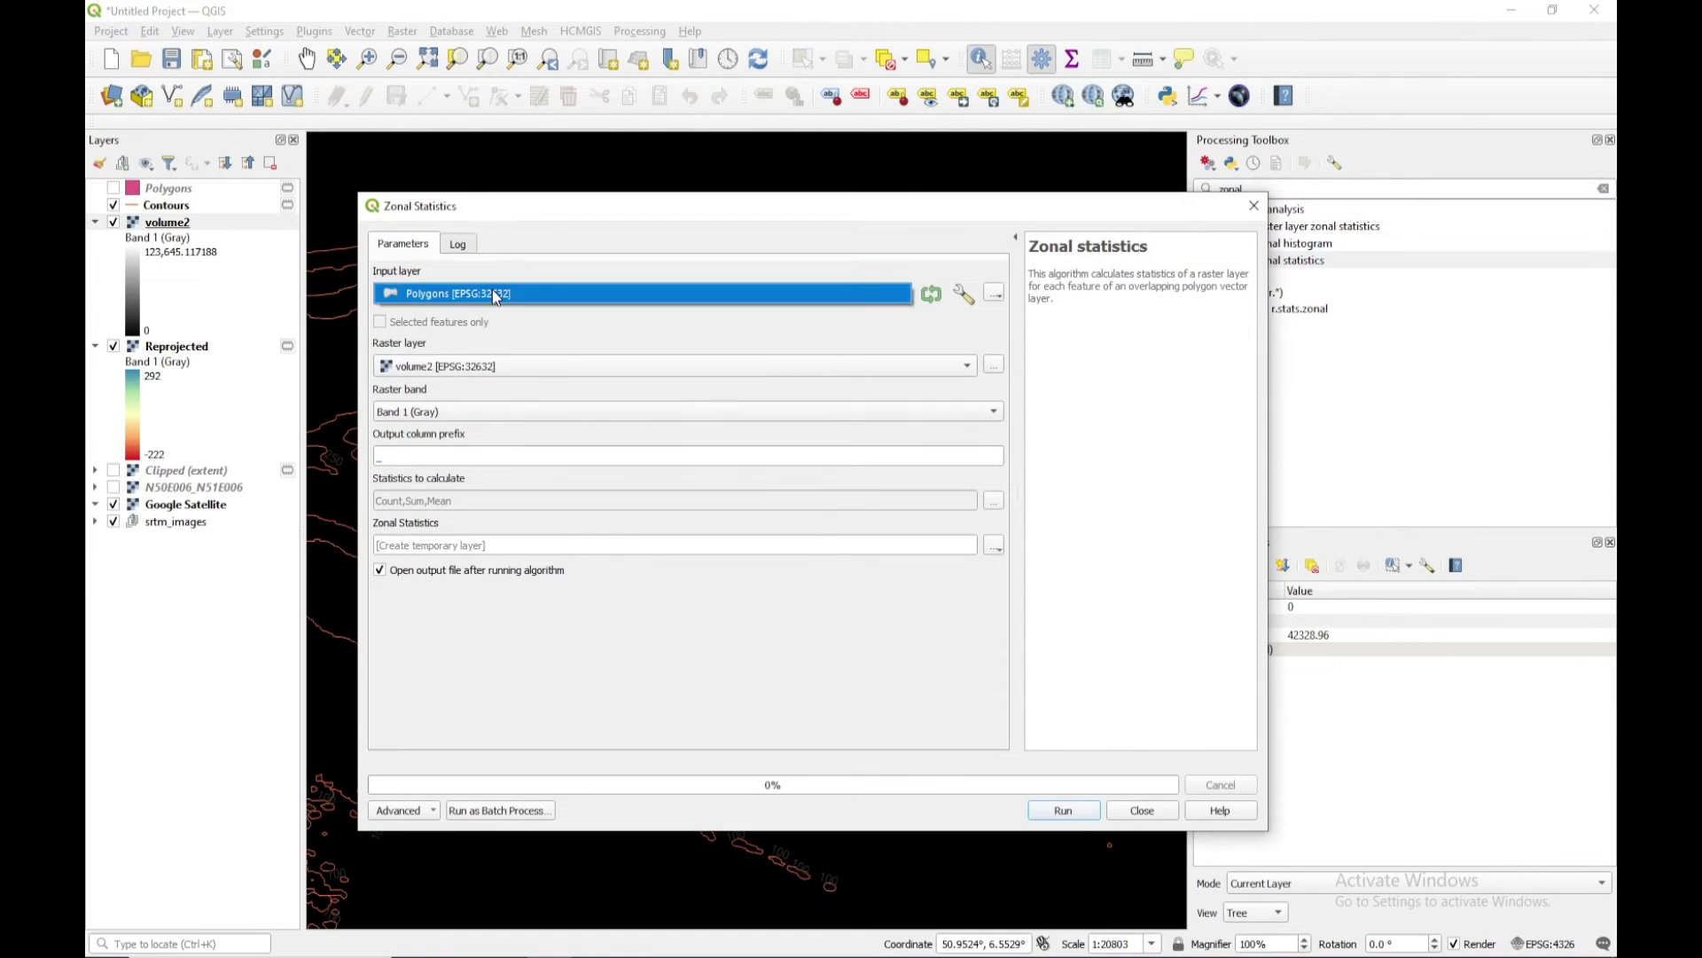
{"action": "left_click", "coordinate": [440, 298]}
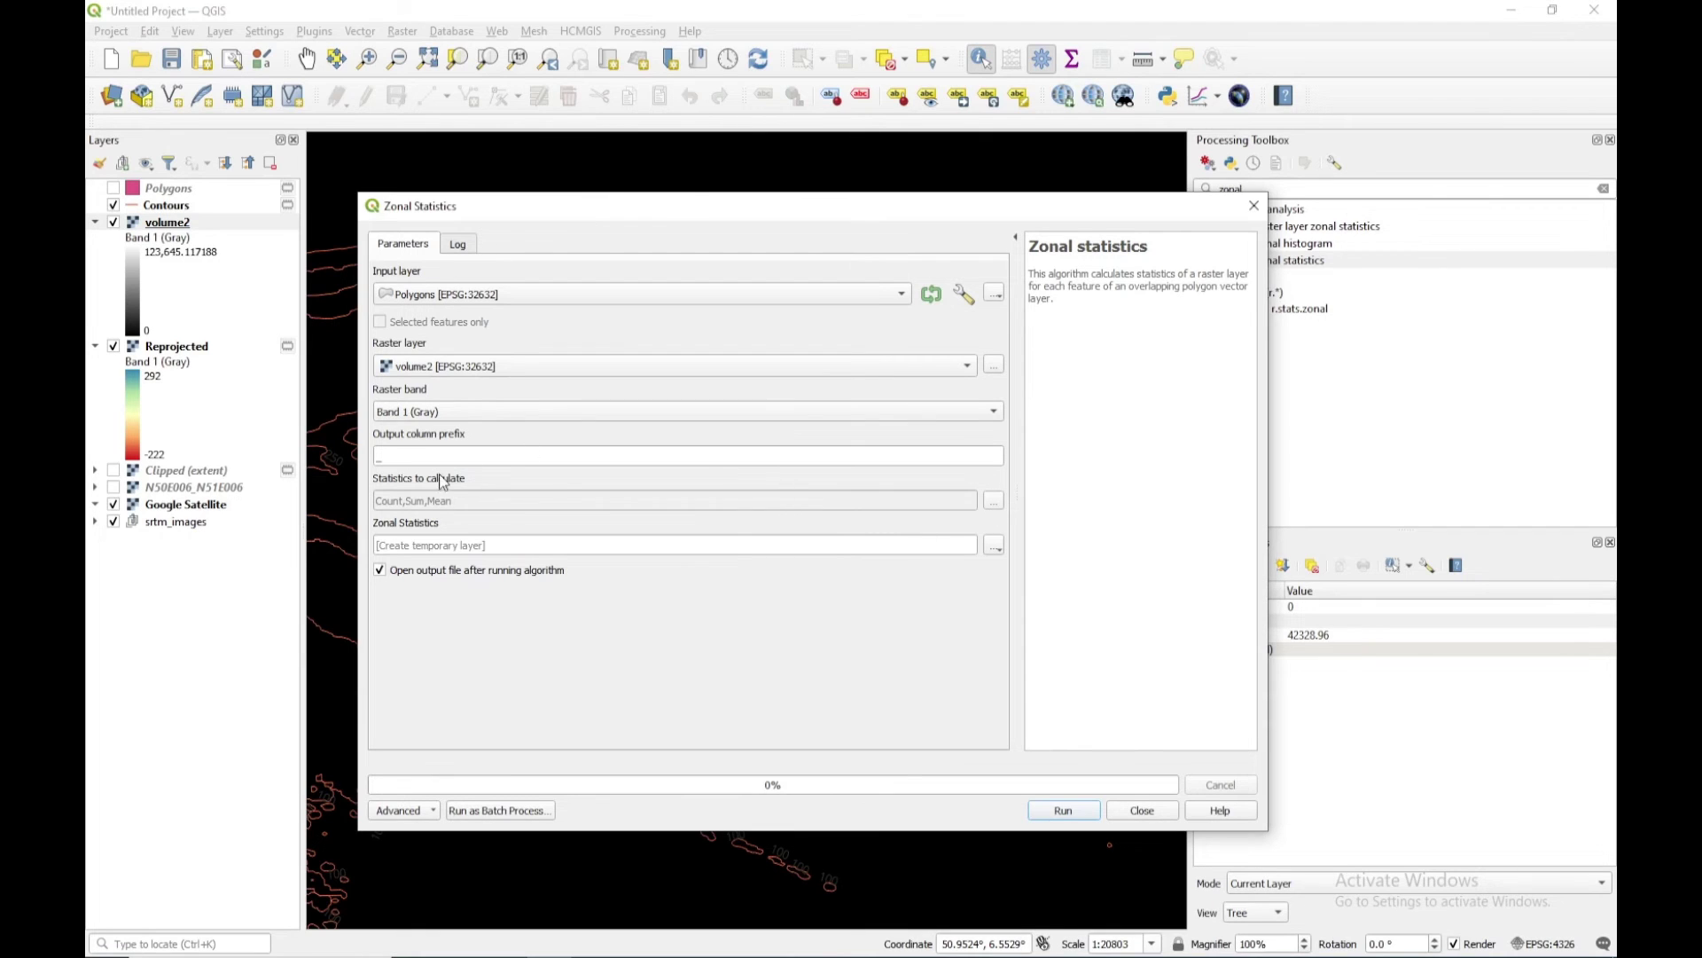
{"action": "left_click", "coordinate": [479, 455]}
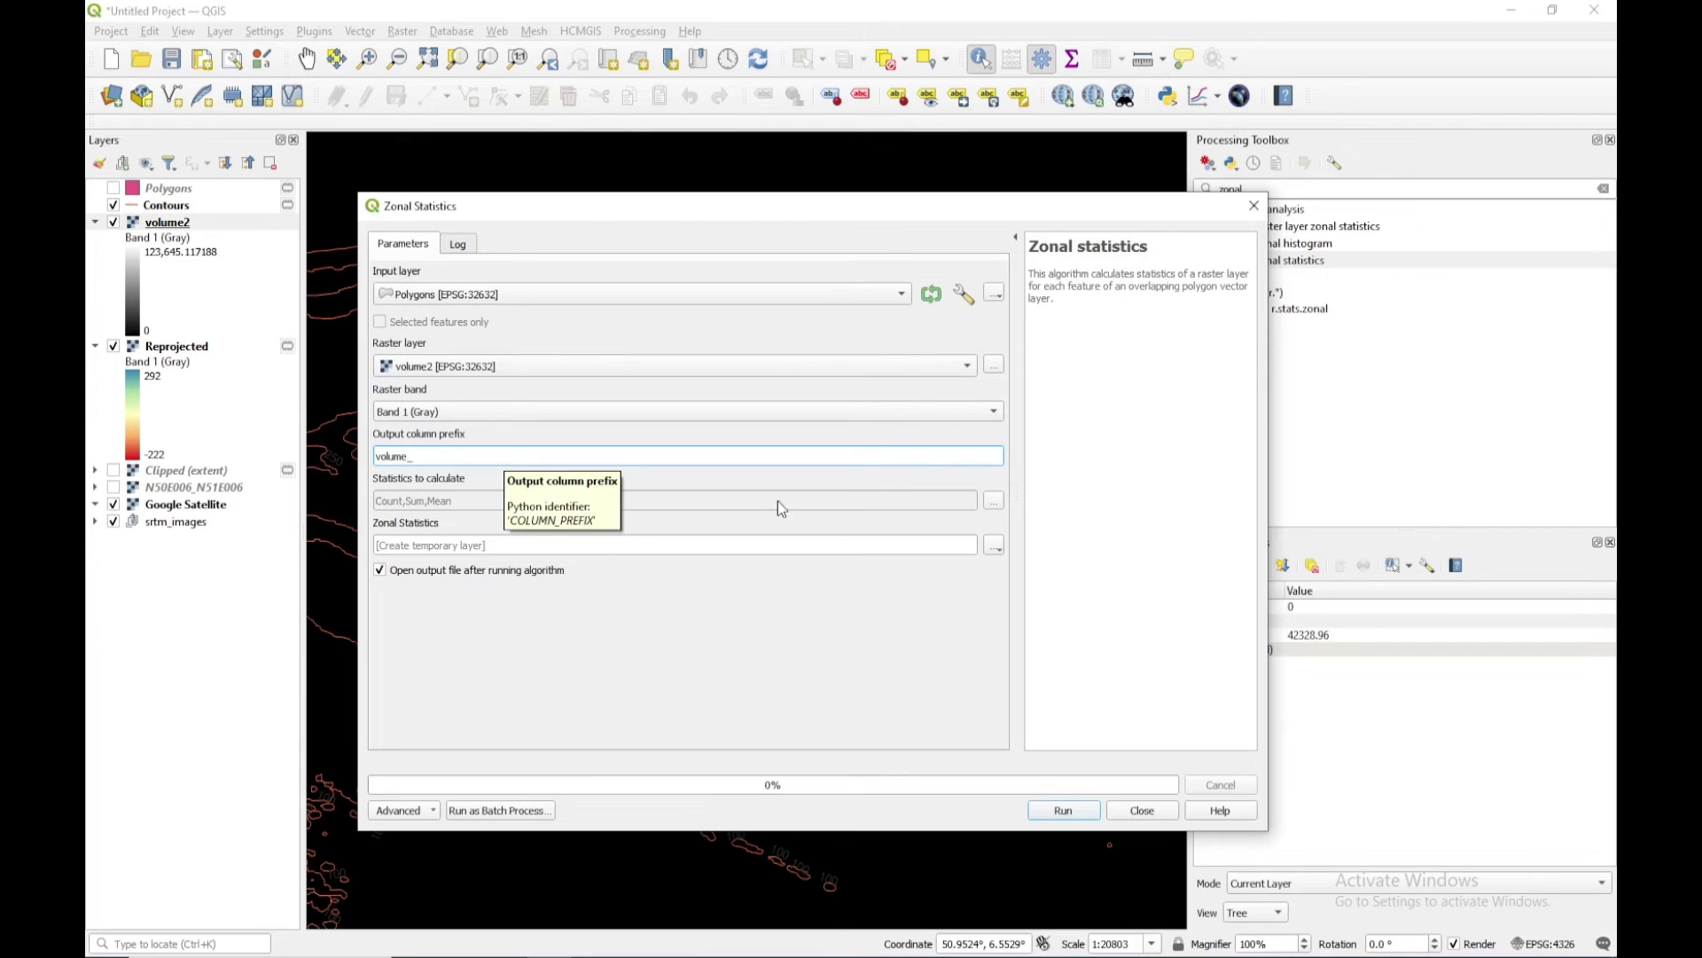
Step: Limit the statistics to Count and Sum, run Zonal Statistics on volume2 and close the dialog
{"action": "left_click", "coordinate": [994, 500]}
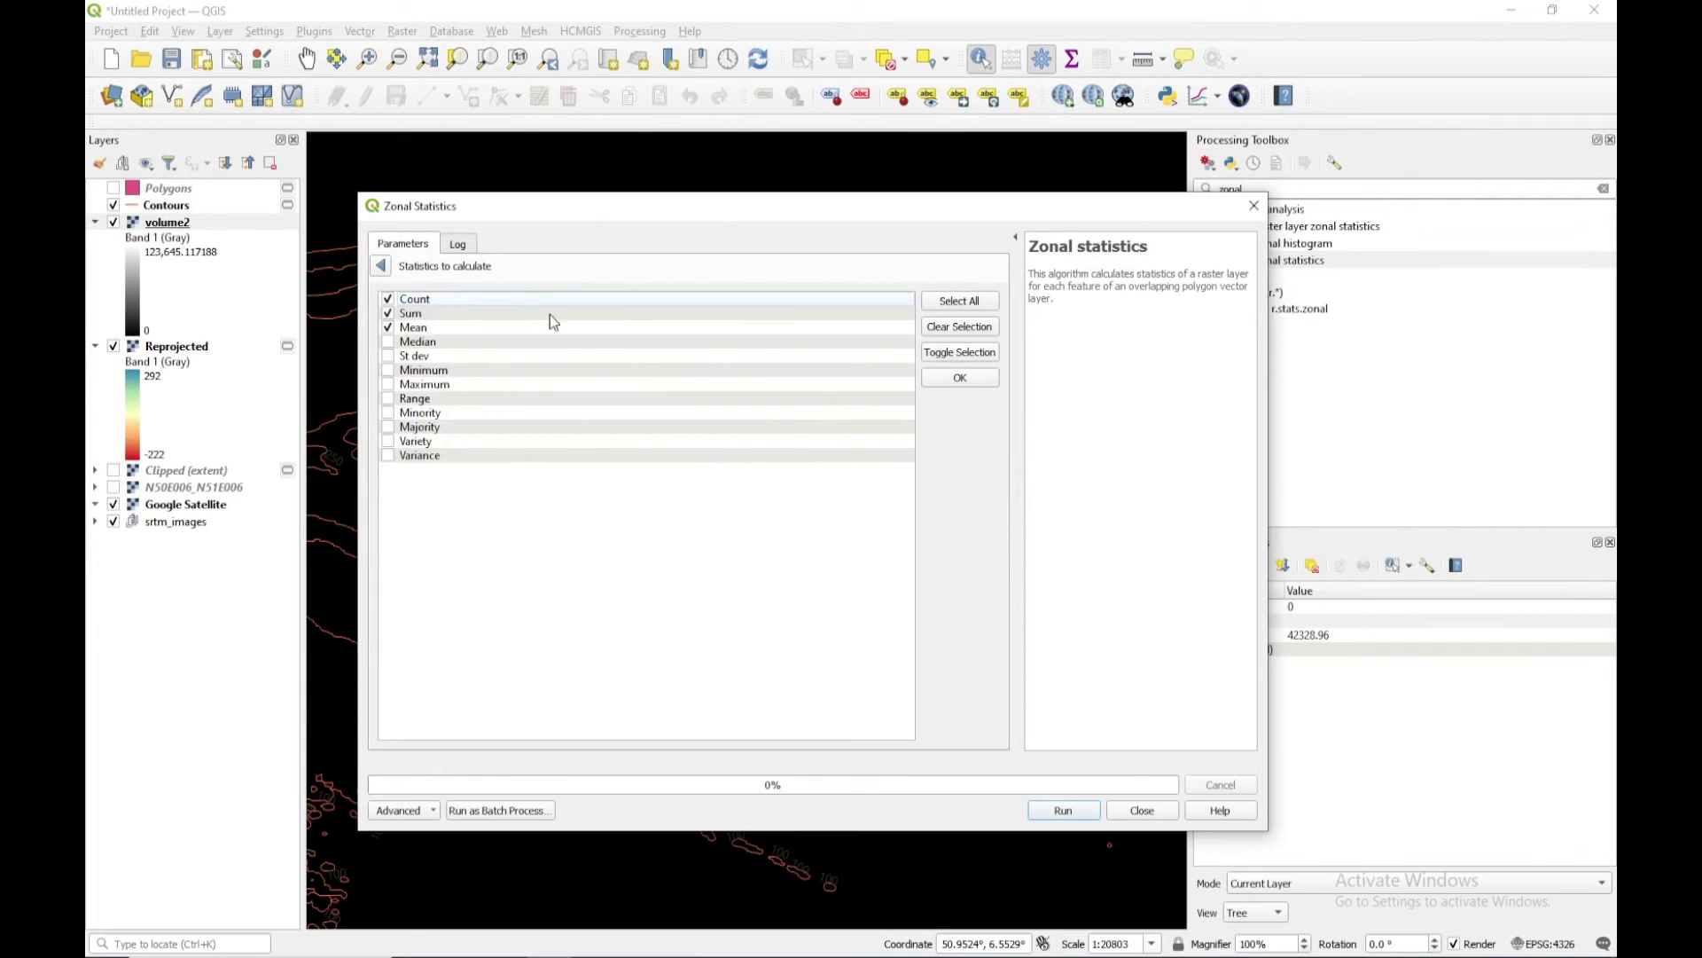
{"action": "left_click", "coordinate": [387, 299]}
{"action": "left_click", "coordinate": [388, 328]}
{"action": "left_click", "coordinate": [391, 299]}
{"action": "left_click", "coordinate": [384, 267]}
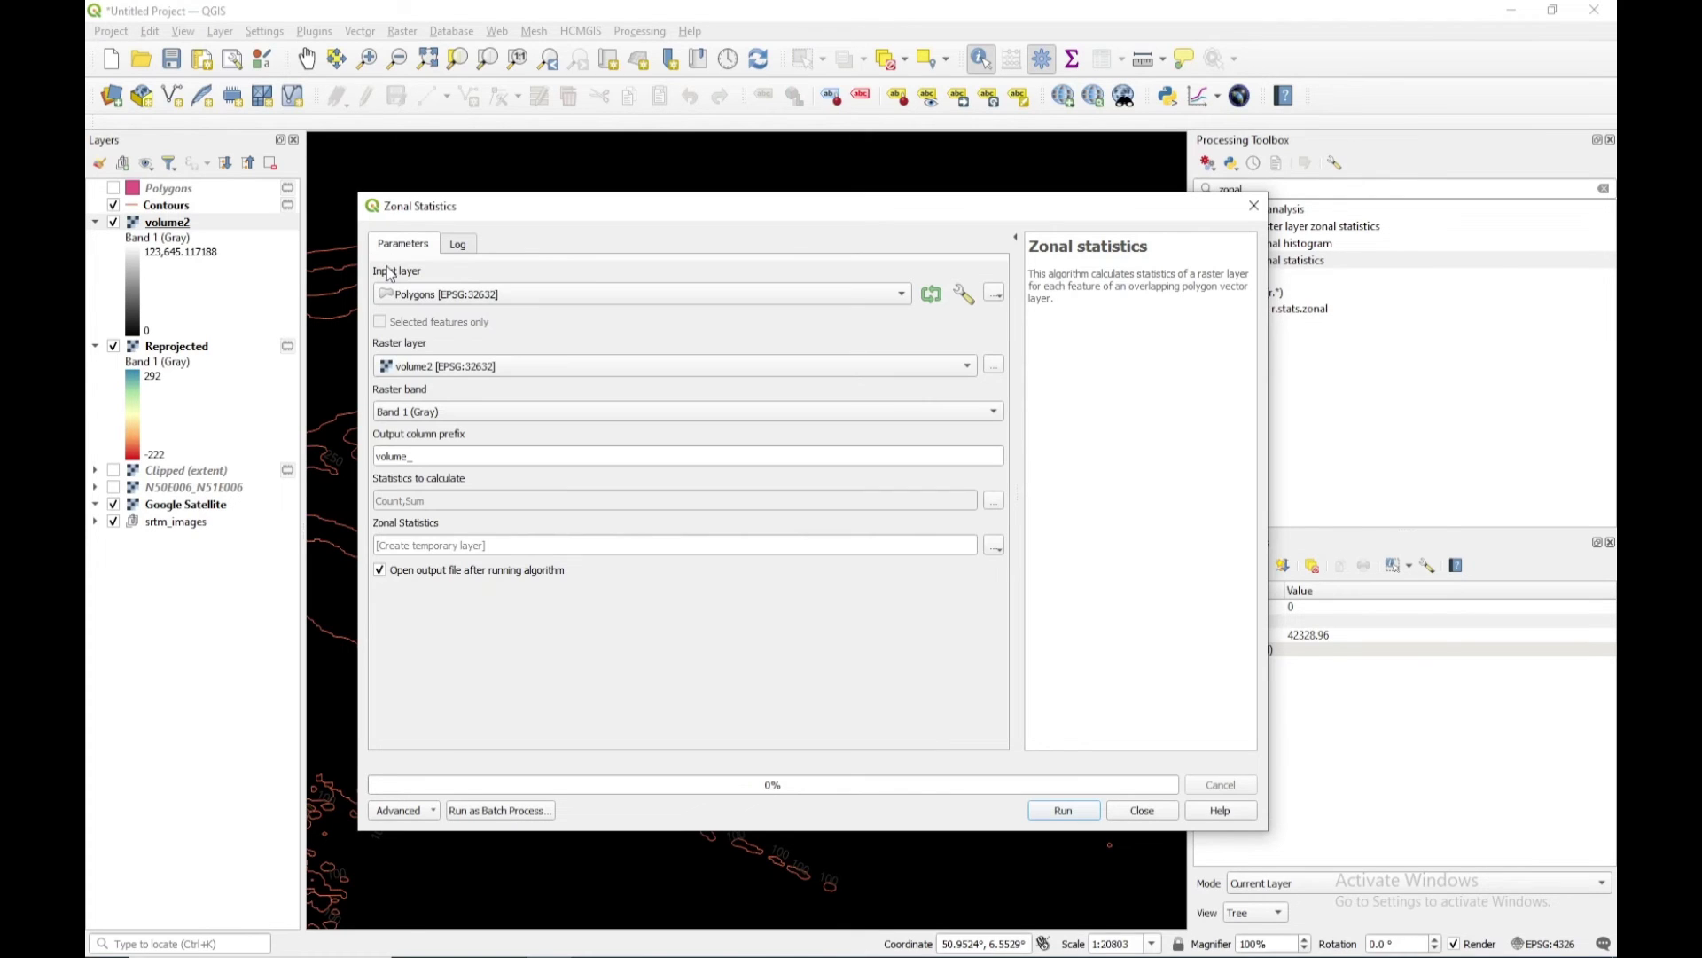
{"action": "left_click", "coordinate": [1064, 810]}
{"action": "left_click", "coordinate": [1146, 812]}
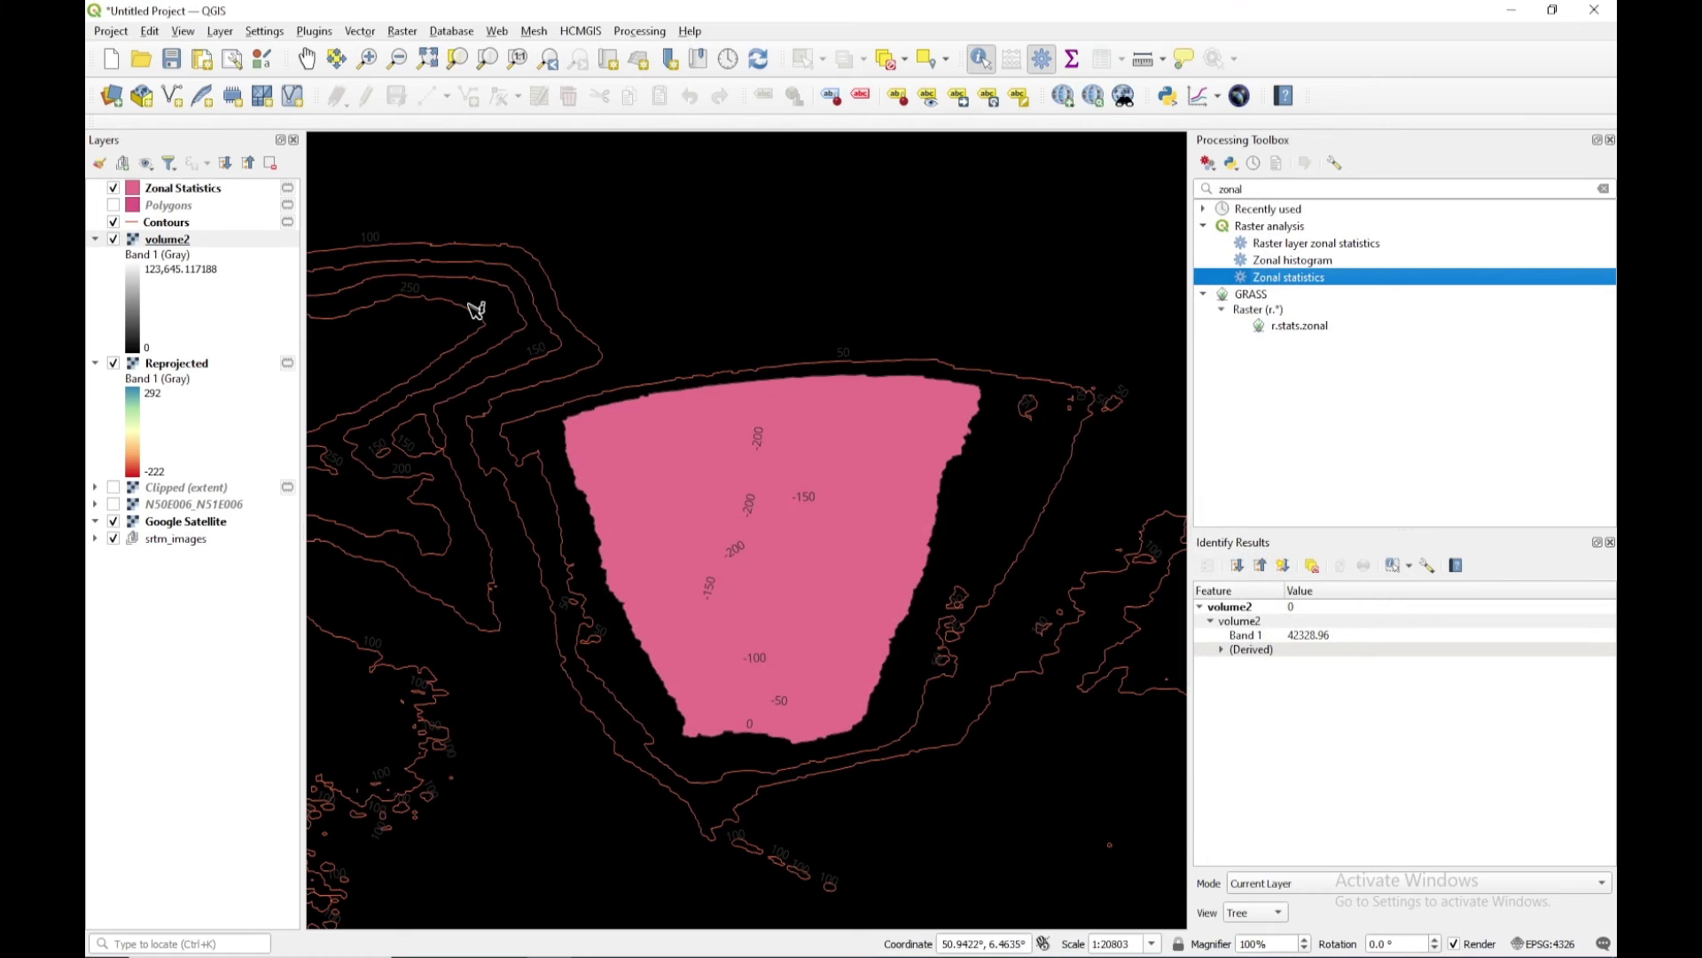
Step: Open the Zonal Statistics layer's attribute table and widen its columns to read the full volume_sum value
{"action": "left_click", "coordinate": [171, 189]}
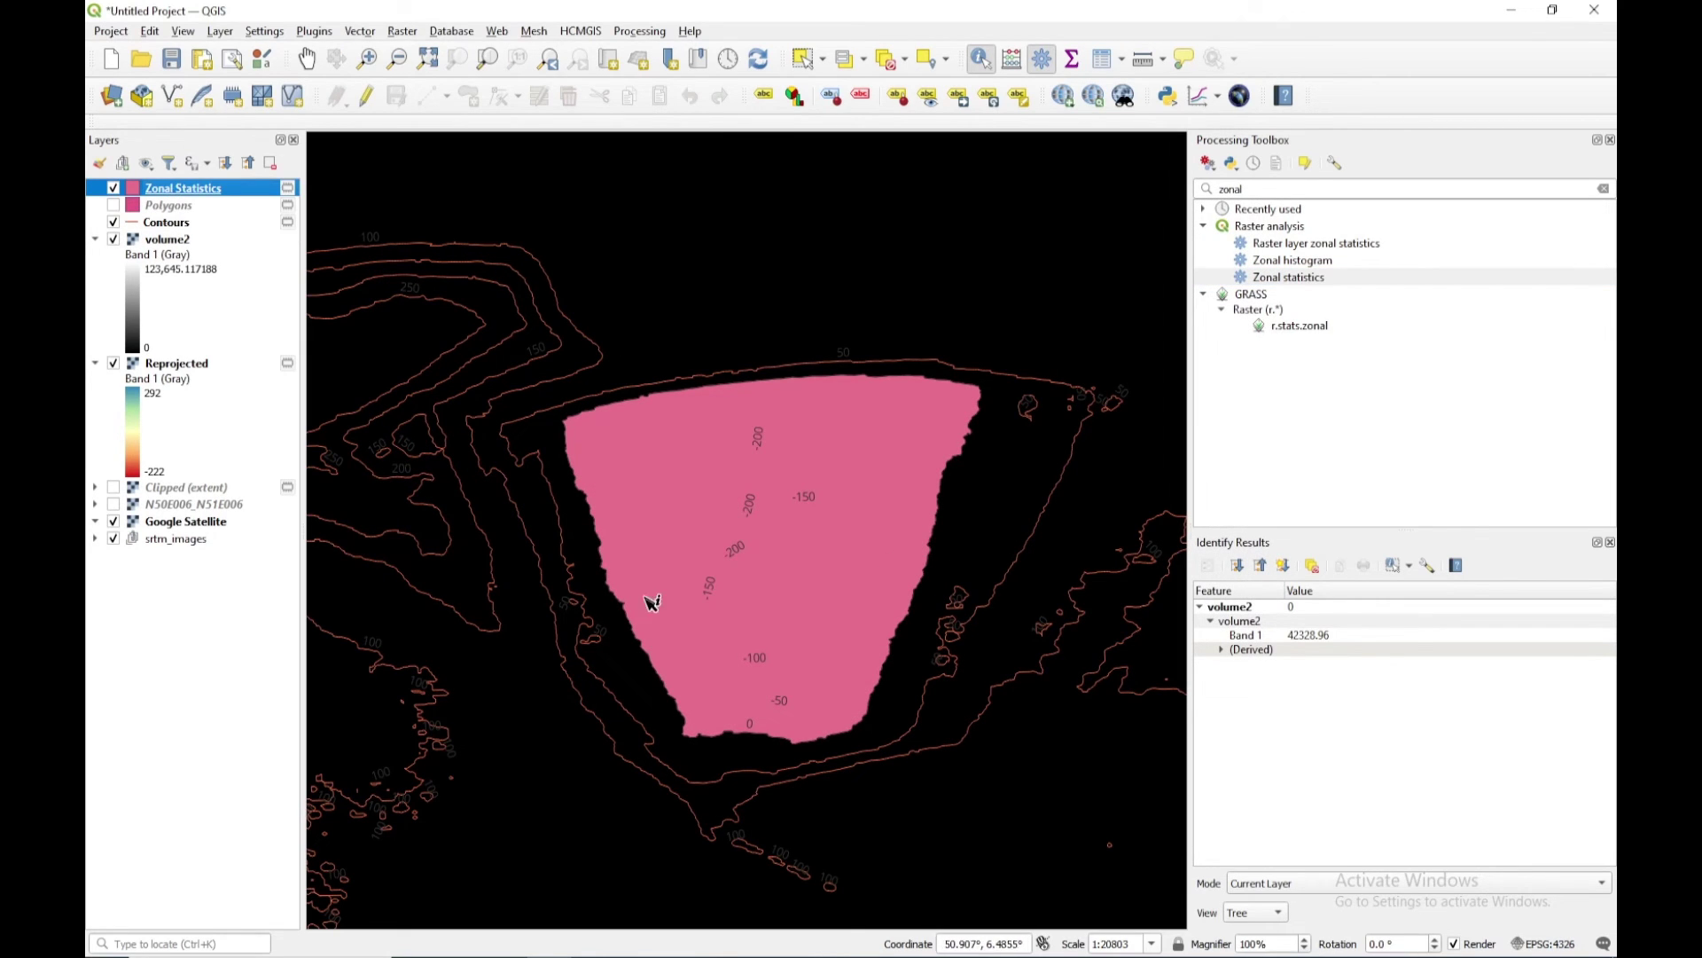
{"action": "right_click", "coordinate": [191, 184]}
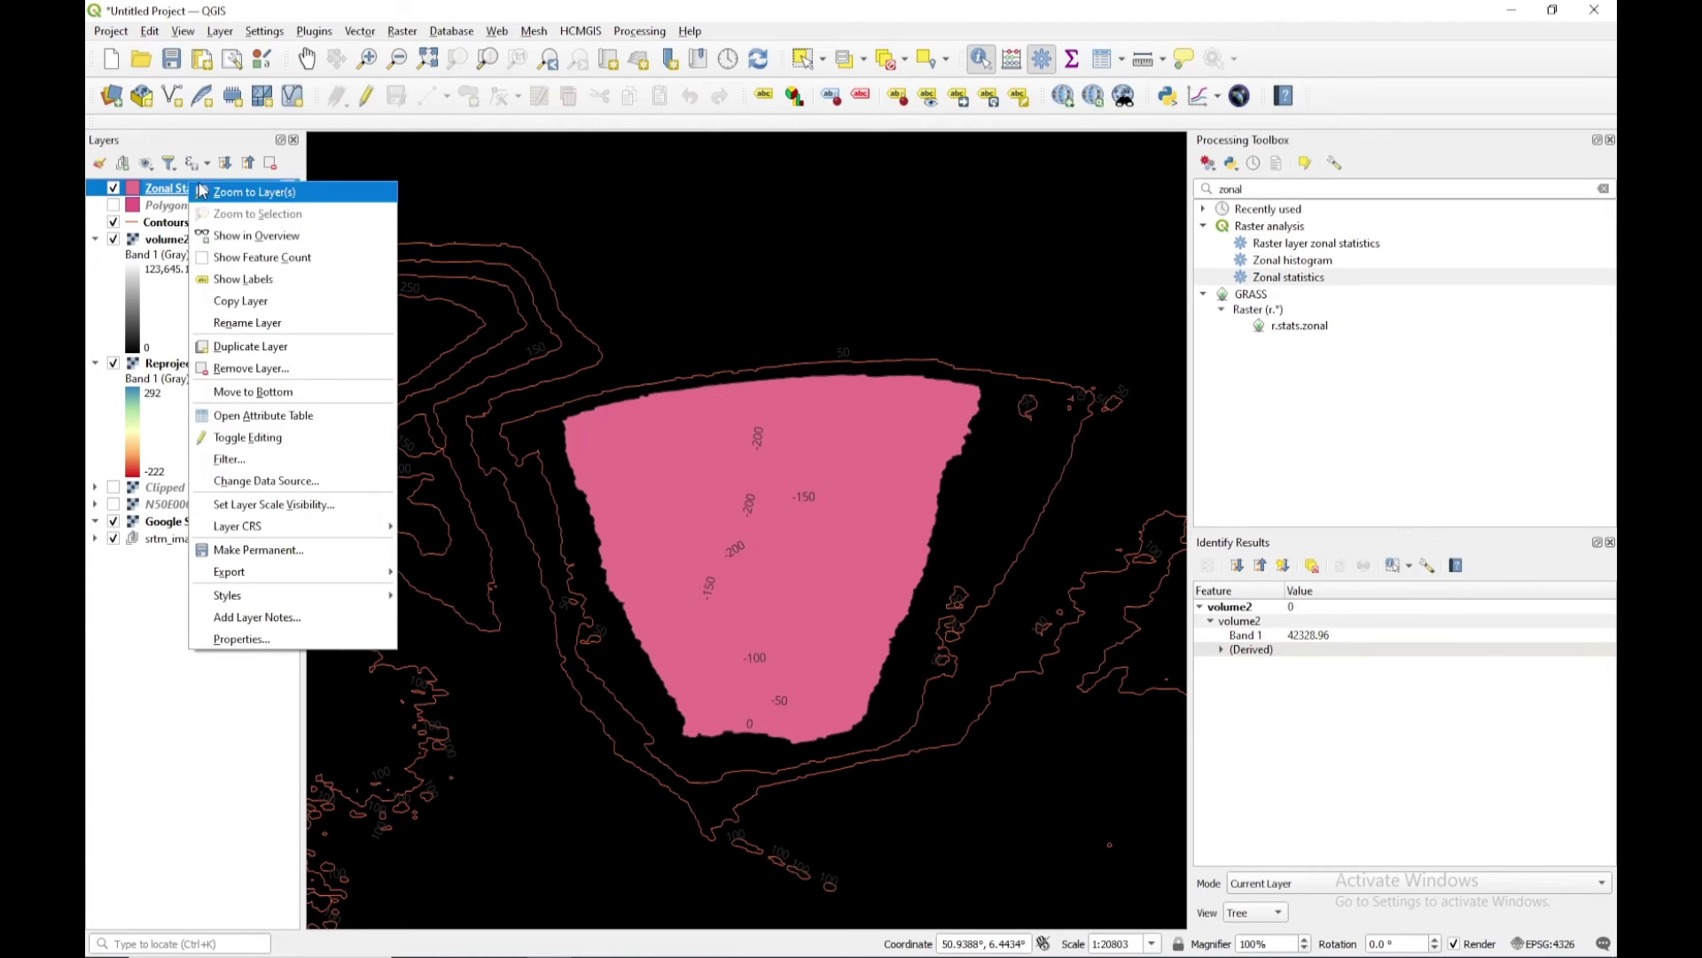
{"action": "left_click", "coordinate": [272, 417]}
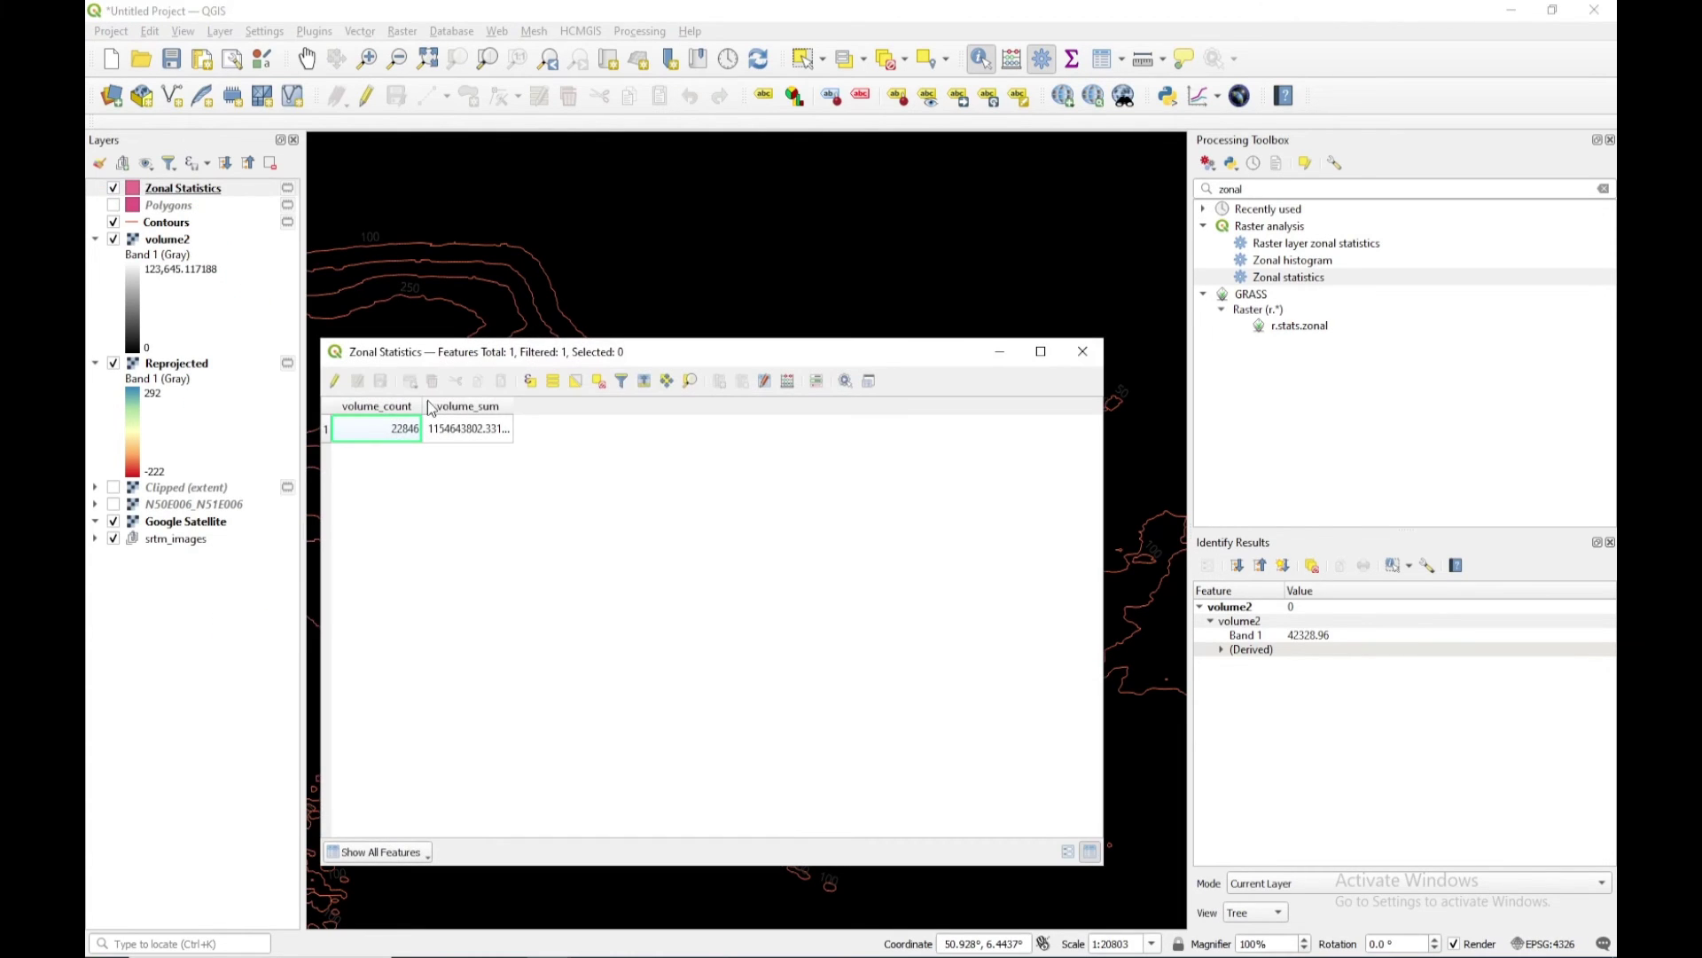
{"action": "left_click_drag", "start_coordinate": [423, 410], "coordinate": [485, 409]}
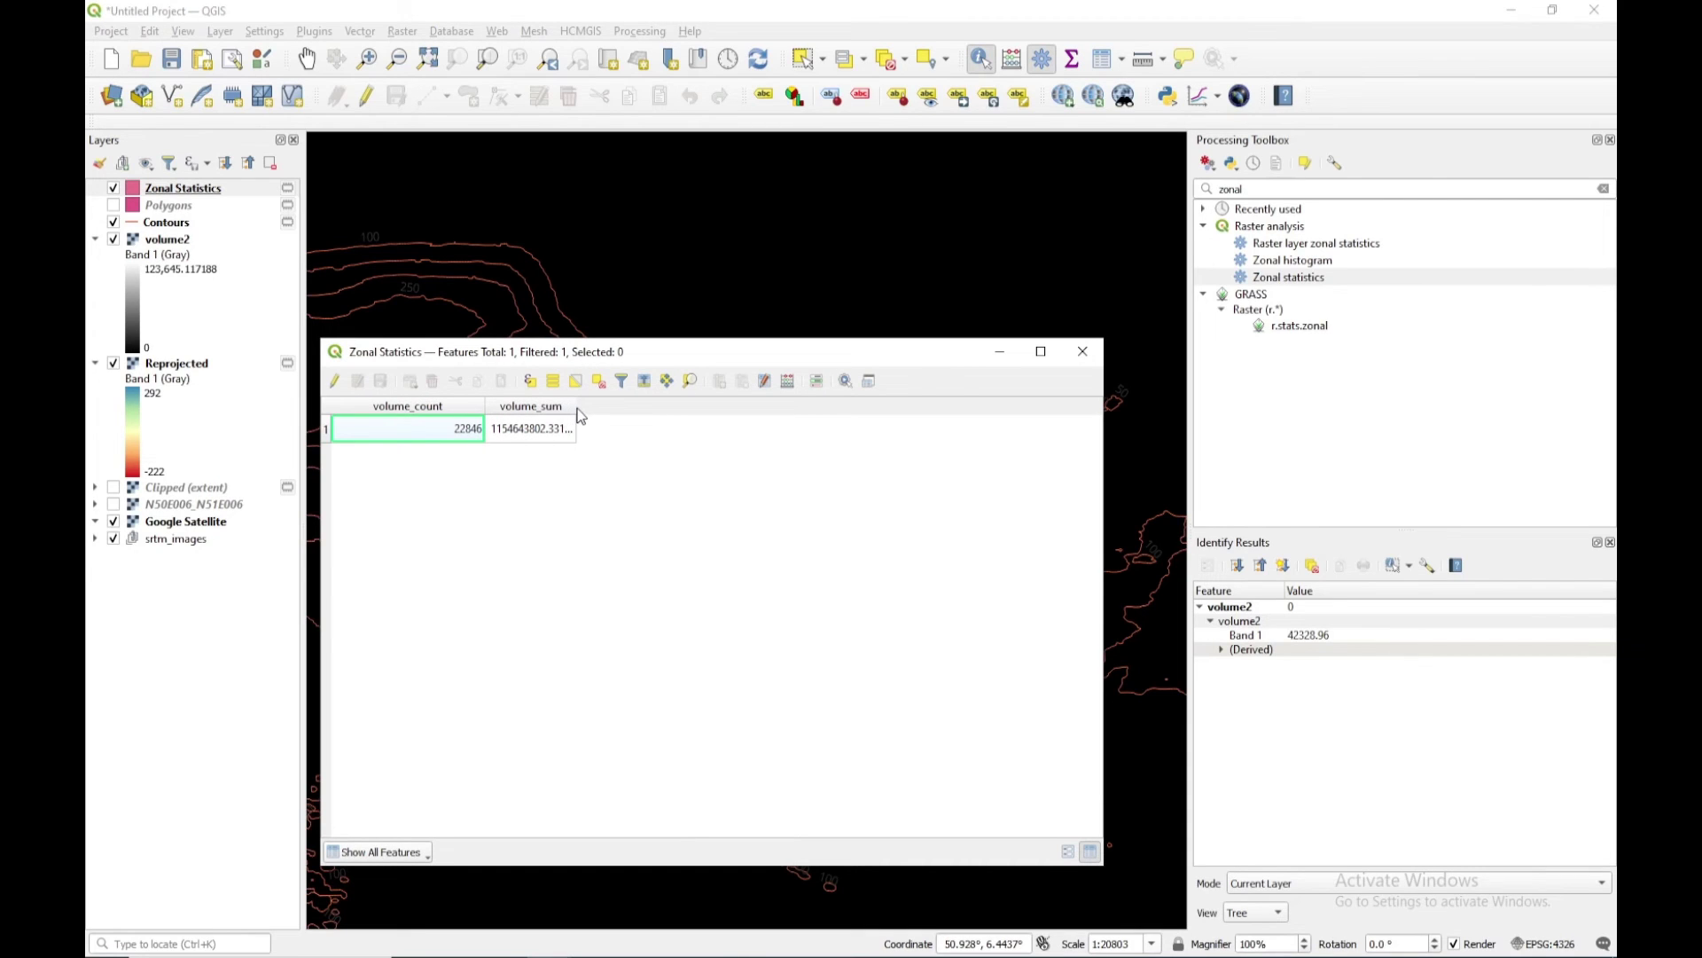
{"action": "double_click", "coordinate": [575, 404]}
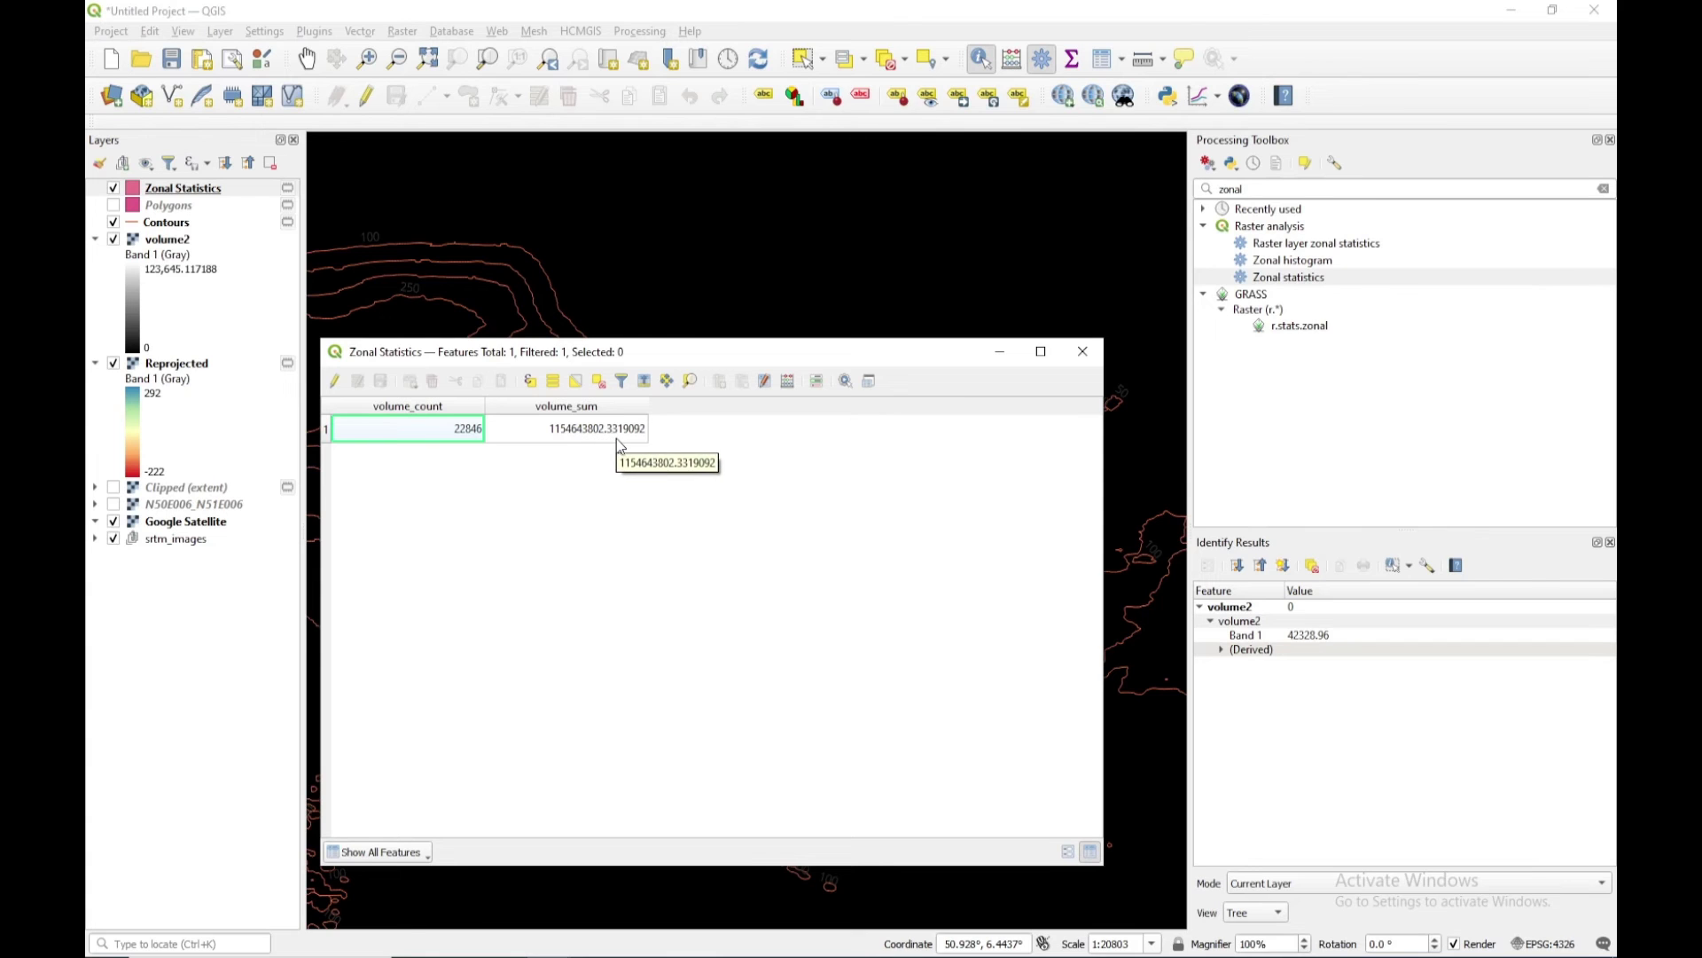
Step: Switch to the browser with OUTPUT_HTML_FILE.html and check the volume and pixel count from the volume tool
{"action": "mouse_move", "coordinate": [460, 956]}
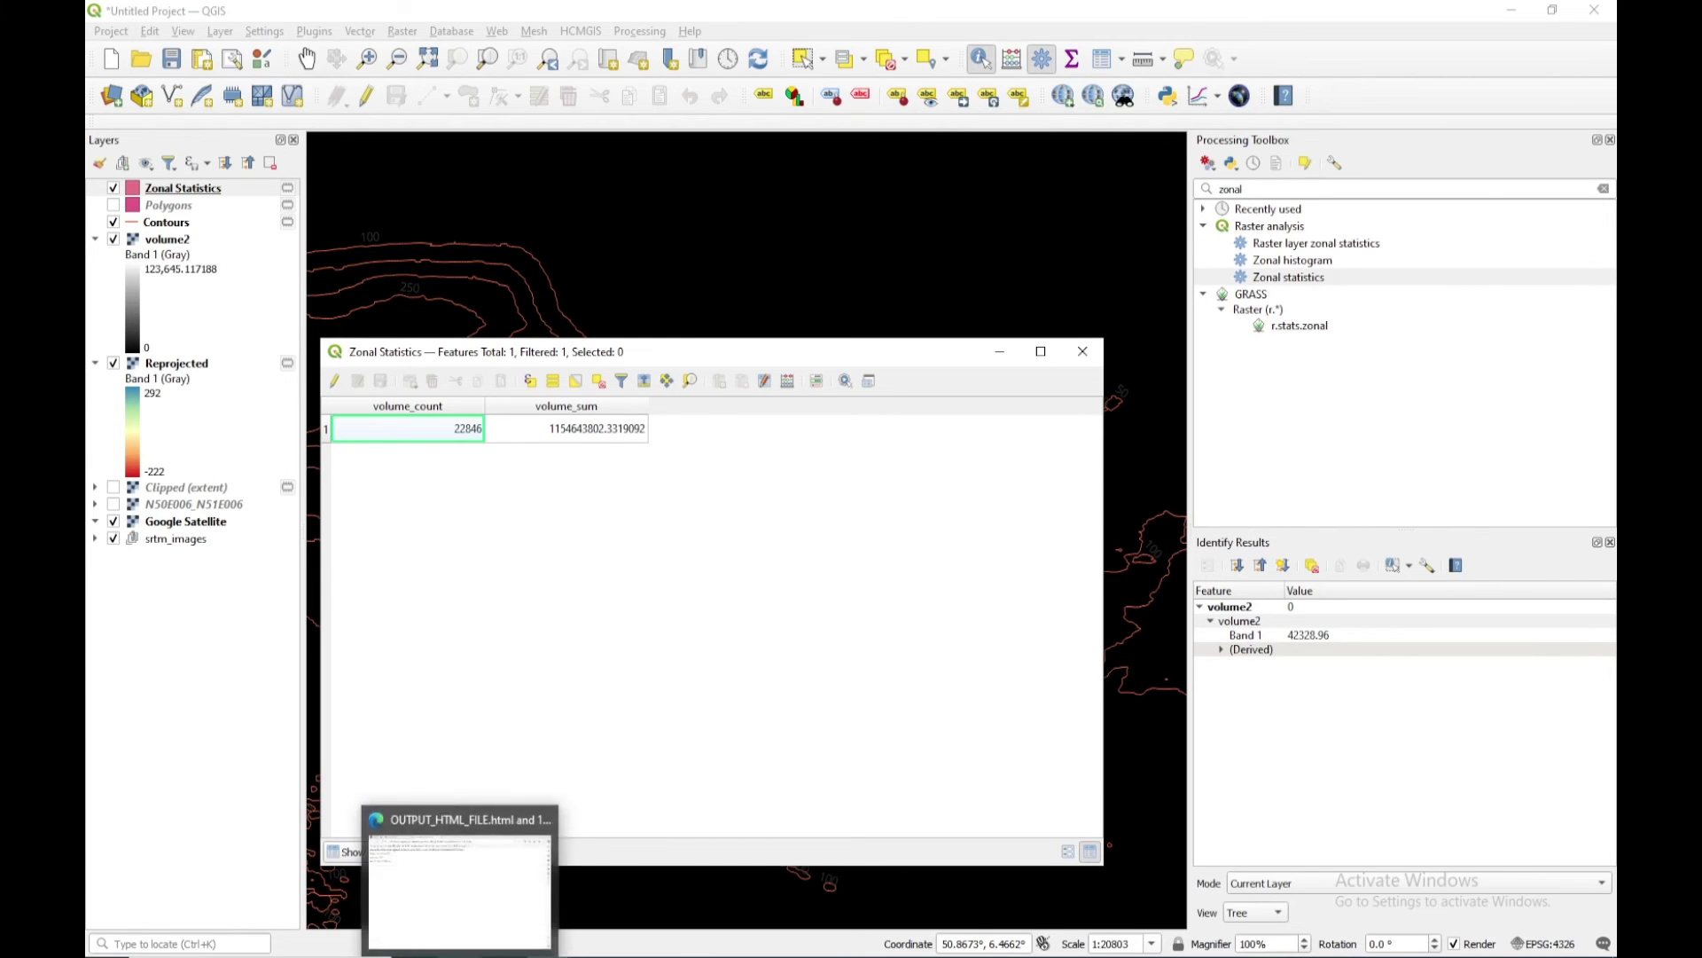
{"action": "left_click", "coordinate": [460, 878]}
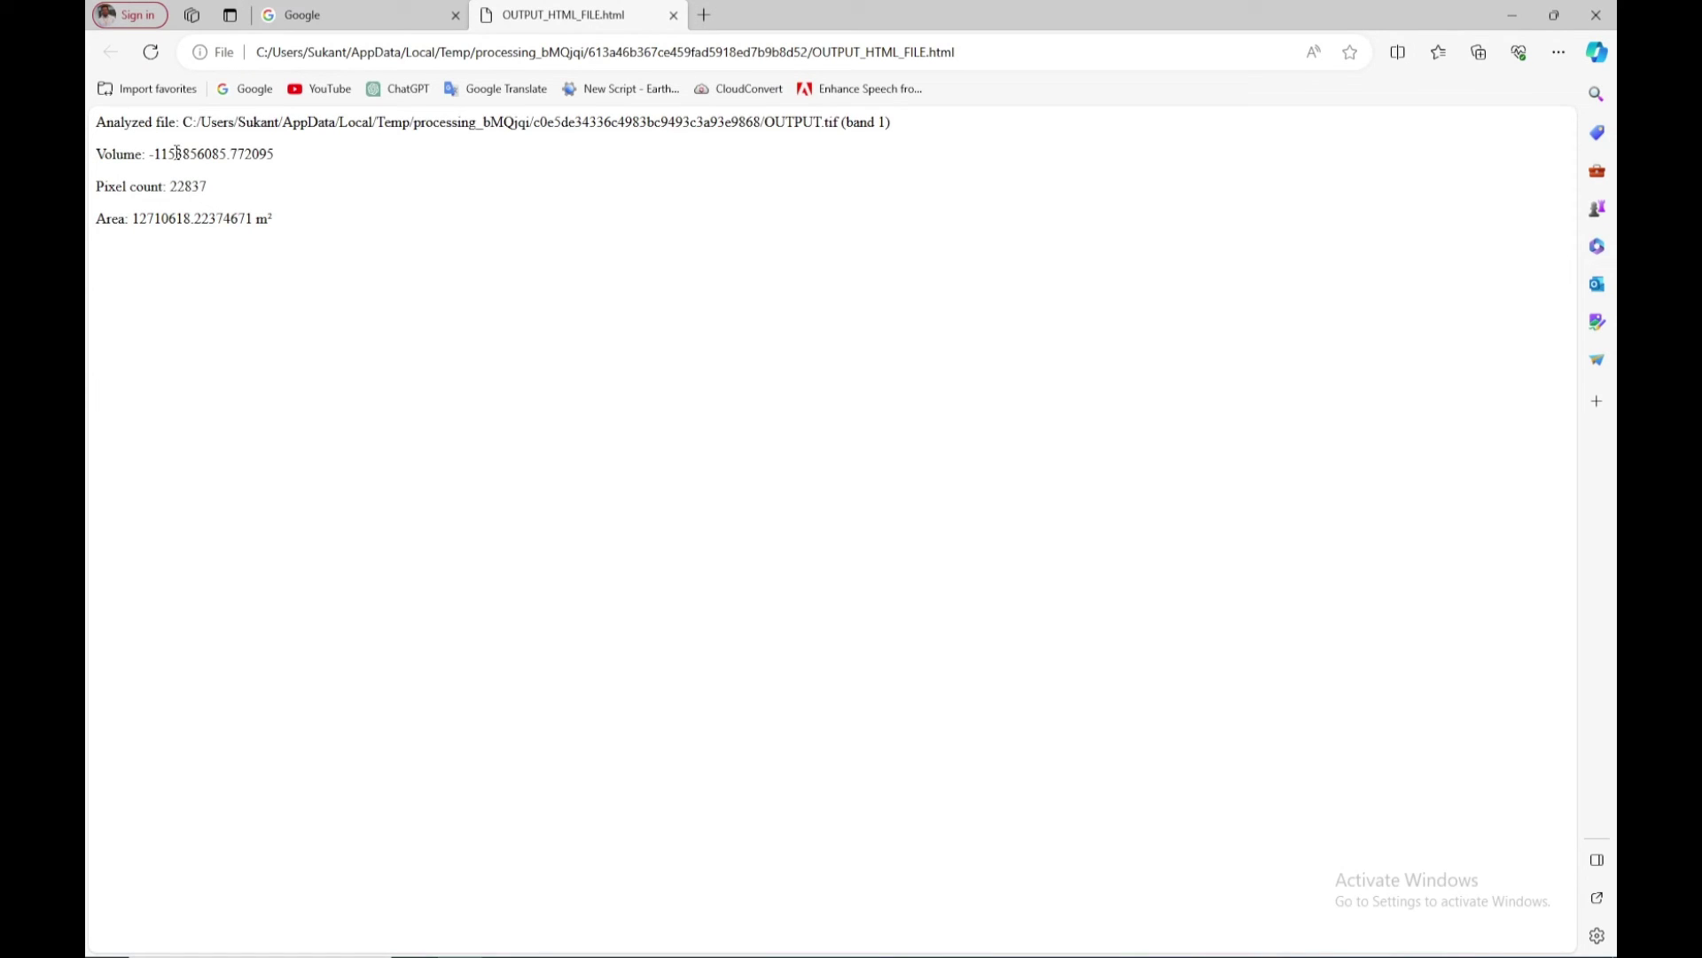
{"action": "left_click_drag", "start_coordinate": [177, 153], "coordinate": [153, 154]}
{"action": "double_click", "coordinate": [190, 187]}
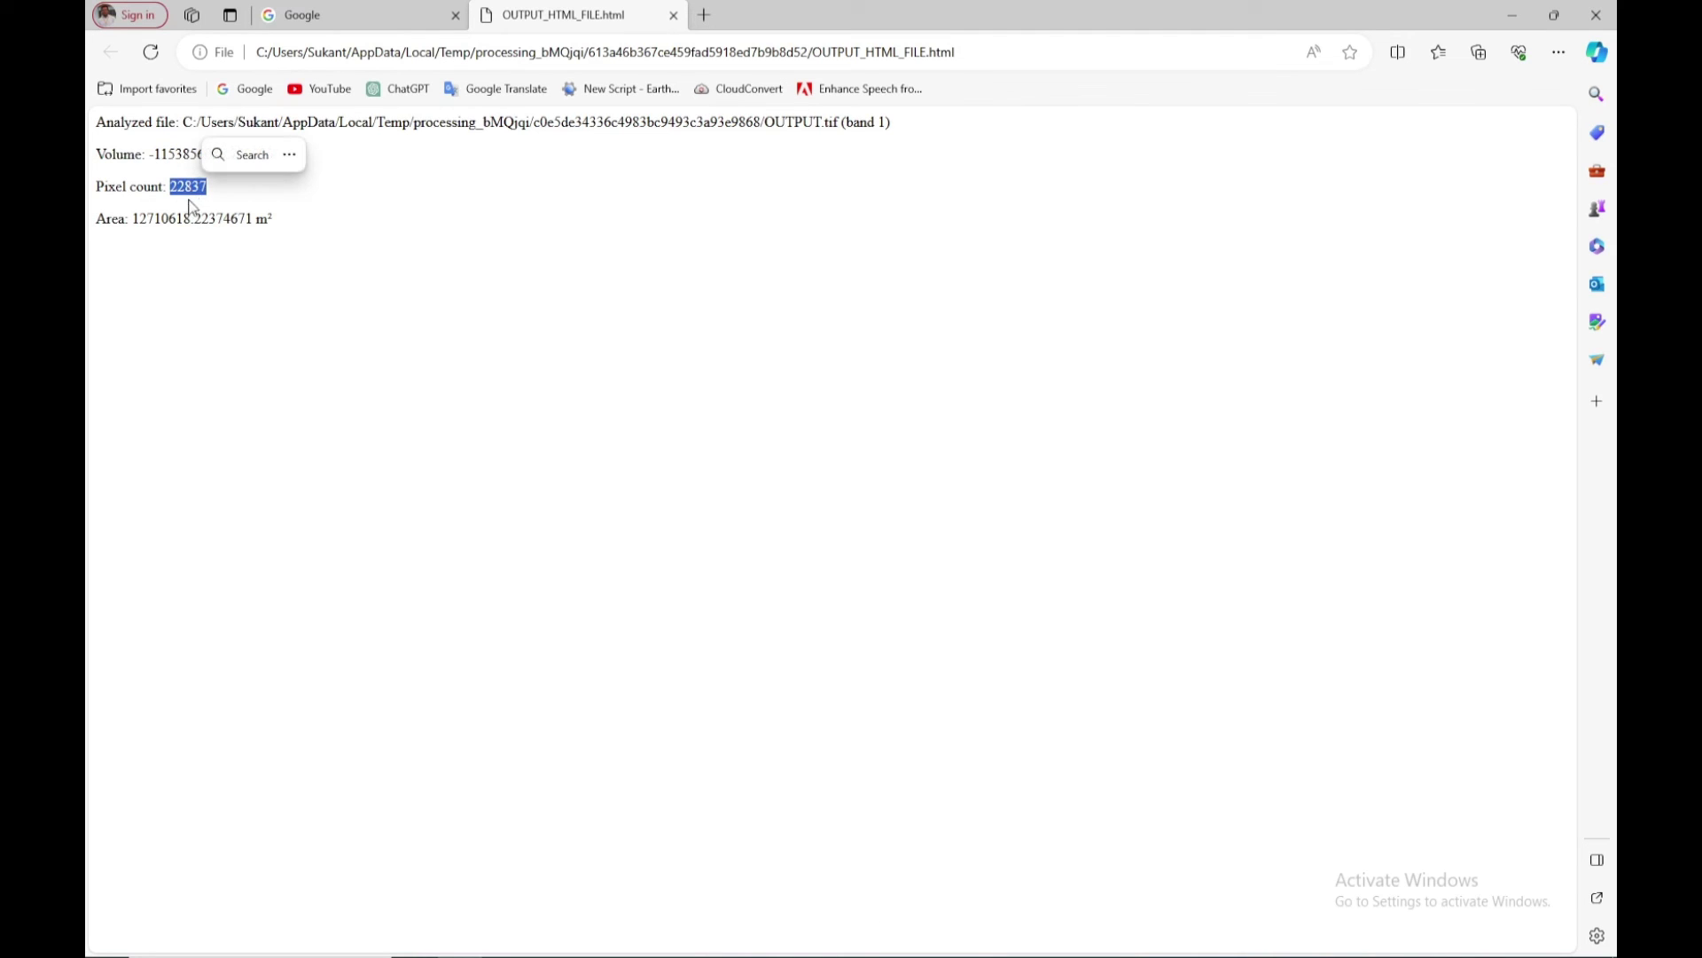
Step: Compare the report with the Zonal Statistics attribute table, minimise the browser and view the whole pit area in QGIS
{"action": "mouse_move", "coordinate": [552, 955]}
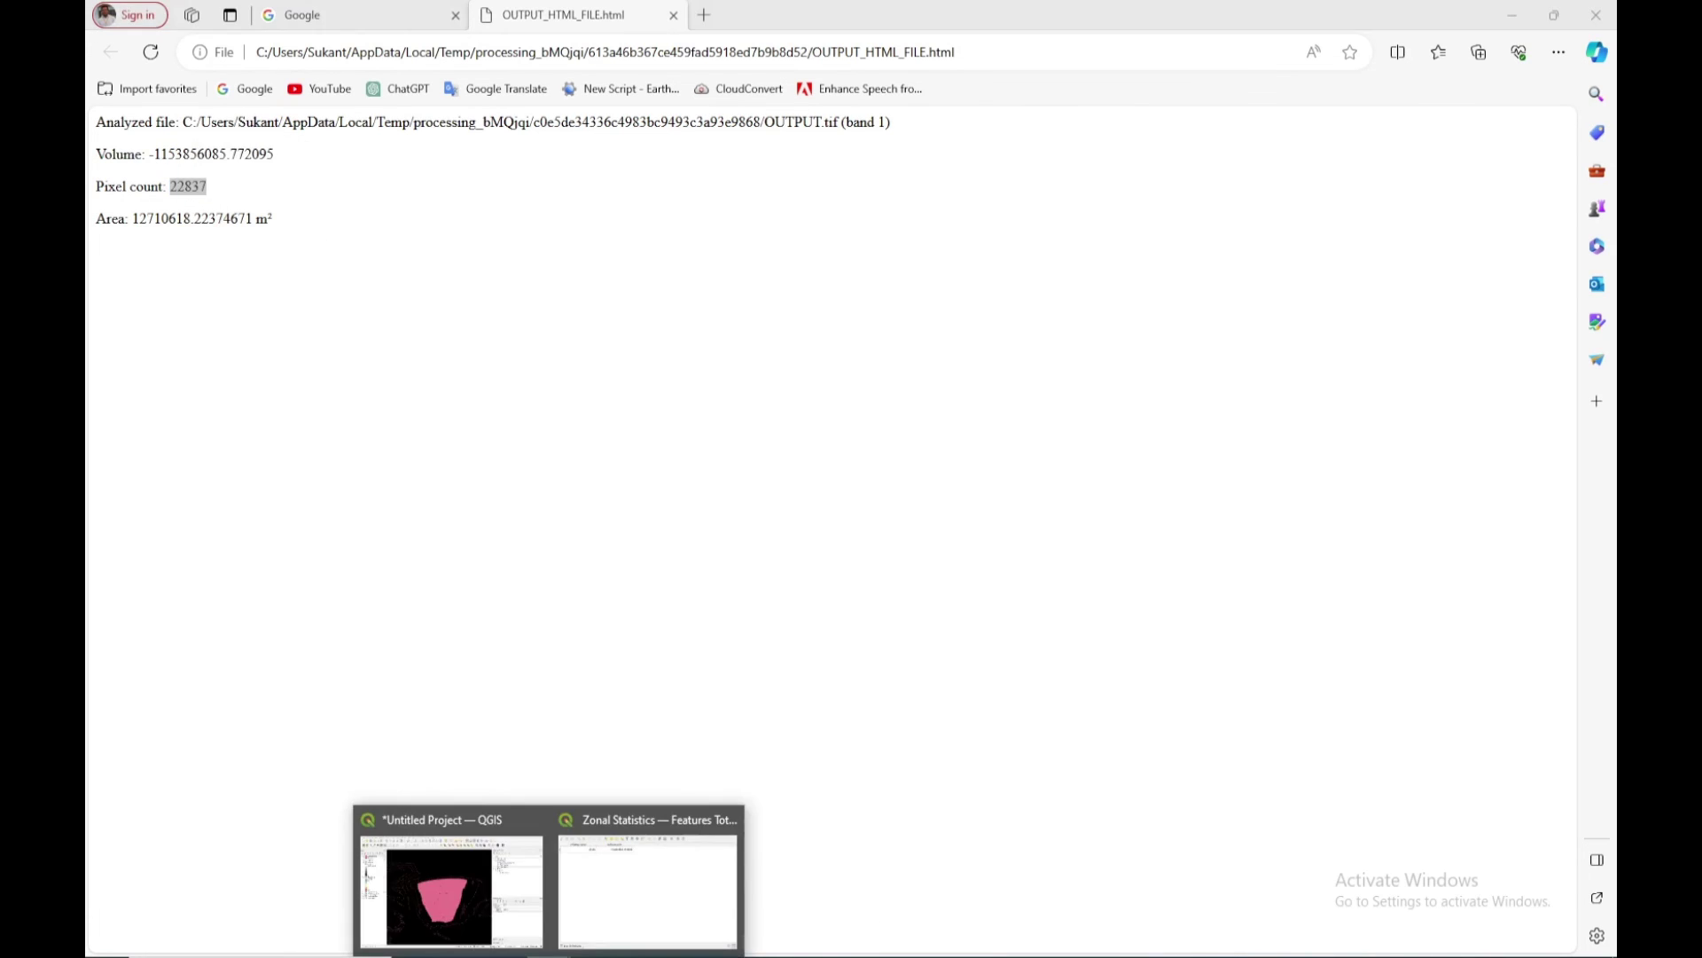
{"action": "left_click", "coordinate": [622, 902]}
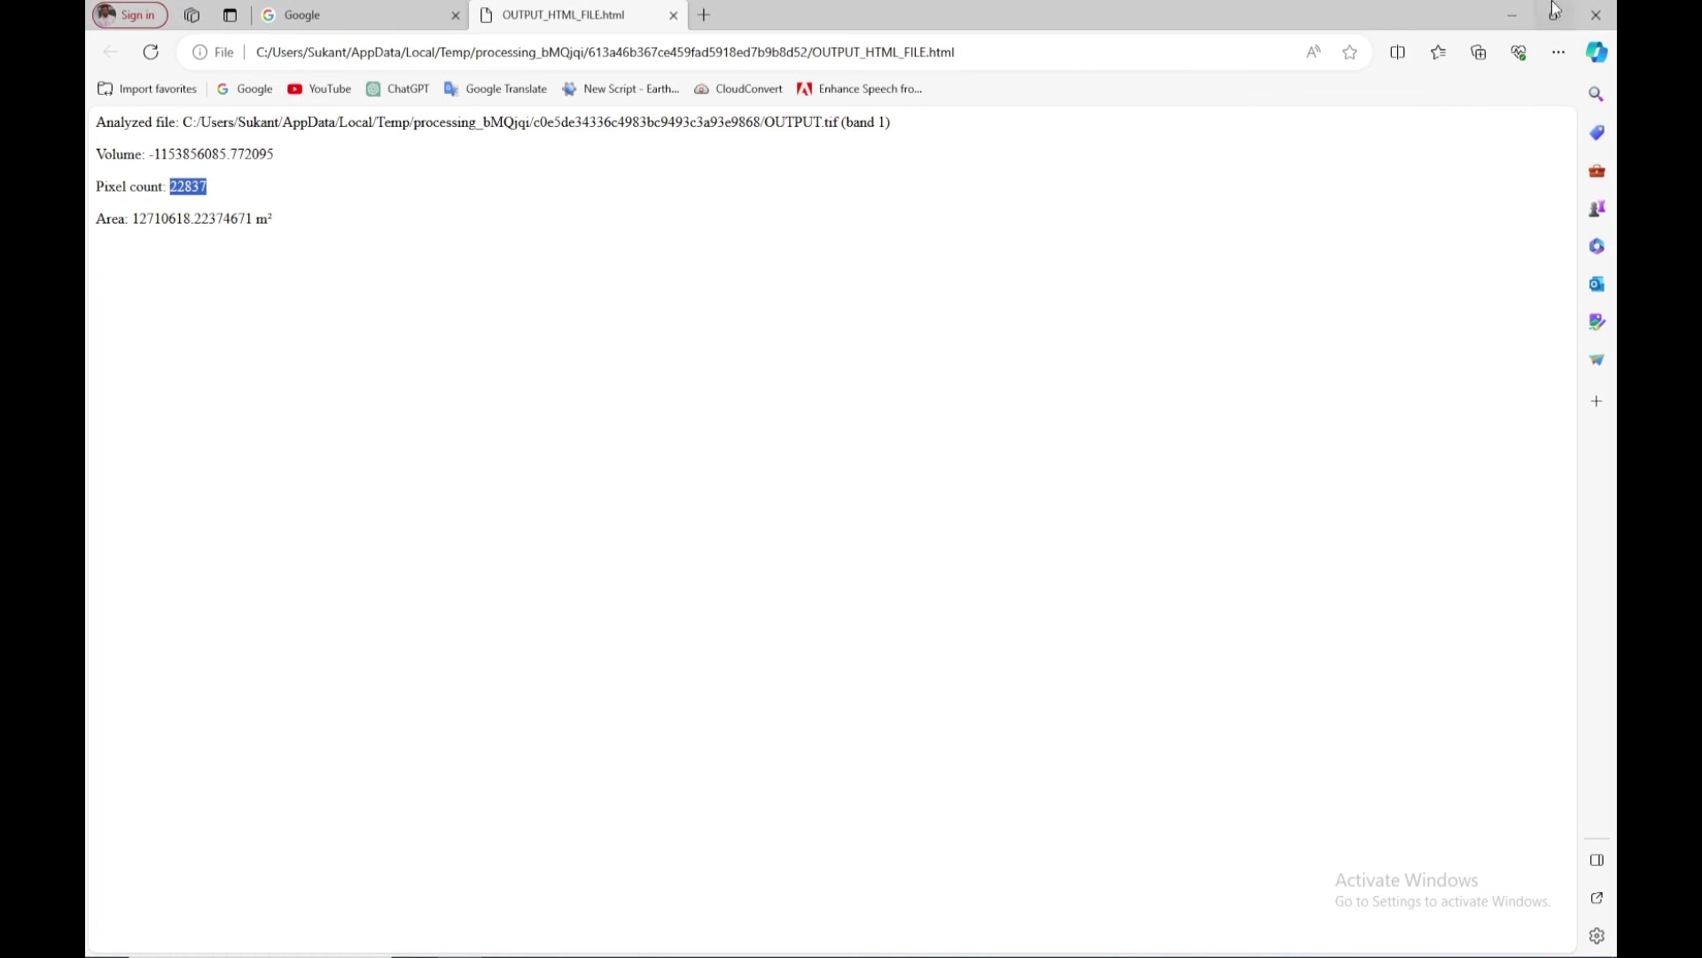
{"action": "left_click", "coordinate": [1513, 16]}
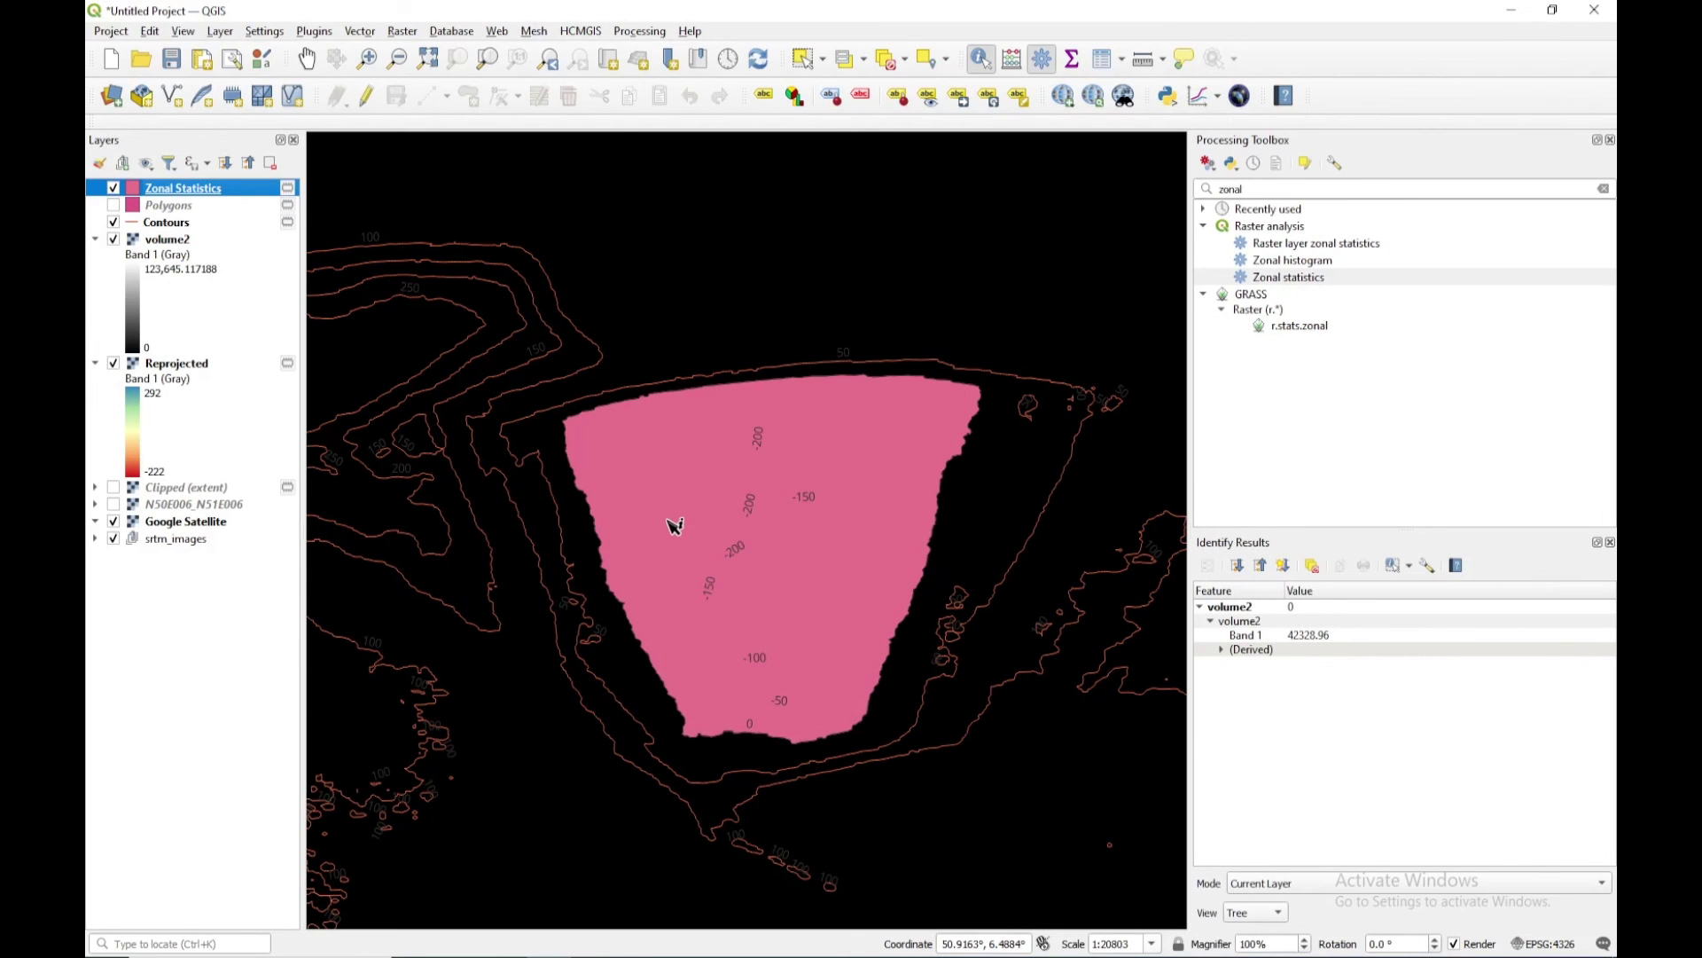
{"action": "scroll", "coordinate": [674, 525], "scroll_direction": "down", "scroll_amount": 1}
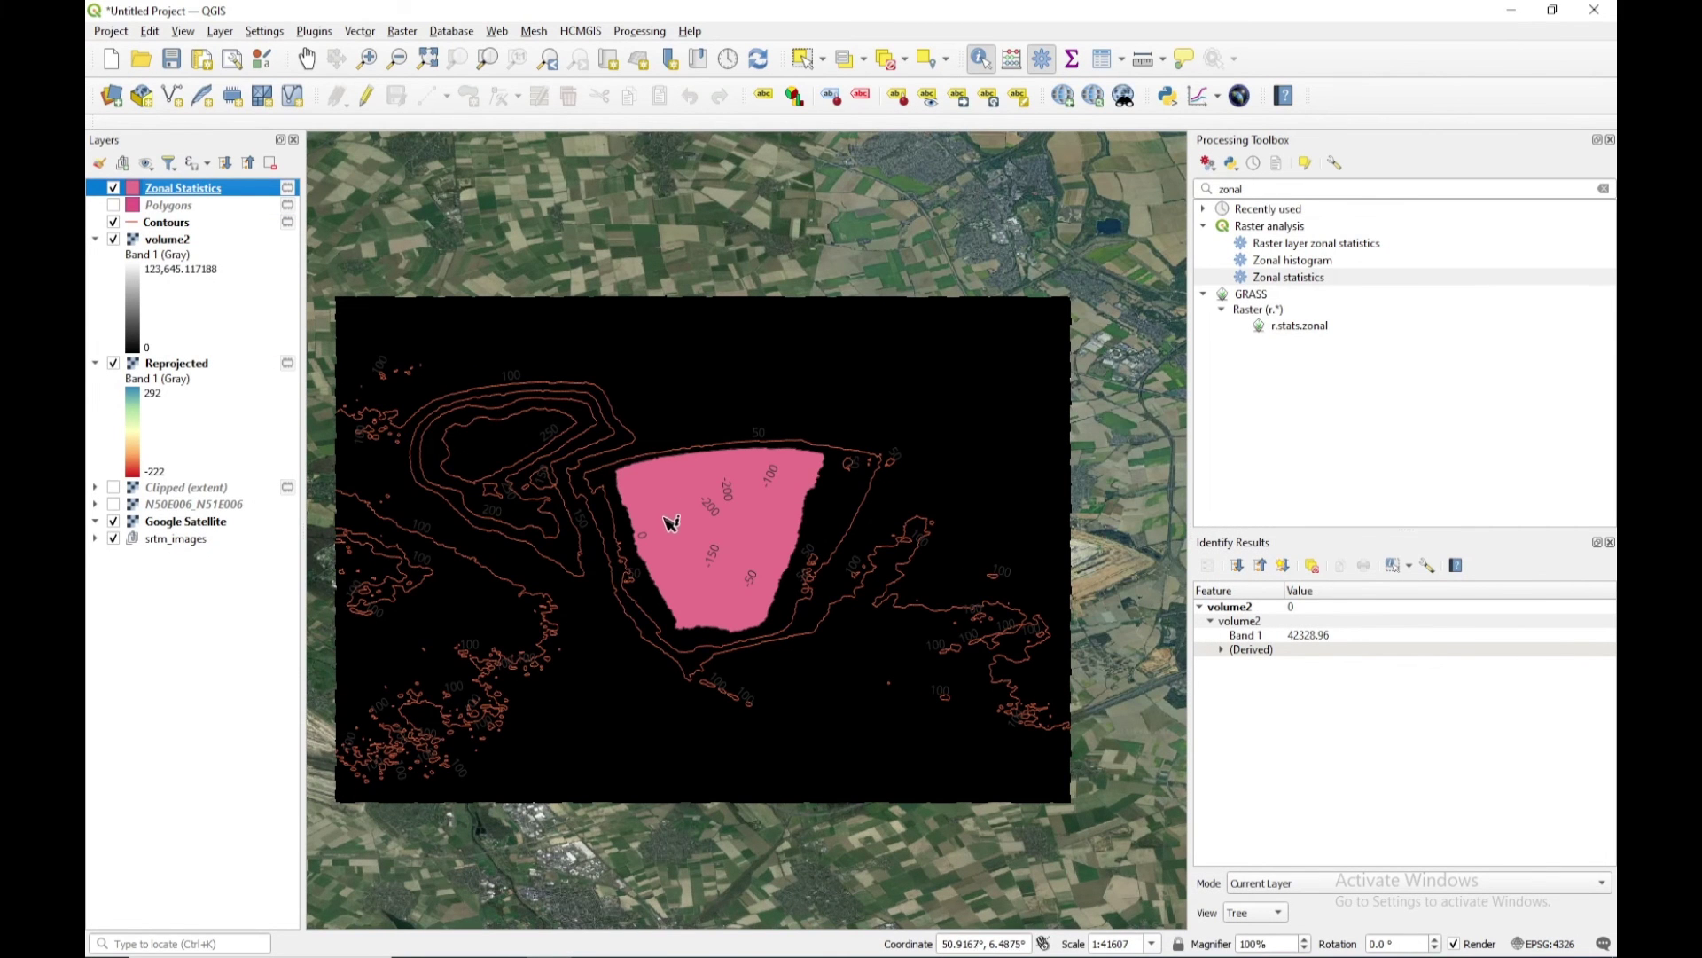
Step: Hide the volume2 layer around the raised mound beside the pit so the Reprojected elevation layer shows
{"action": "left_click_drag", "start_coordinate": [660, 447], "coordinate": [801, 413]}
{"action": "scroll", "coordinate": [719, 454], "scroll_direction": "up", "scroll_amount": 1}
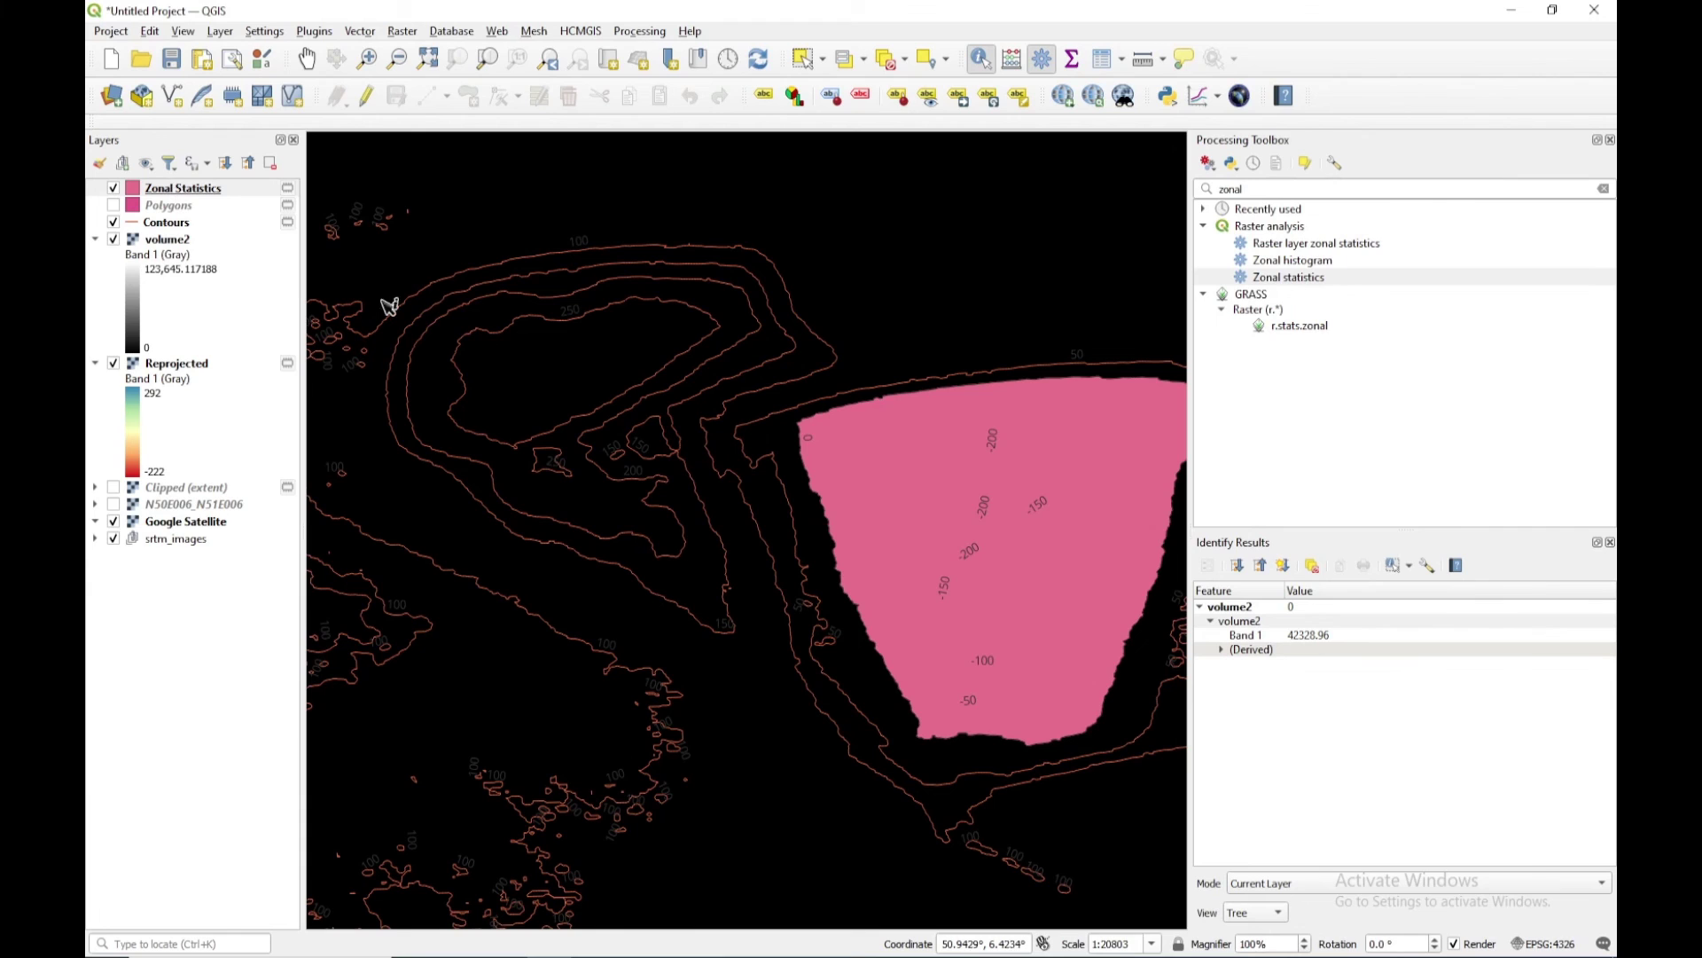
{"action": "left_click", "coordinate": [114, 241]}
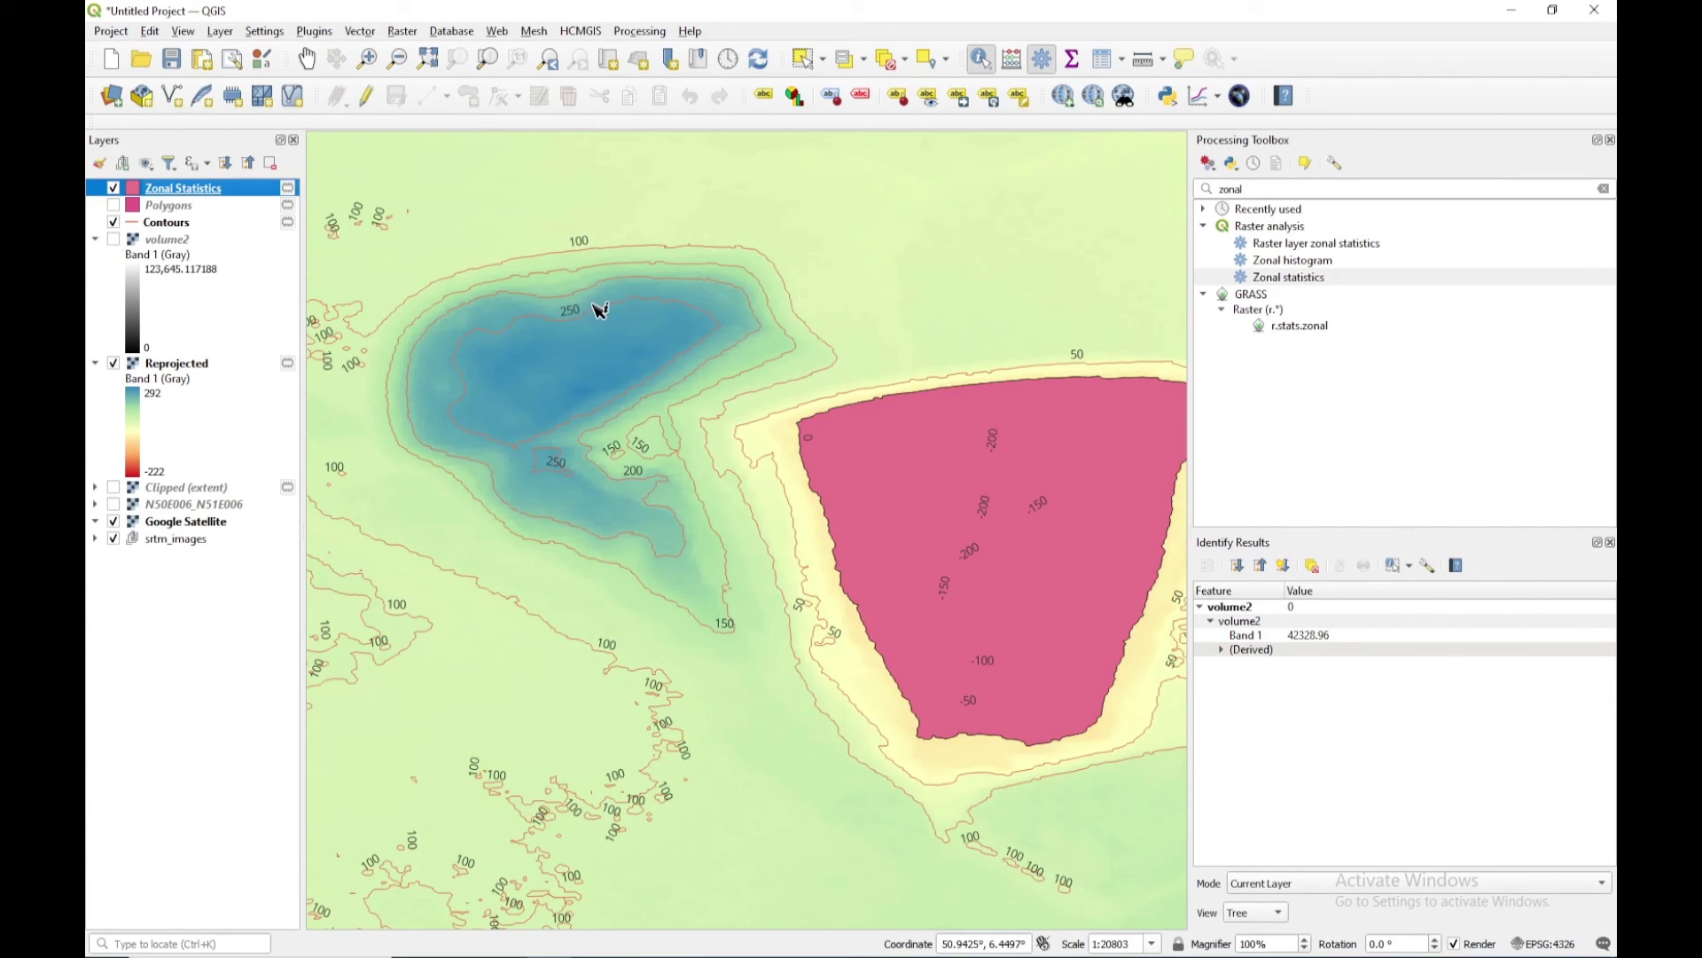
Step: Make the Contours layer current and identify the contour enclosing the base of the mound beside the pit
{"action": "scroll", "coordinate": [609, 288], "scroll_direction": "up", "scroll_amount": 1}
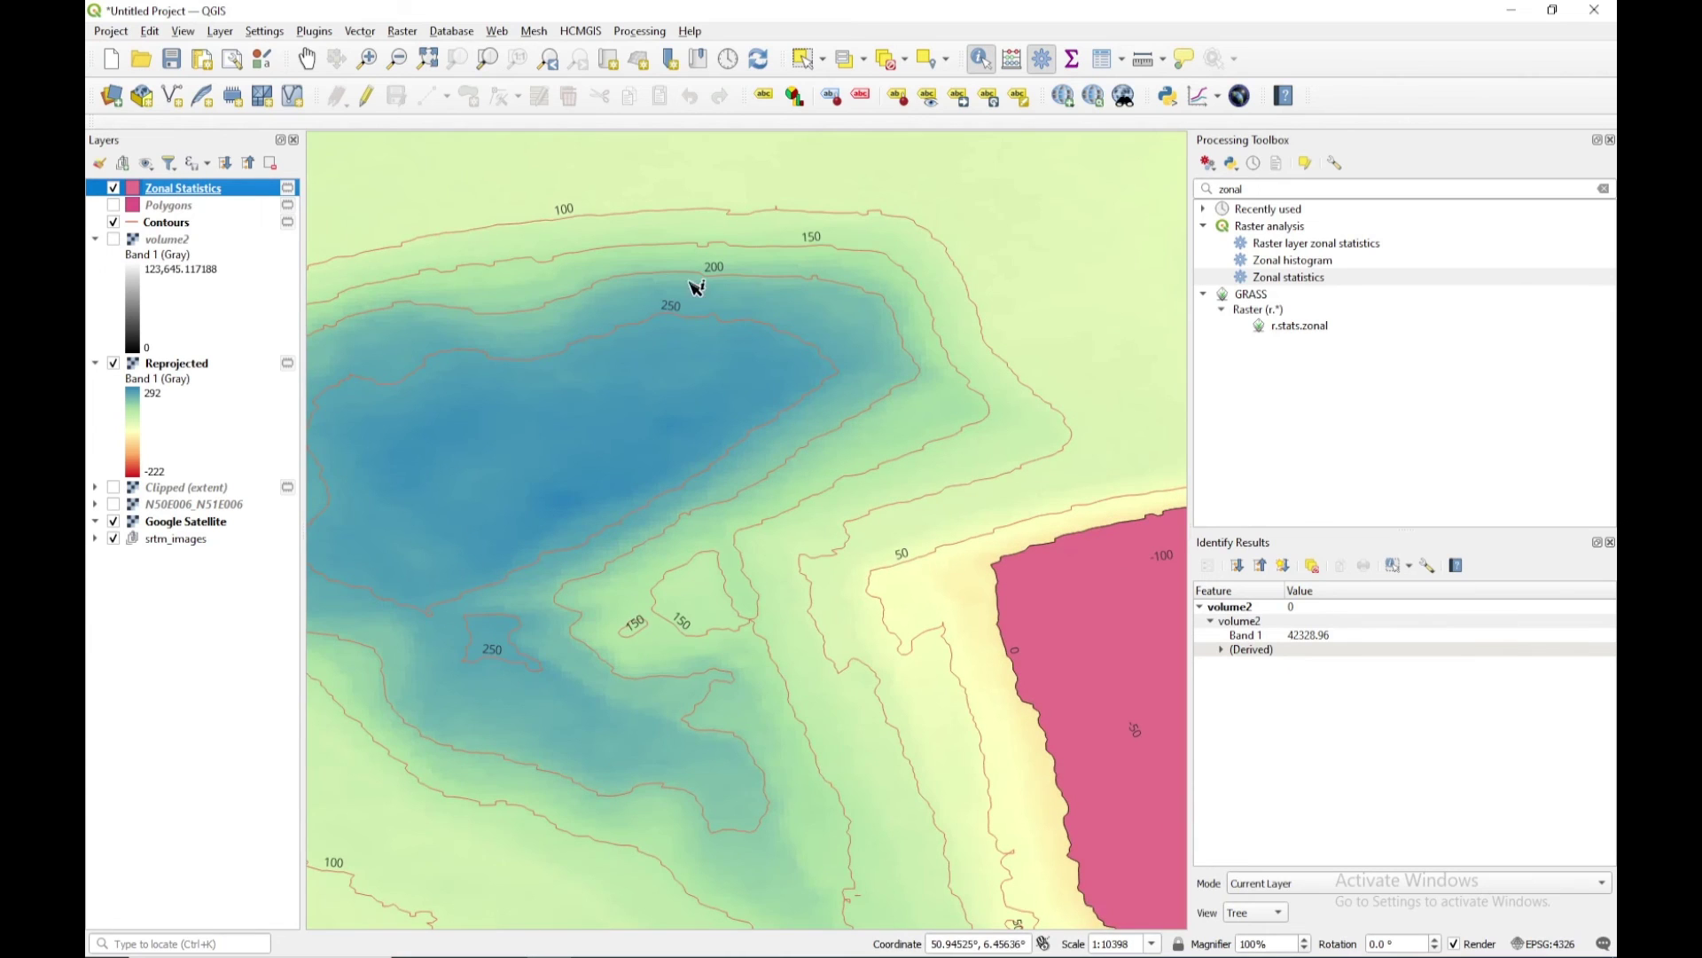
{"action": "scroll", "coordinate": [809, 246], "scroll_direction": "down", "scroll_amount": 1}
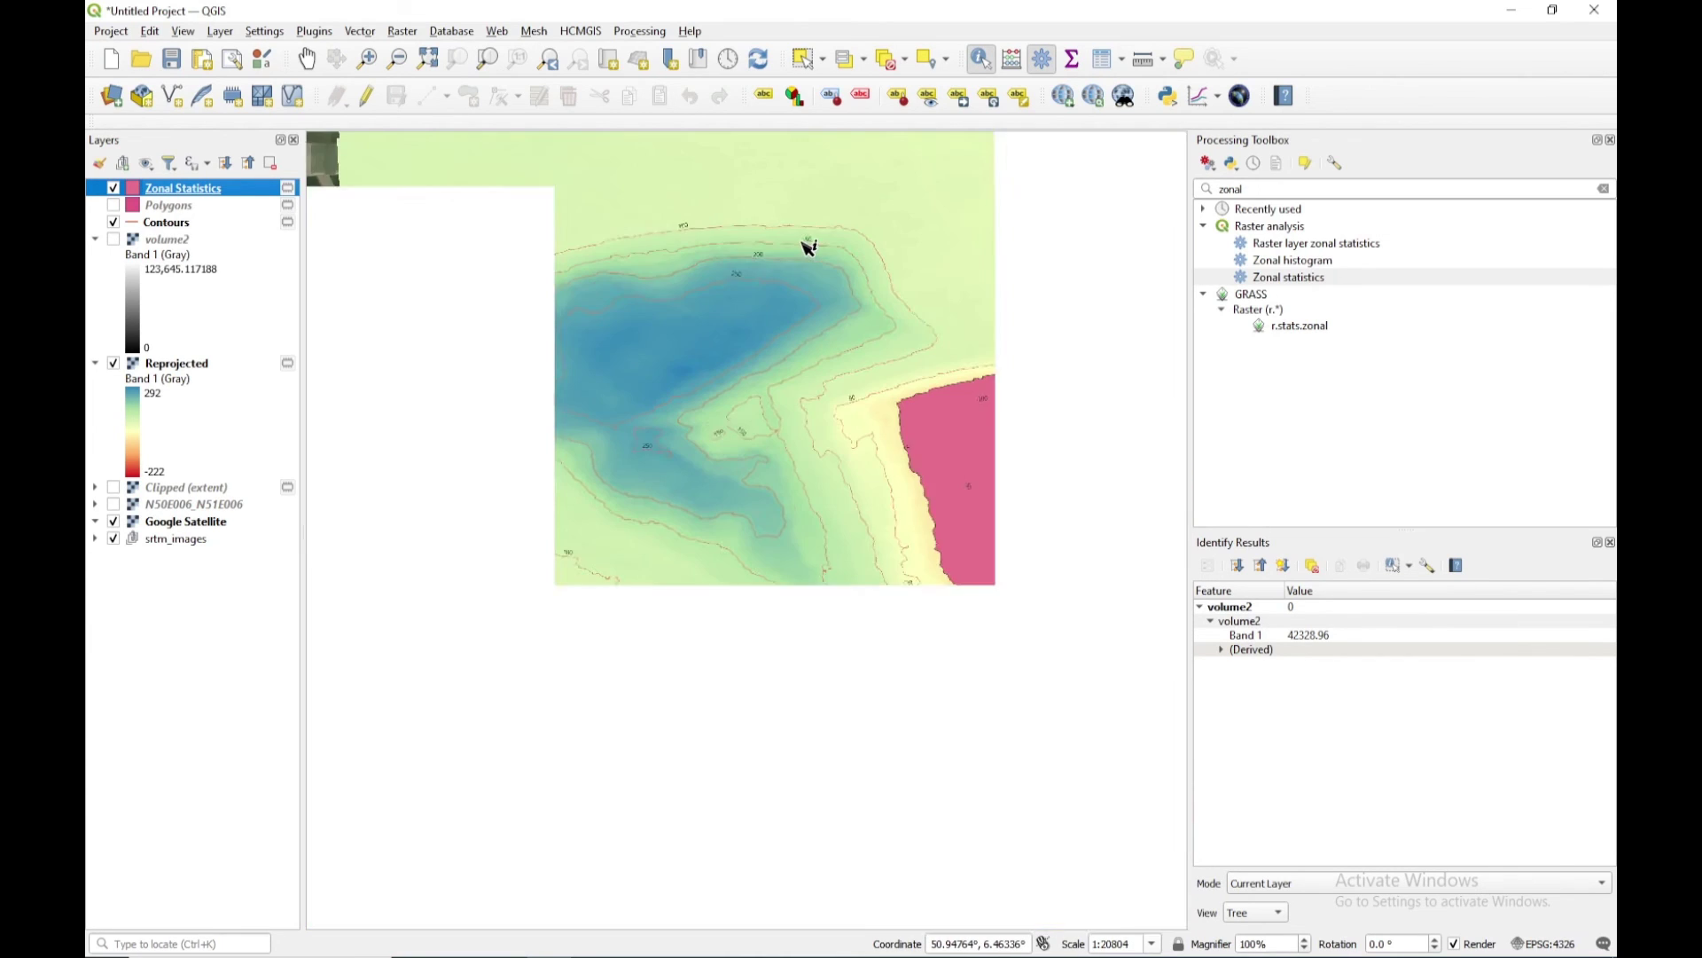
{"action": "left_click", "coordinate": [811, 252]}
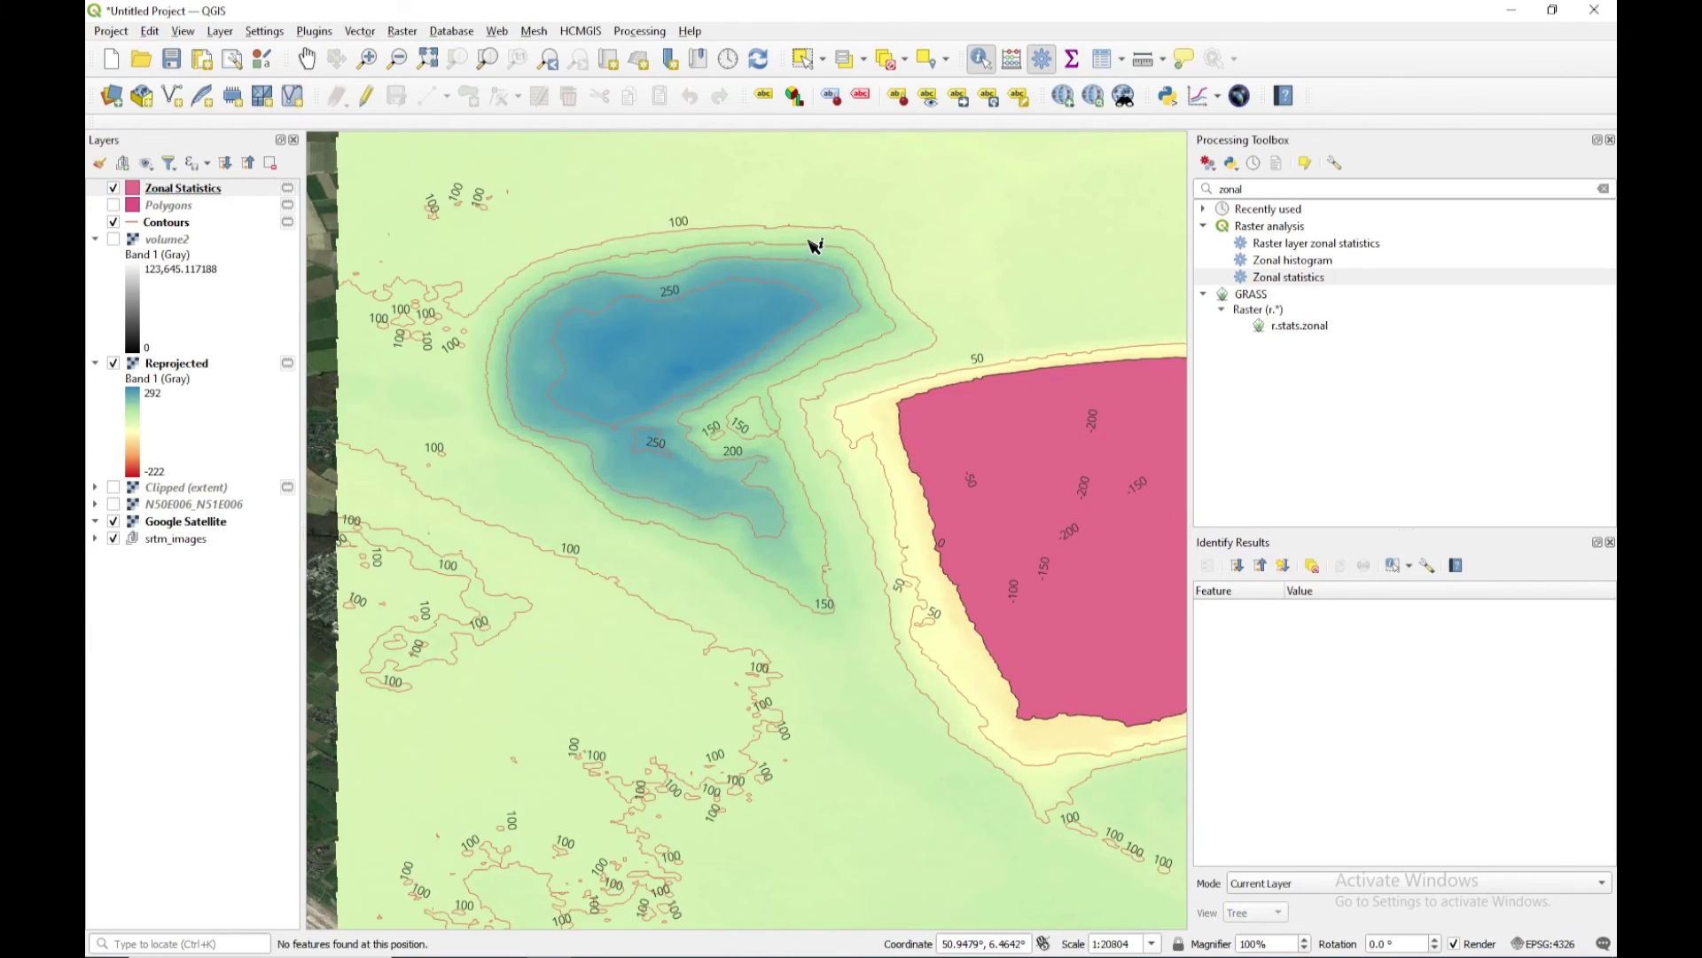
{"action": "left_click", "coordinate": [167, 221]}
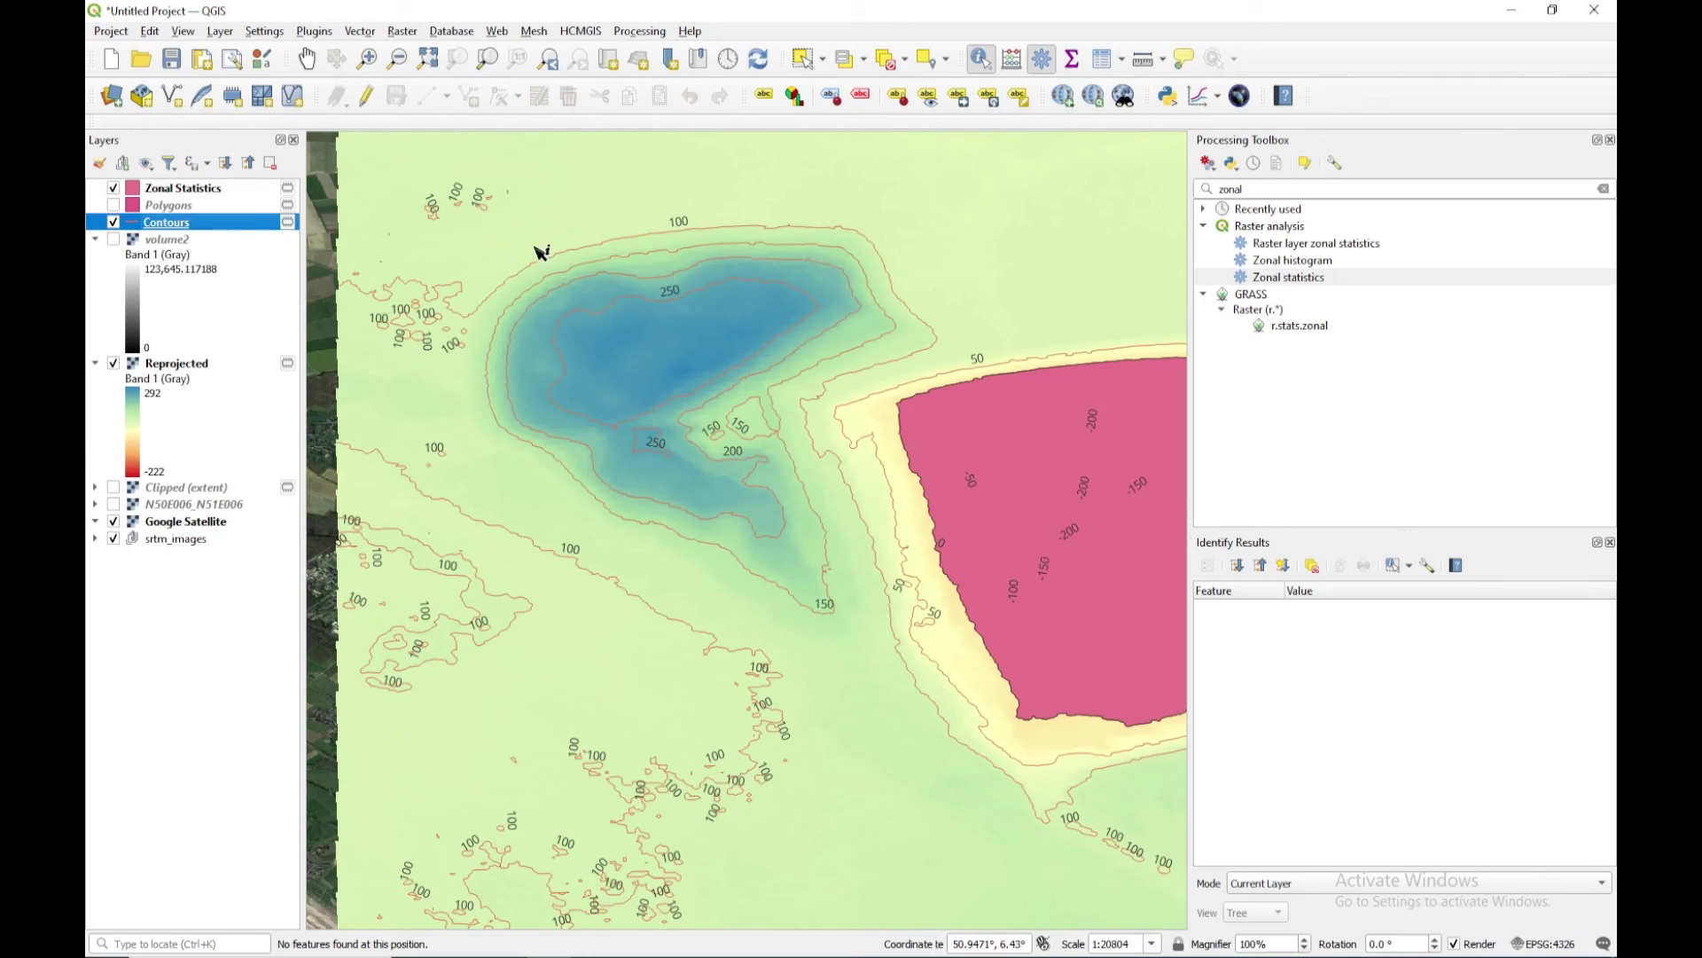
{"action": "left_click", "coordinate": [832, 242]}
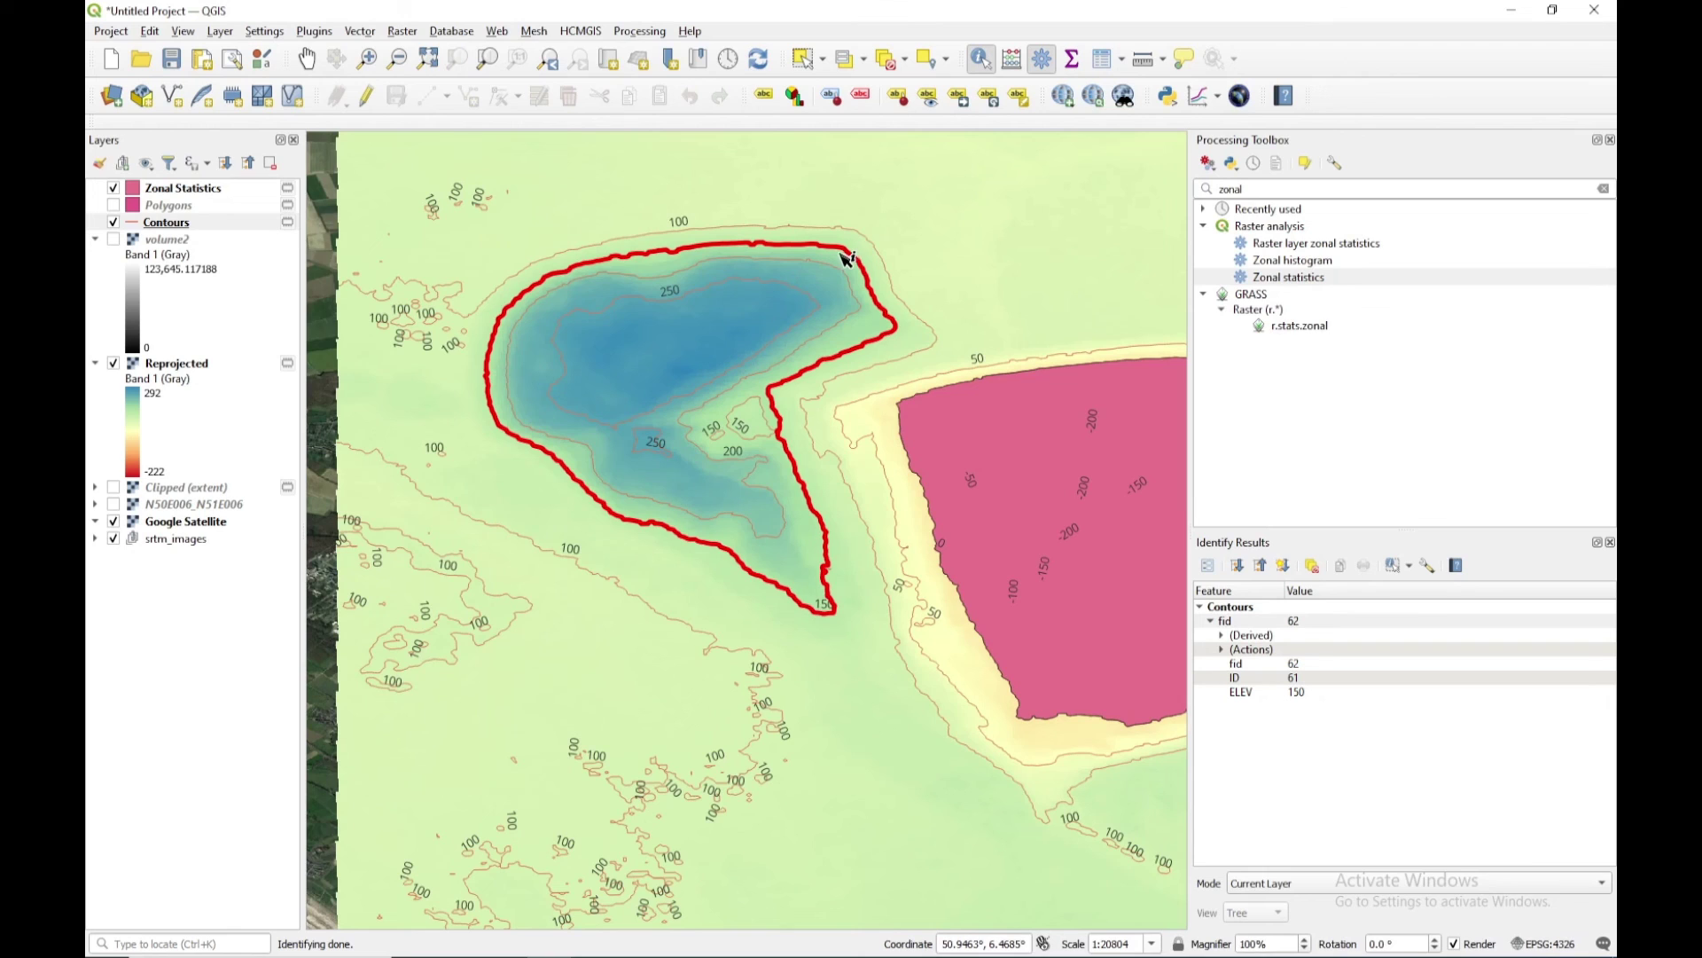
Step: Find the Raster surface volume tool with the search term "volum", open it and choose Reprojected as the input layer
{"action": "double_click", "coordinate": [1255, 190]}
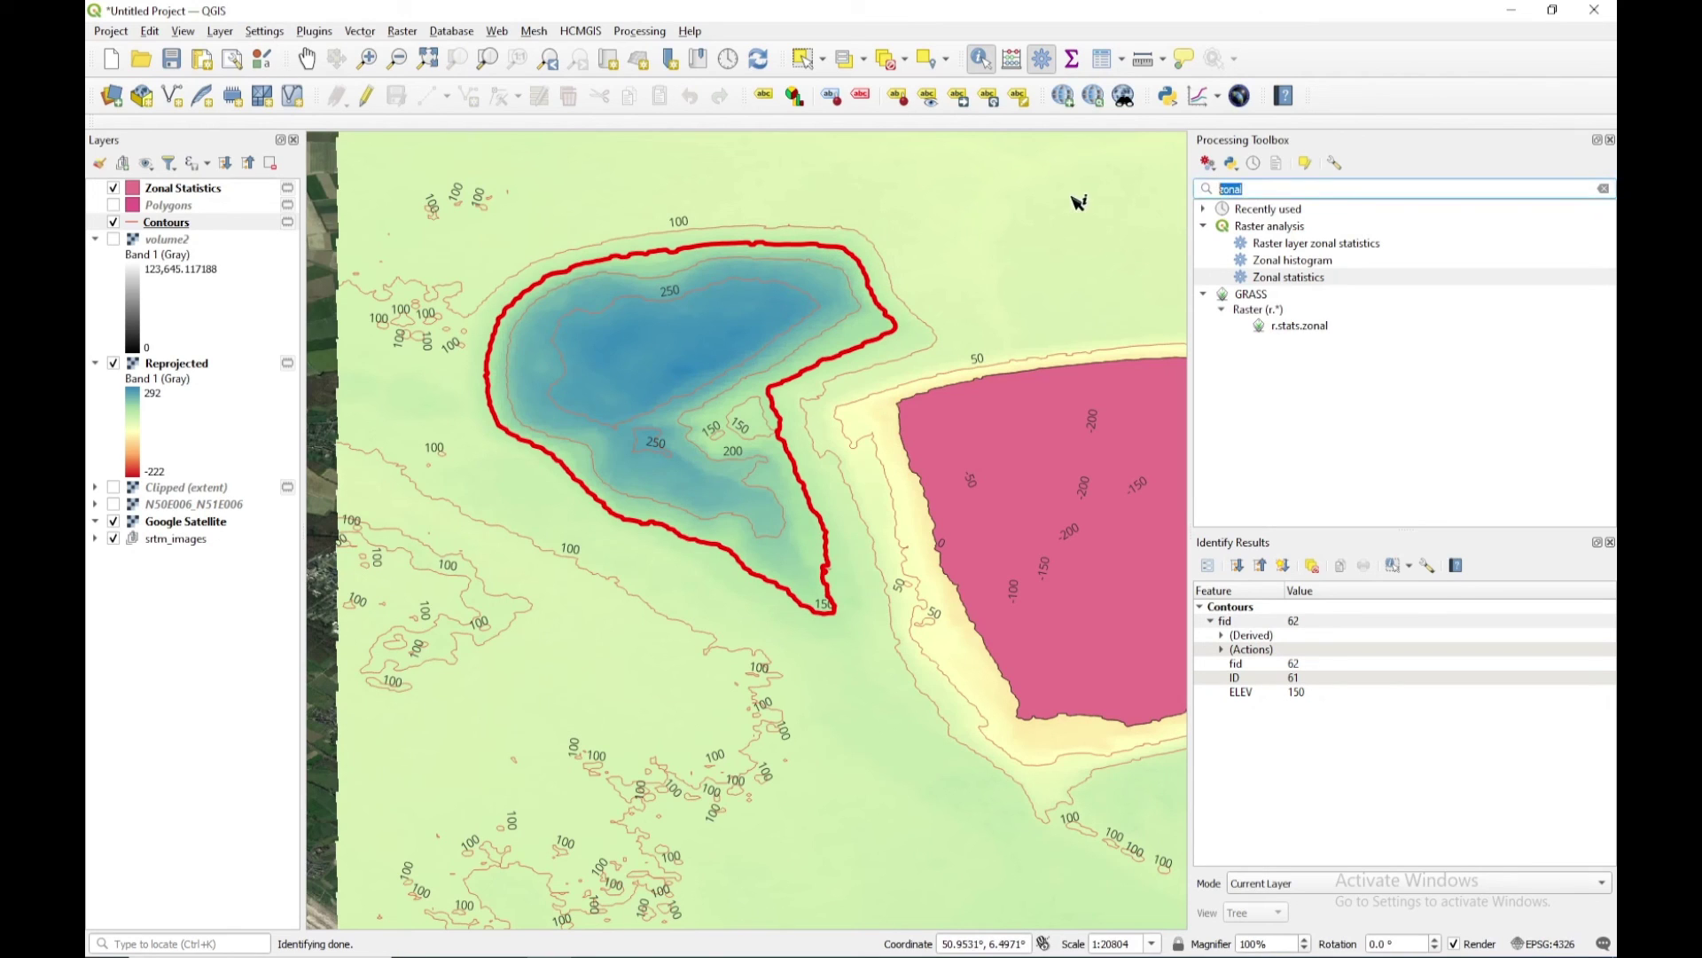
{"action": "type", "text": "volum"}
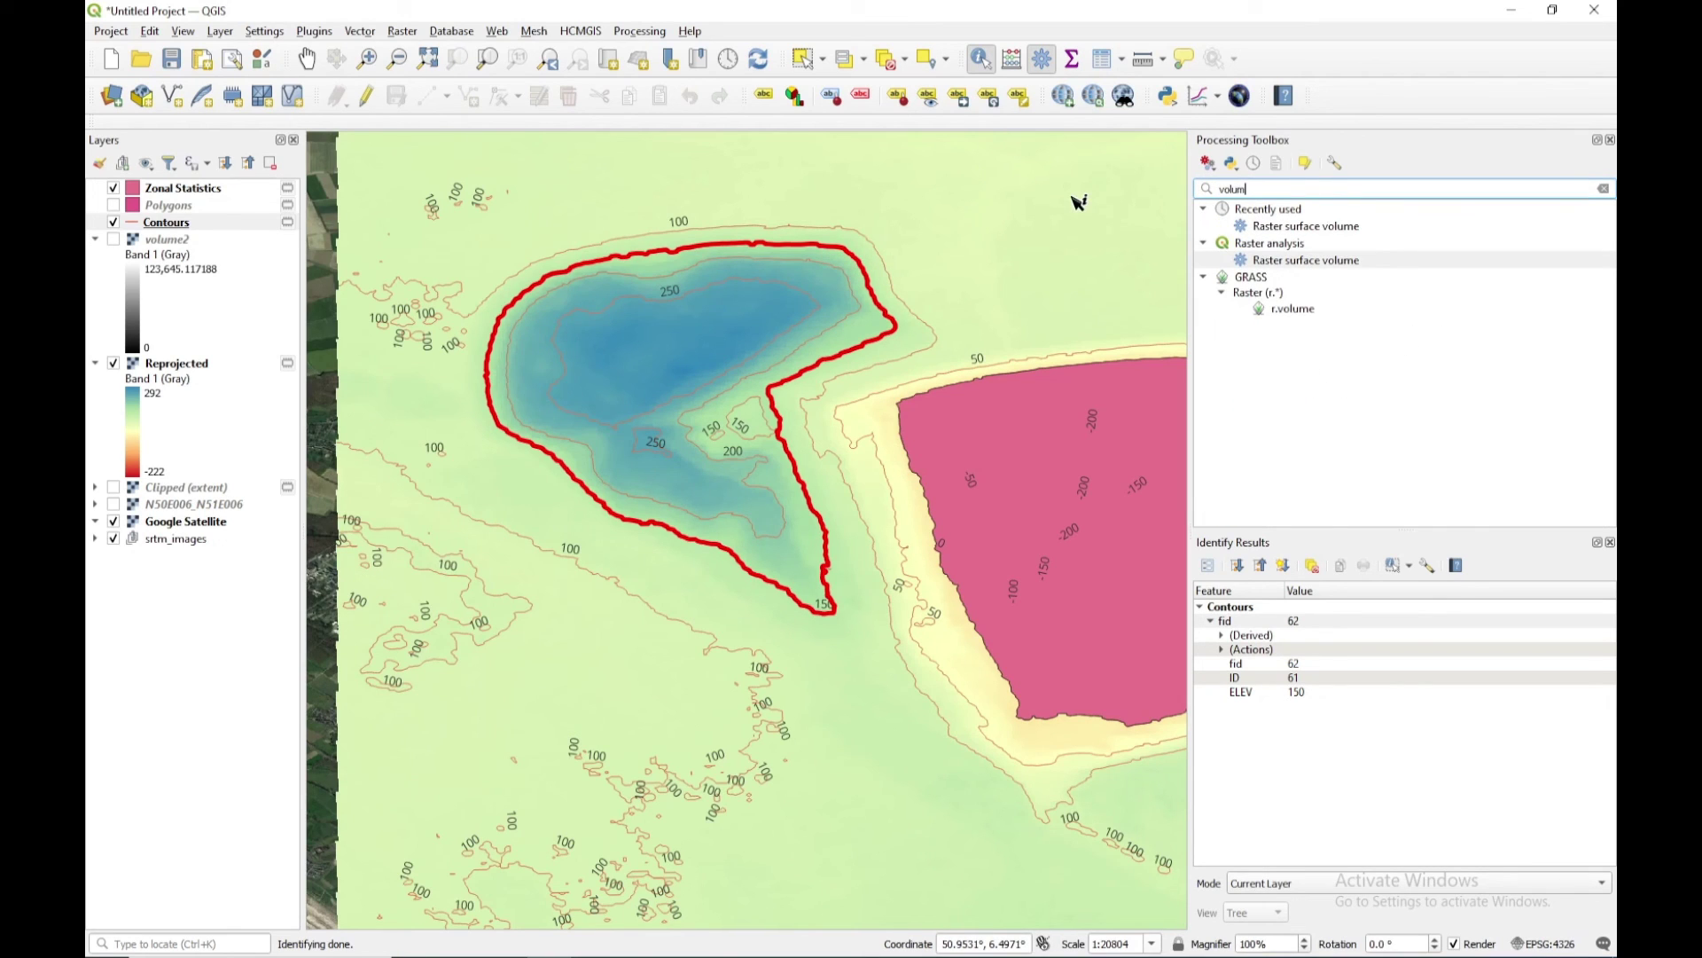
{"action": "left_click", "coordinate": [1293, 262]}
{"action": "double_click", "coordinate": [1292, 261]}
{"action": "left_click_drag", "start_coordinate": [899, 191], "coordinate": [1126, 233]}
{"action": "left_click", "coordinate": [936, 319]}
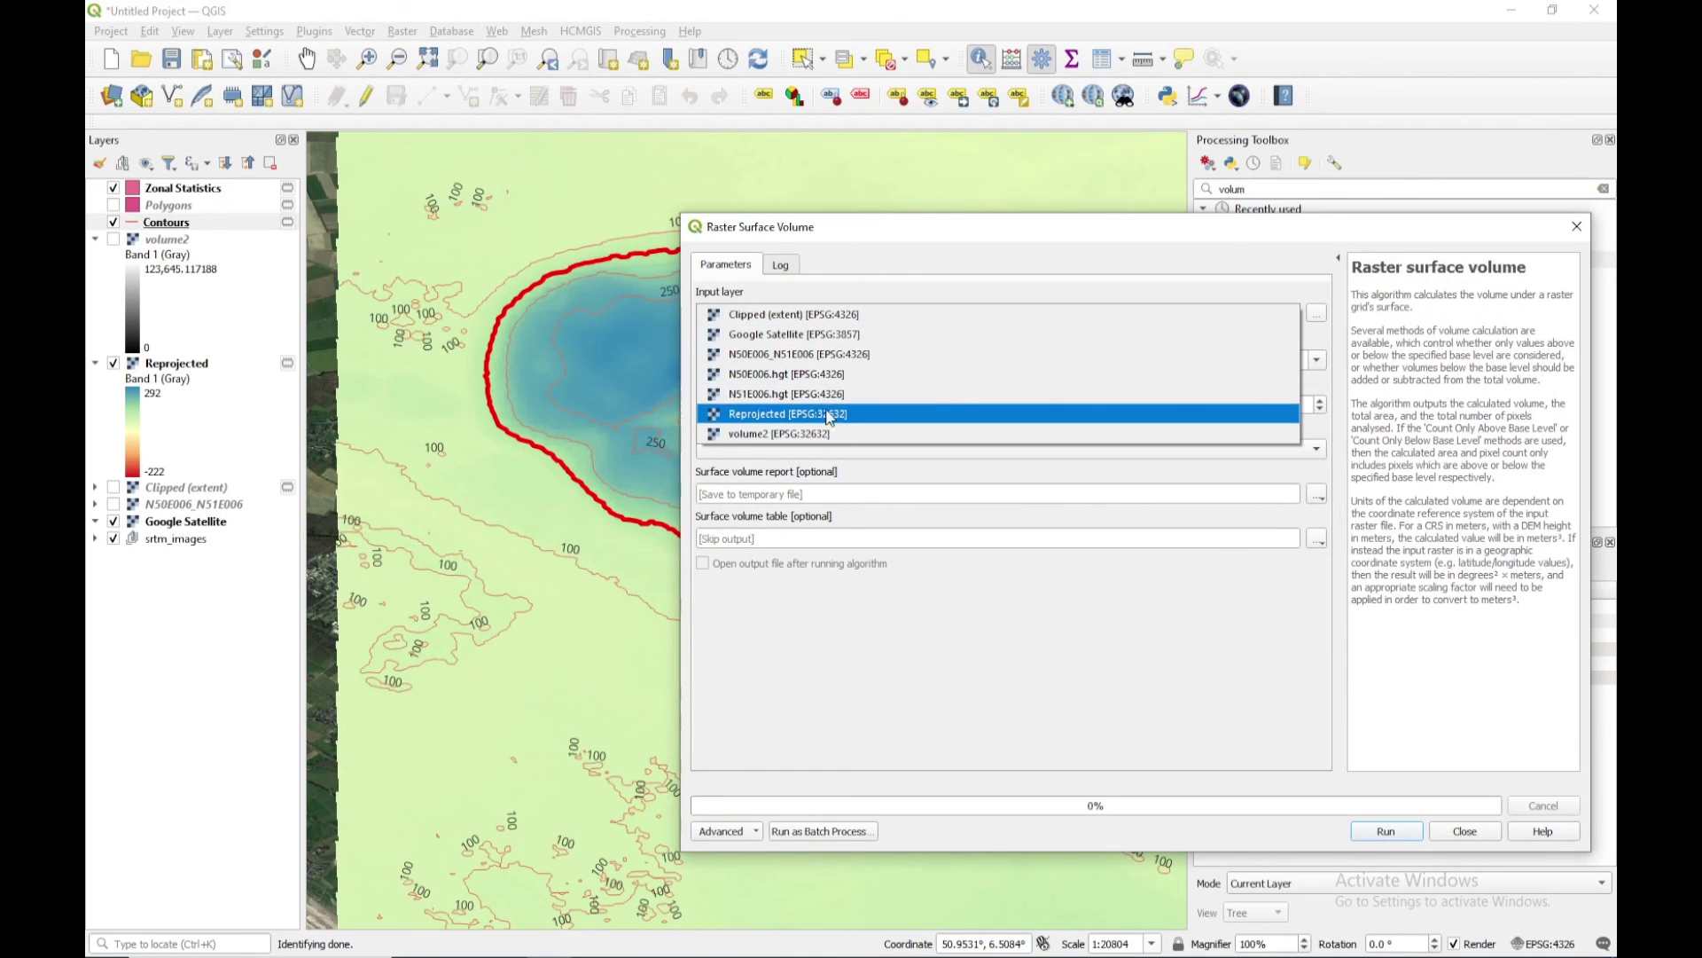
{"action": "left_click", "coordinate": [795, 413]}
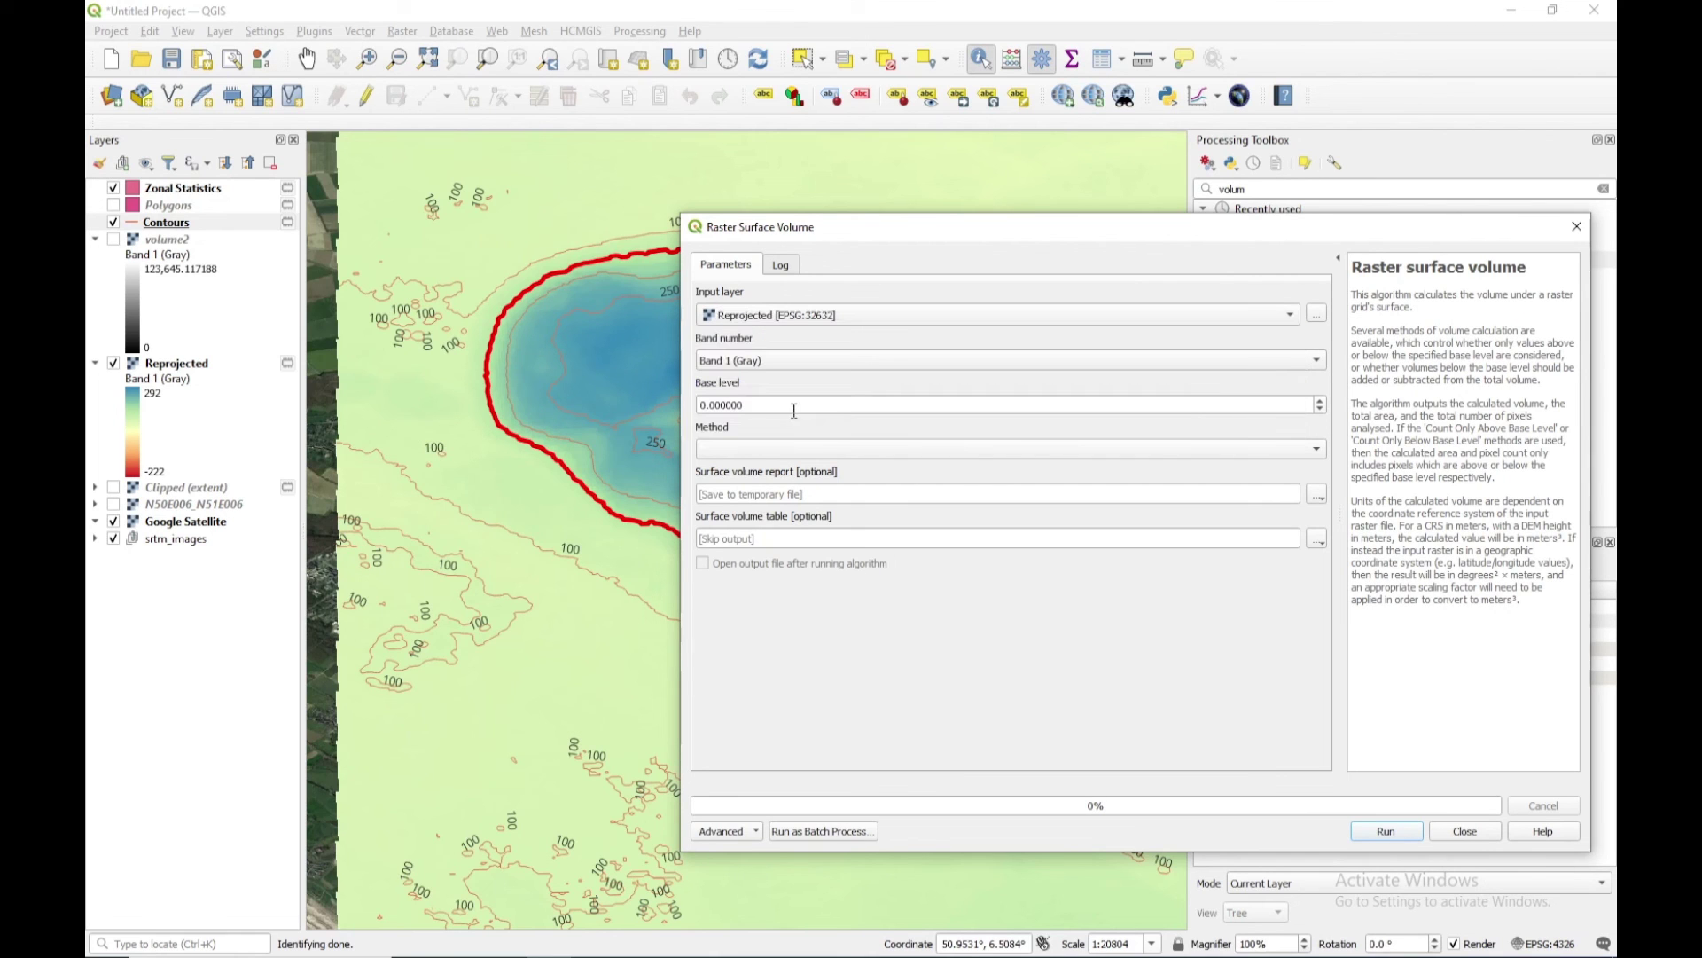
Step: Set the base level to 150, review the available volume methods and close the Raster Surface Volume dialog without running it
{"action": "double_click", "coordinate": [781, 405]}
{"action": "left_click_drag", "start_coordinate": [850, 233], "coordinate": [846, 286]}
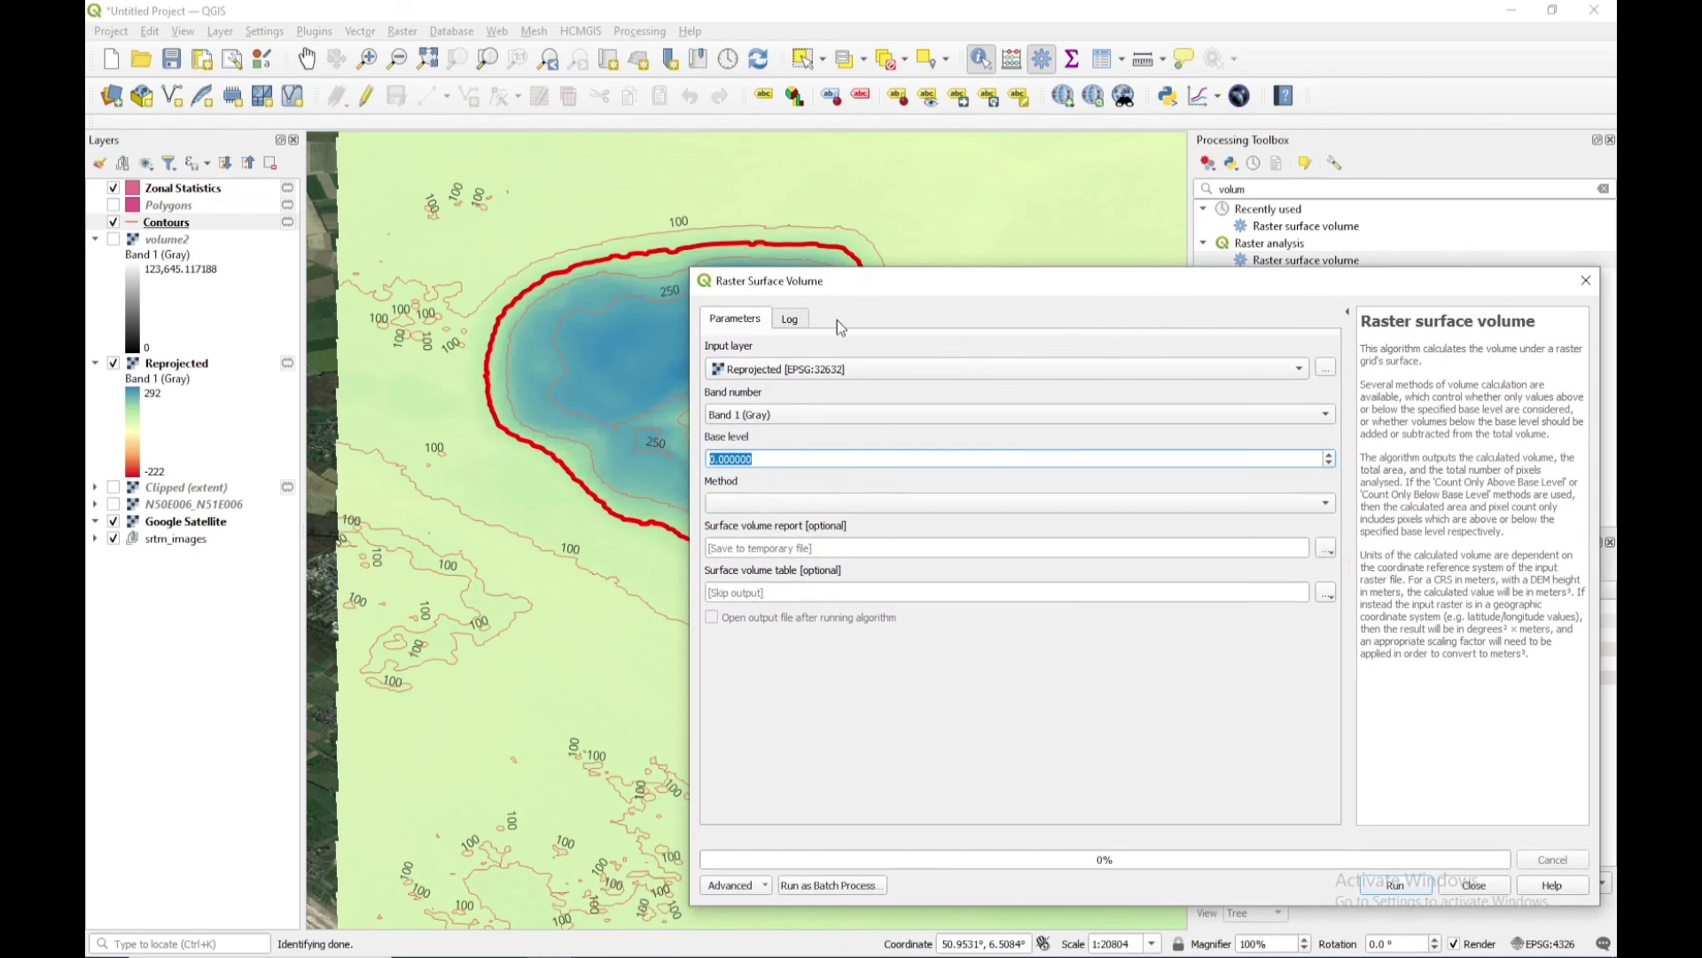
{"action": "type", "text": "150"}
{"action": "left_click", "coordinate": [831, 502]}
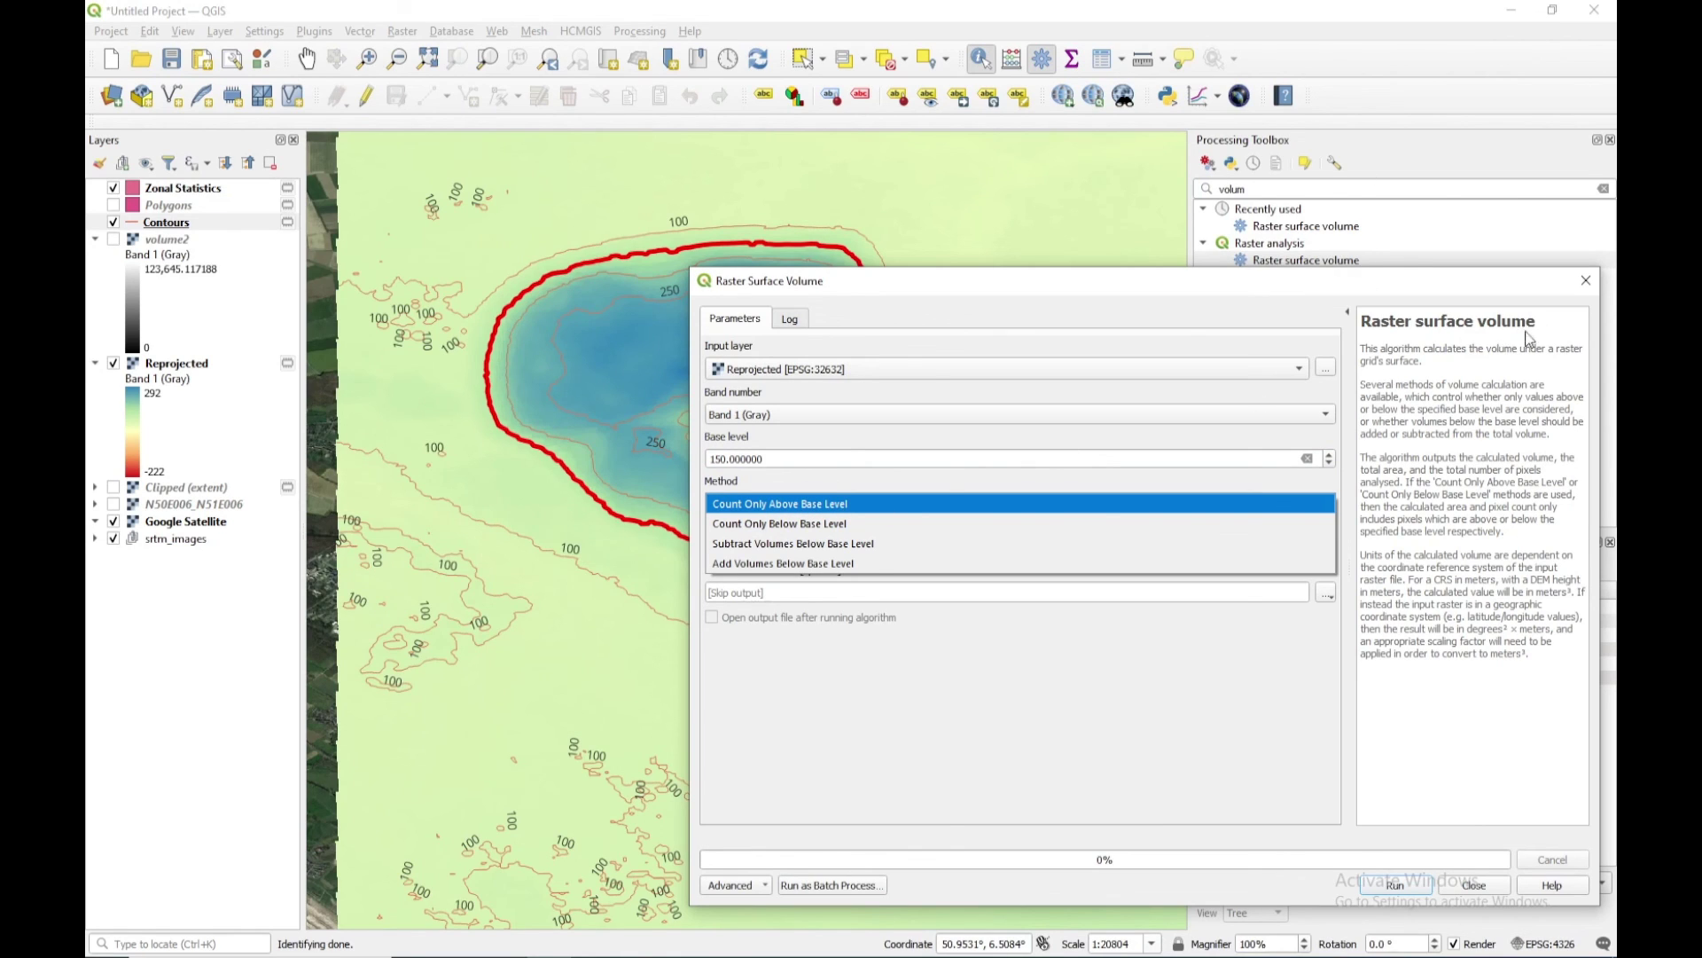
{"action": "left_click", "coordinate": [1585, 286]}
{"action": "left_click", "coordinate": [1586, 280]}
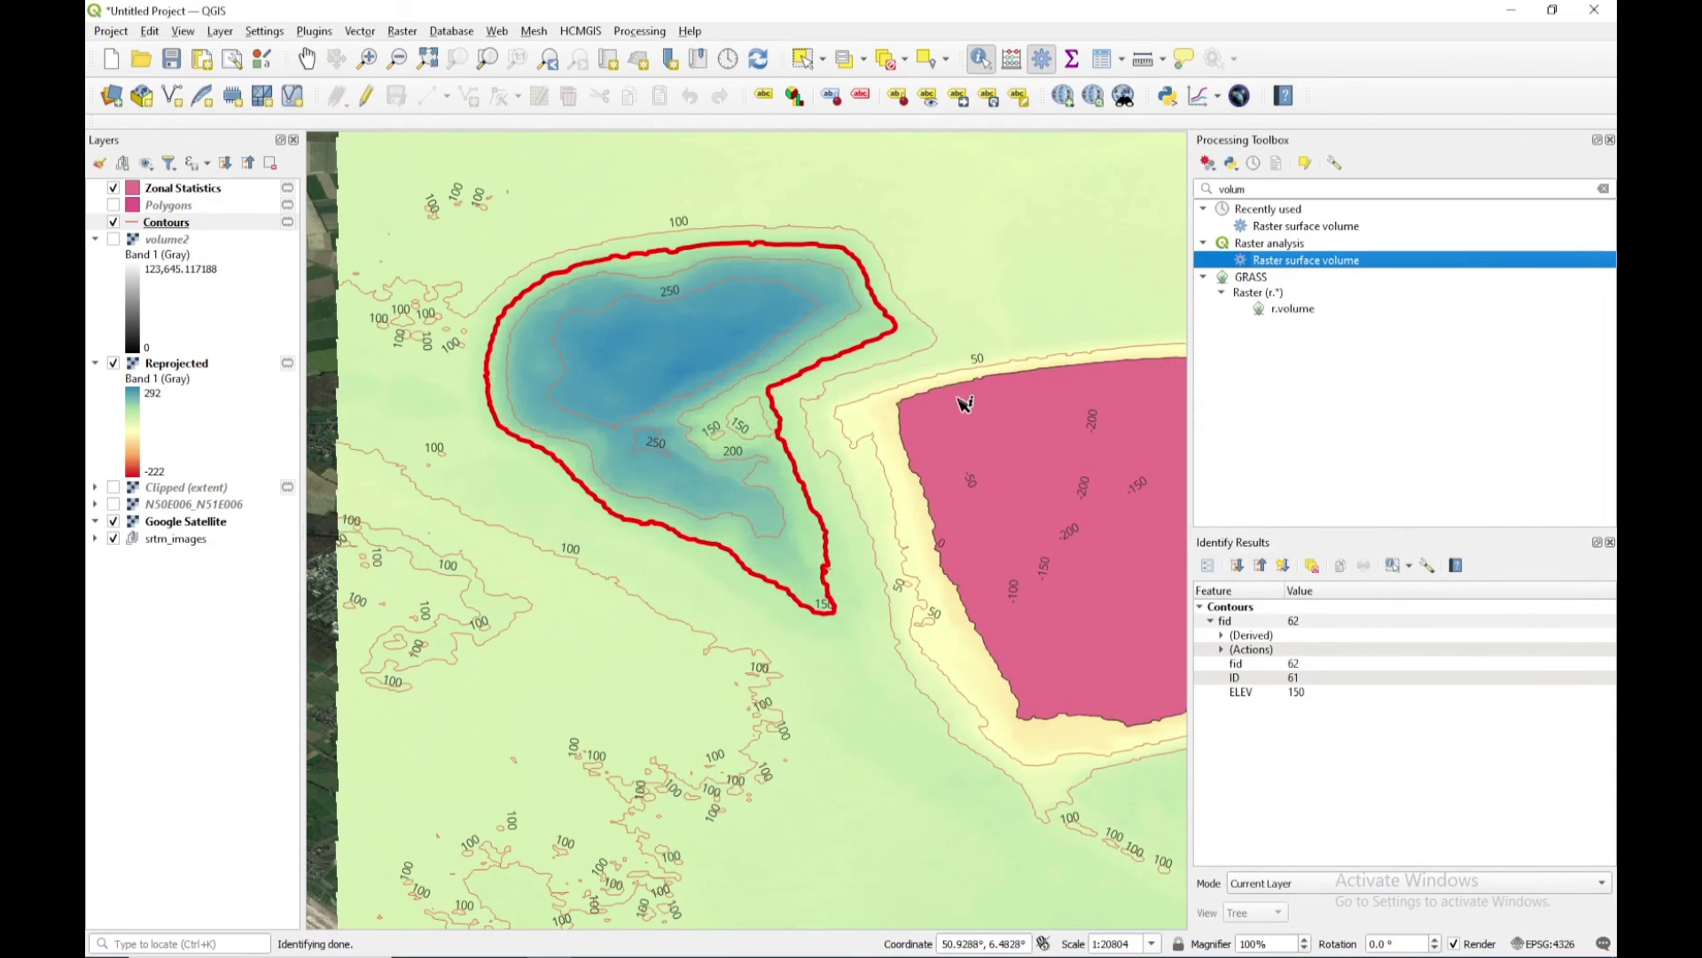